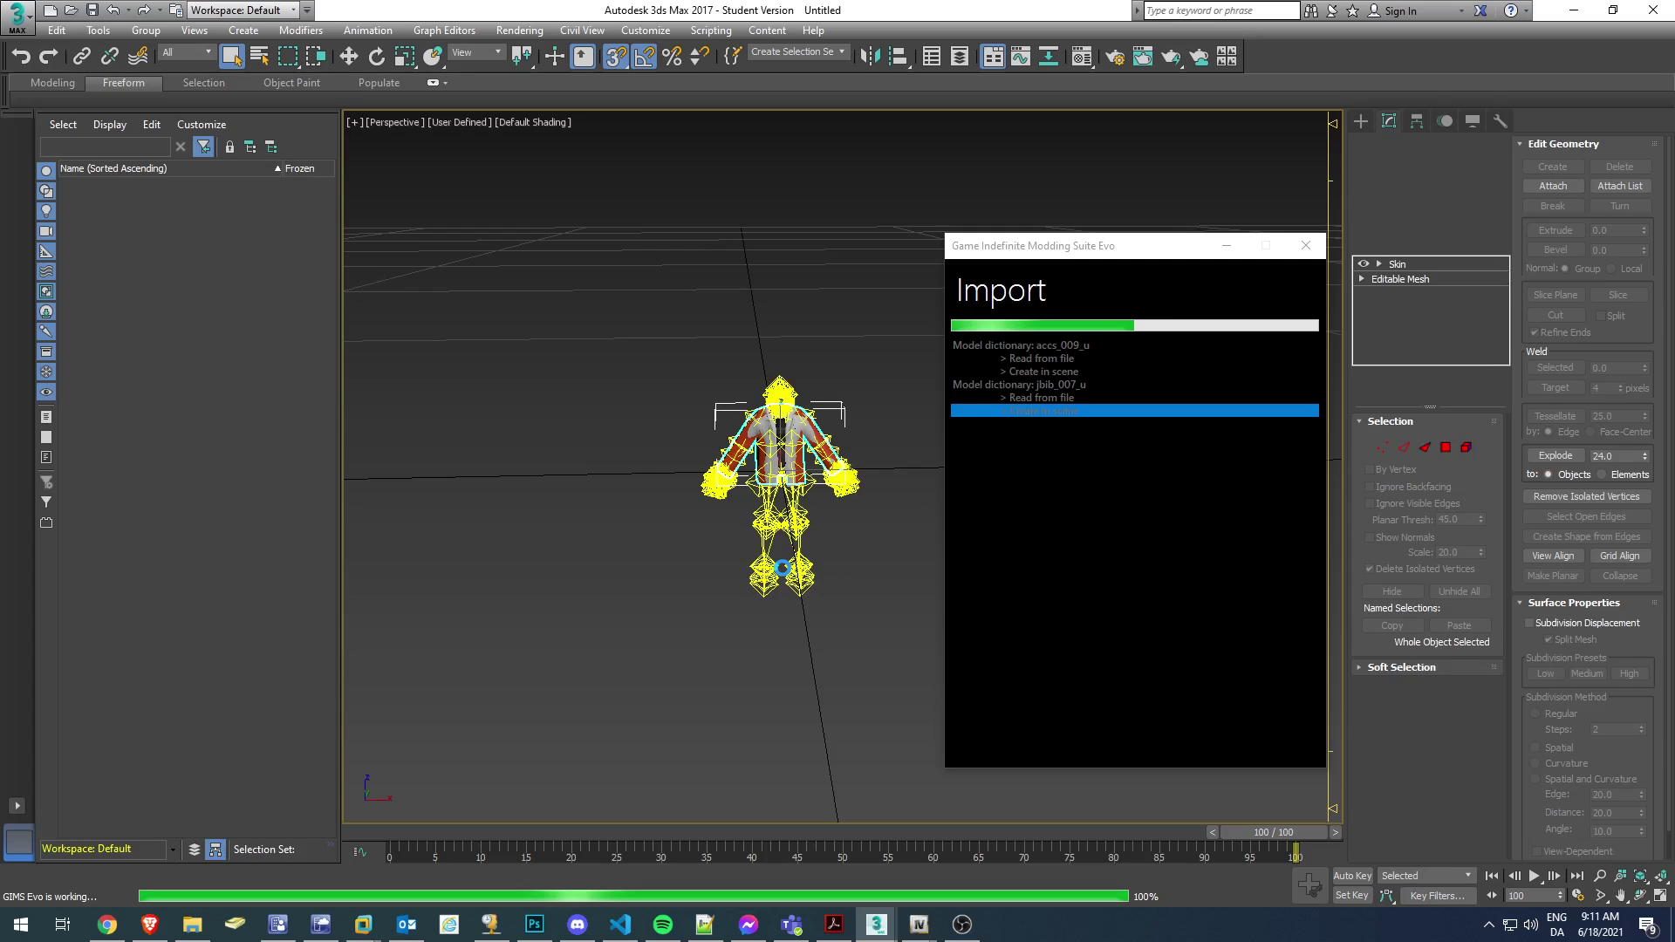
# Select the accs_009_u and jbib_007_u hierarchies with all their child nodes and hide them.
pyautogui.click(1228, 248)
pyautogui.click(137, 187)
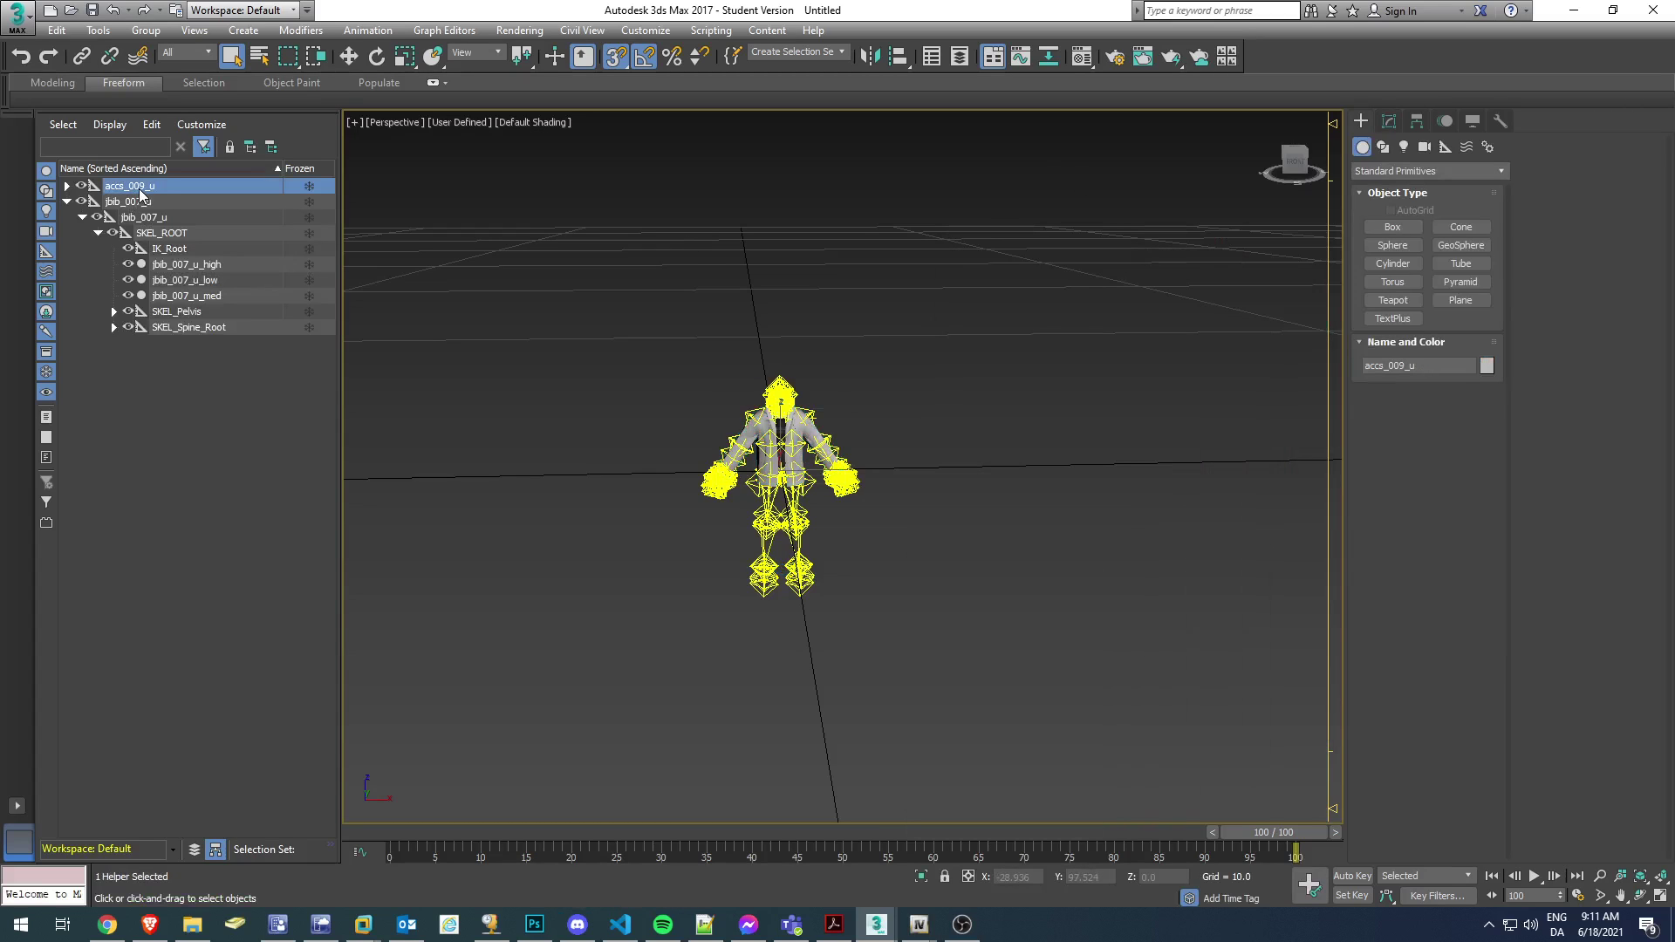
pyautogui.keyDown('ctrl'); pyautogui.click(139, 201); pyautogui.keyUp('ctrl')
pyautogui.rightClick(169, 196)
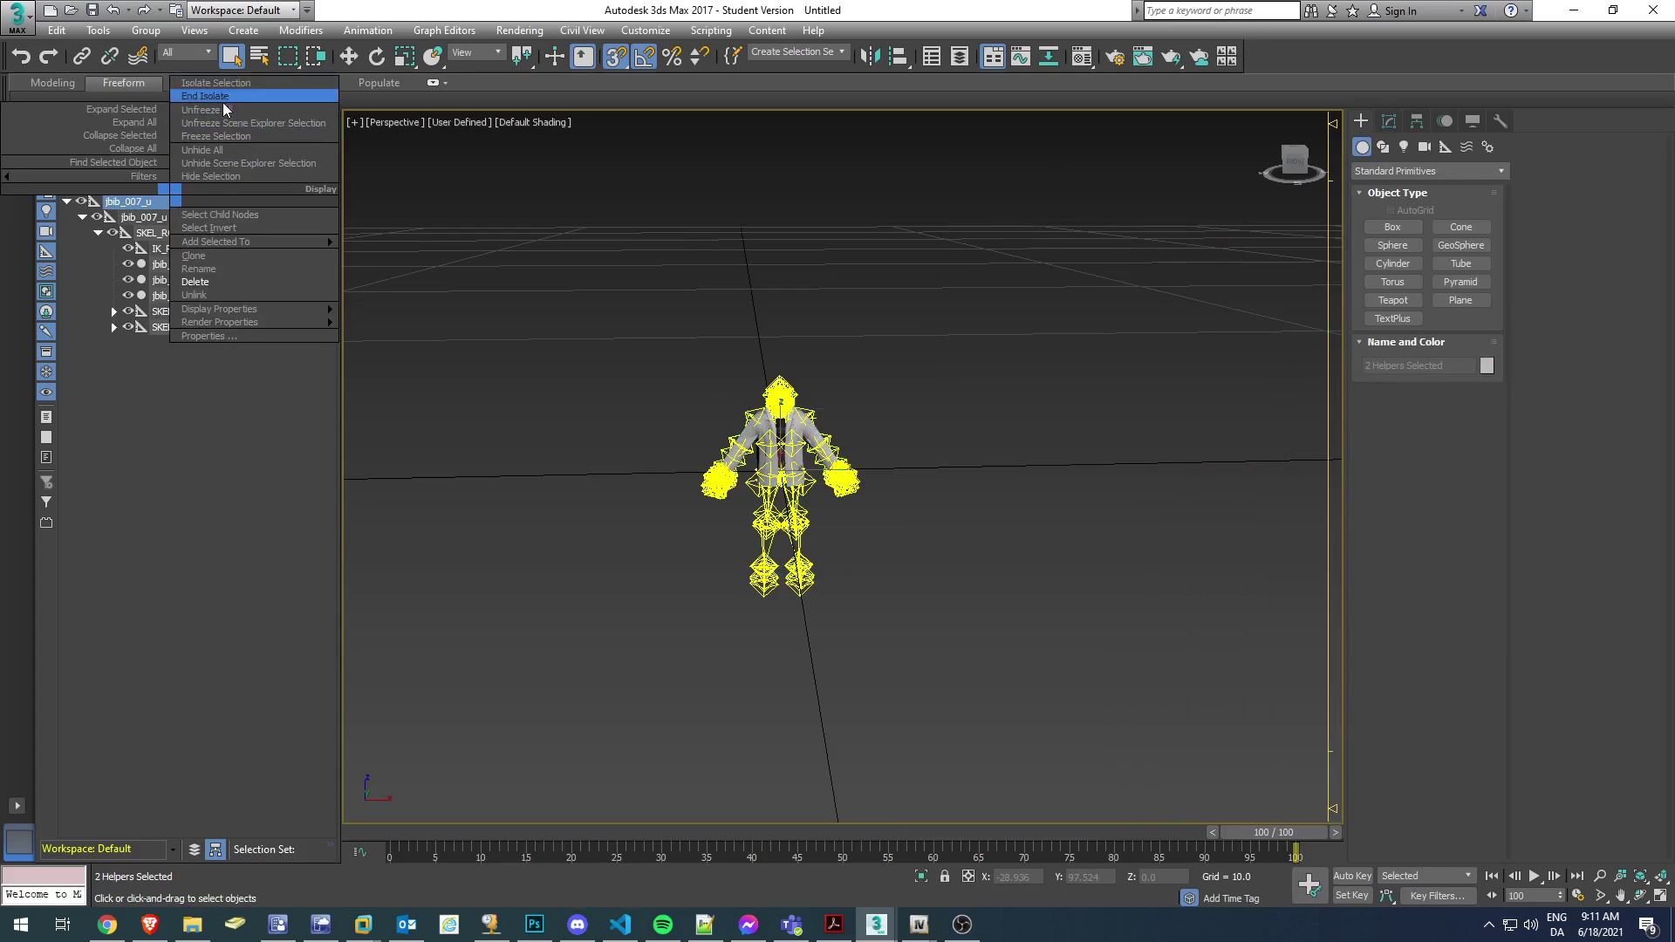
pyautogui.click(220, 215)
pyautogui.click(82, 186)
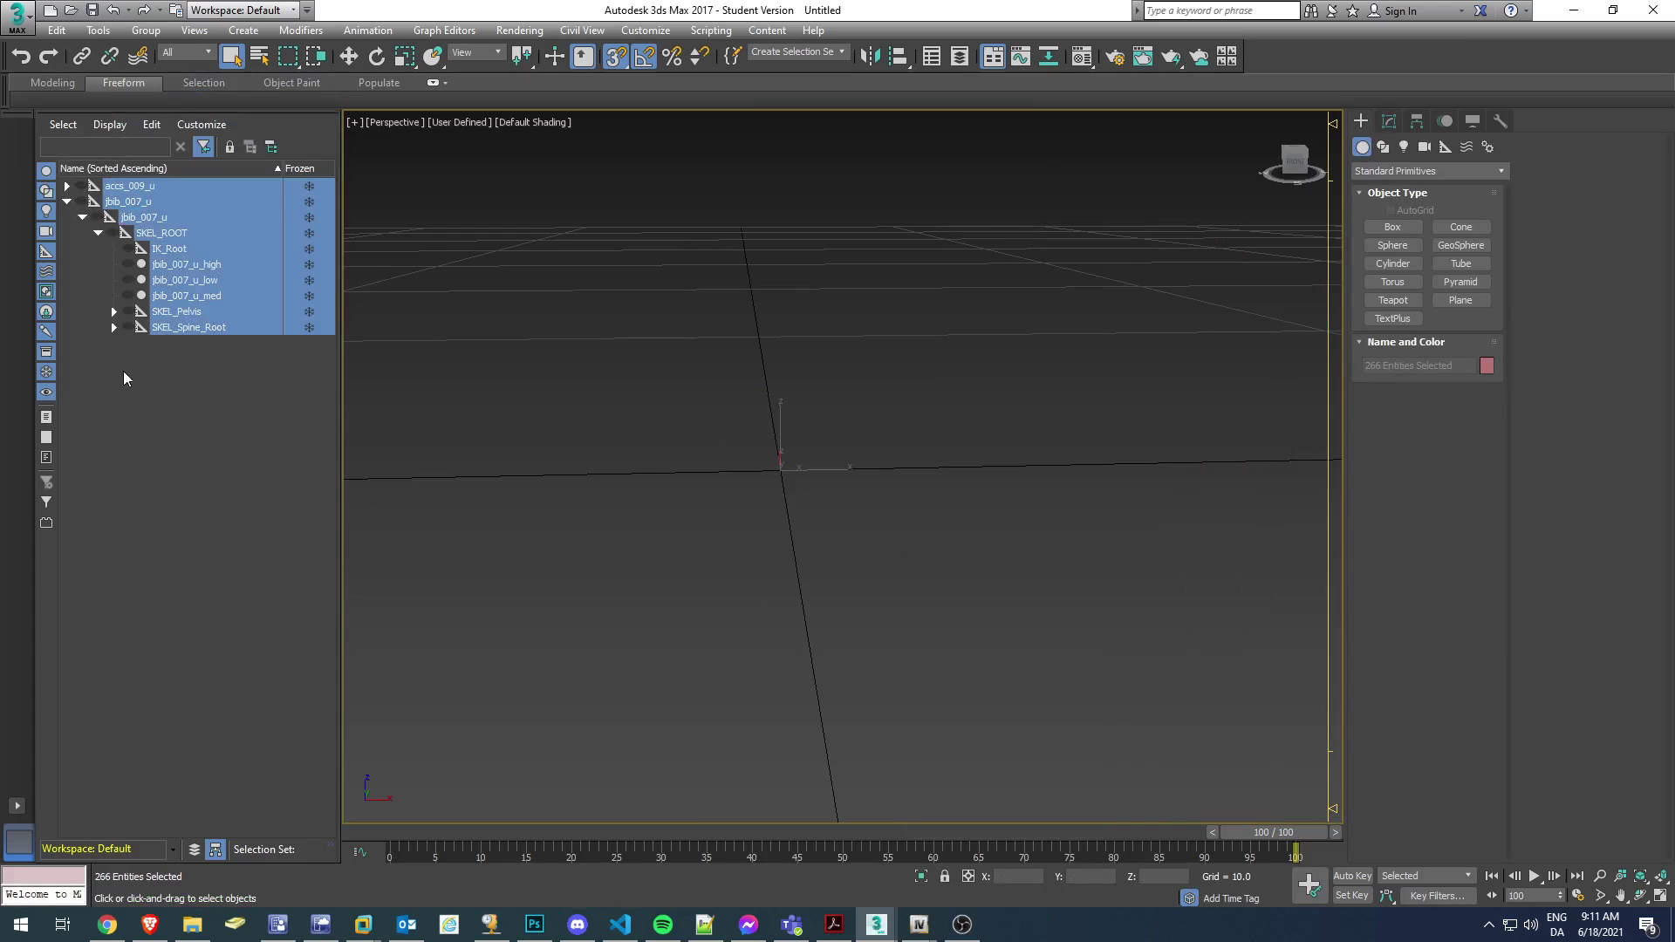
# Make only the jbib_007_u_high mesh visible and frame it in the Perspective view.
pyautogui.click(123, 377)
pyautogui.click(172, 263)
pyautogui.click(128, 264)
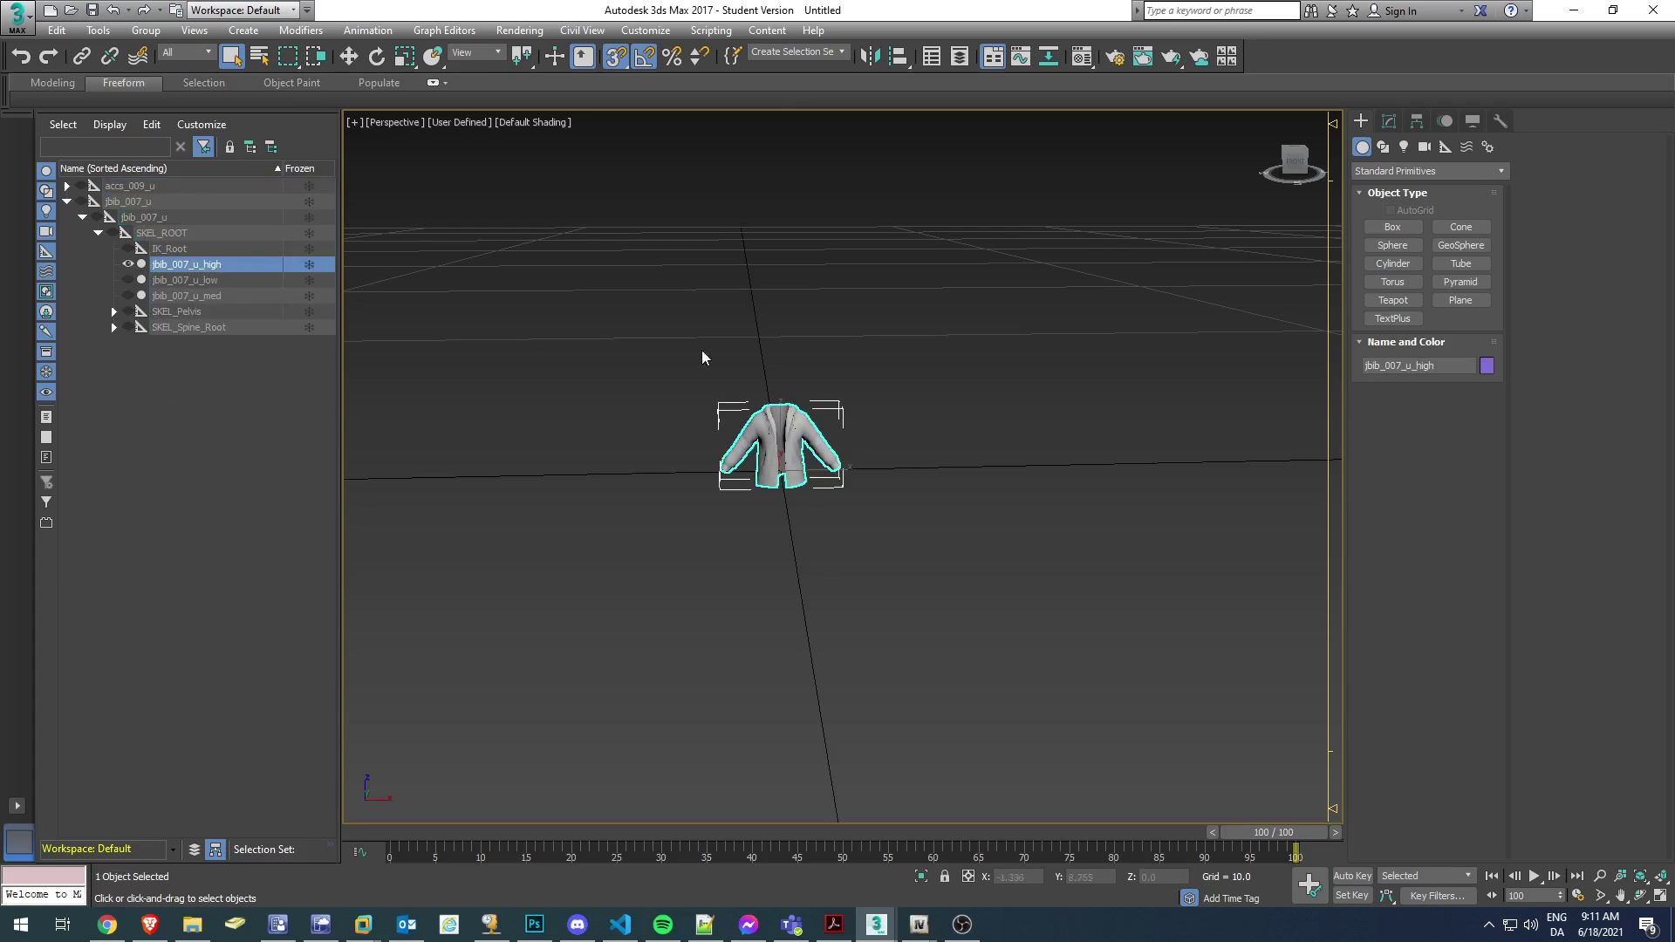
pyautogui.press('z')
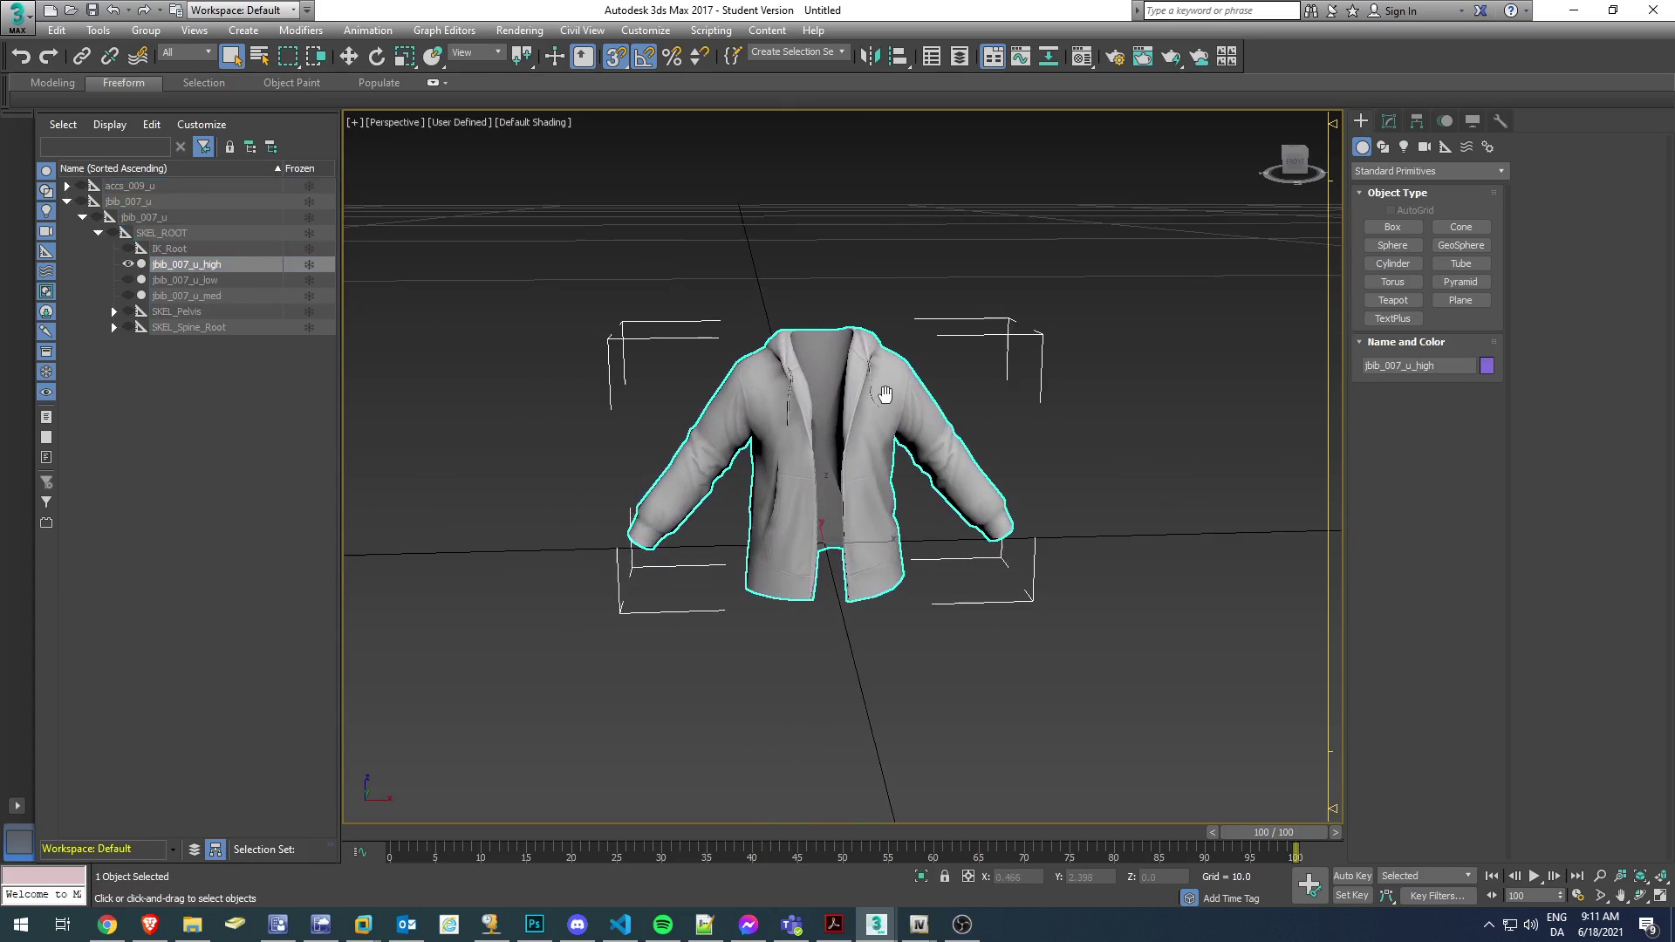
# Weld all vertices of the jacket's Editable Mesh with a threshold of 0.00001.
pyautogui.click(1385, 122)
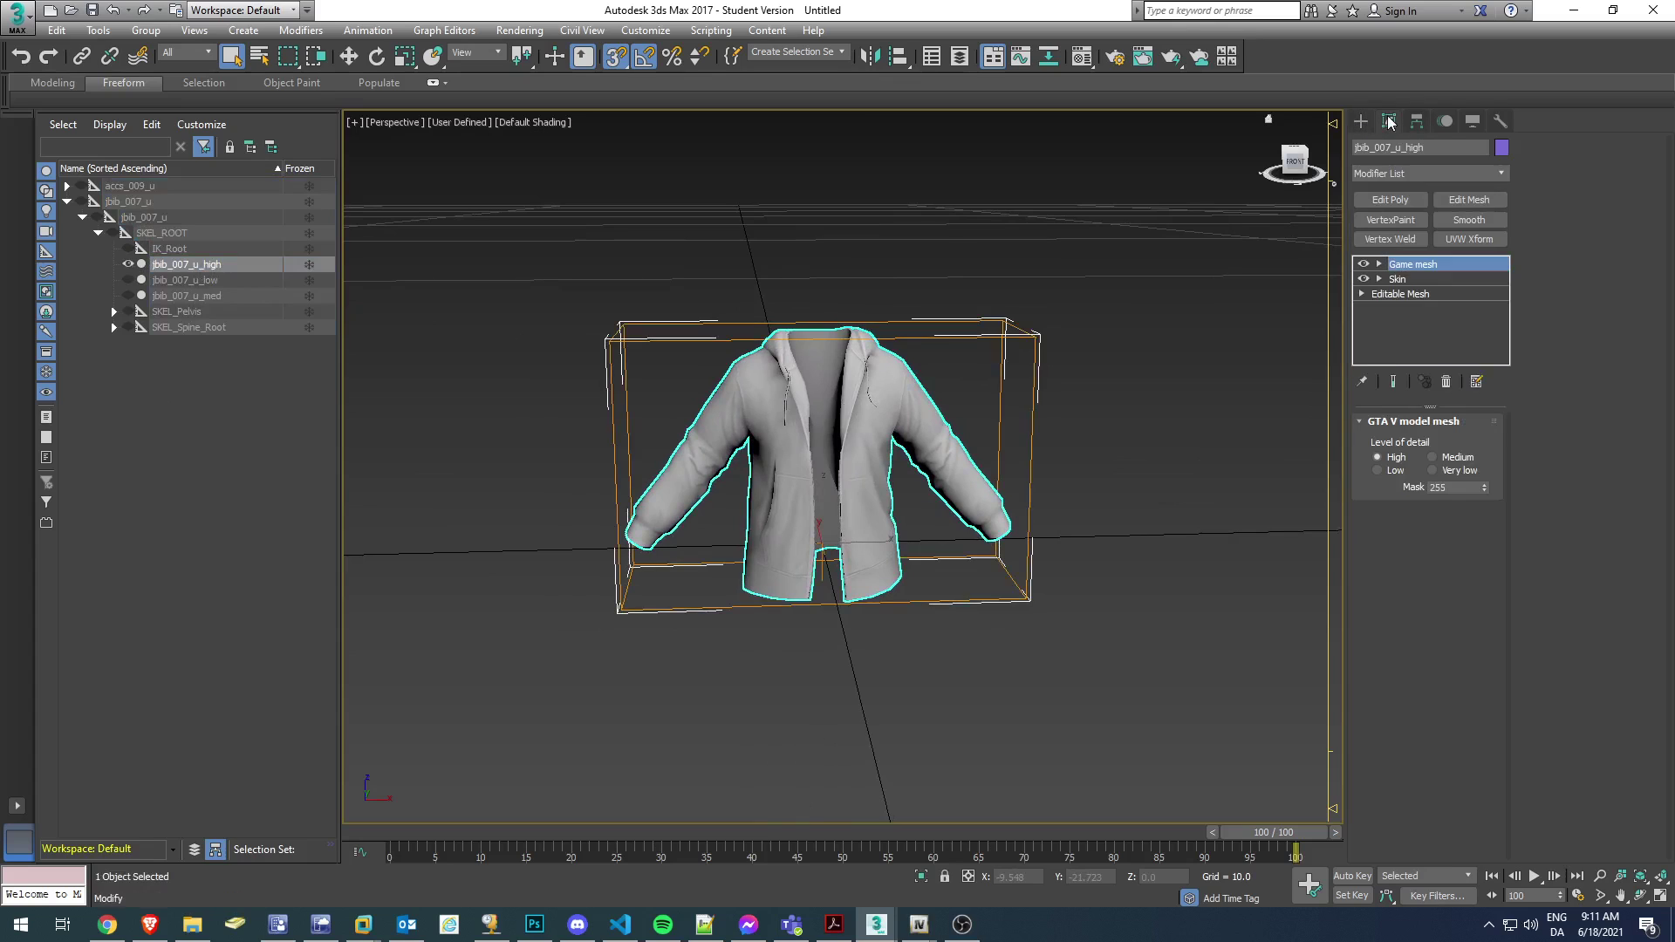
pyautogui.click(1401, 294)
pyautogui.click(1383, 447)
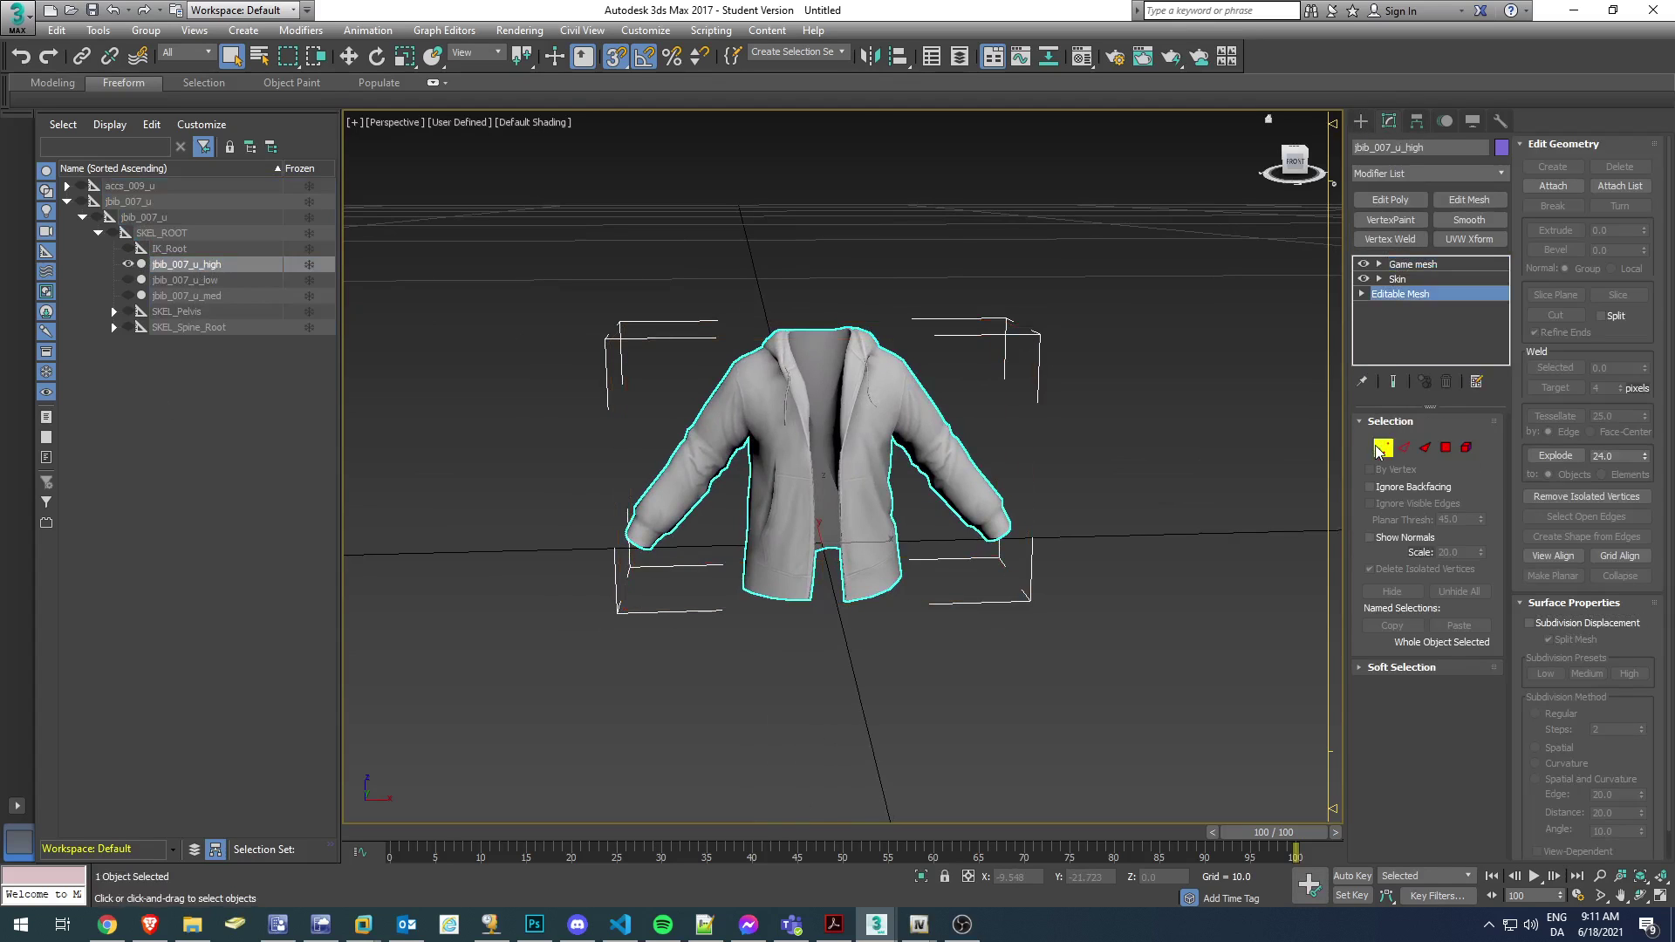
pyautogui.moveTo(496, 260); pyautogui.dragTo(1195, 747)
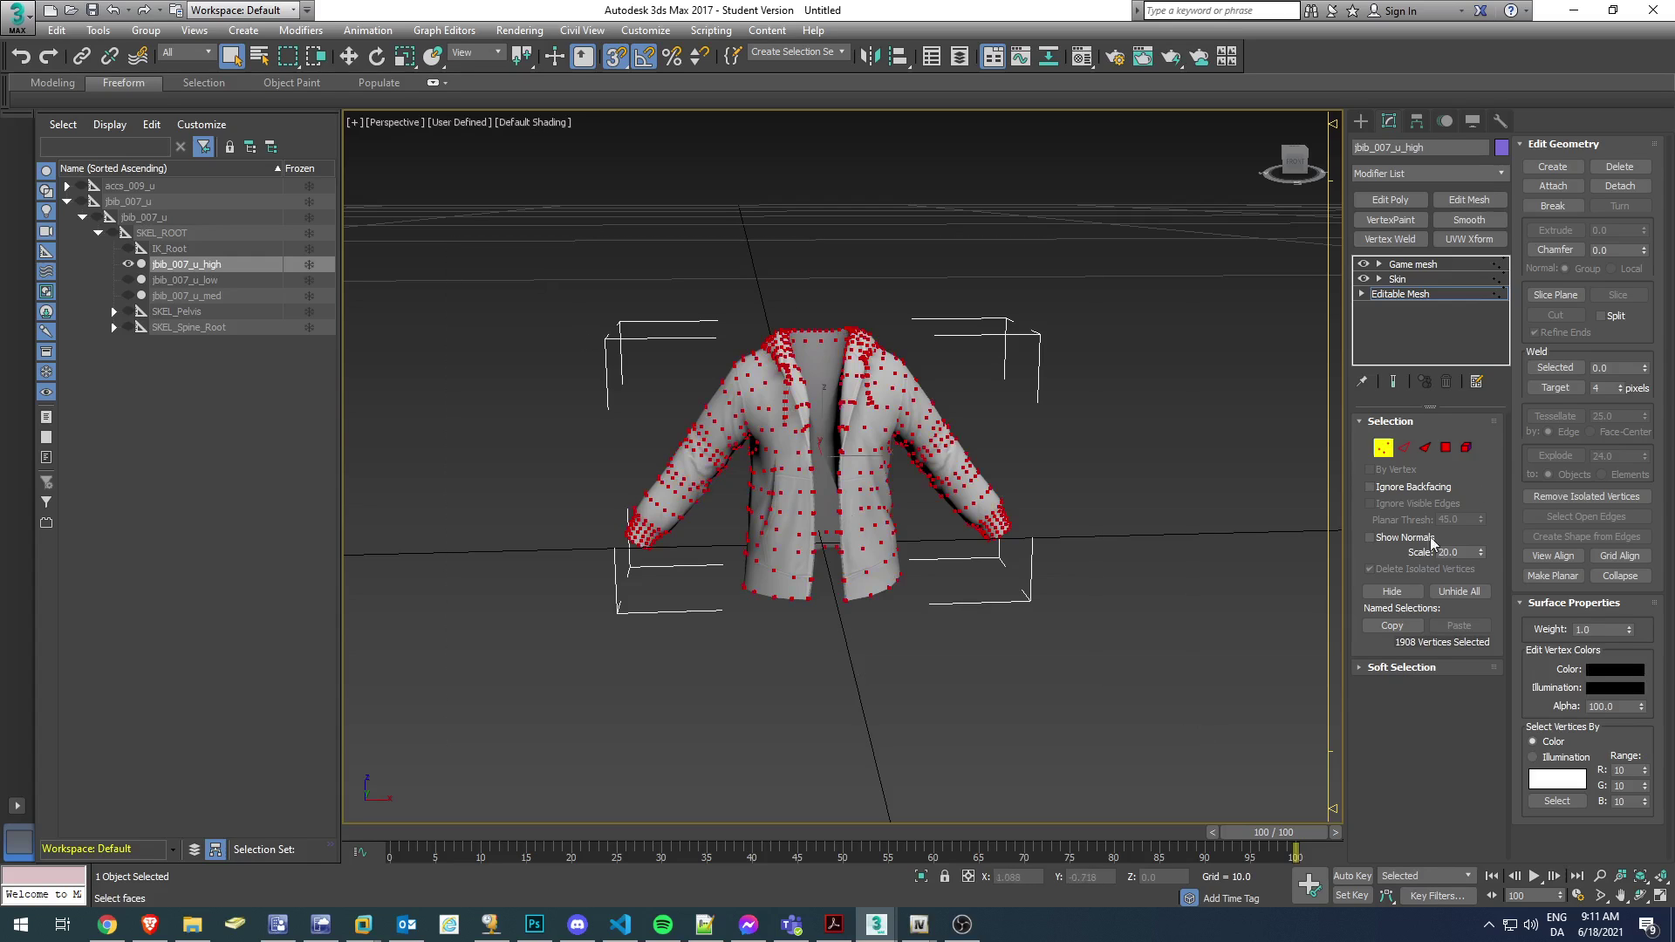
pyautogui.click(1612, 368)
pyautogui.write('0.00001')
pyautogui.click(1555, 368)
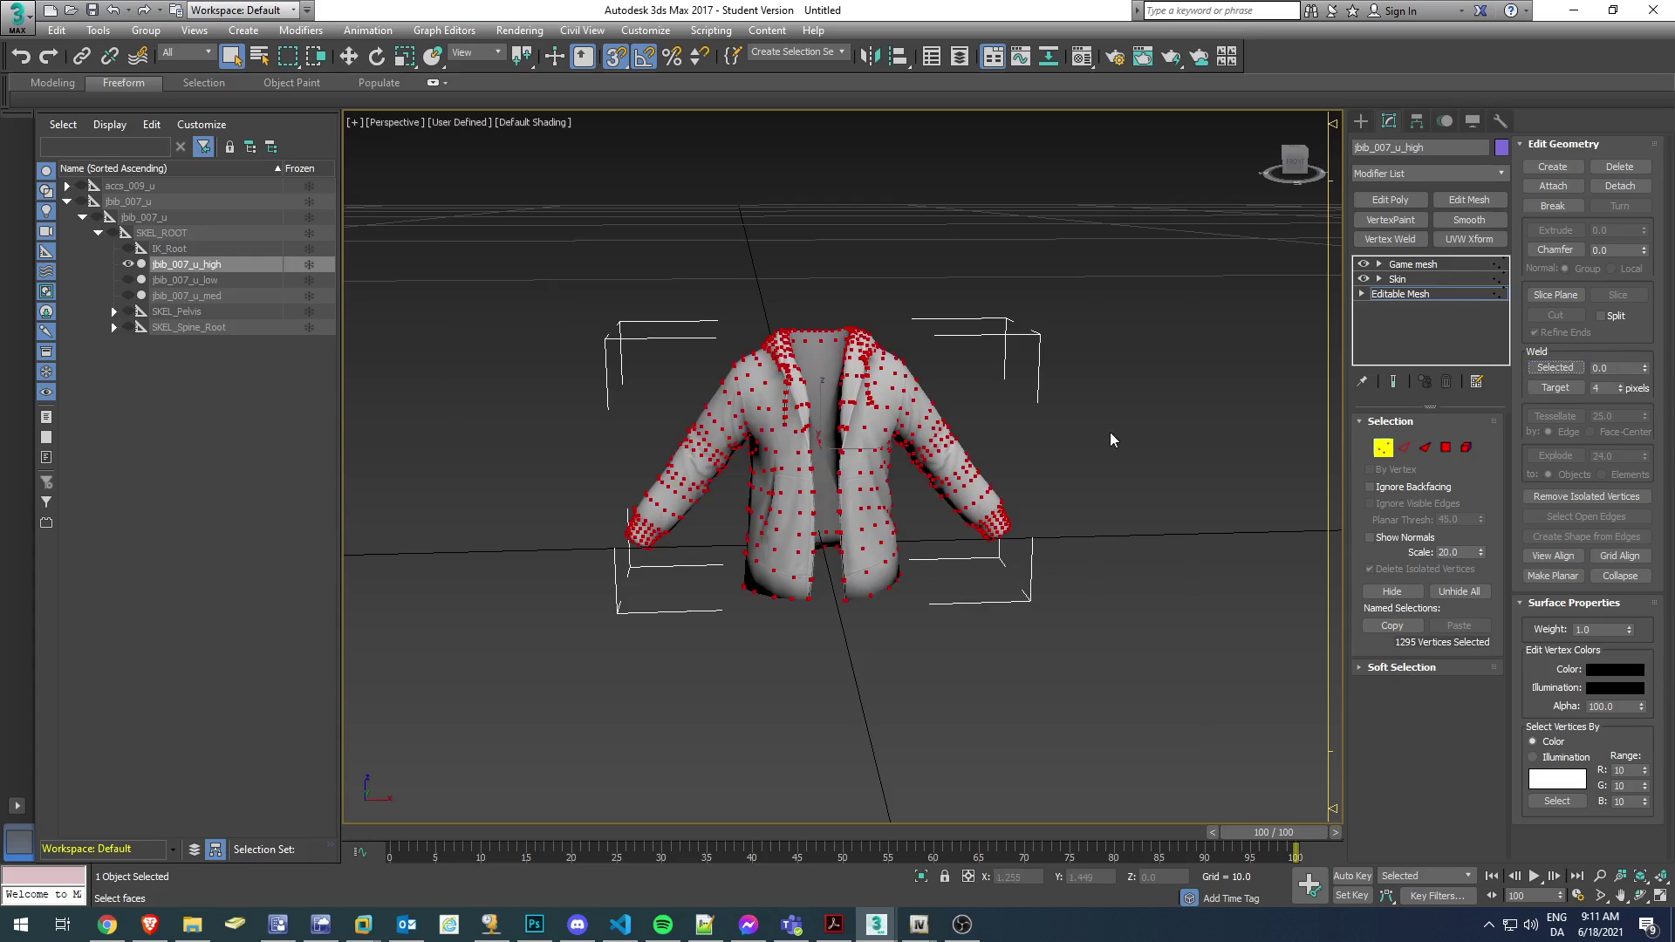
pyautogui.click(1111, 433)
# Select all the jacket's polygons and auto-smooth them at 45.0, then leave polygon editing.
pyautogui.click(1445, 447)
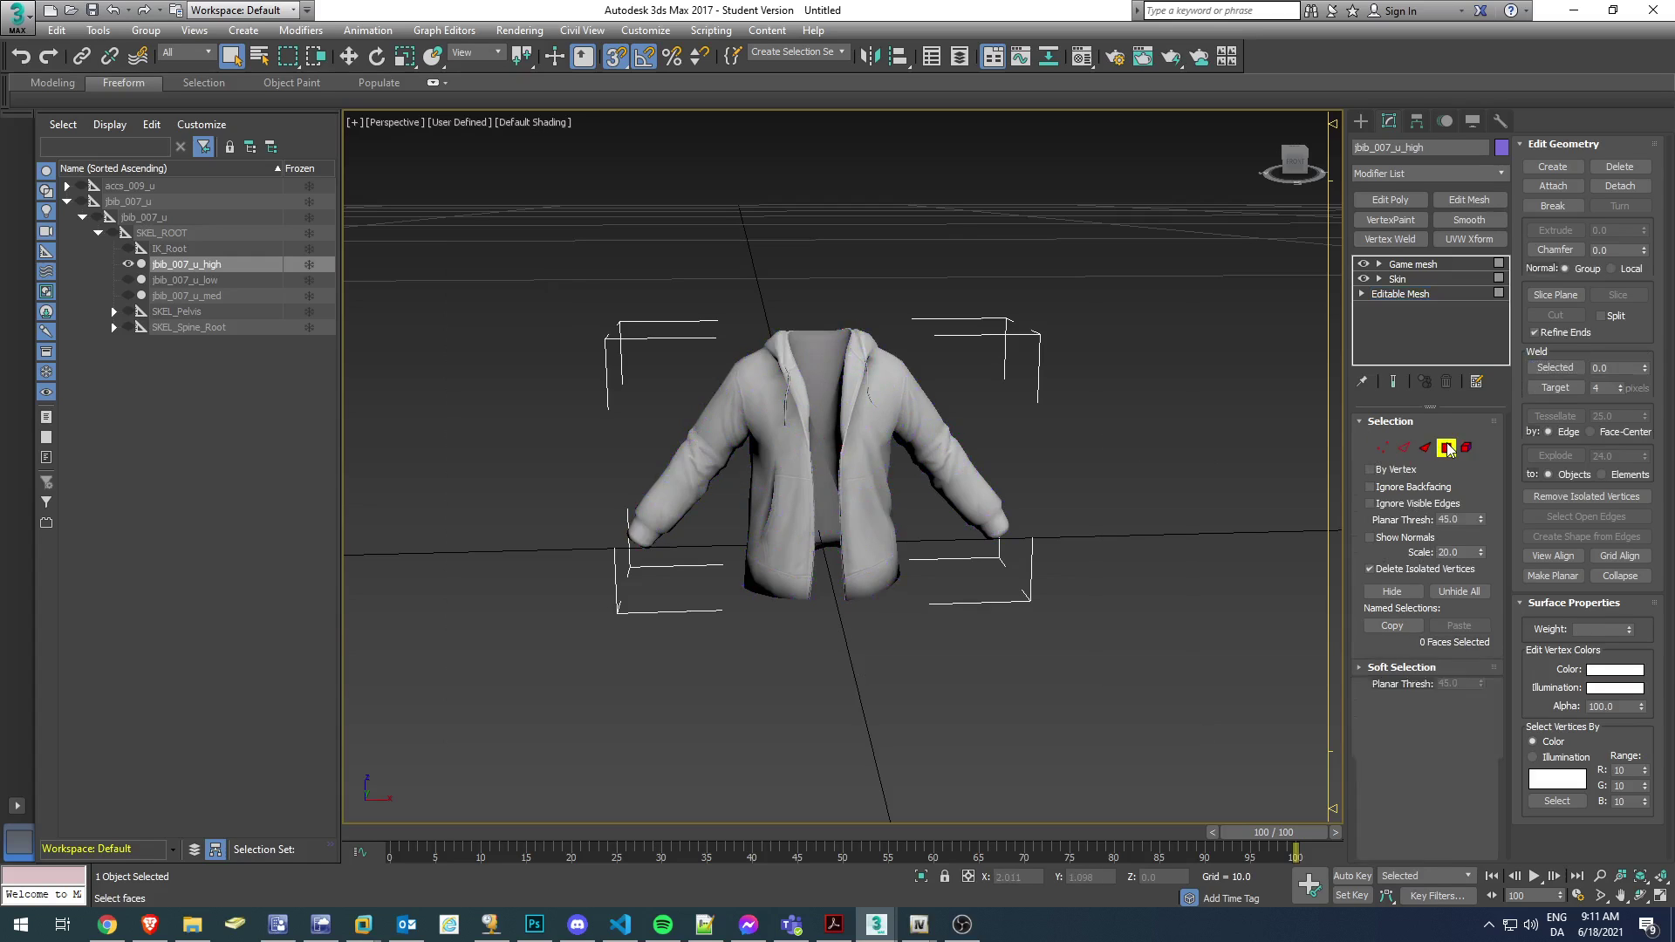
pyautogui.moveTo(557, 279); pyautogui.dragTo(1237, 724)
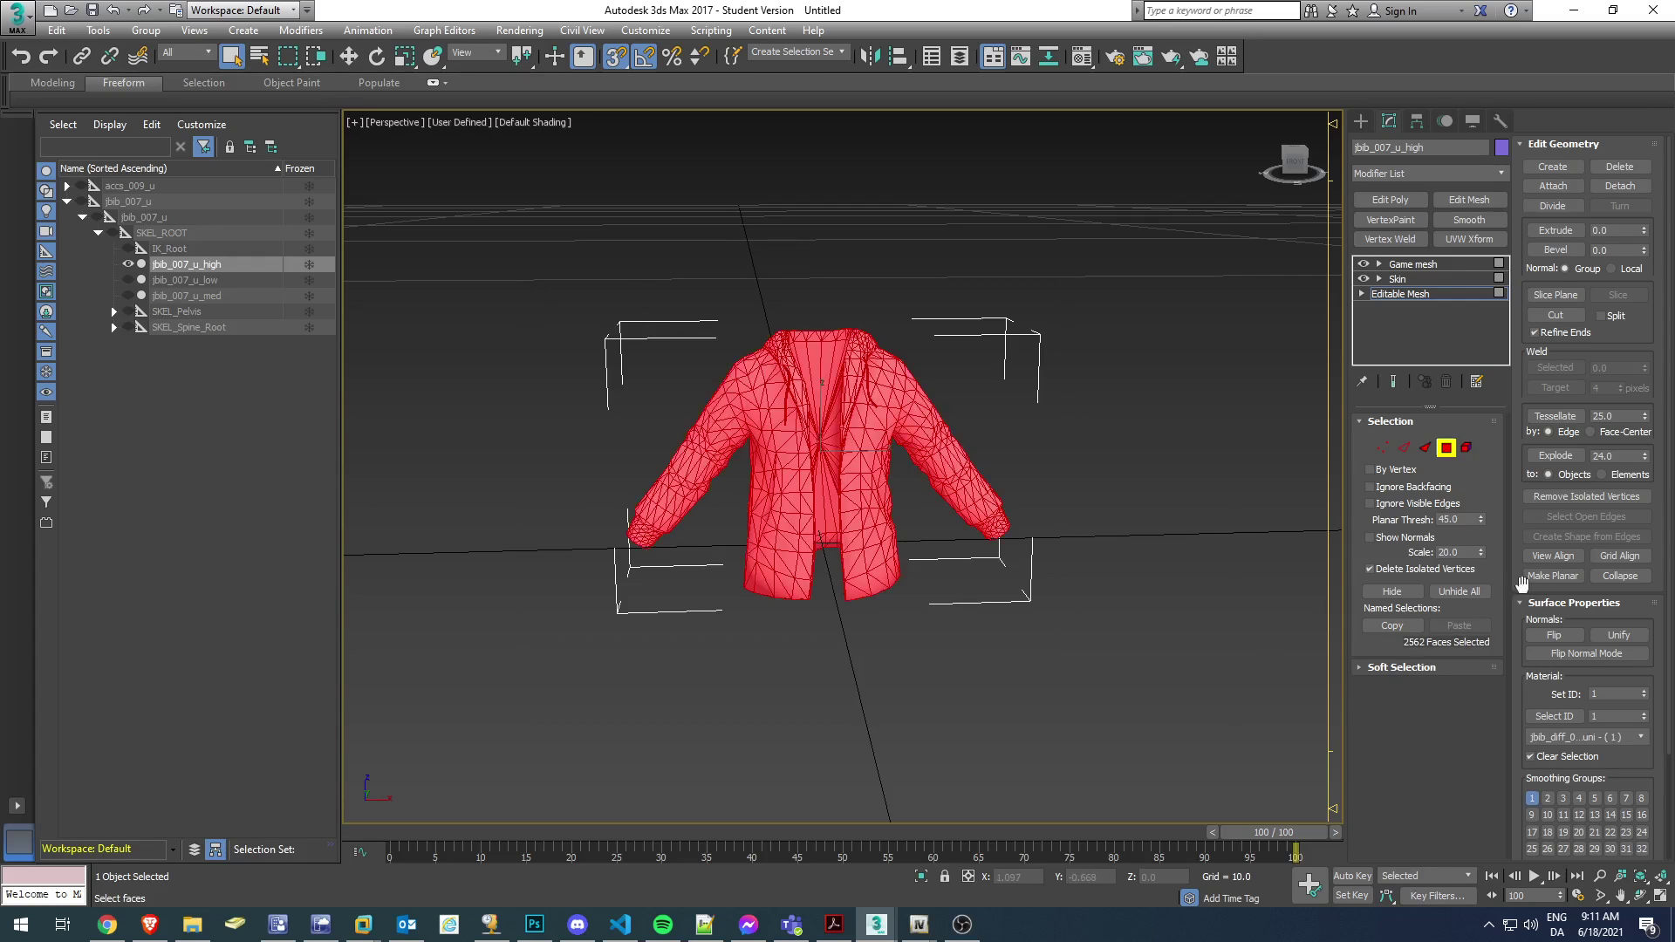
pyautogui.scroll(-3, 1645, 779)
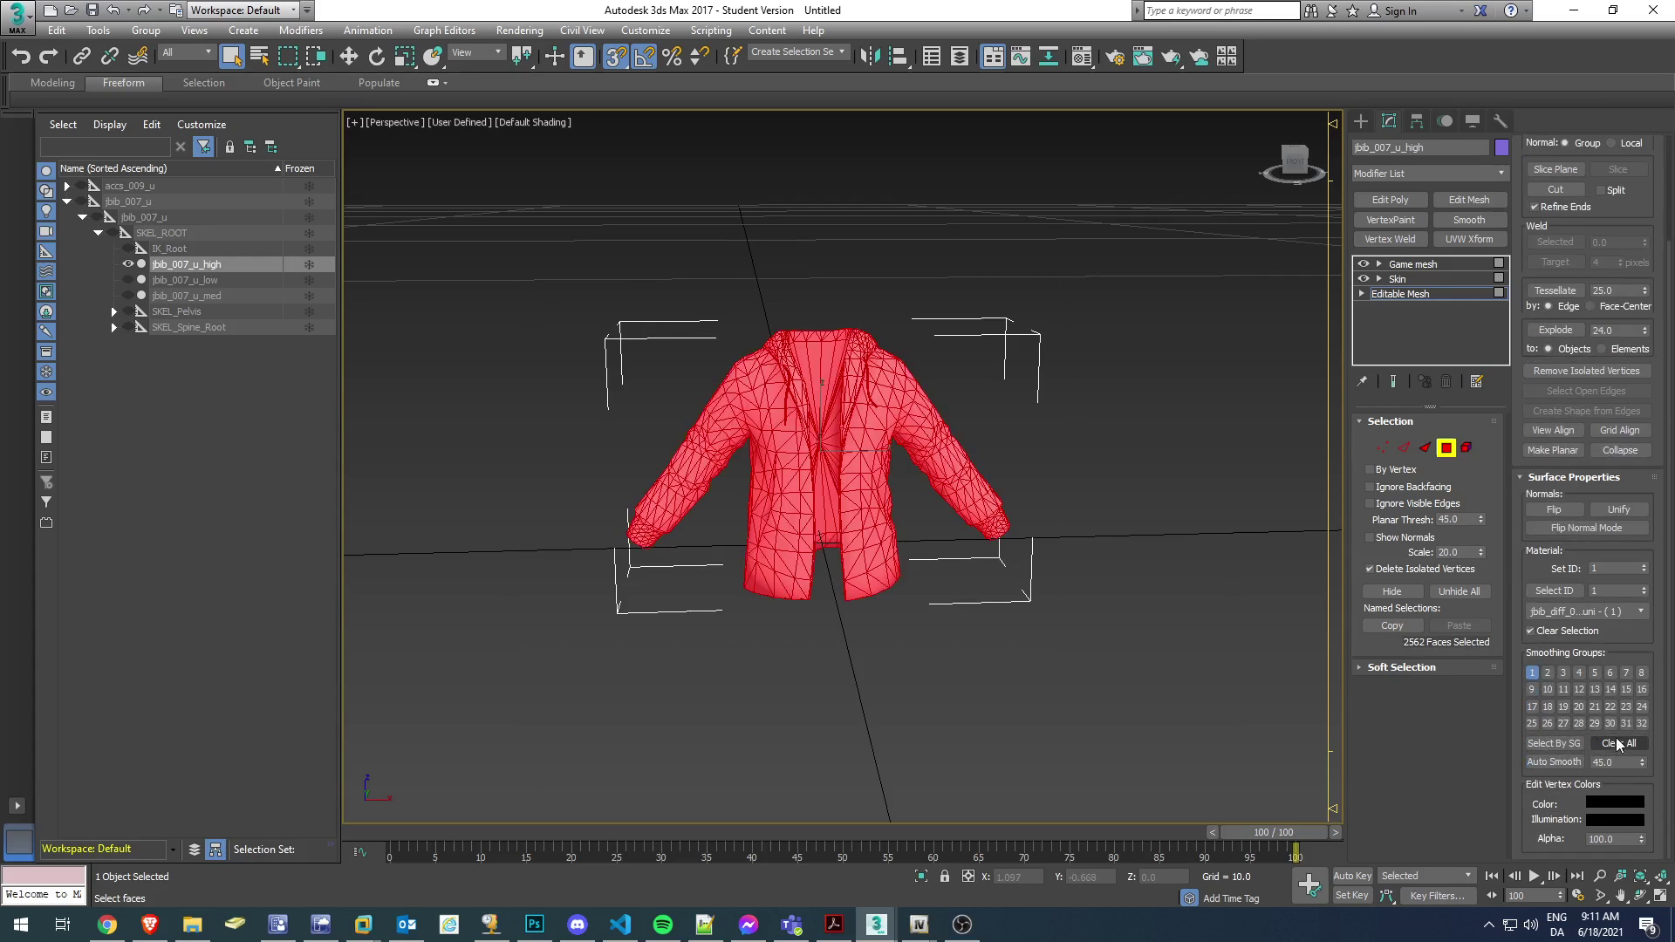
pyautogui.click(1556, 764)
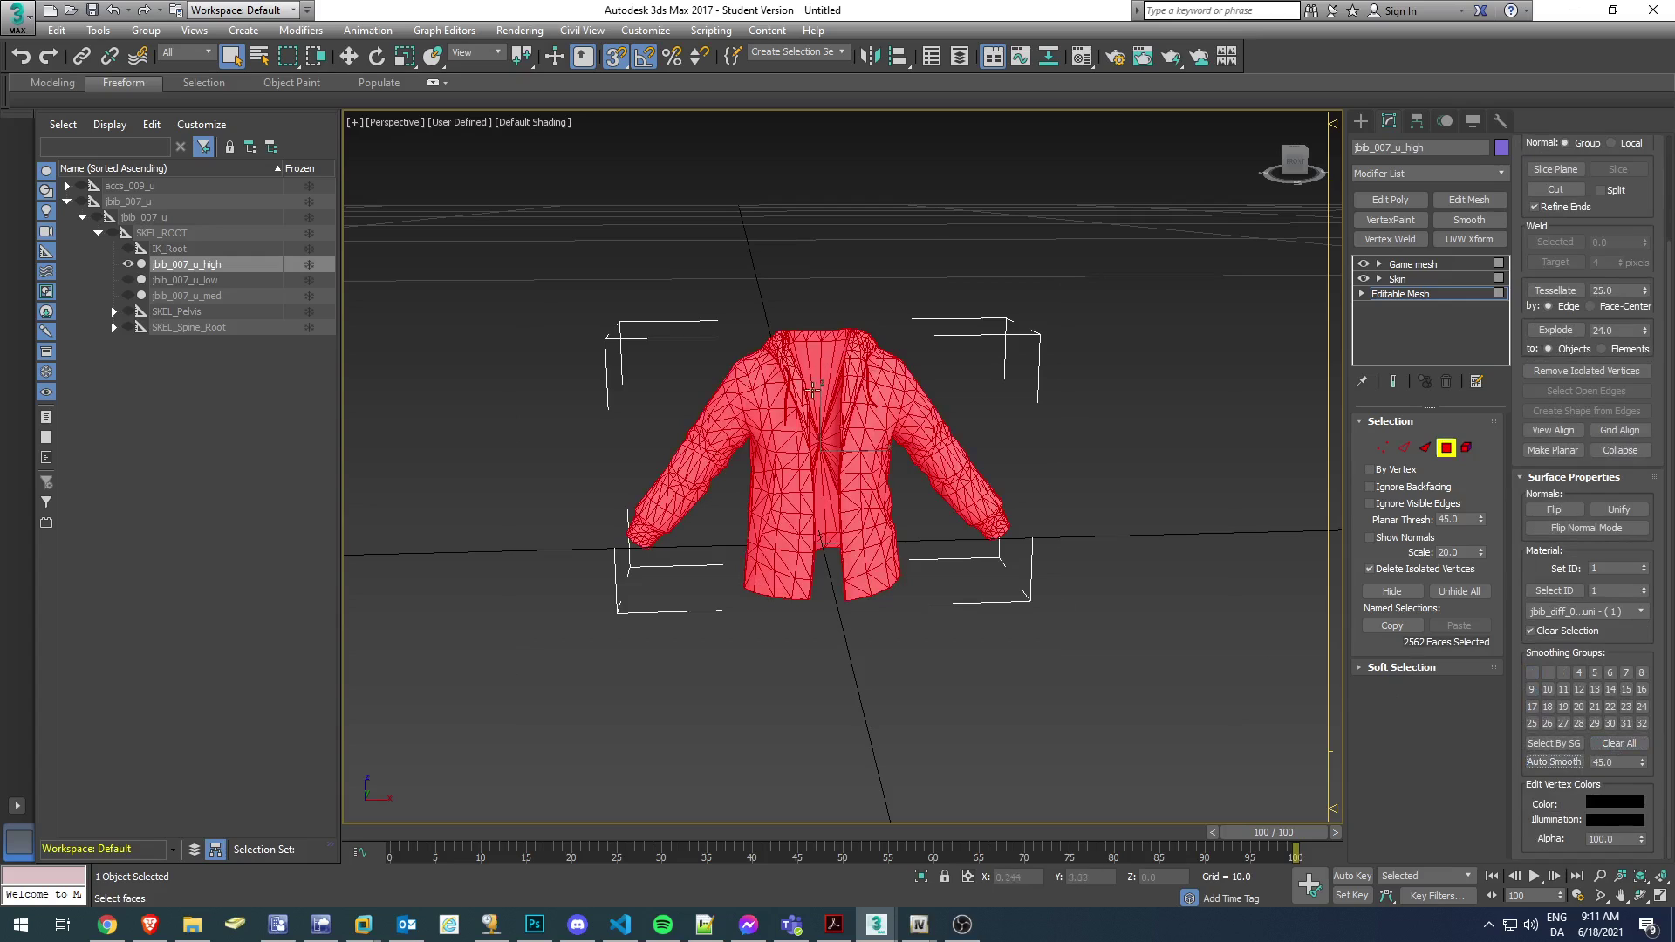
pyautogui.click(1102, 395)
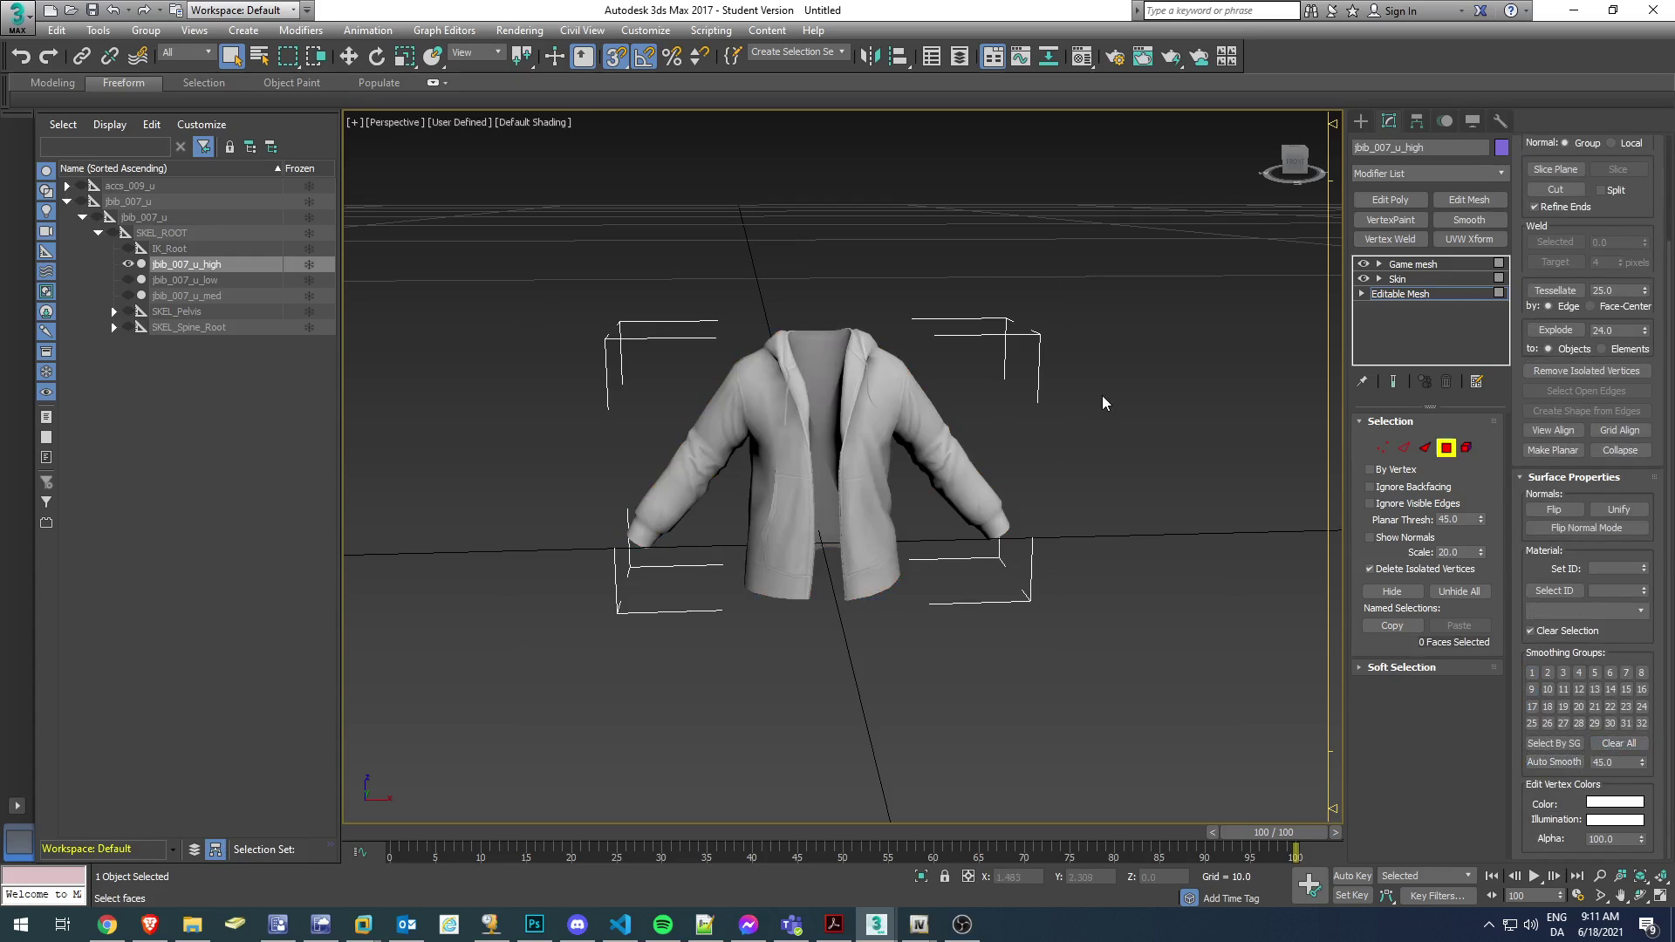
pyautogui.click(1440, 453)
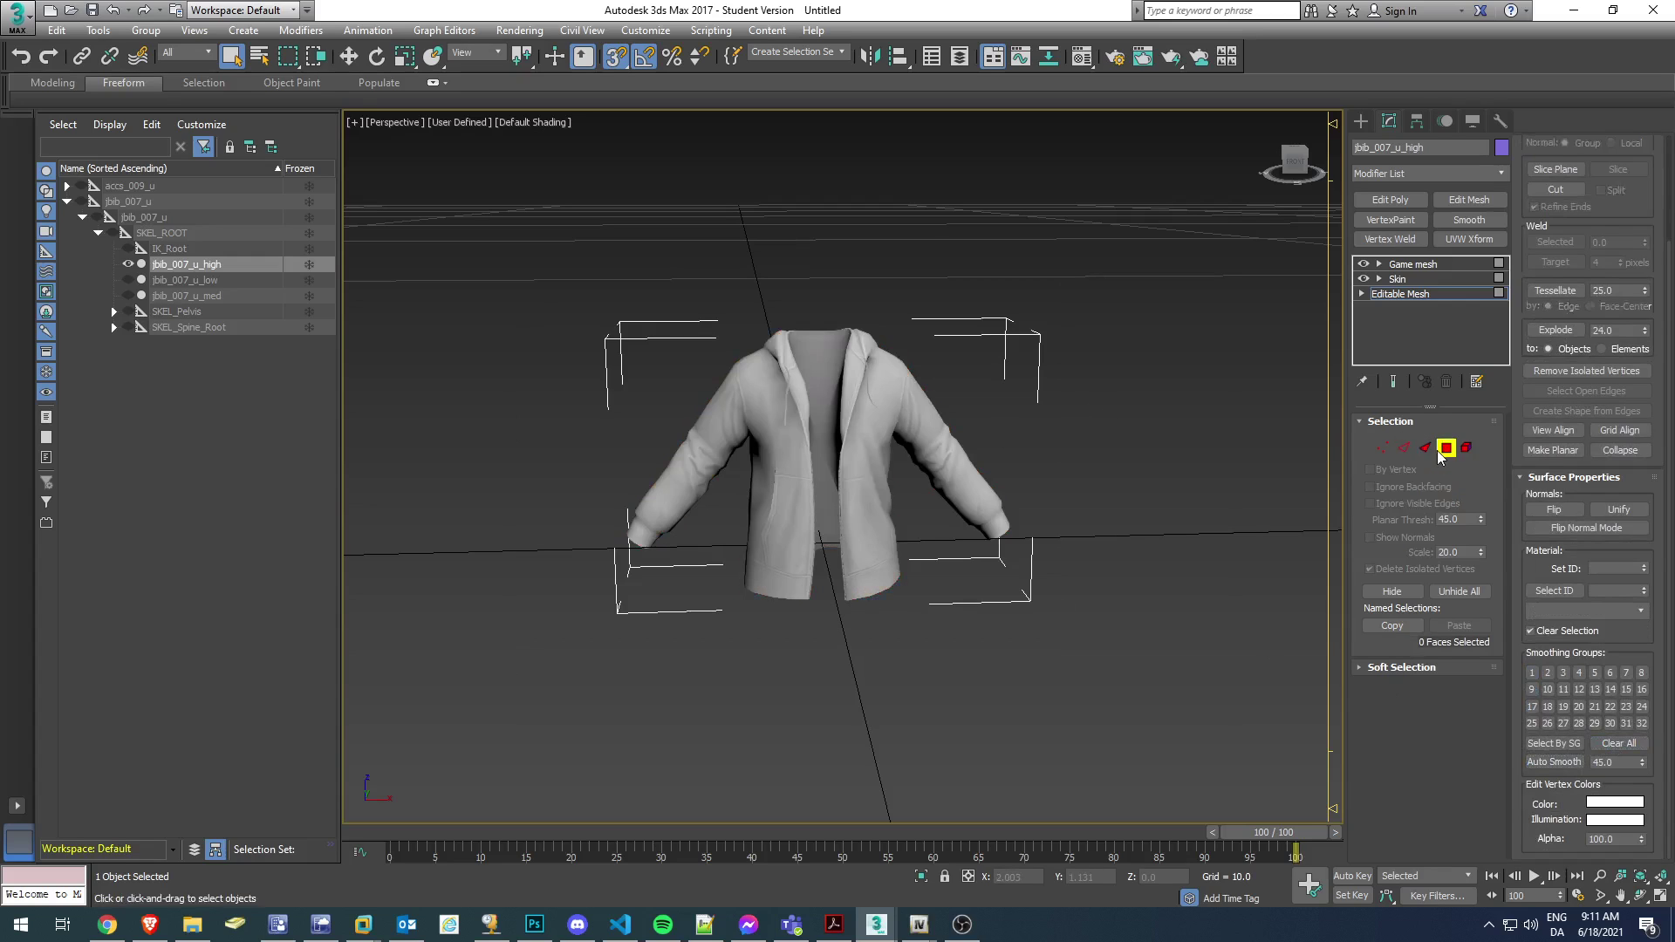
# Add an Unwrap UVW modifier directly above the jacket's Editable Mesh.
pyautogui.click(1385, 174)
pyautogui.write('u')
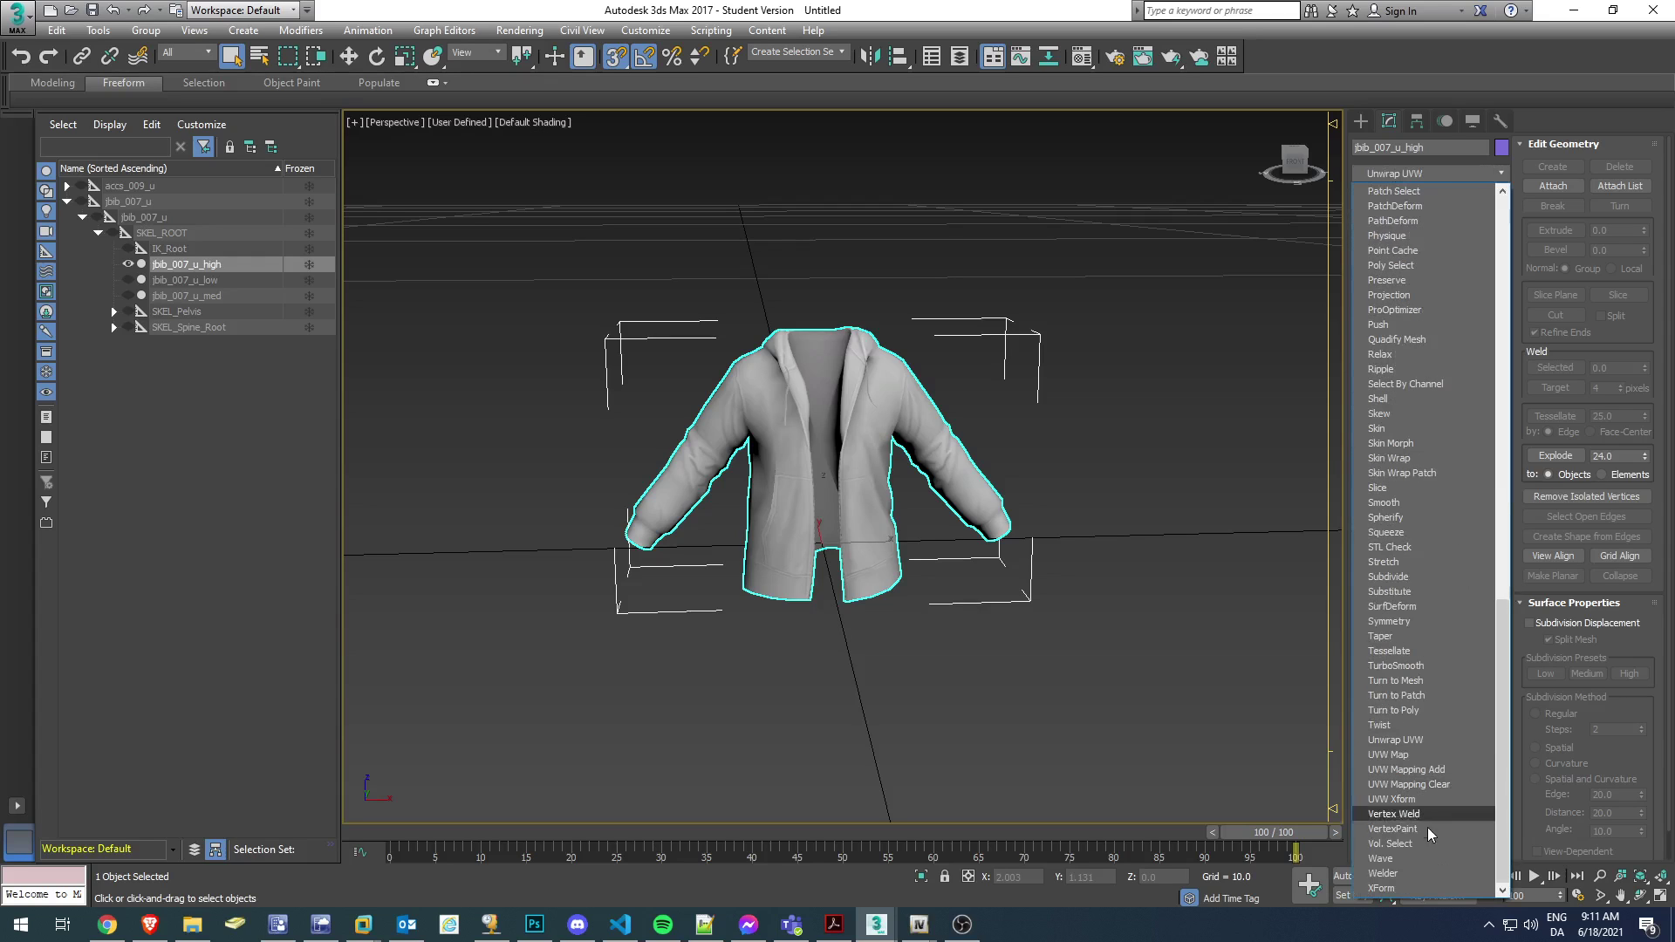
pyautogui.click(1402, 739)
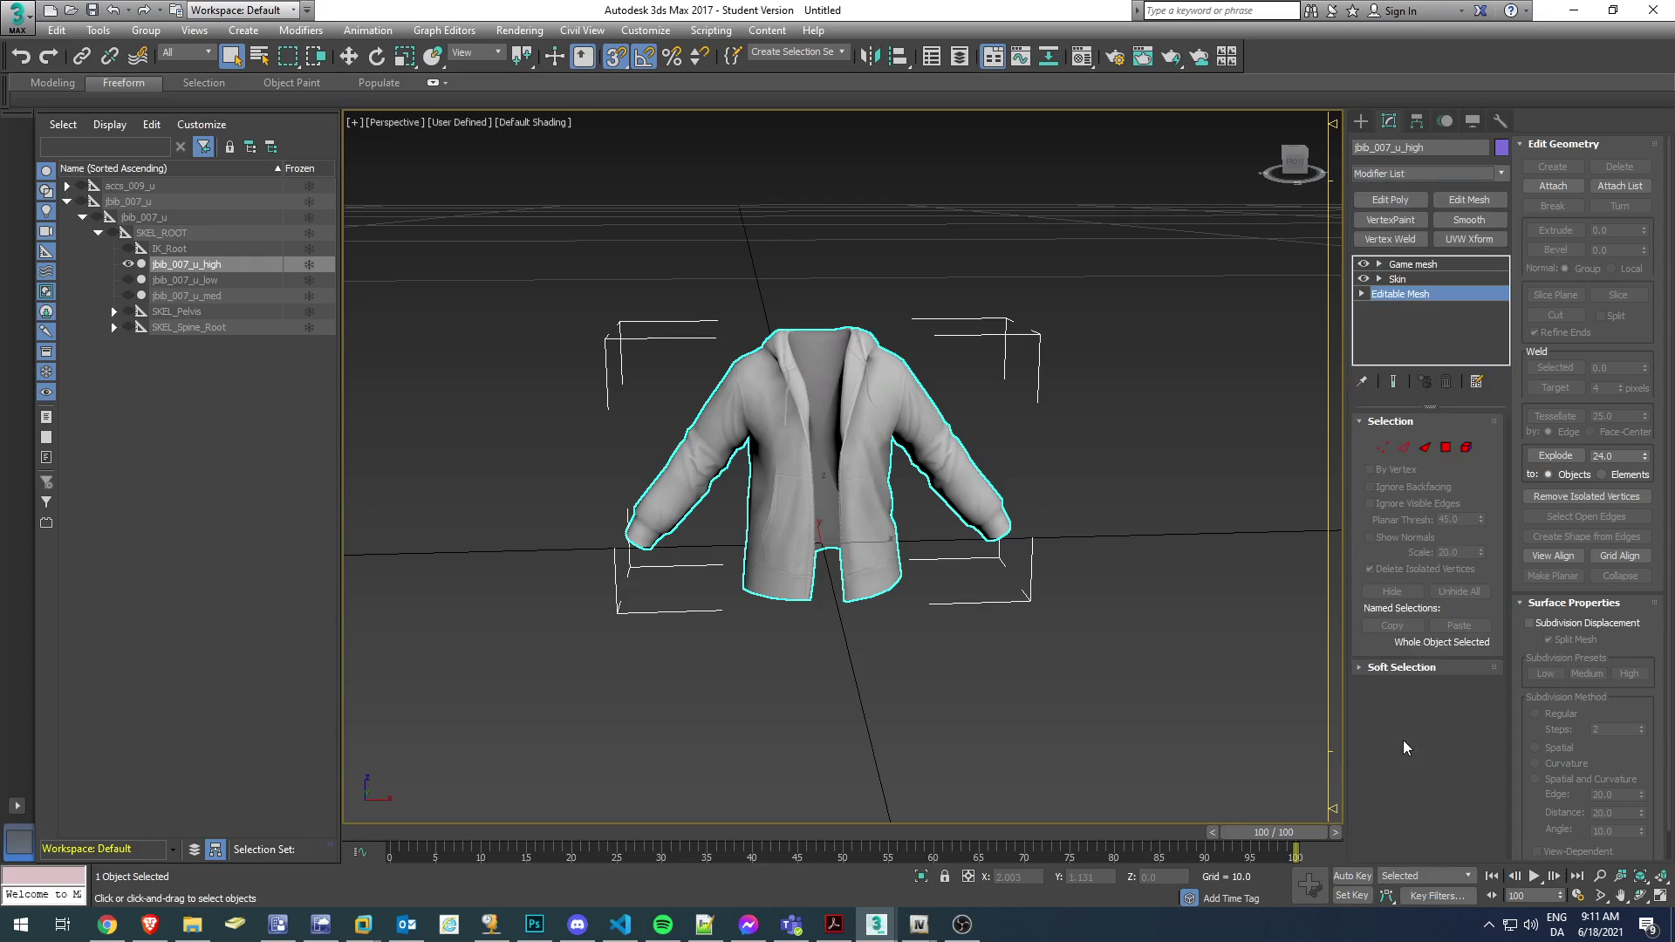
# Create a plane about 0.51 long and 0.257 wide on the ground beside the jacket's sleeve.
pyautogui.click(1362, 121)
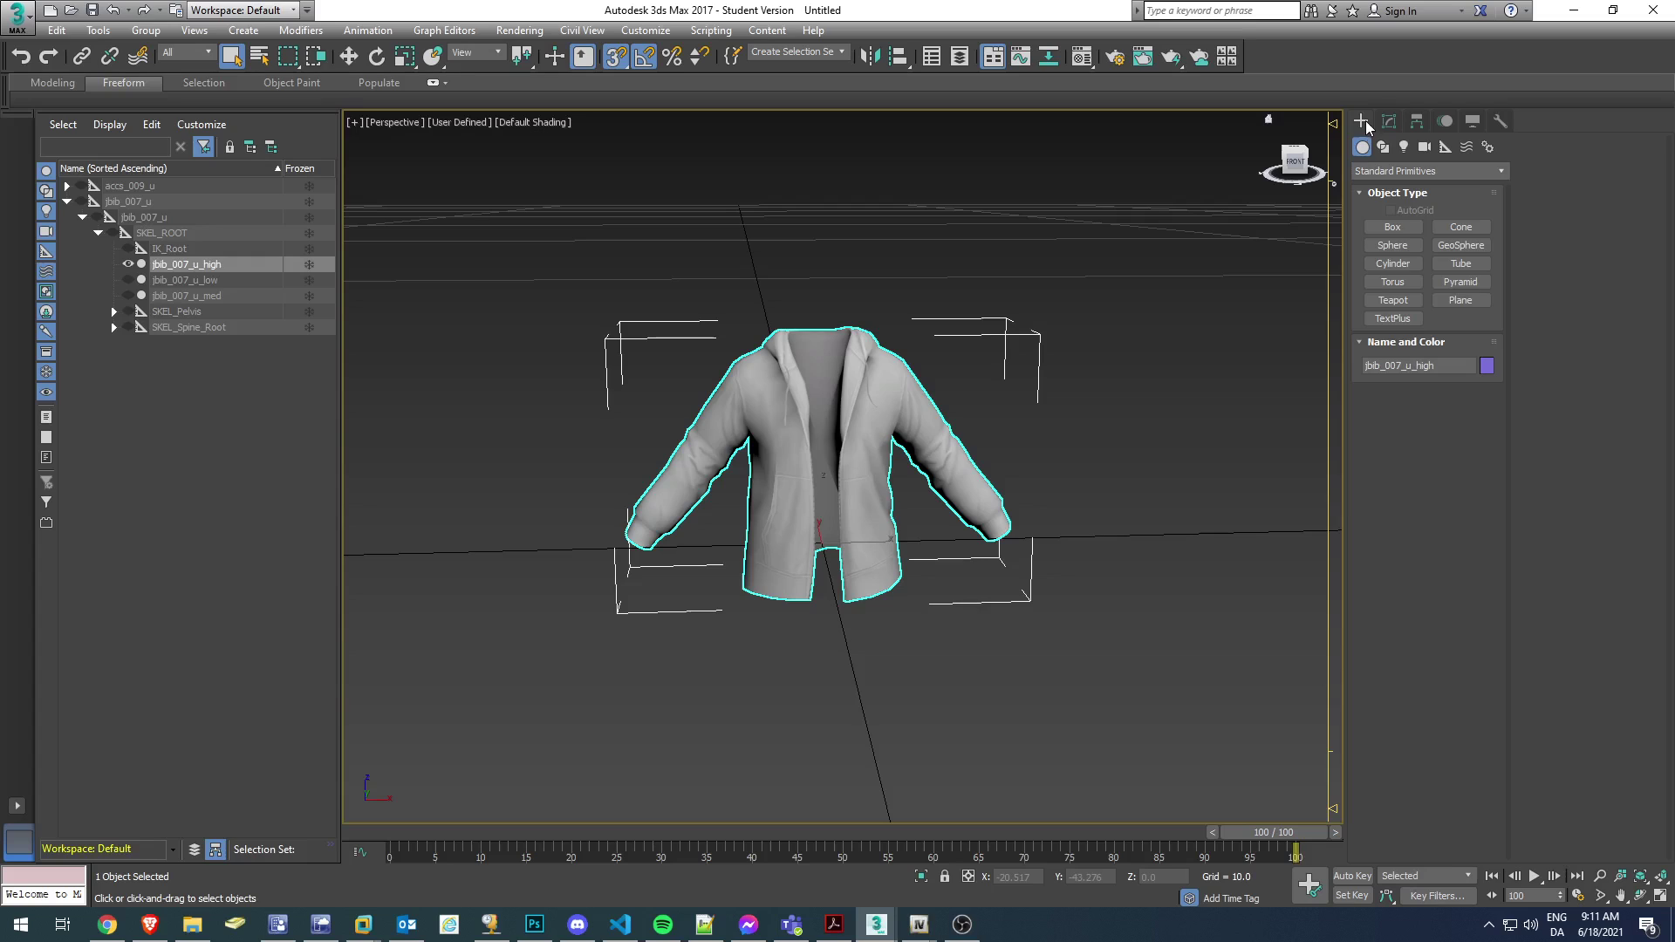
pyautogui.click(1456, 302)
pyautogui.moveTo(944, 542); pyautogui.dragTo(1089, 602)
pyautogui.rightClick(1071, 520)
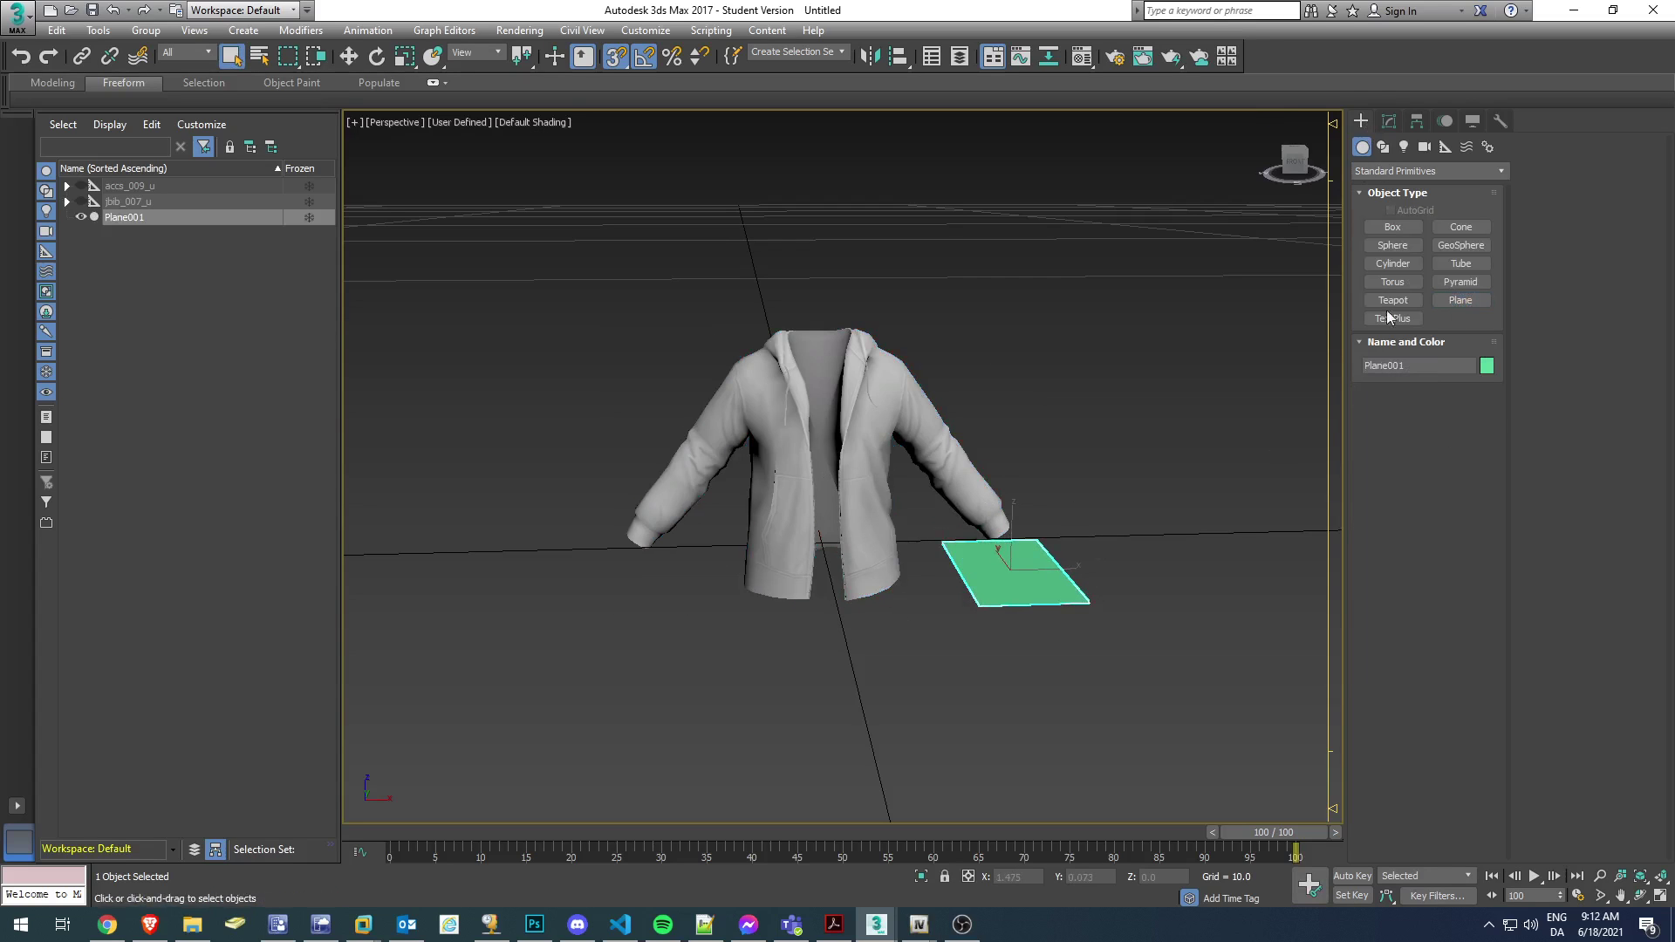
pyautogui.click(1388, 122)
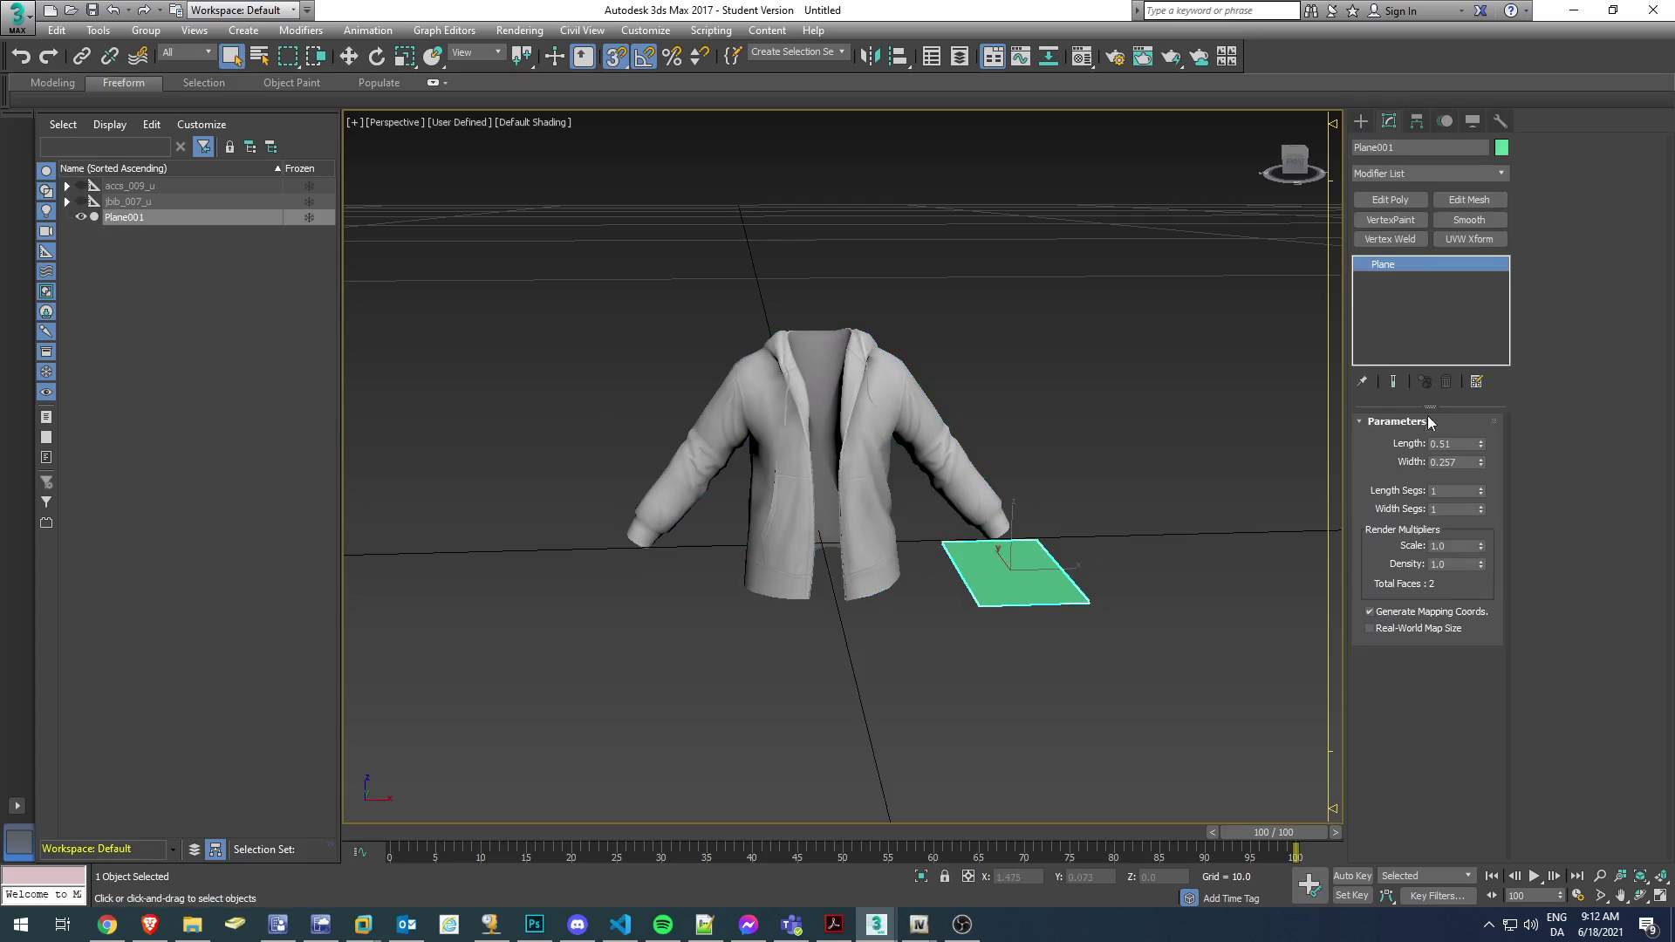
pyautogui.click(1449, 491)
pyautogui.keyDown('alt'); pyautogui.moveTo(1019, 515); pyautogui.dragTo(1030, 474, button='middle'); pyautogui.keyUp('alt')
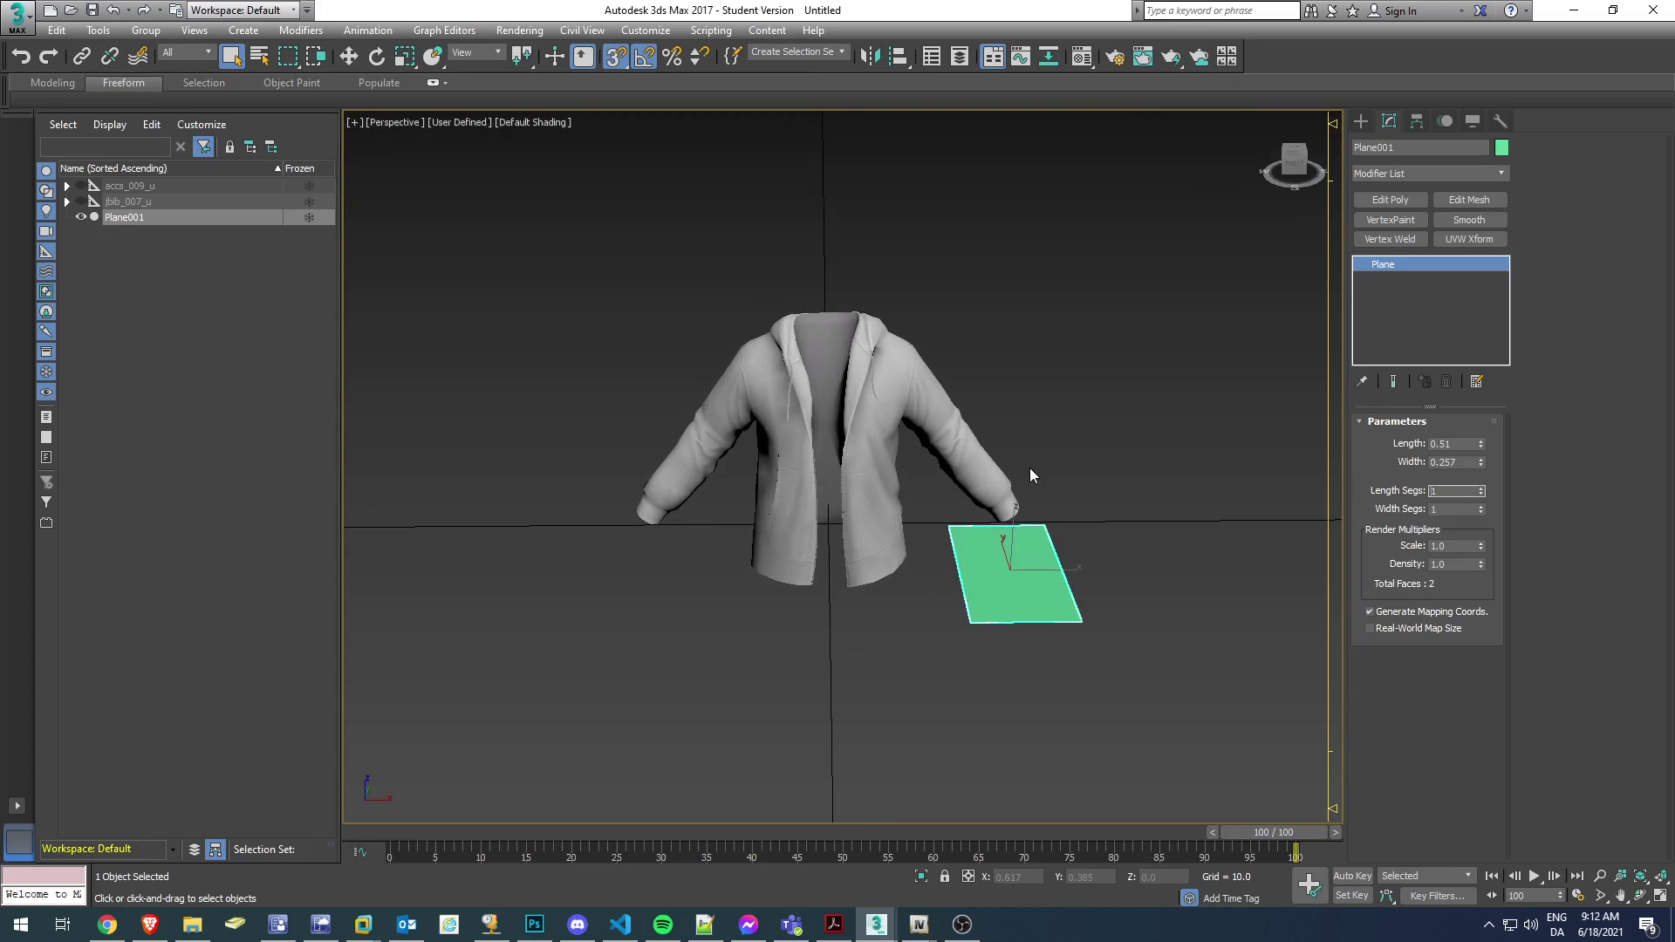
# Sample the jacket's jbib_007_u material into an unused material slot and assign it to the plane.
pyautogui.click(1082, 61)
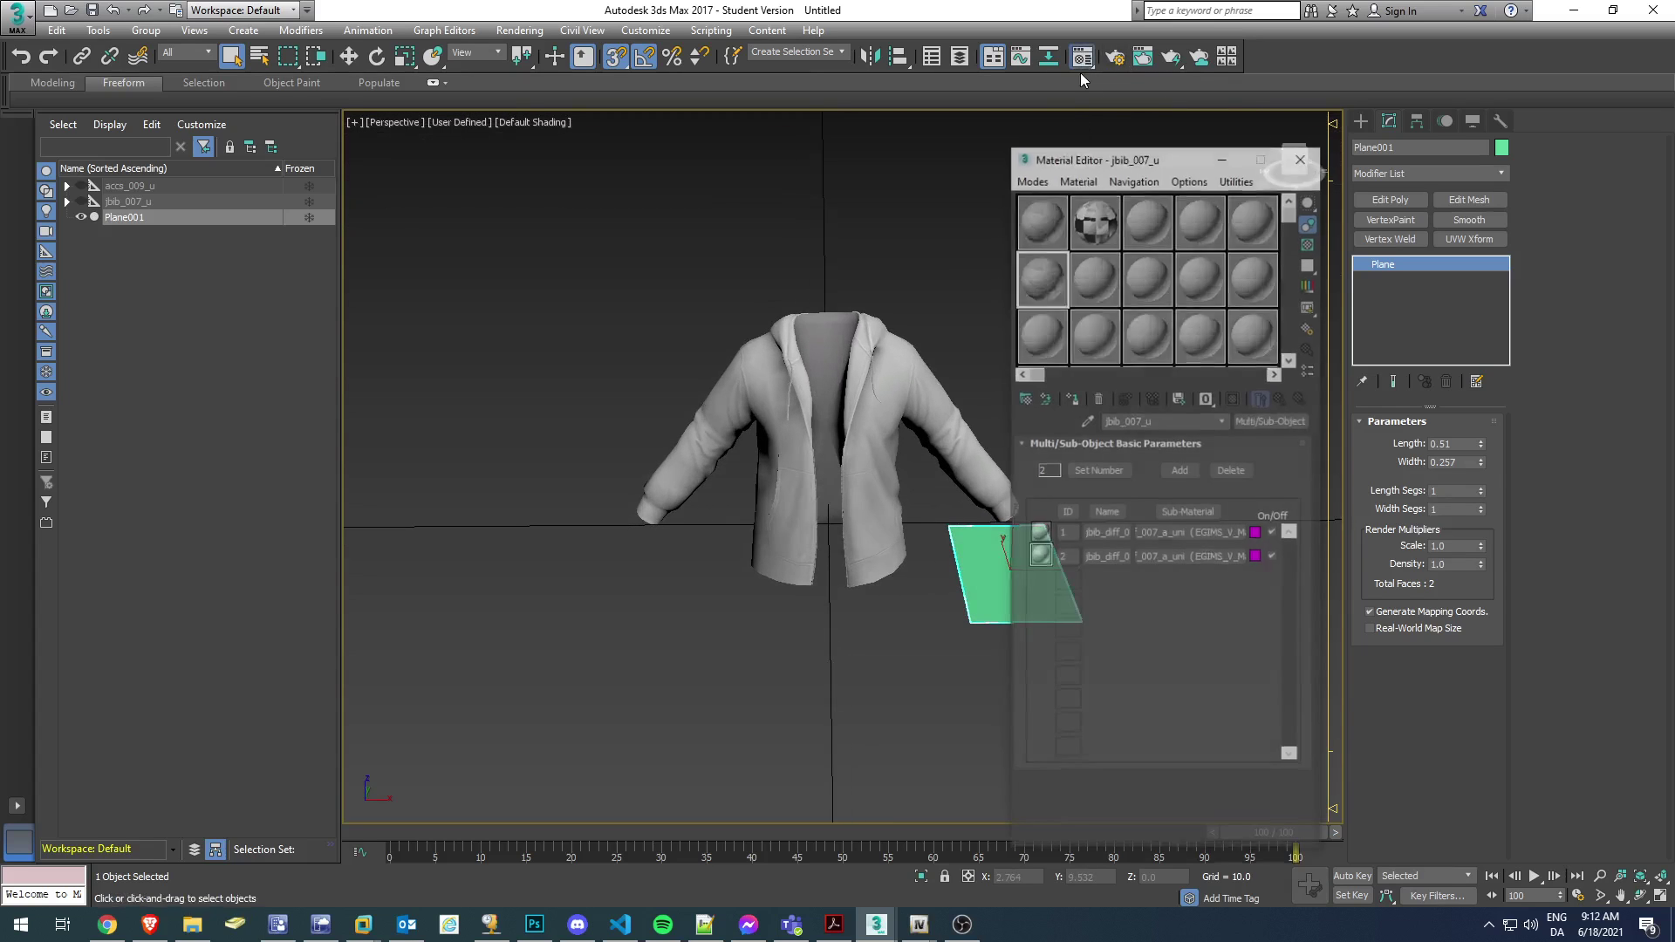
pyautogui.click(1053, 335)
pyautogui.click(1086, 421)
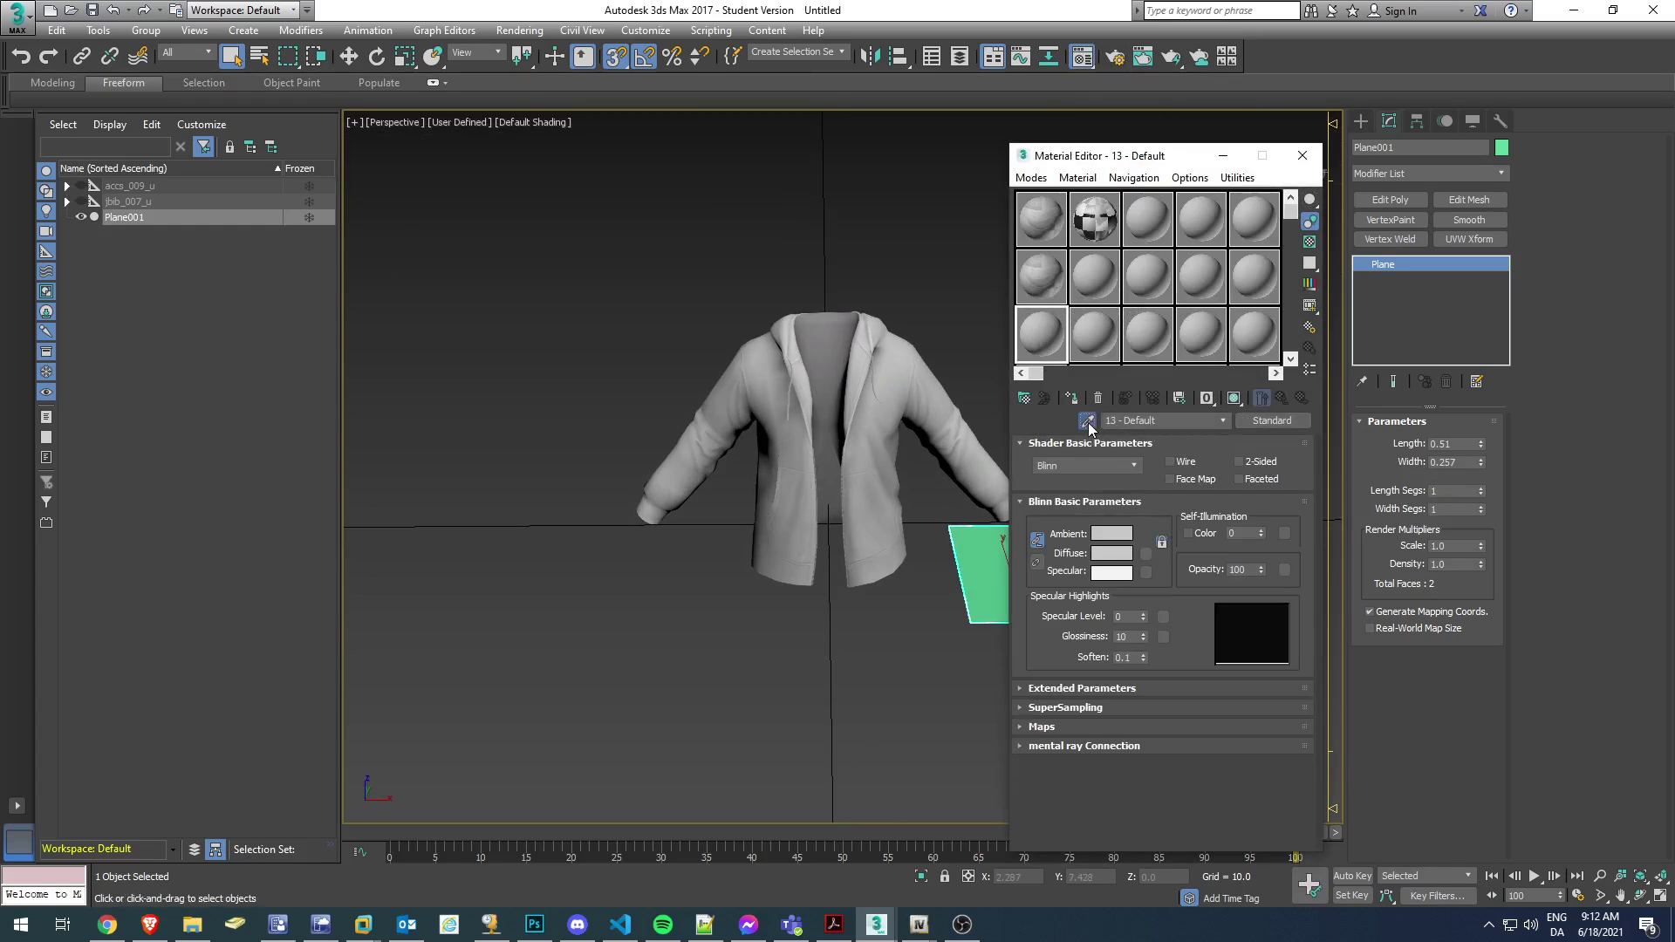
pyautogui.click(854, 417)
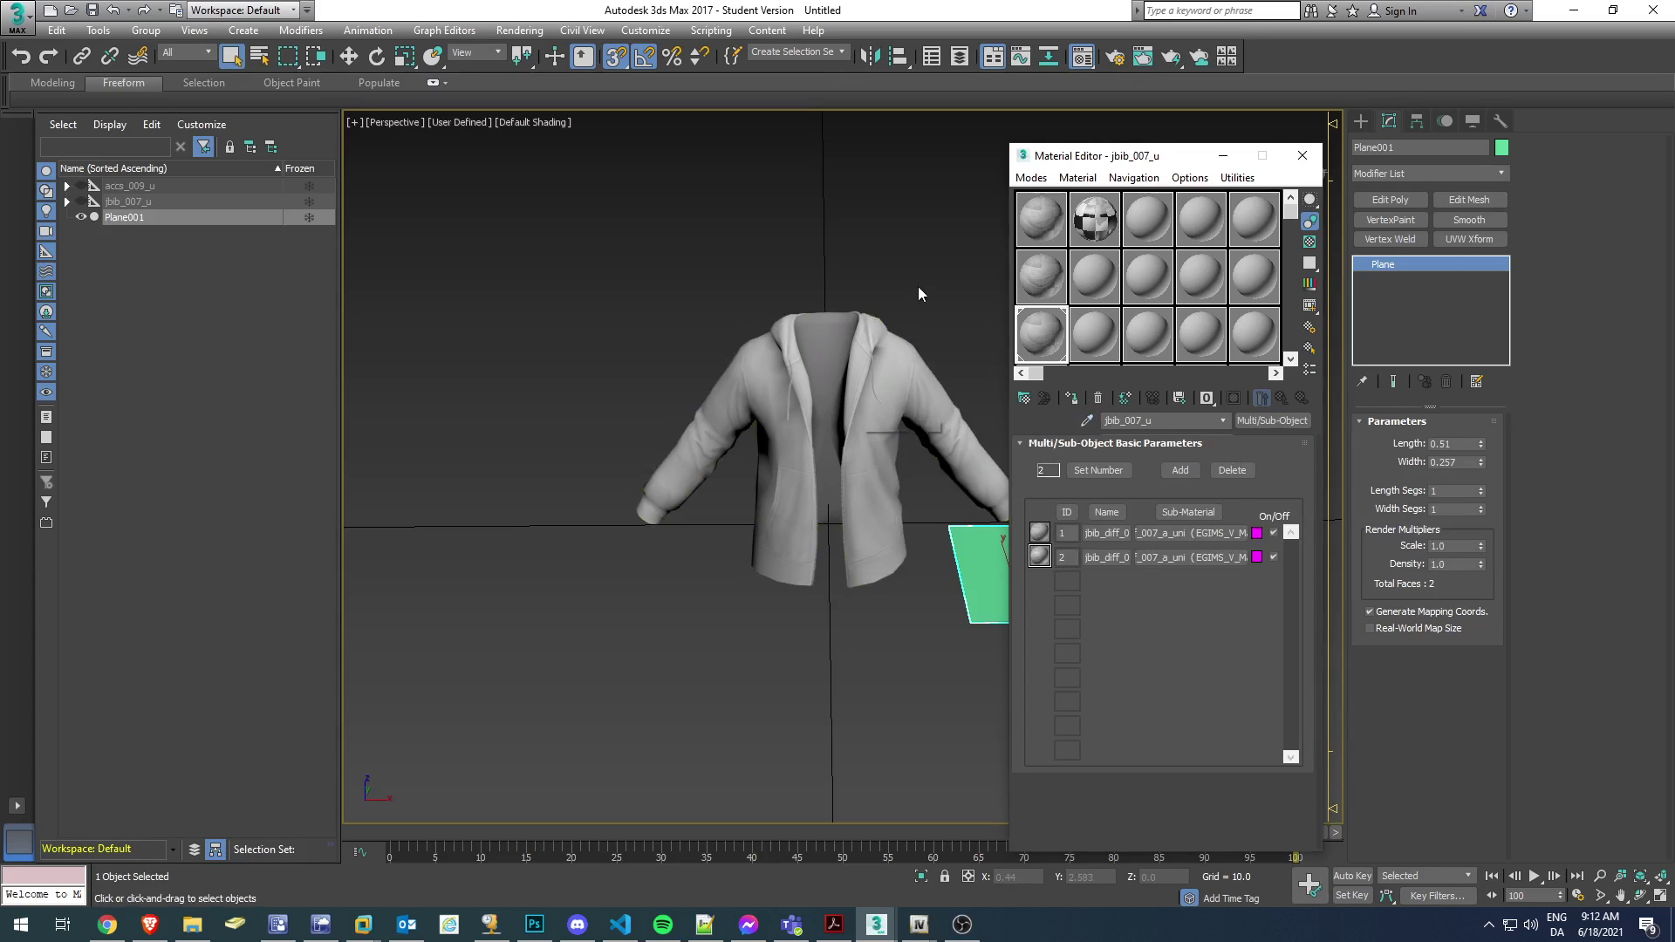
pyautogui.keyDown('alt'); pyautogui.moveTo(917, 286); pyautogui.dragTo(872, 348, button='middle'); pyautogui.keyUp('alt')
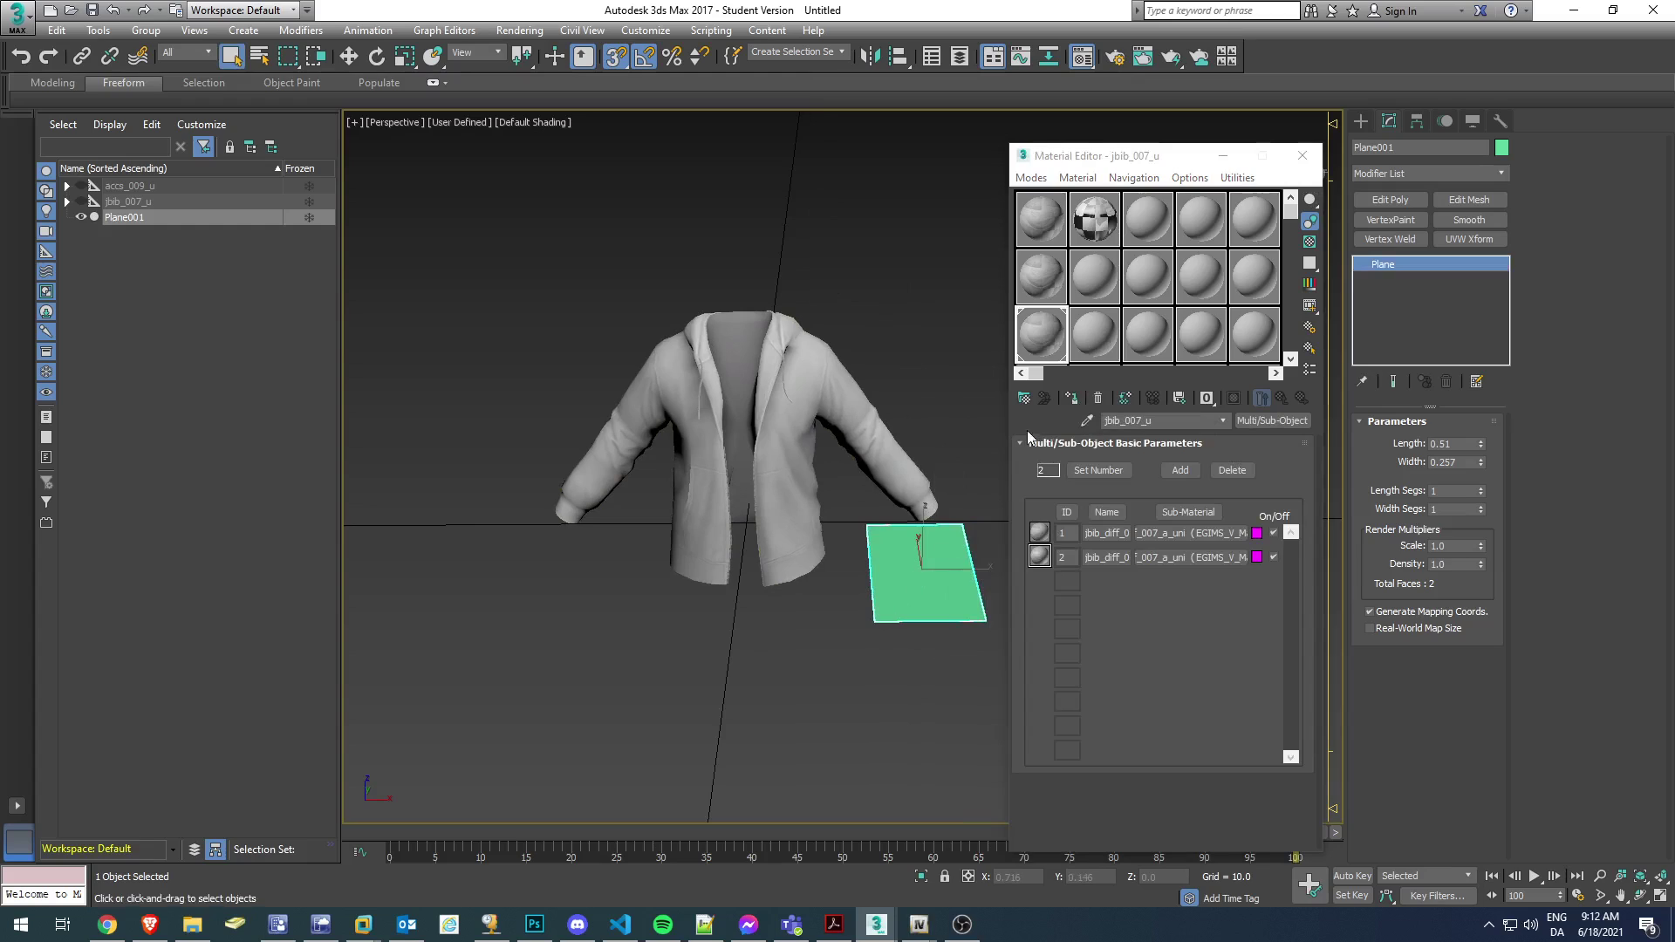
pyautogui.click(1071, 398)
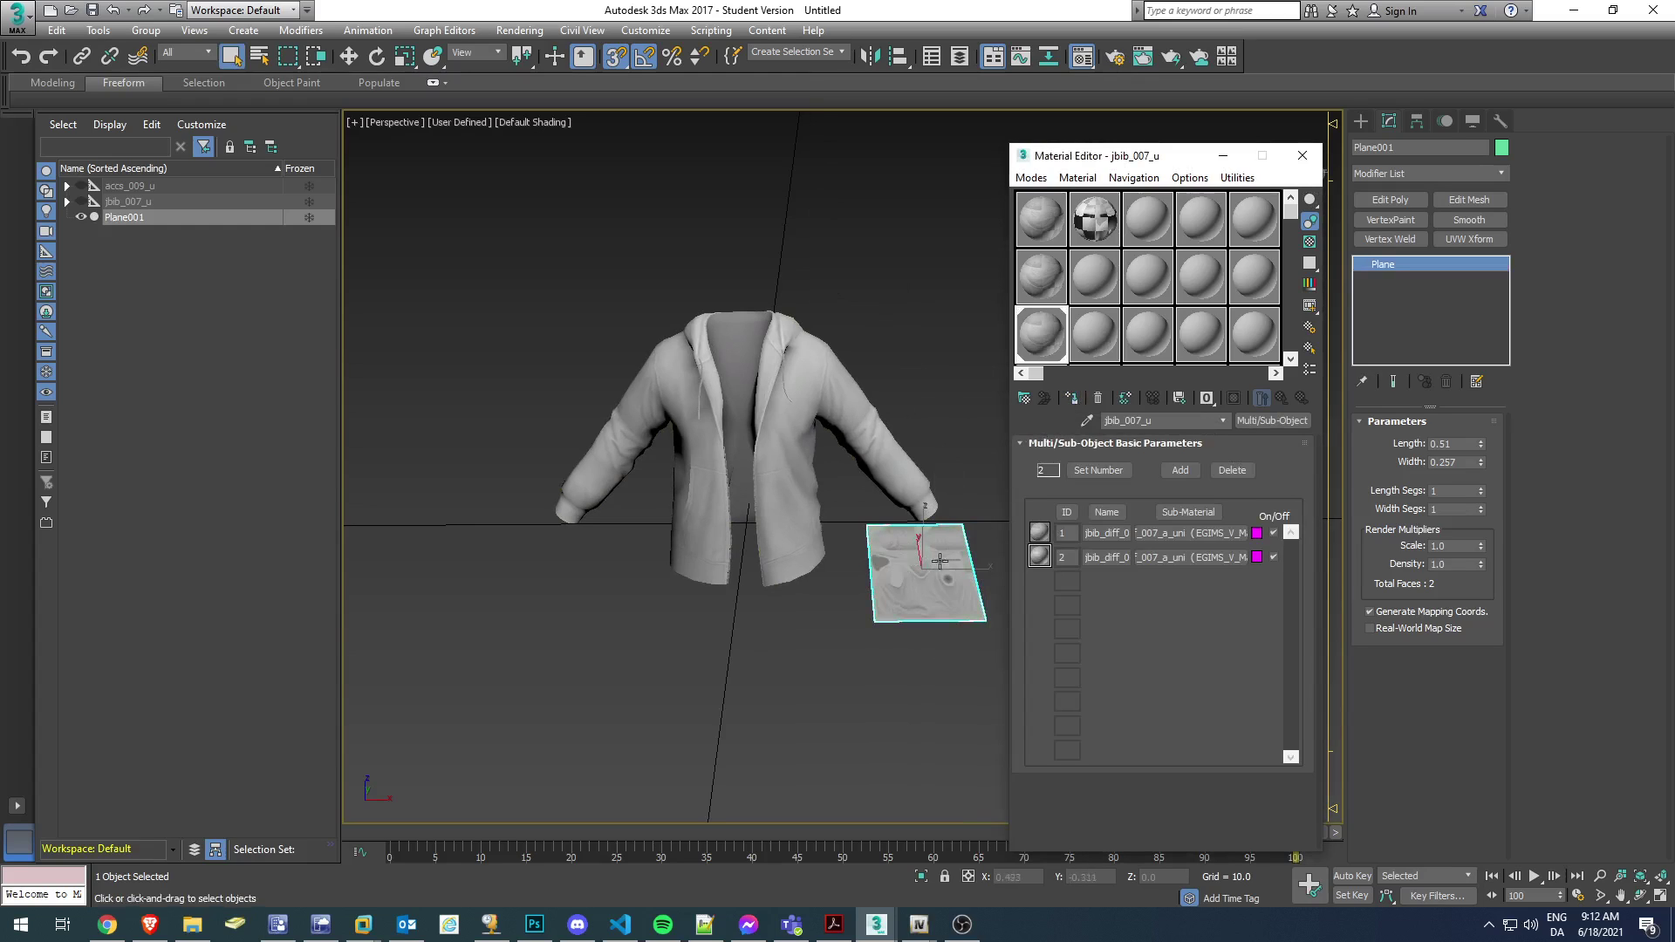
pyautogui.click(1302, 155)
pyautogui.click(1015, 429)
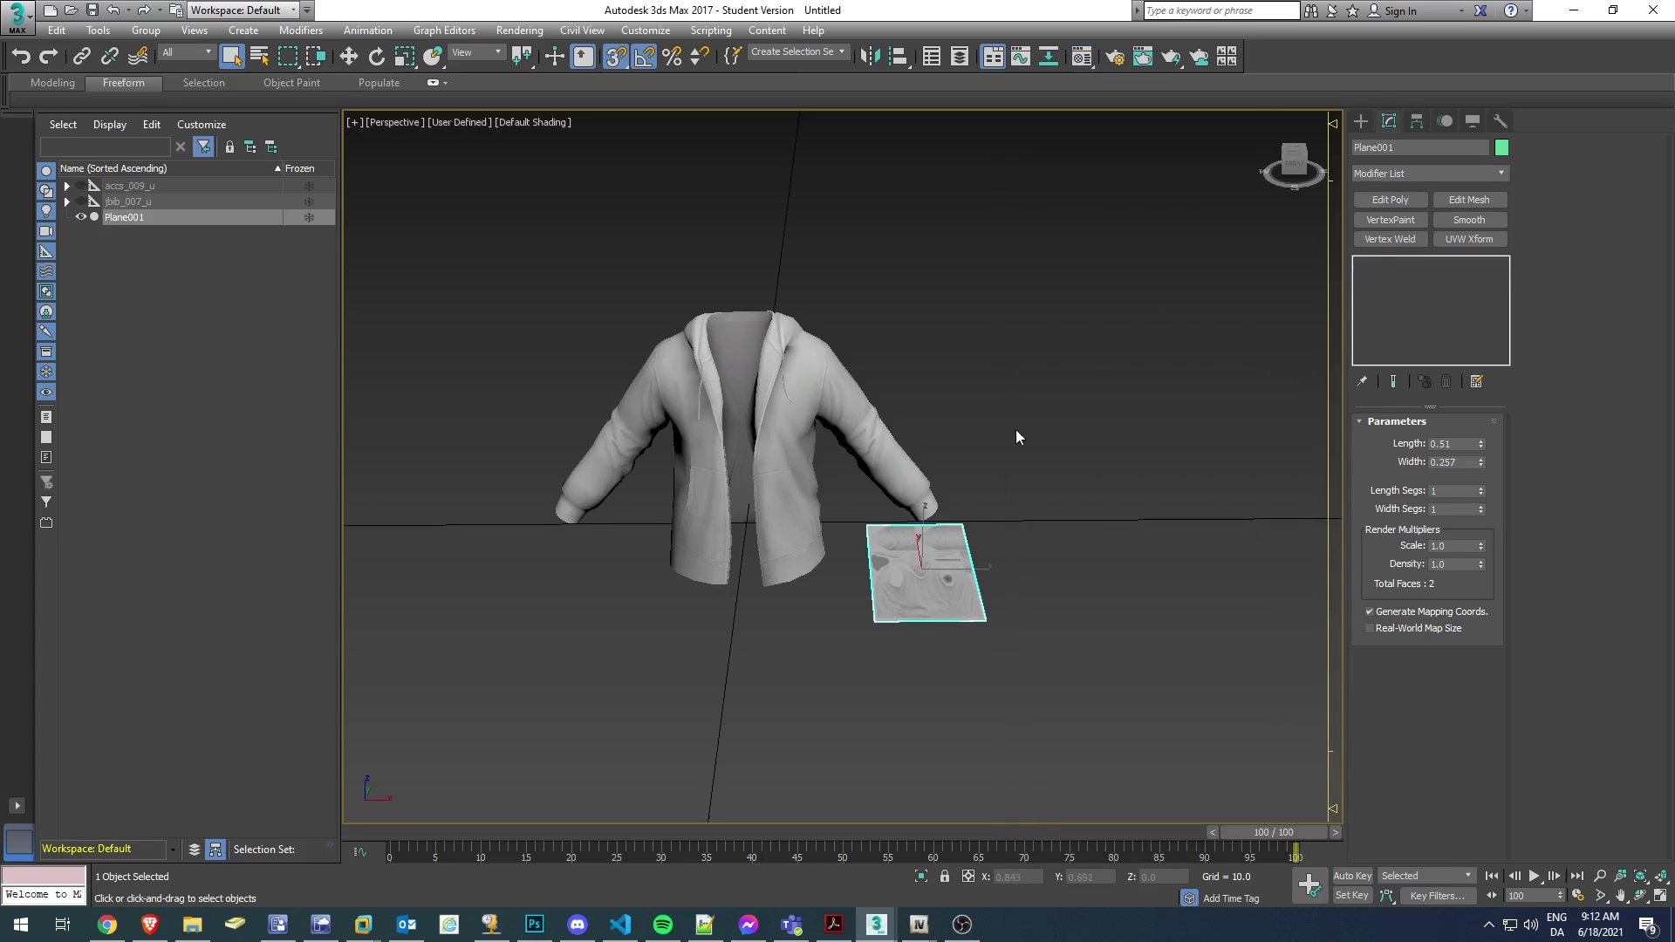
# Attach the textured plane to the Editable Mesh of jbib_007_u_high.
pyautogui.click(778, 413)
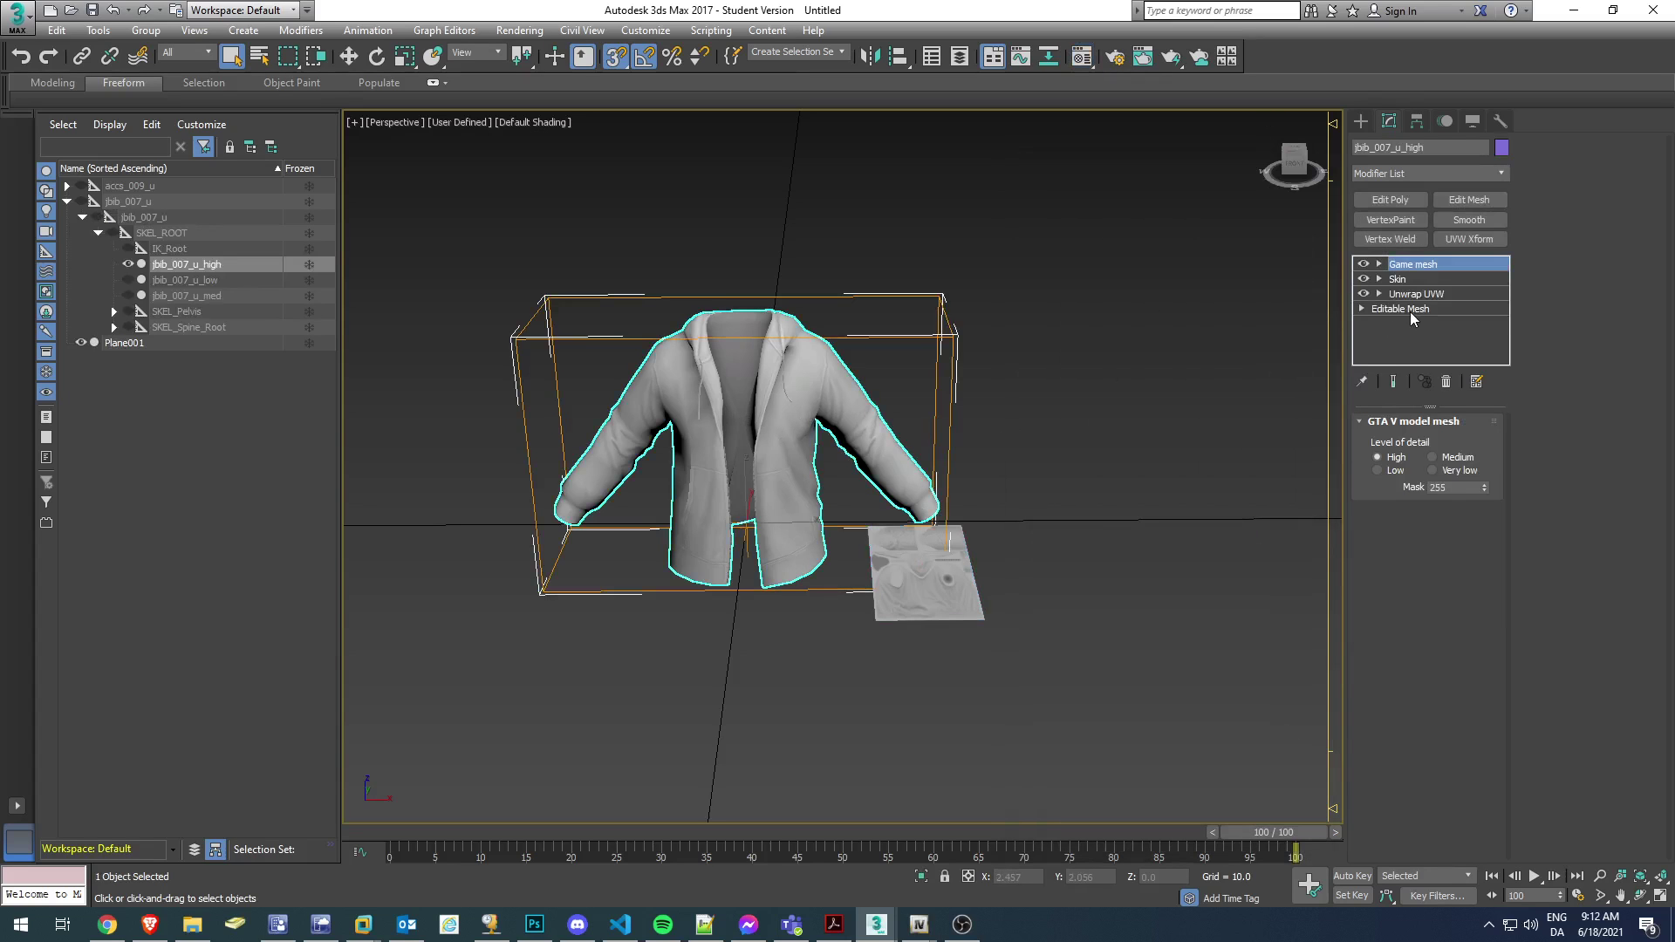
pyautogui.click(1409, 311)
pyautogui.click(1550, 186)
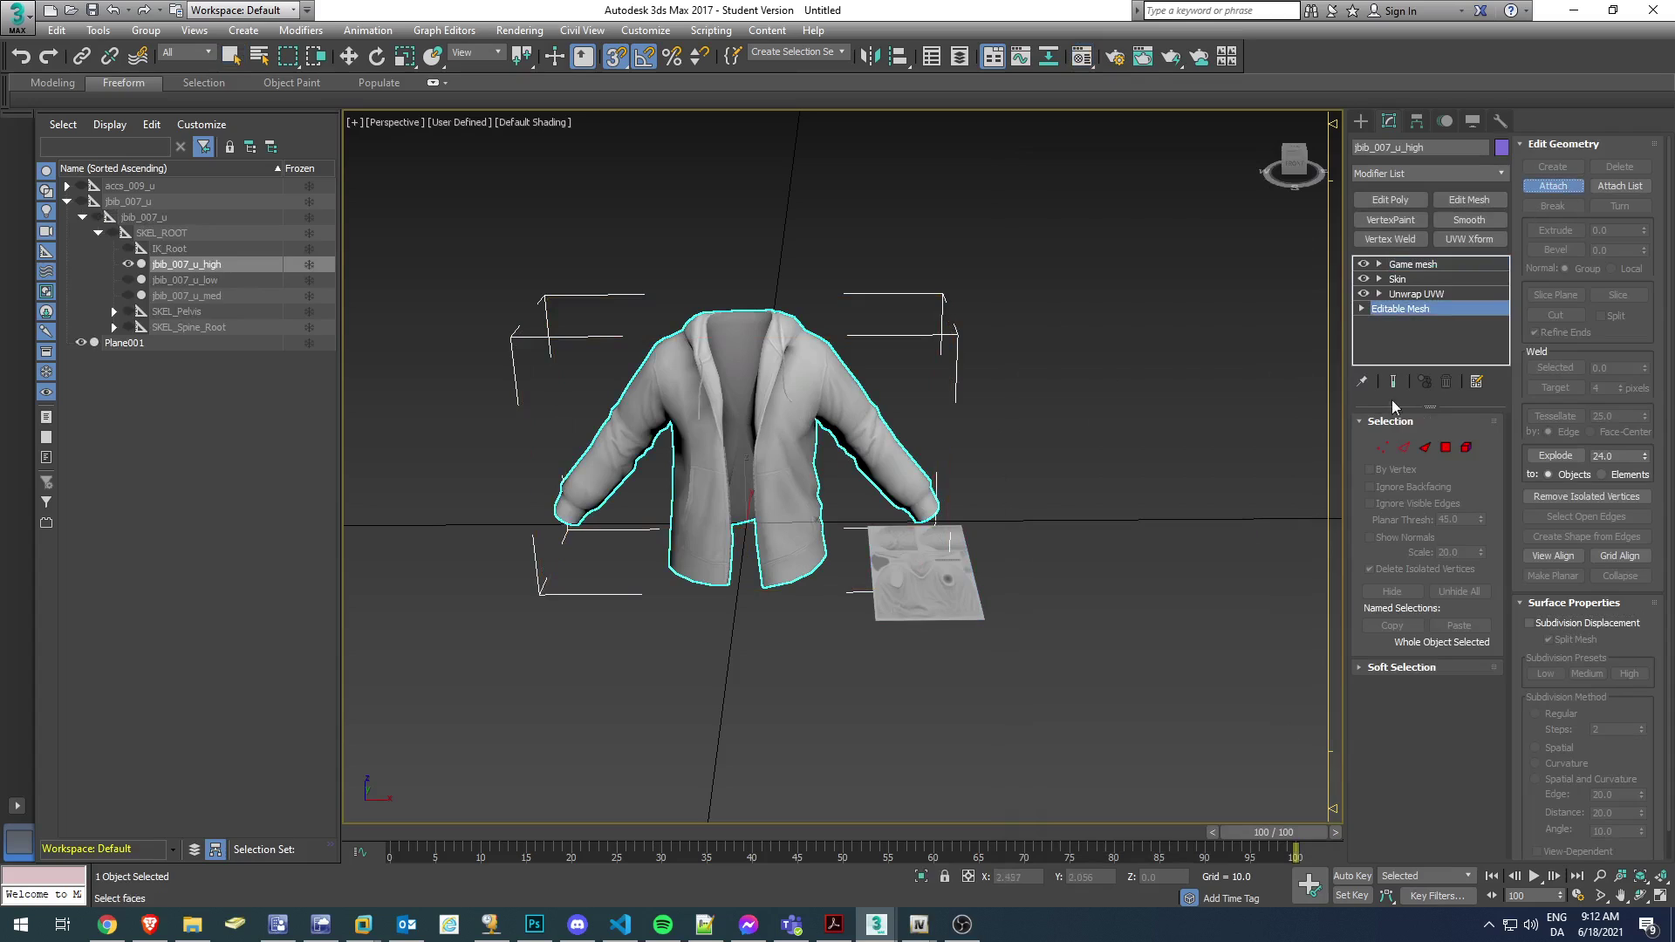
pyautogui.click(929, 571)
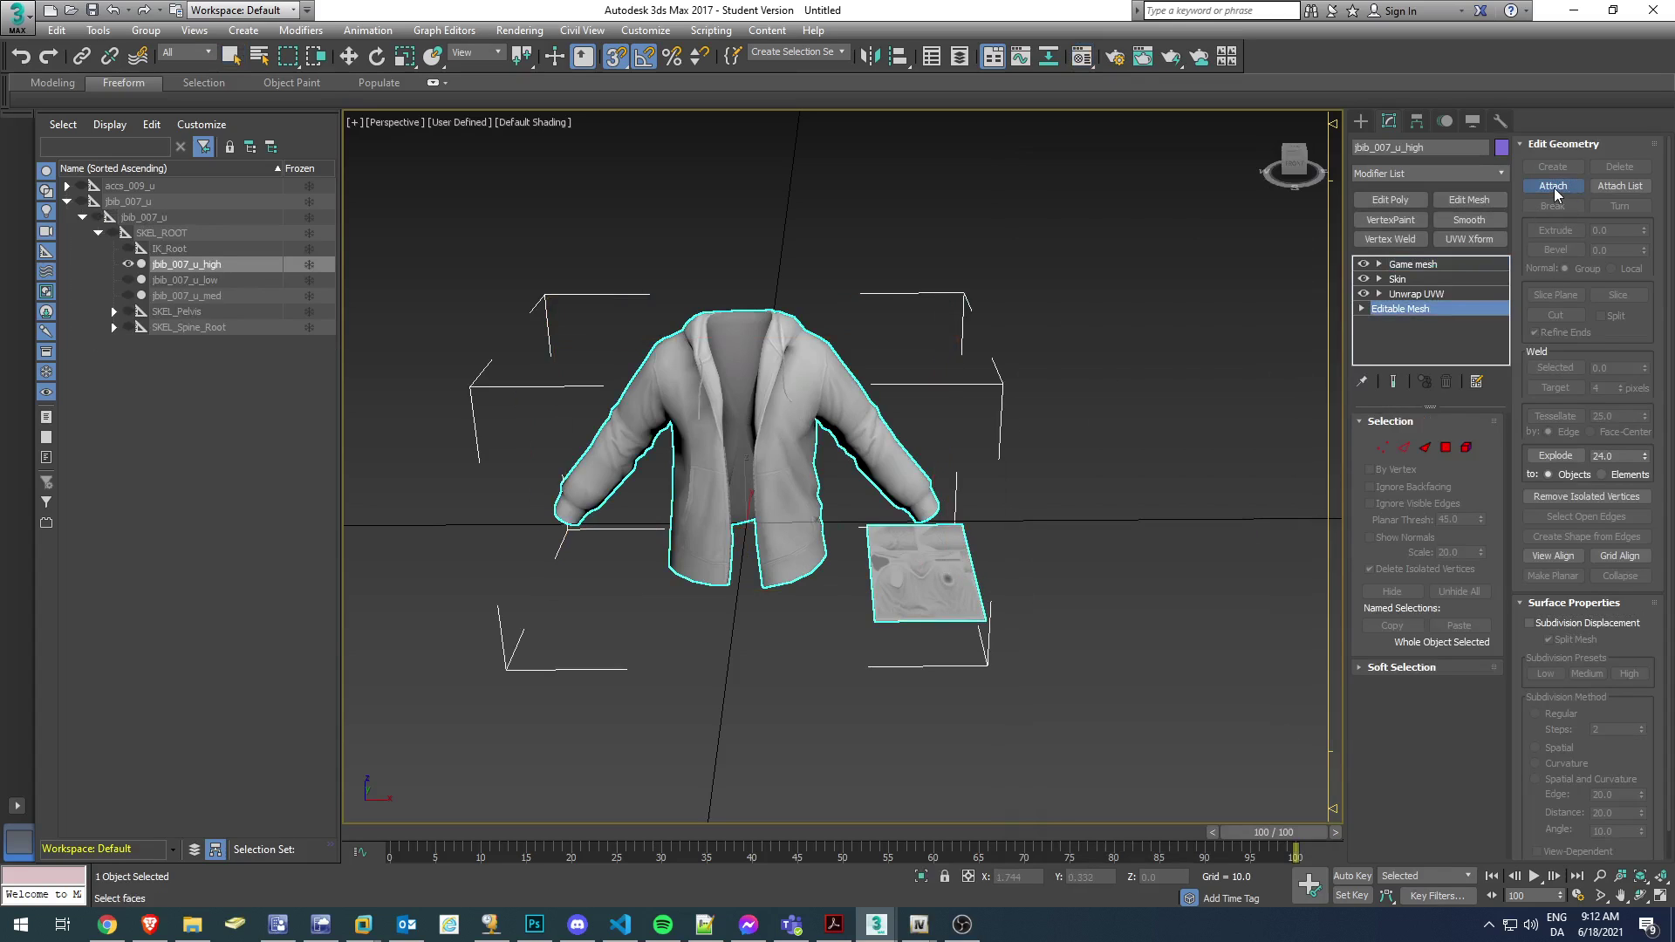
pyautogui.press('w')
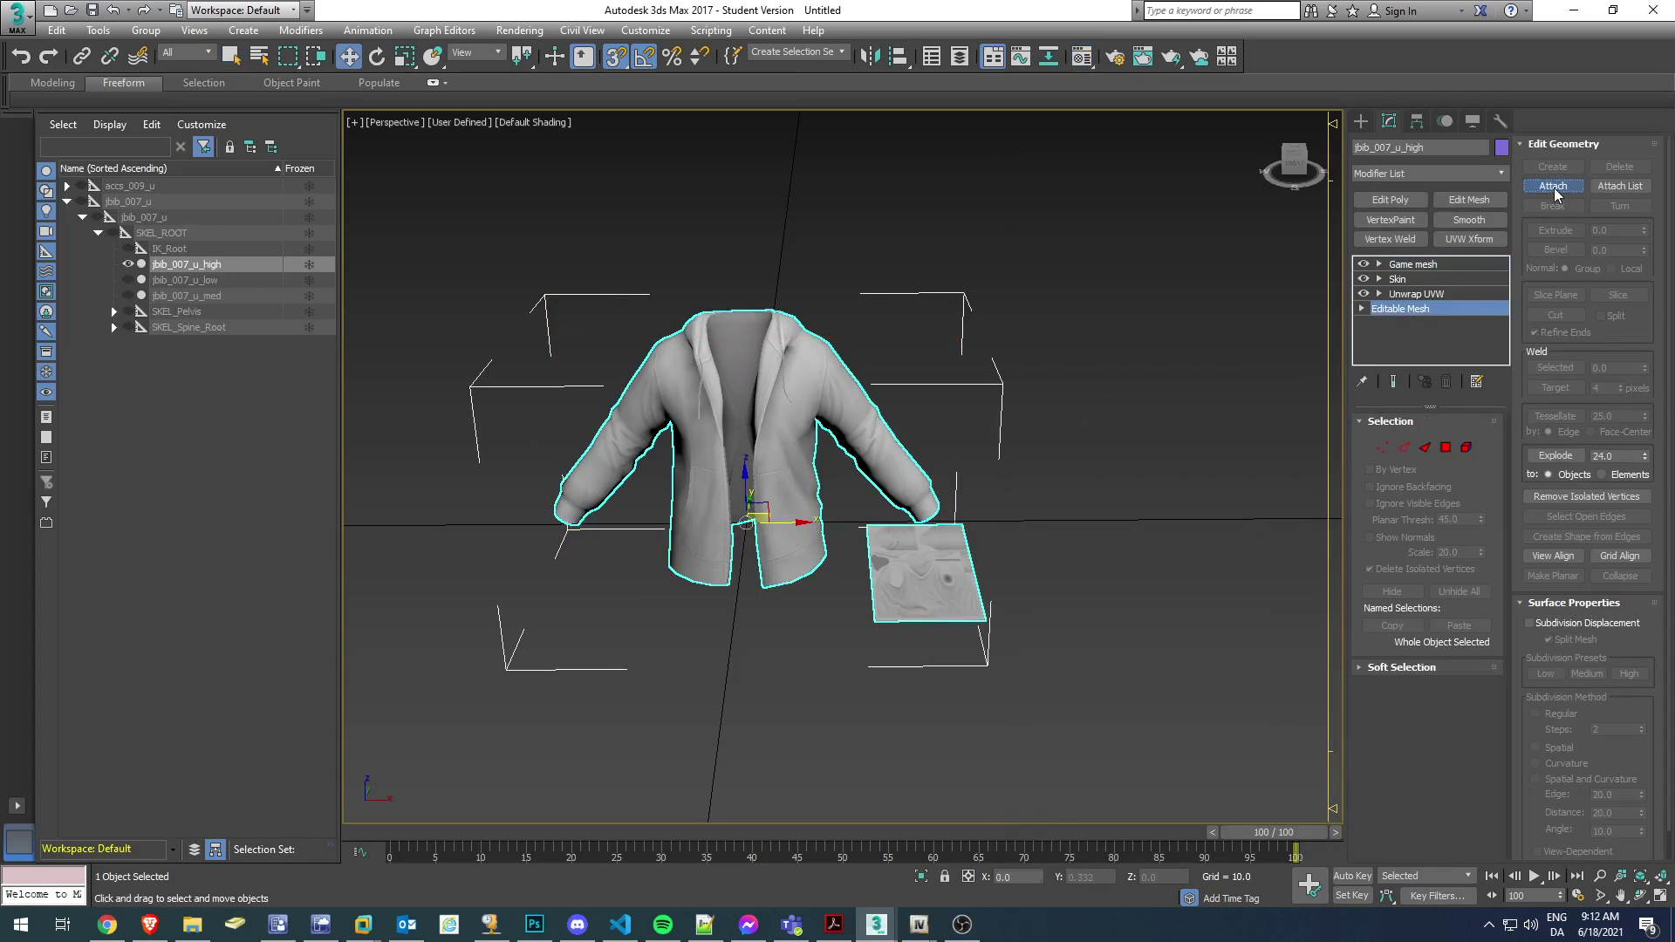
# Weld all of the jacket's UV vertices in the Unwrap UVW modifier's editor using a threshold of 0.001.
pyautogui.click(1420, 295)
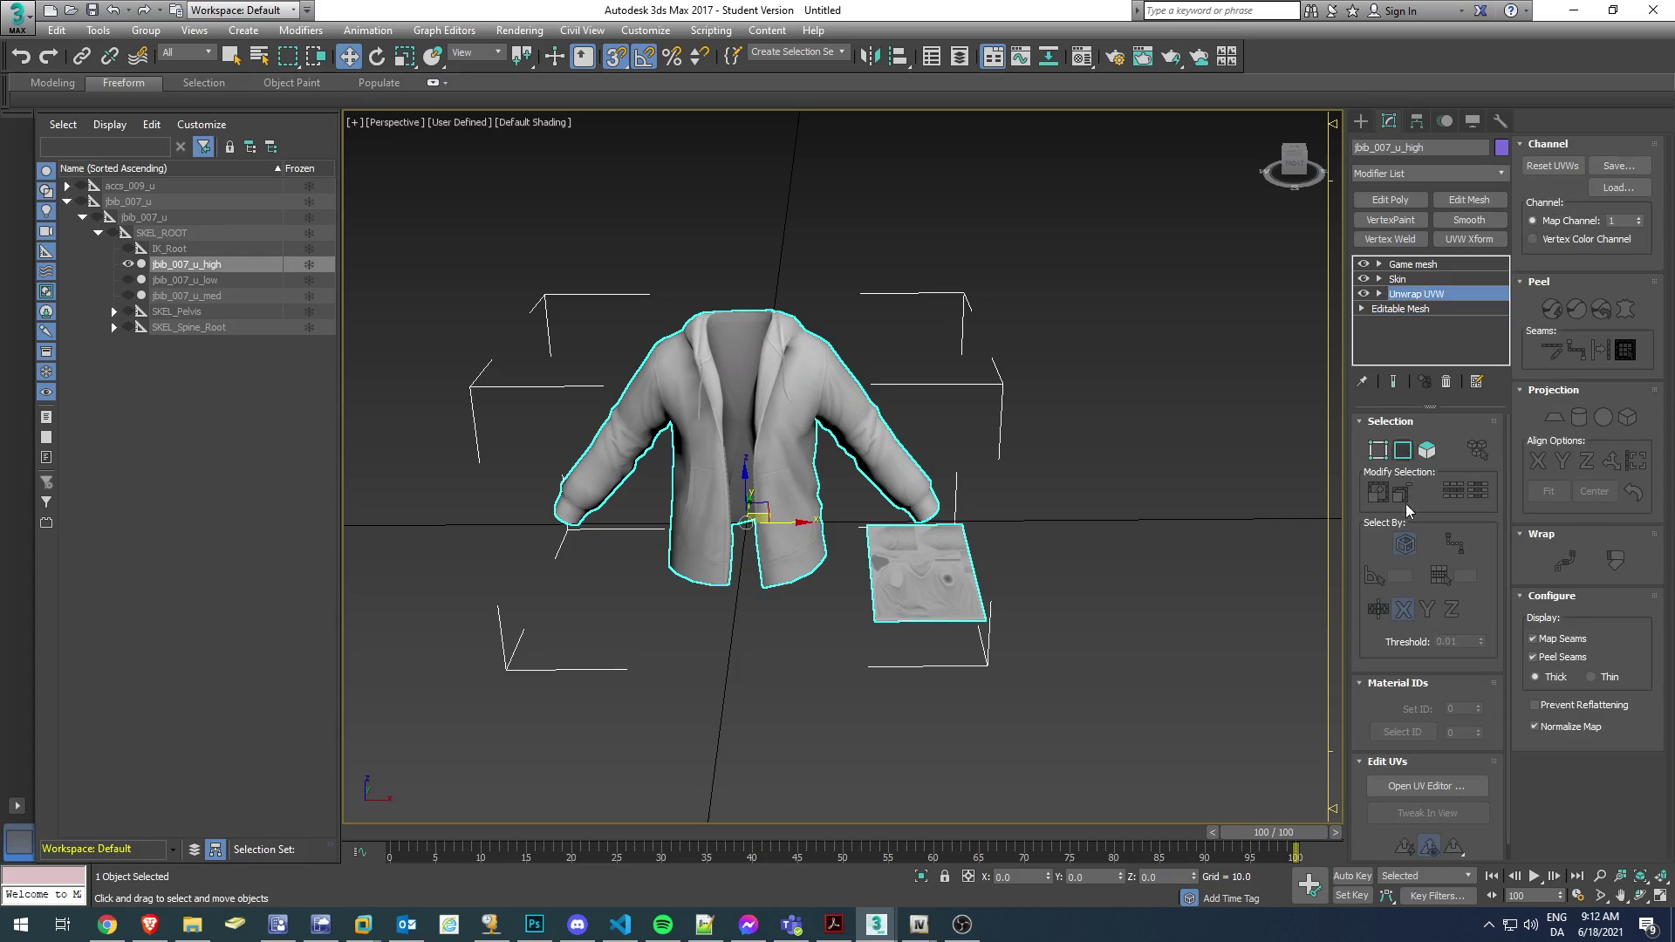
pyautogui.click(1424, 785)
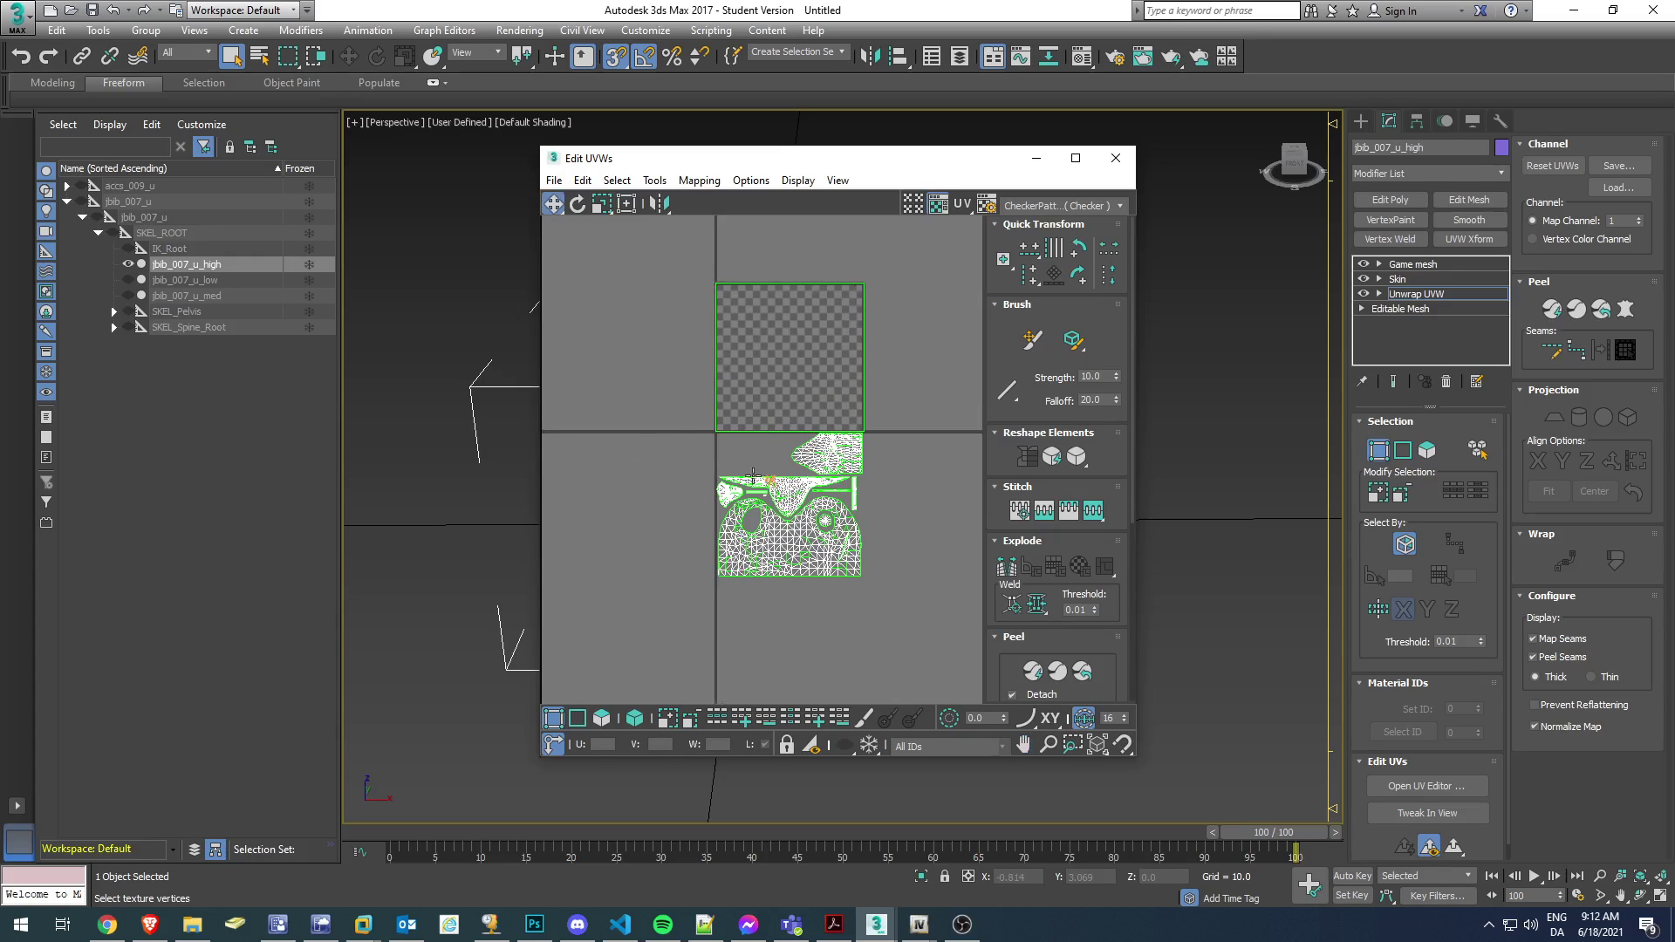
pyautogui.click(553, 718)
pyautogui.click(553, 717)
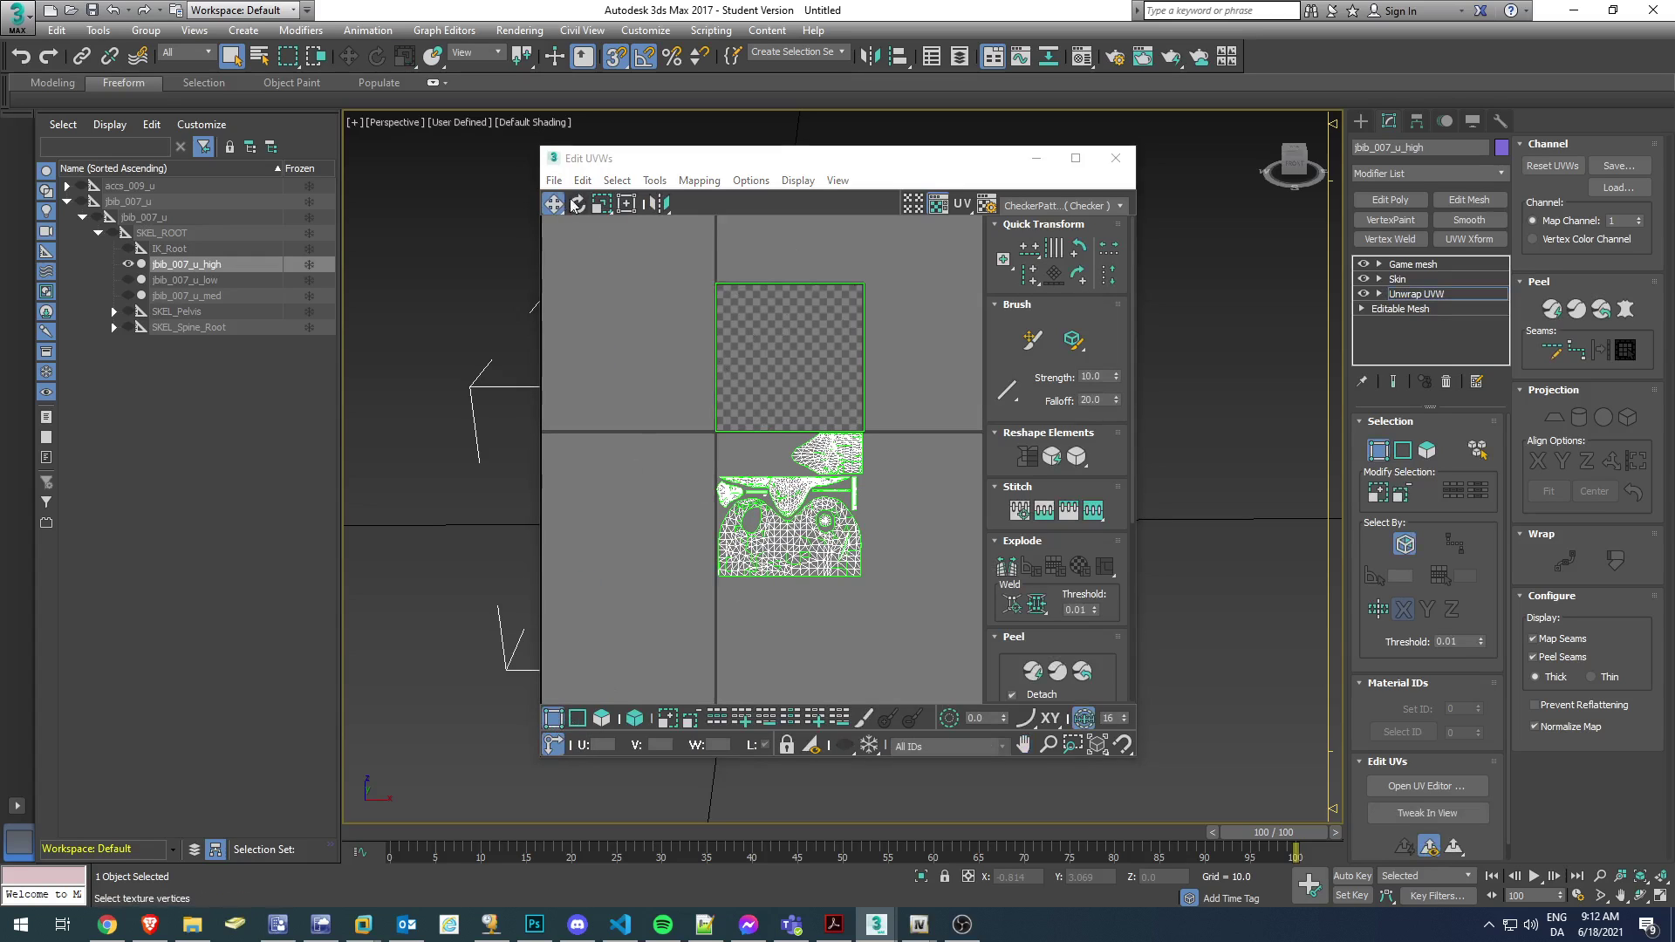
pyautogui.moveTo(666, 644); pyautogui.dragTo(894, 422)
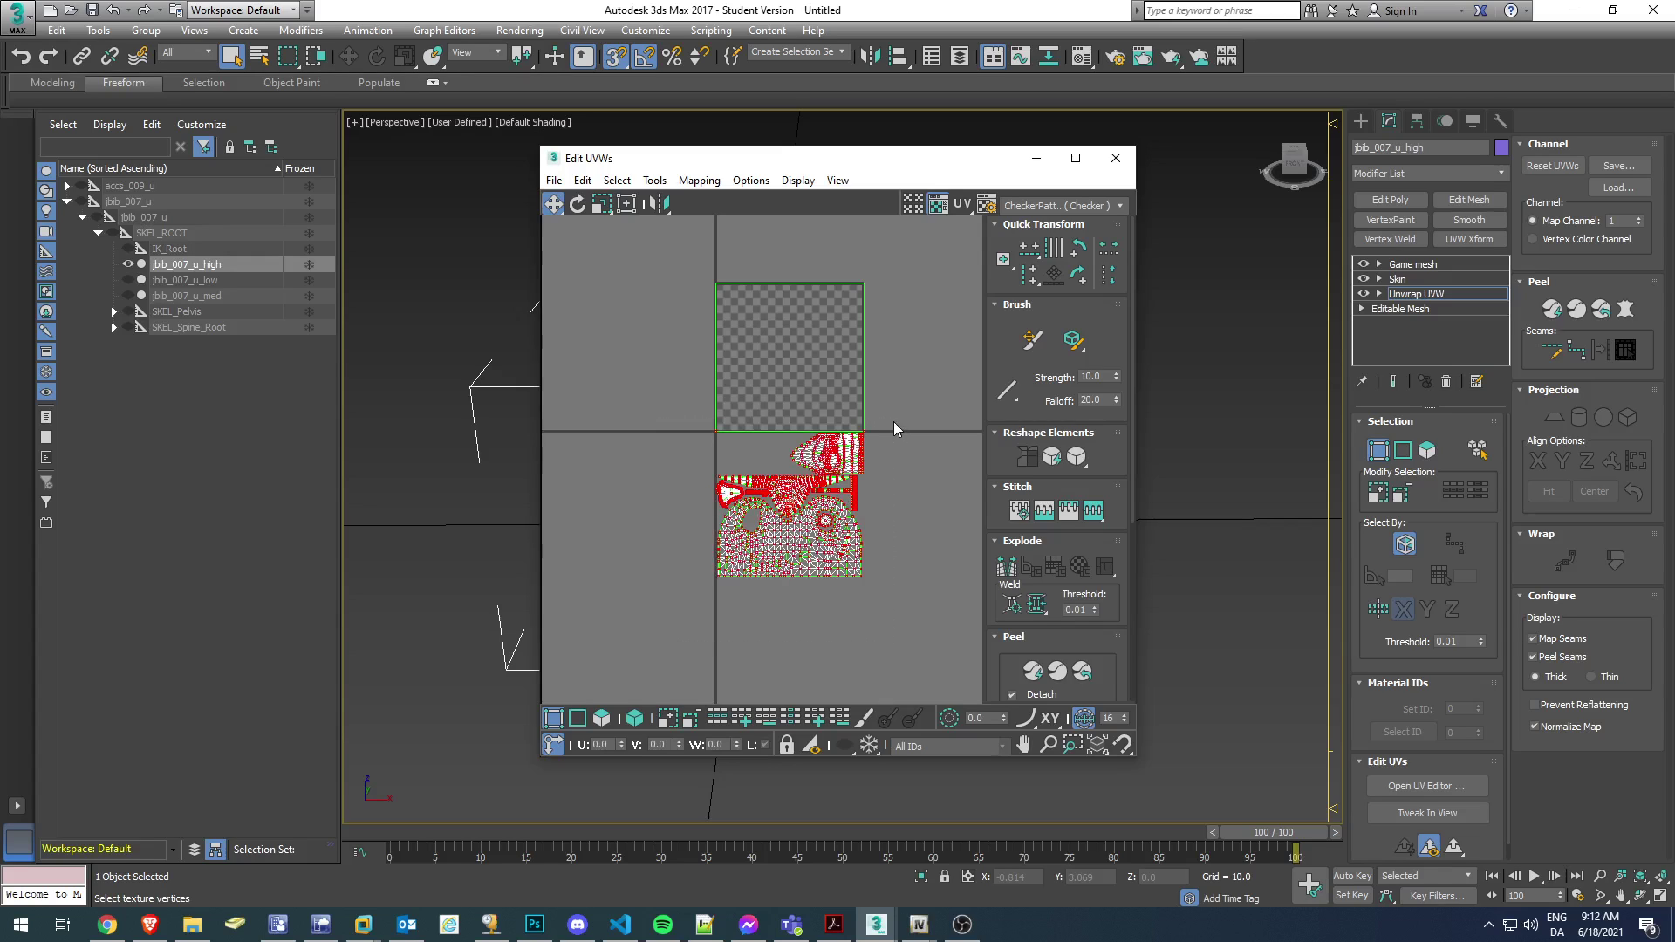
pyautogui.doubleClick(1082, 609)
pyautogui.write('0.001')
pyautogui.click(1036, 605)
# Select all jacket UV elements as polygons and offset them by 1 in V into the checkered texture tile.
pyautogui.click(602, 718)
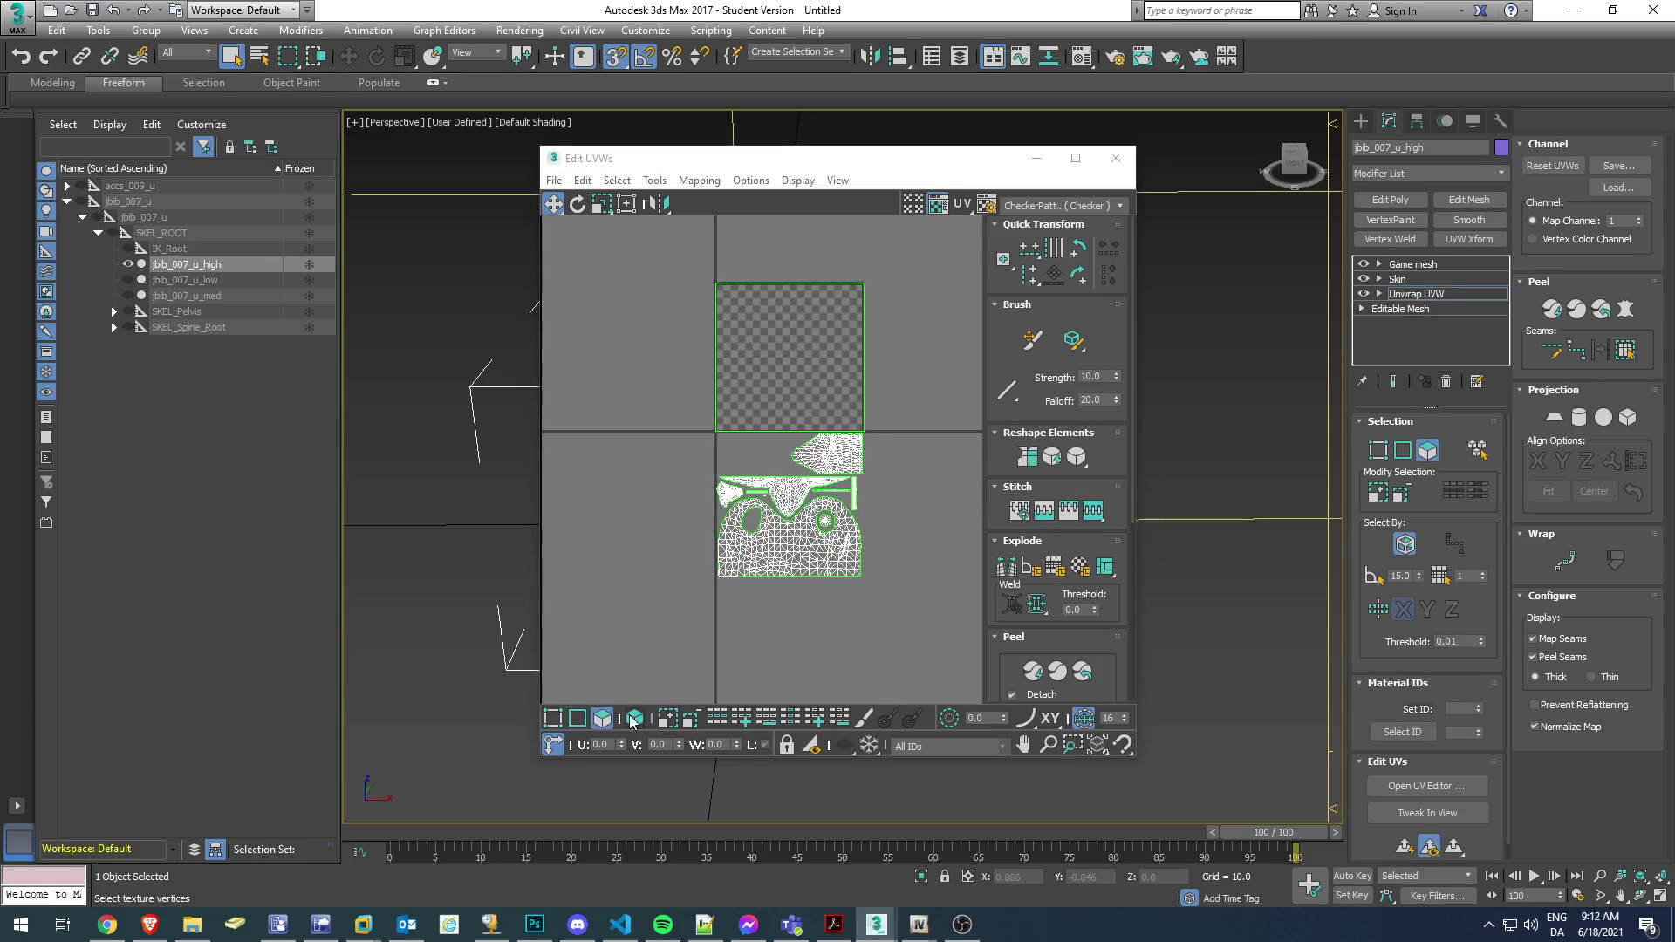
pyautogui.moveTo(688, 641); pyautogui.dragTo(881, 446)
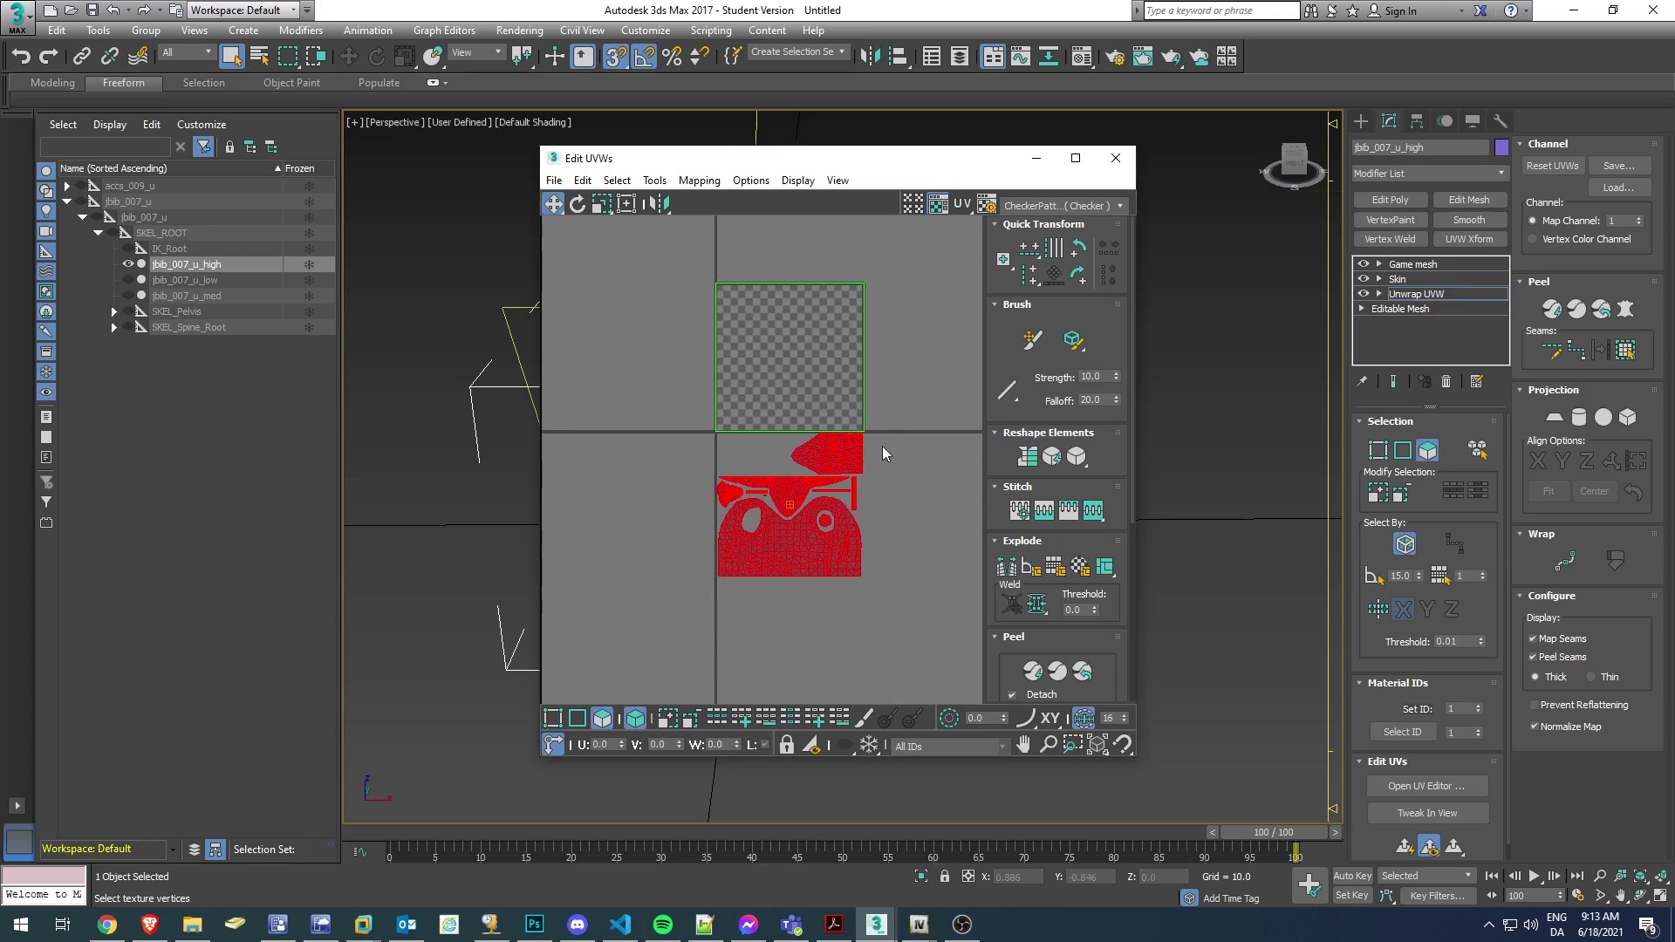
pyautogui.doubleClick(659, 744)
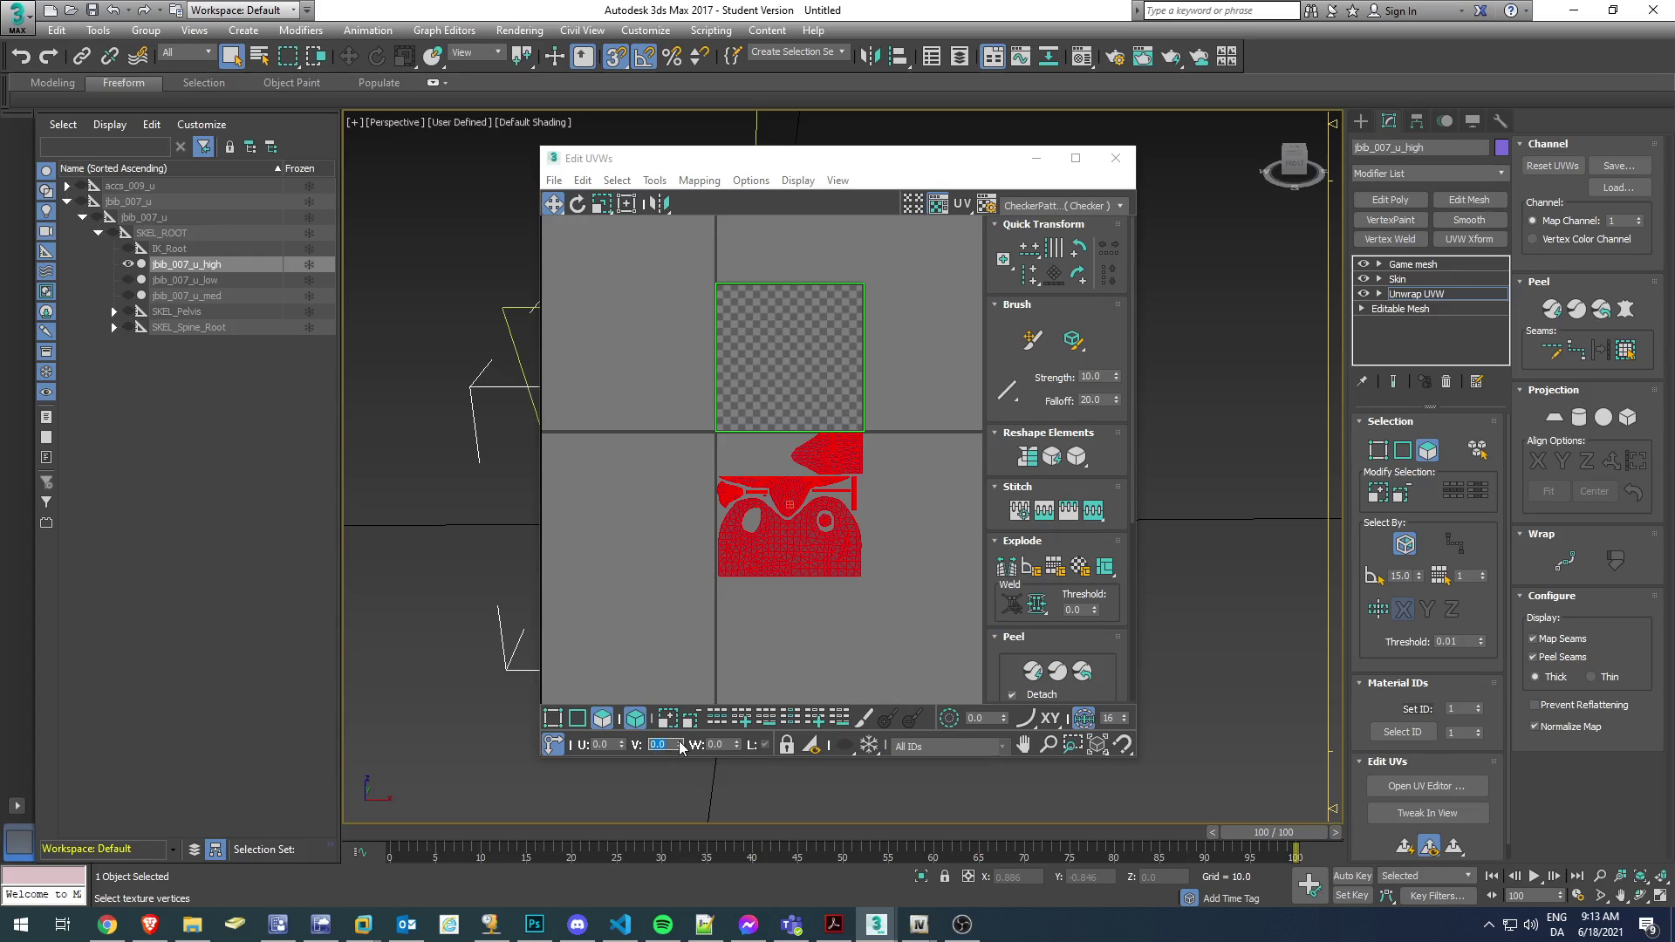
pyautogui.write('1')
pyautogui.press('Return')
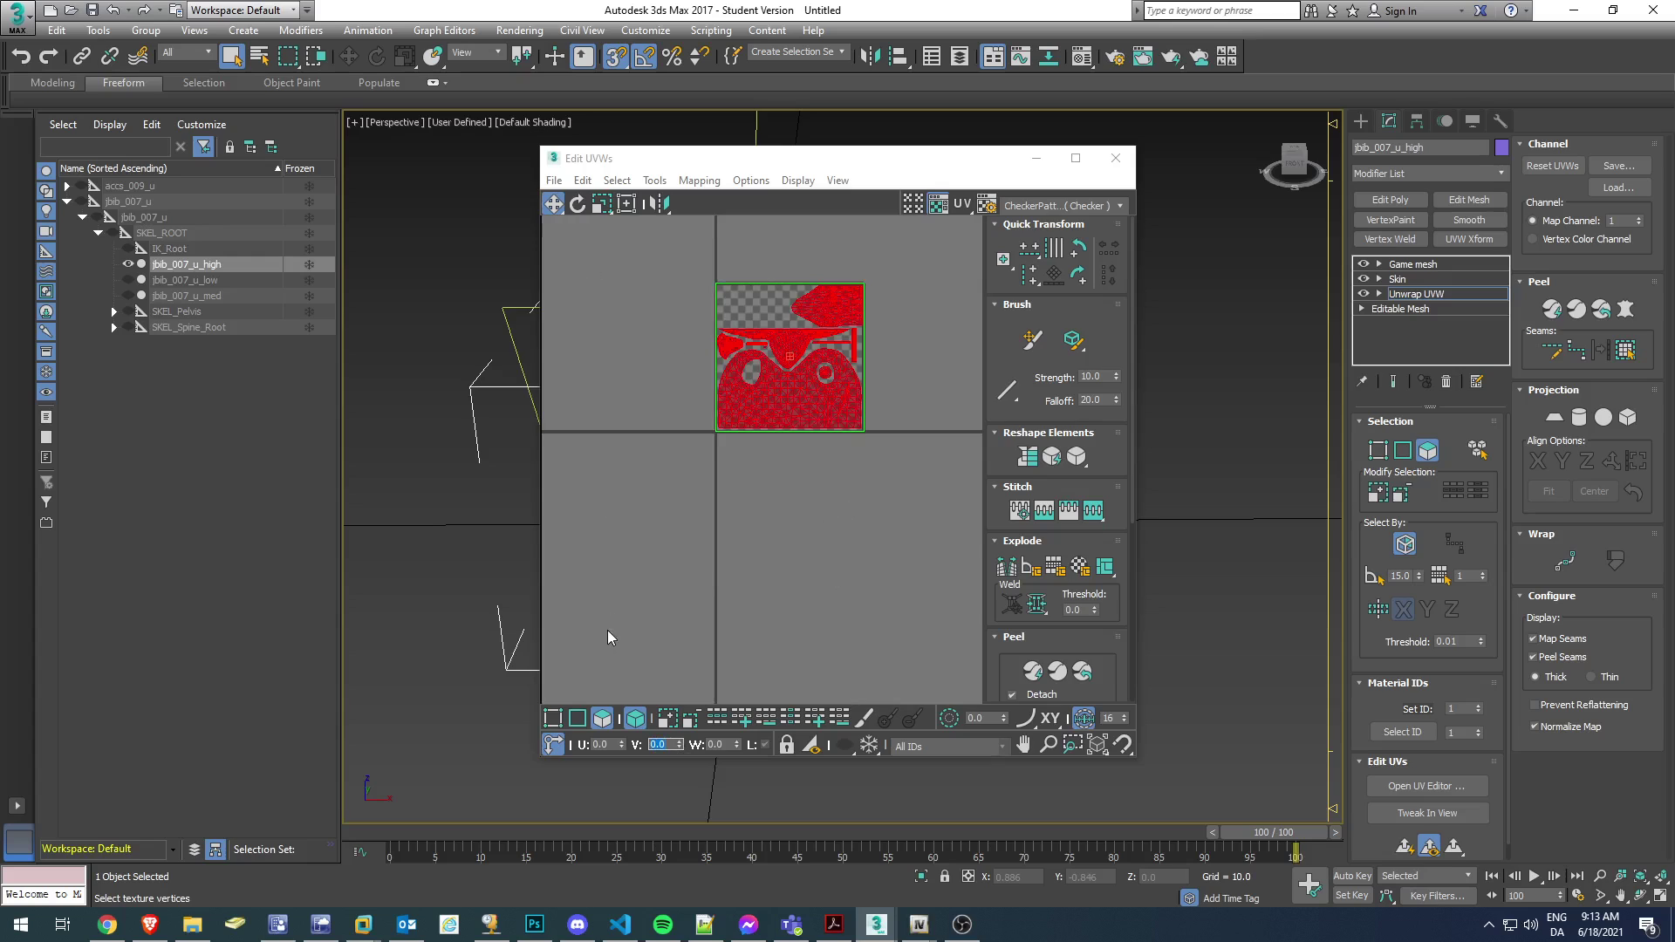
# Select all UV vertices, enable snapping in the UV editor and scale the layout to 50 percent in U.
pyautogui.click(553, 717)
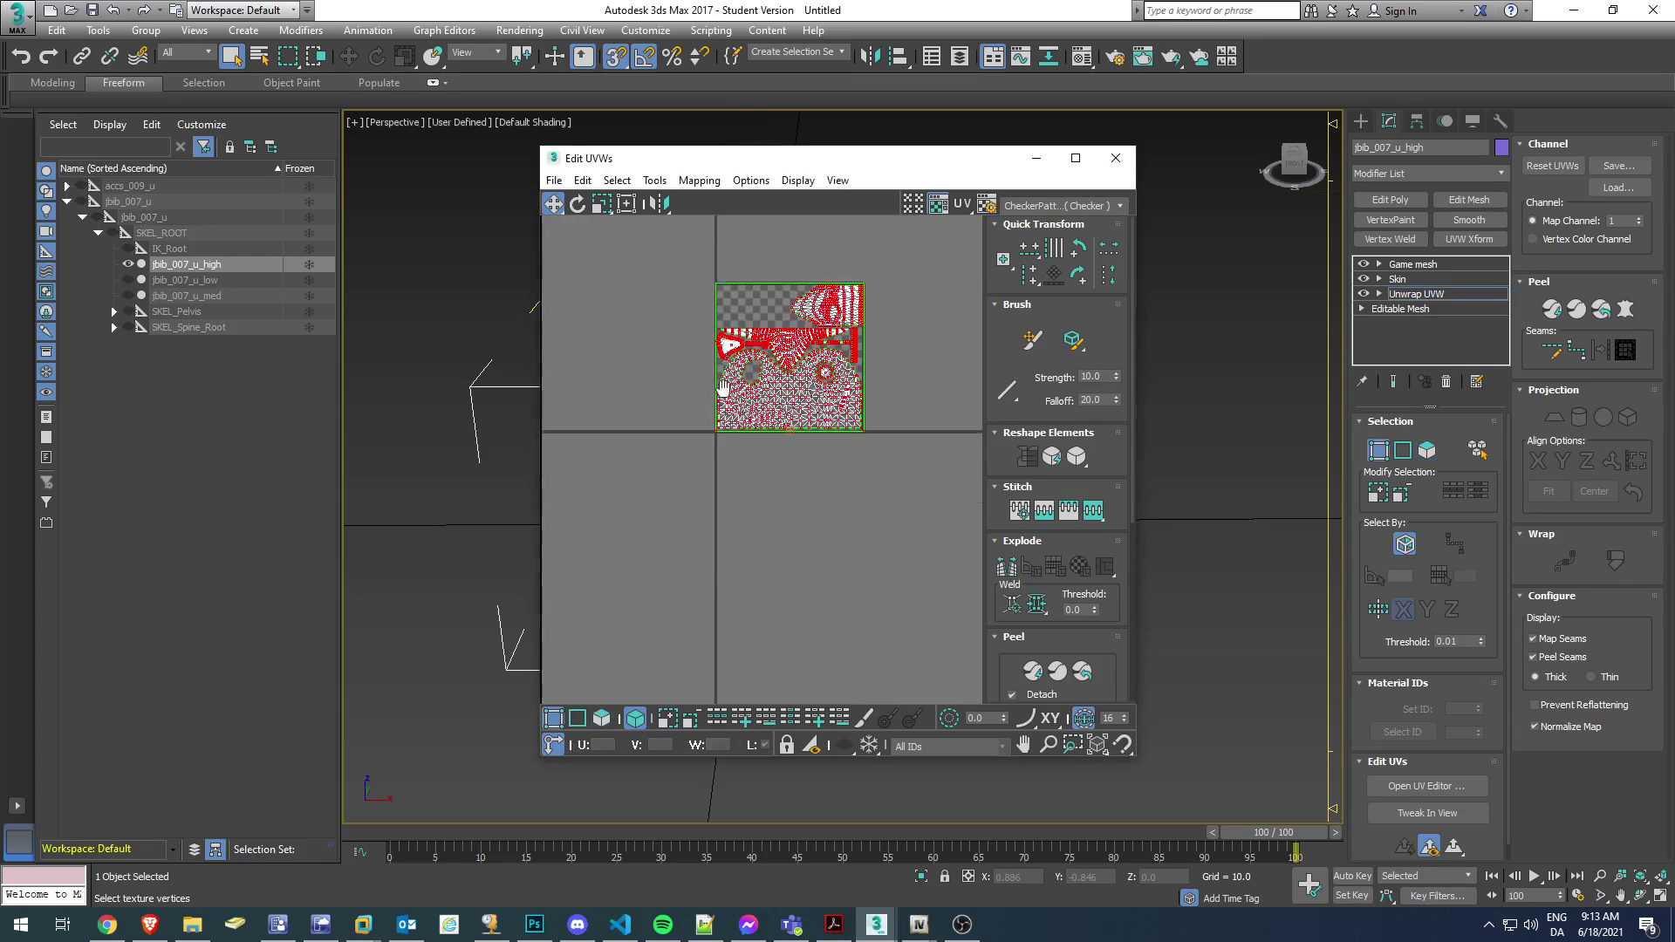
pyautogui.moveTo(723, 389); pyautogui.dragTo(716, 472, button='middle')
pyautogui.moveTo(671, 331); pyautogui.dragTo(904, 588)
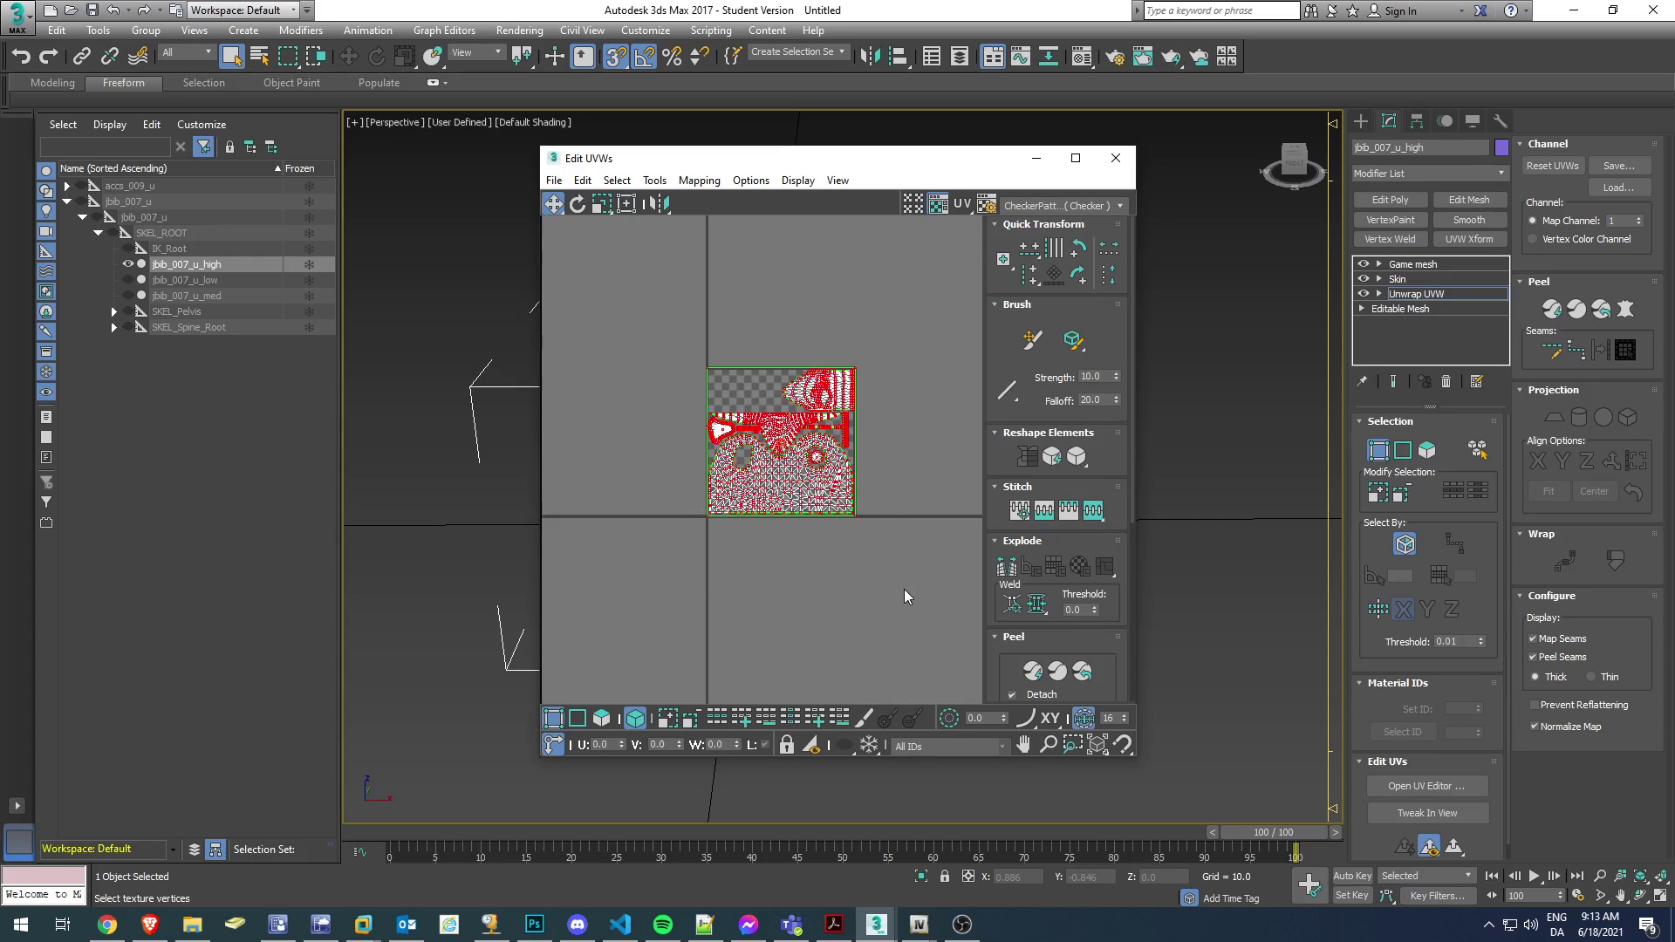
pyautogui.click(1124, 744)
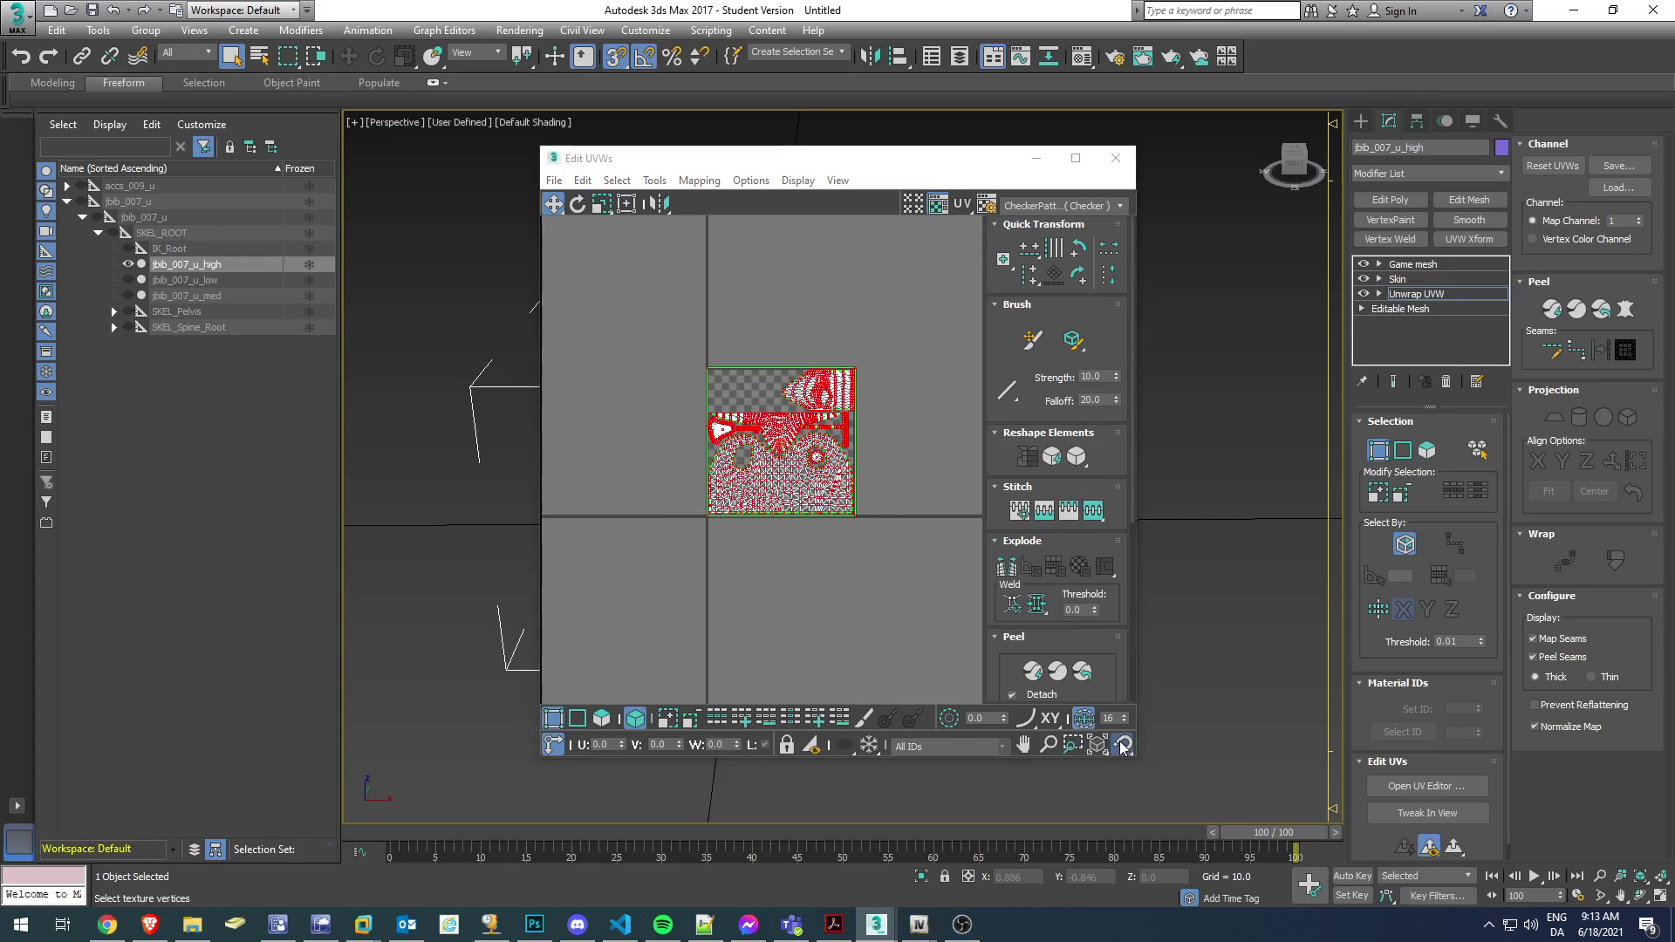
pyautogui.click(602, 205)
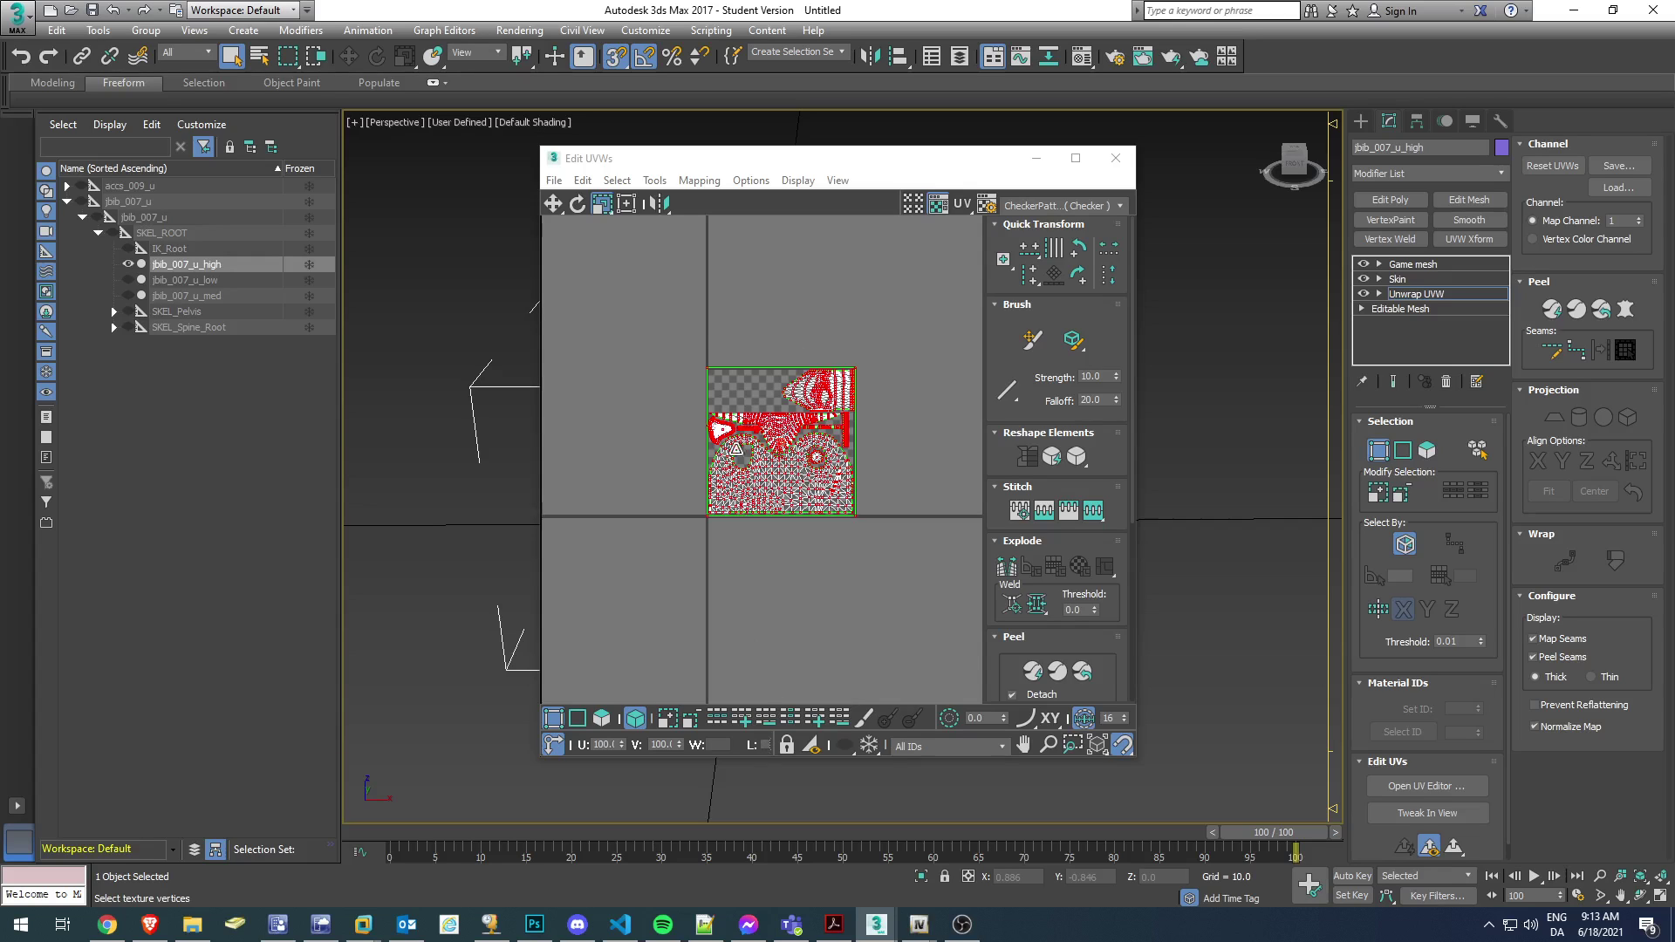
pyautogui.moveTo(667, 332); pyautogui.dragTo(898, 563)
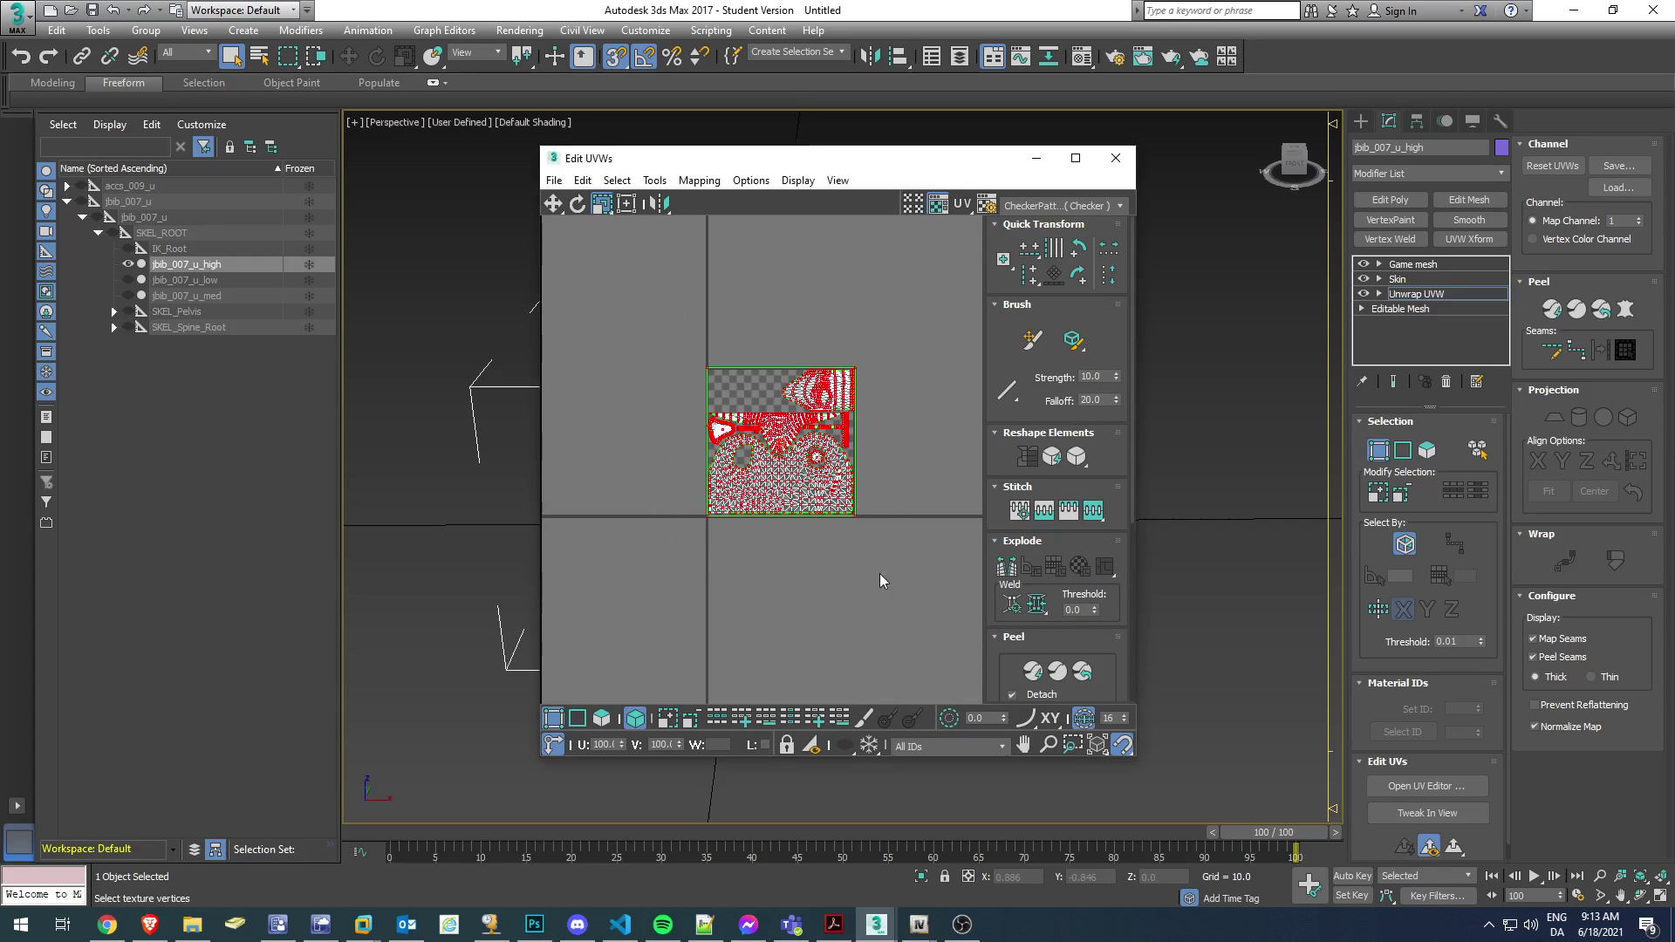
pyautogui.doubleClick(601, 745)
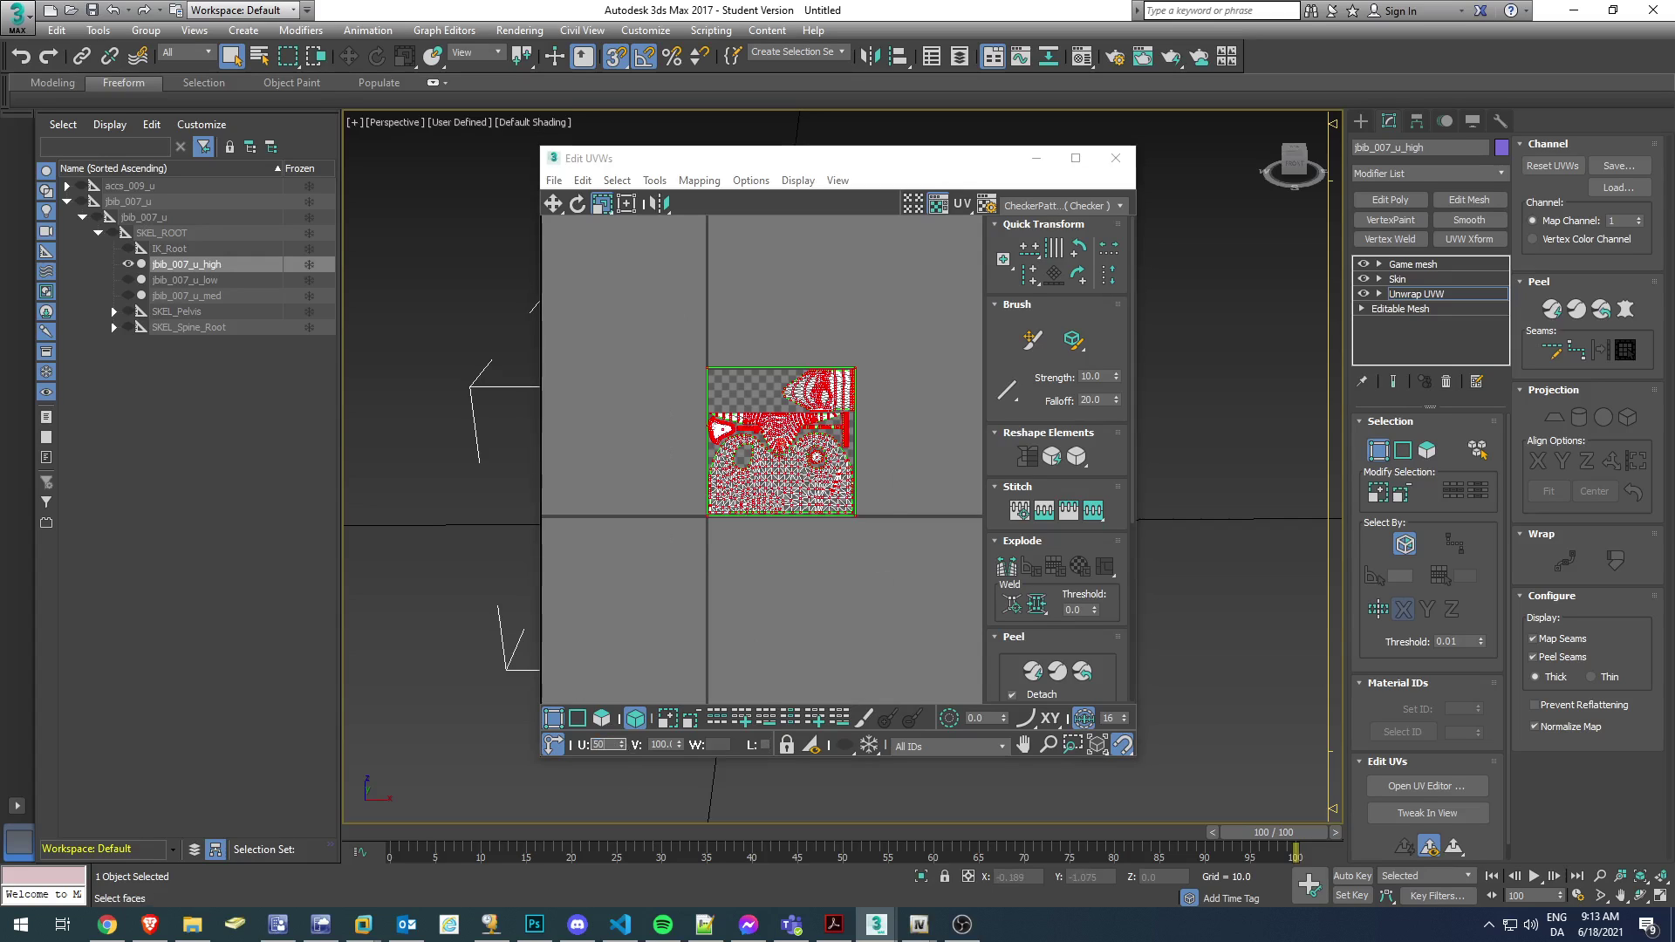
pyautogui.press('Return')
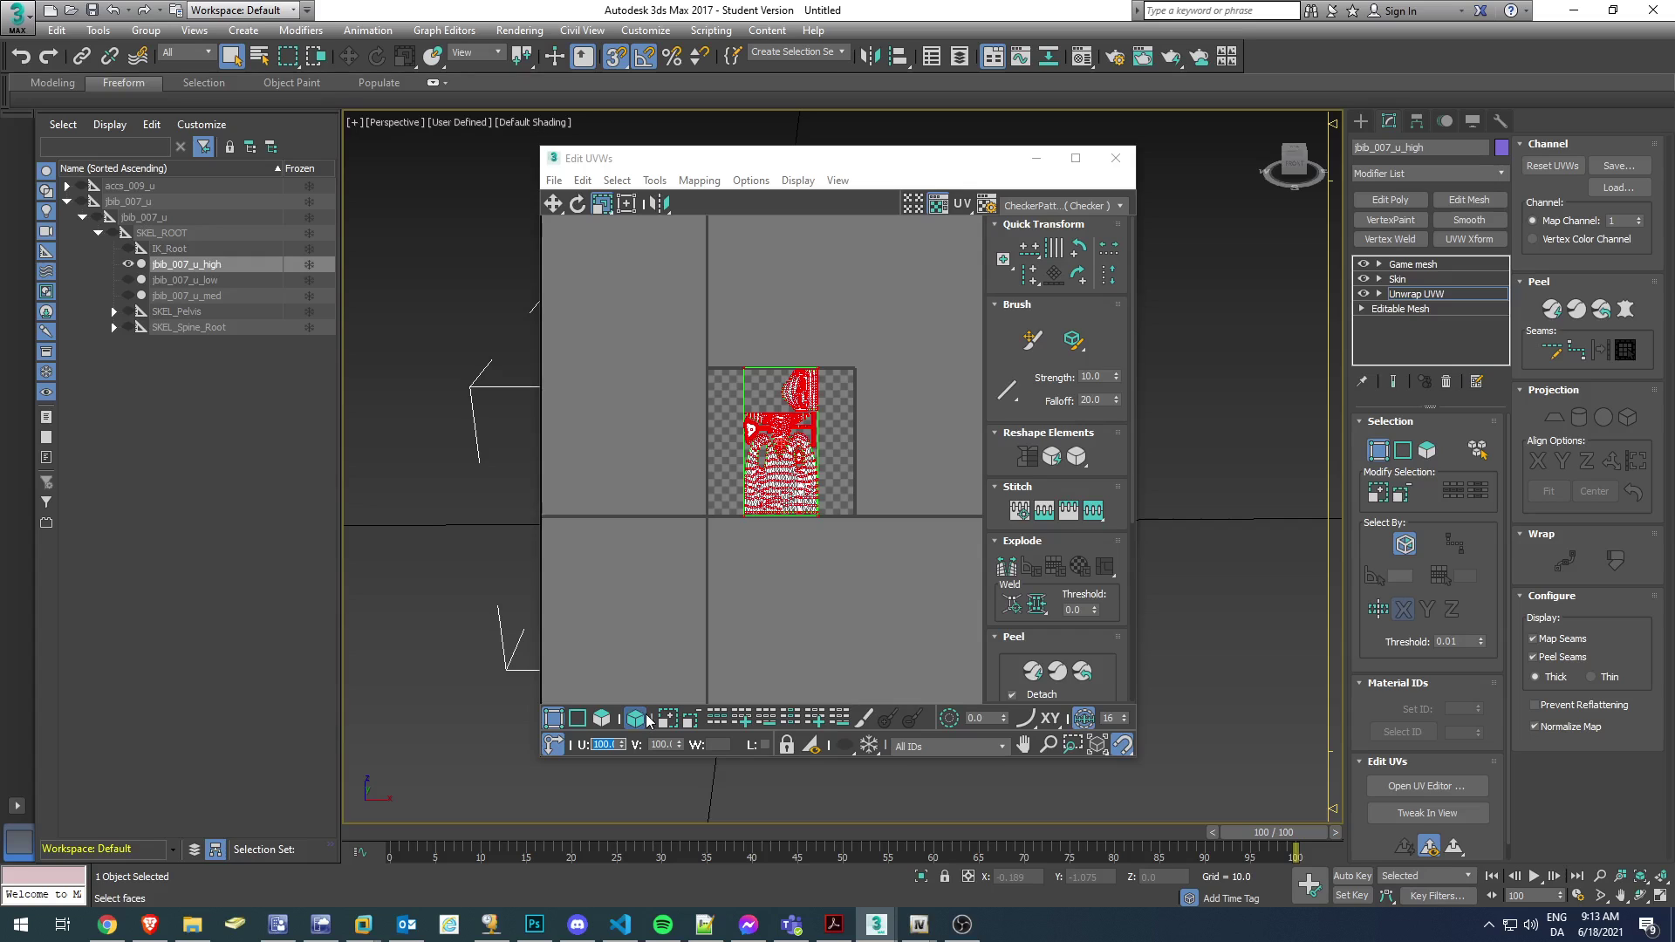
# Move the narrowed UV layout so it snaps to the lower-right corner of the tile and fills its right half.
pyautogui.click(553, 206)
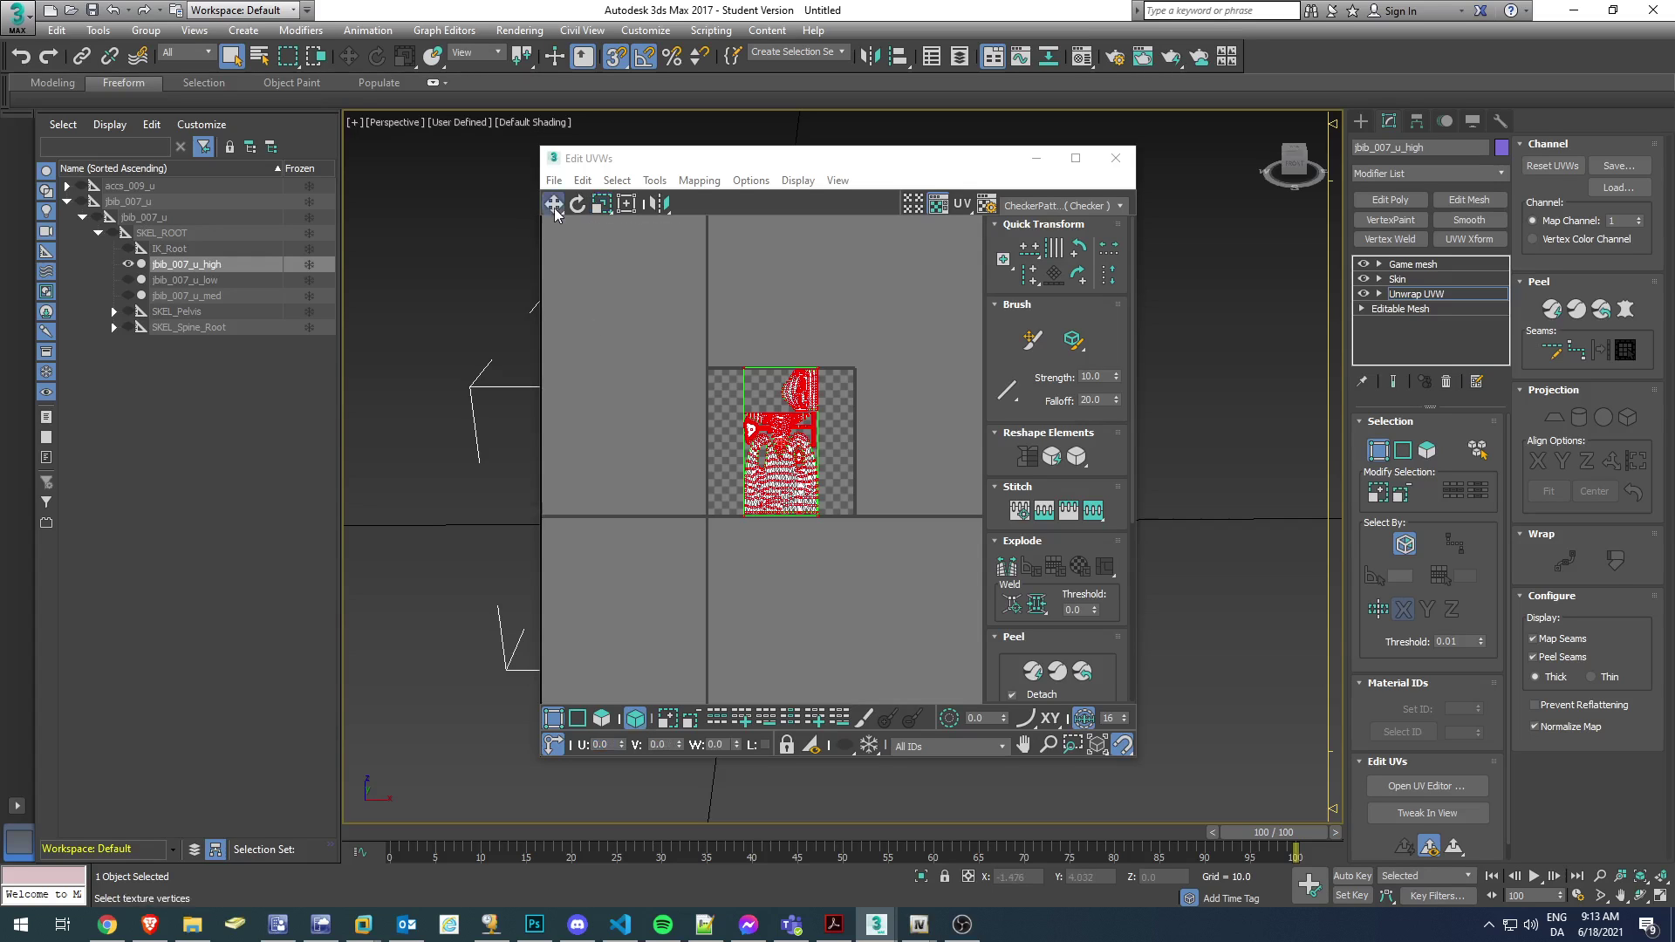
pyautogui.scroll(5, 792, 505)
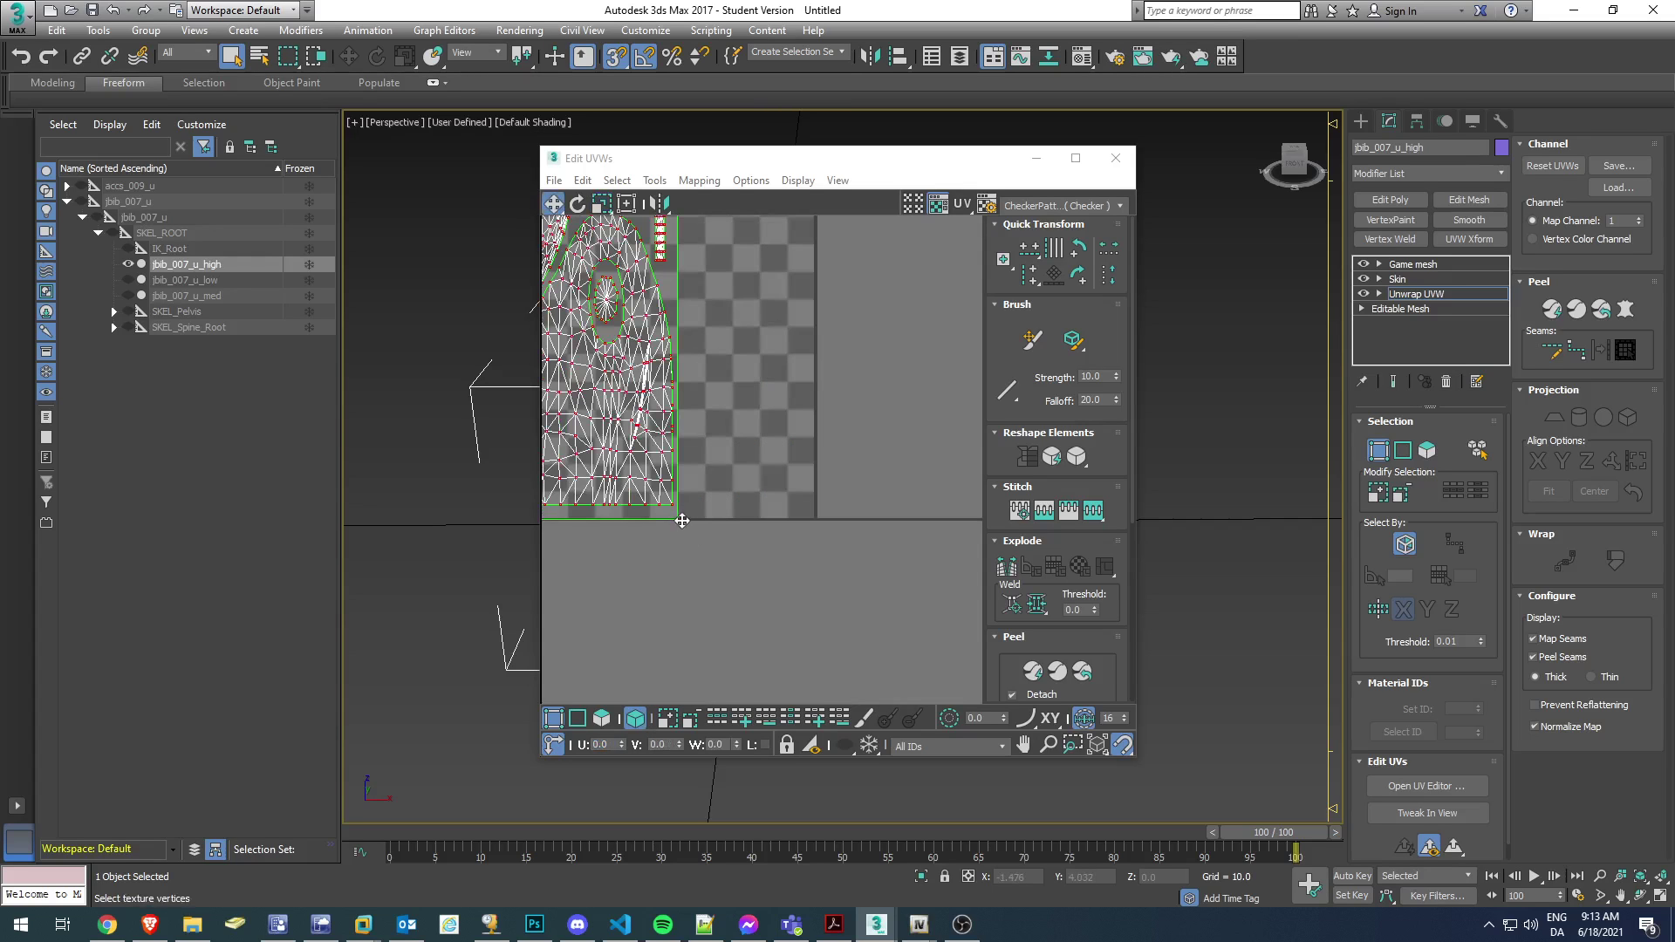
pyautogui.scroll(5, 682, 521)
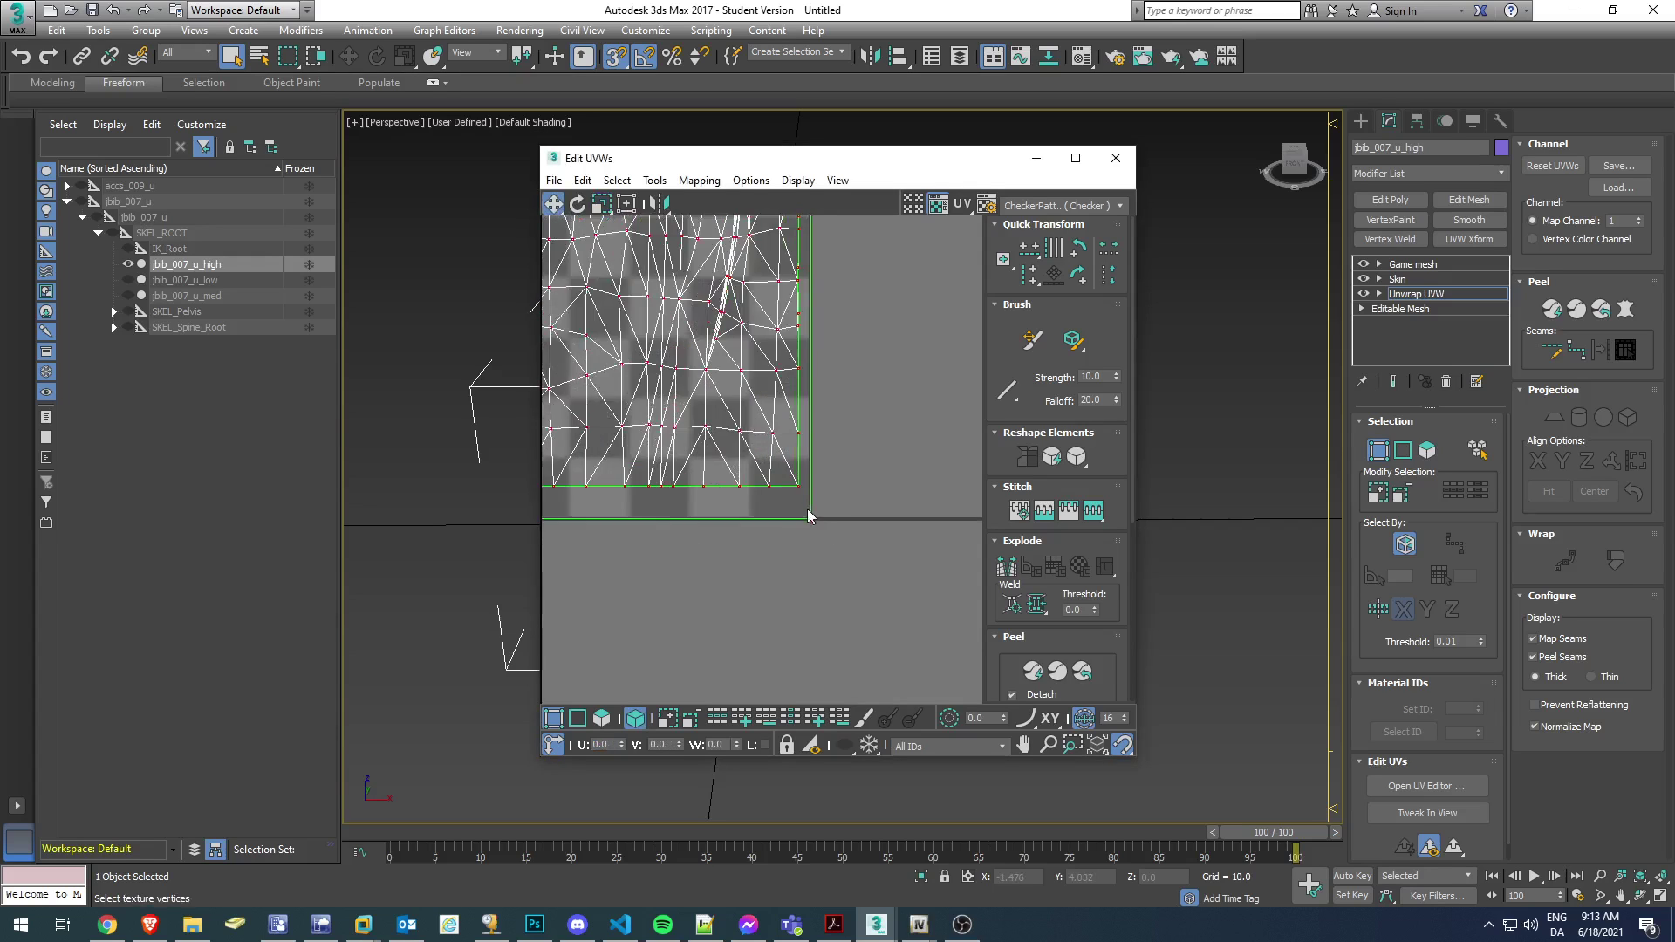
pyautogui.scroll(5, 811, 520)
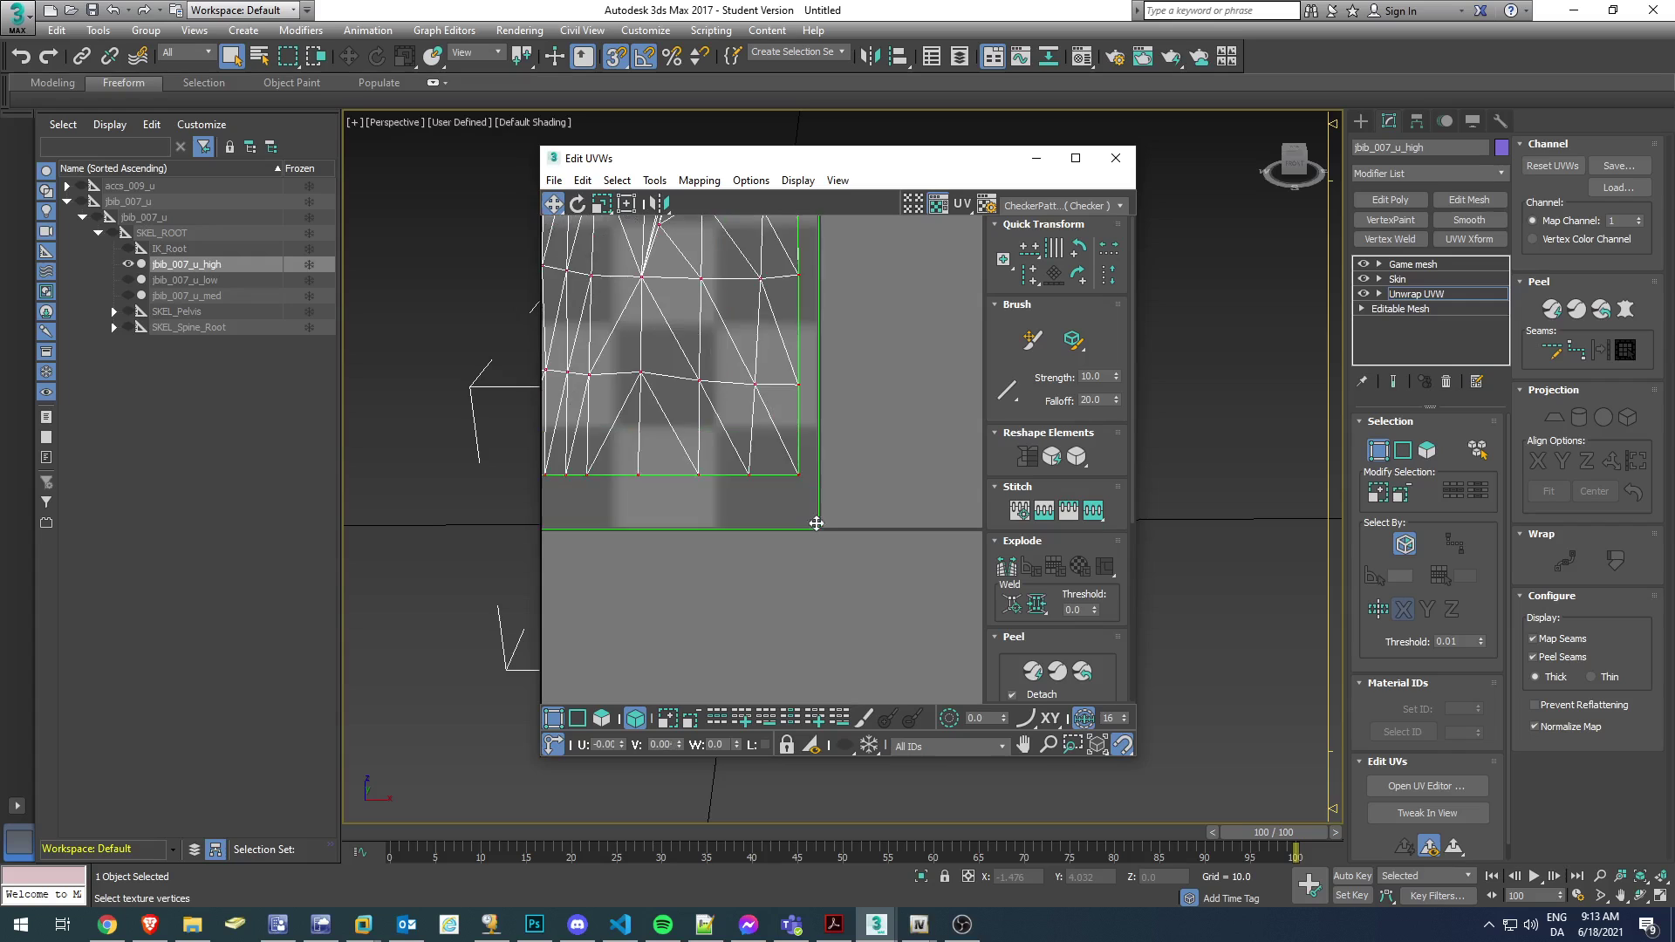
pyautogui.moveTo(815, 523)
pyautogui.mouseDown(button='middle')
pyautogui.moveTo(729, 437)
pyautogui.moveTo(796, 527)
pyautogui.mouseUp(button='middle')
pyautogui.scroll(-10, 796, 527)
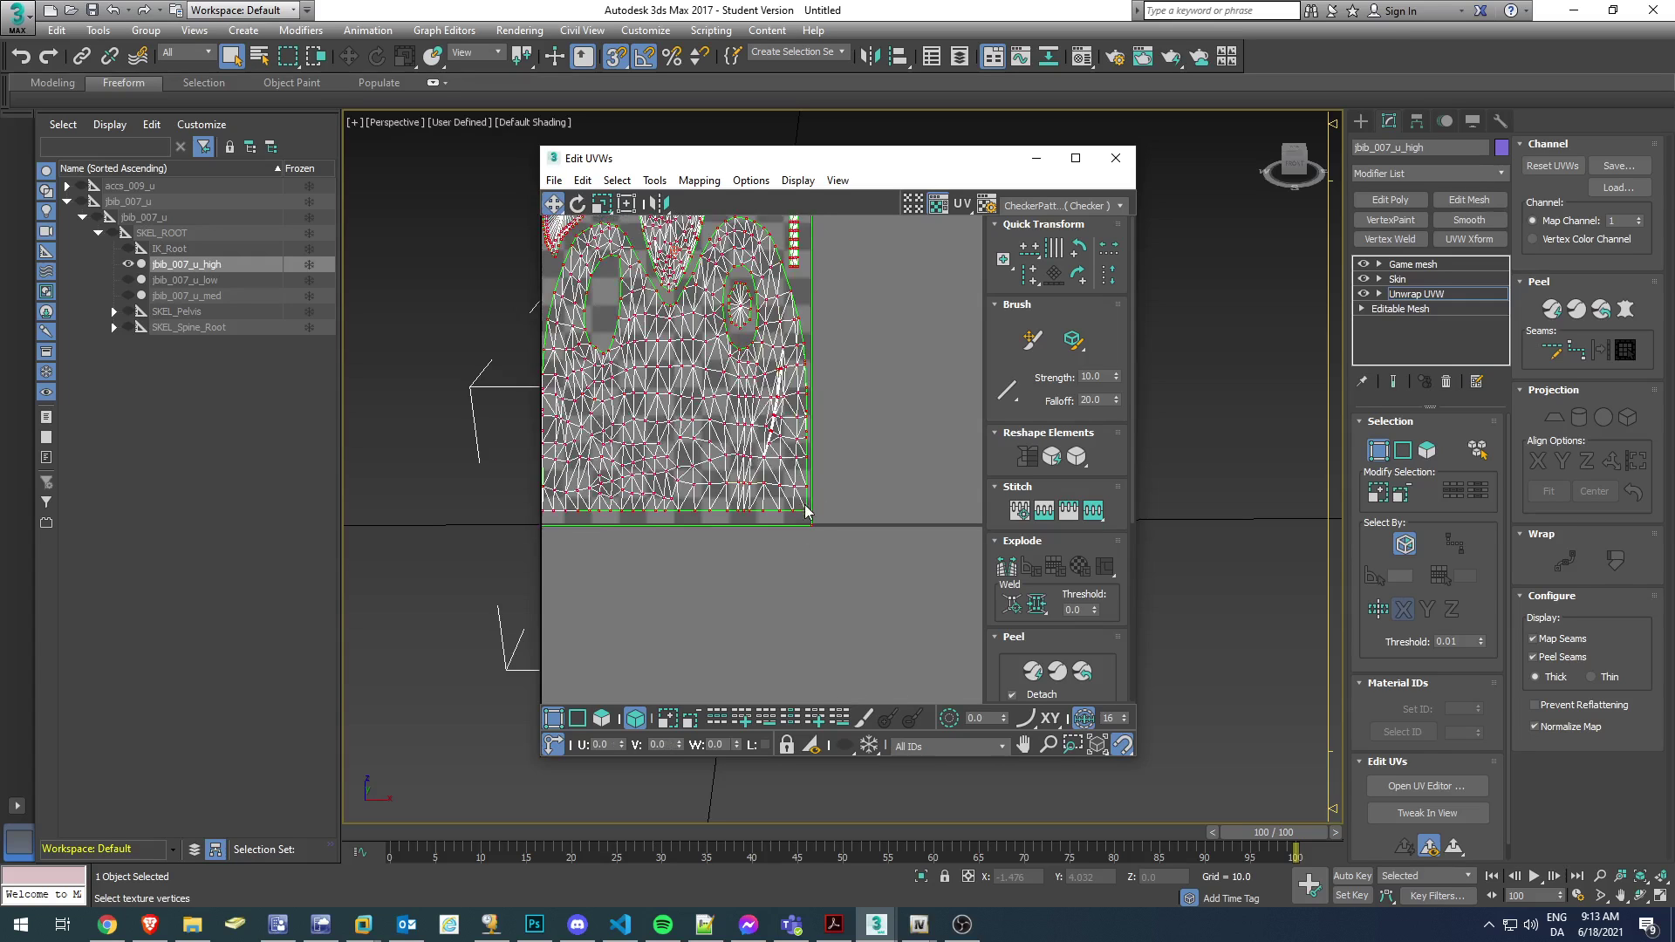
pyautogui.click(885, 447)
pyautogui.scroll(4, 746, 413)
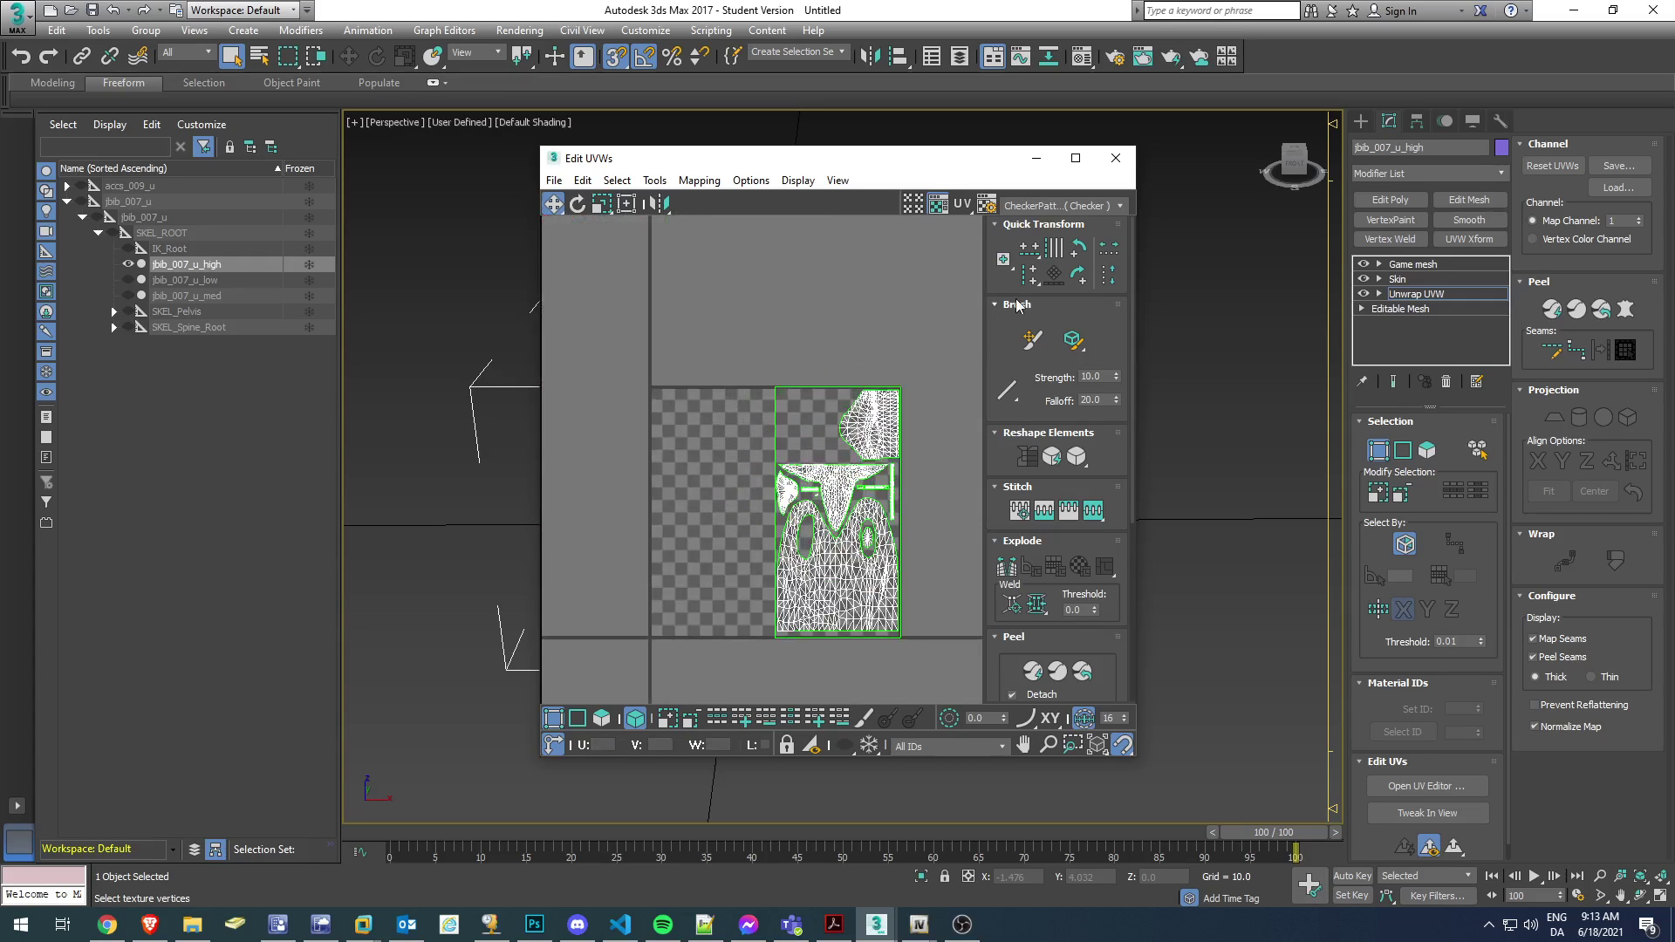
# Close the UV editor and collapse the Unwrap UVW modifier into the jacket's Editable Mesh, keeping Skin and Game mesh.
pyautogui.click(1115, 158)
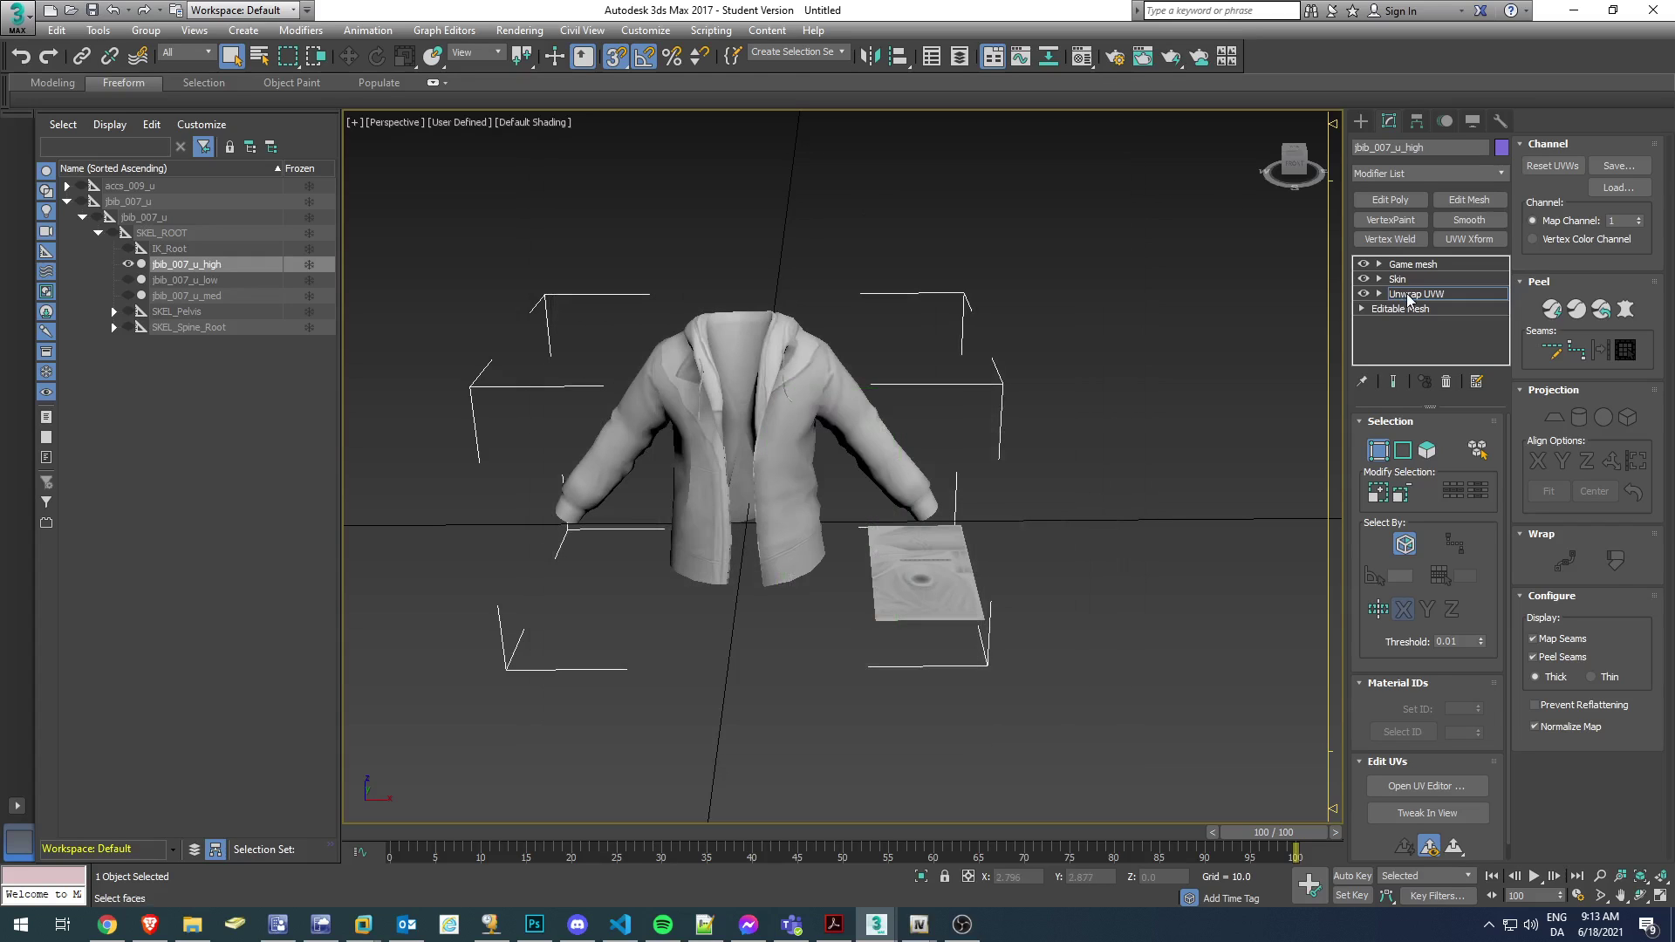
pyautogui.rightClick(1411, 299)
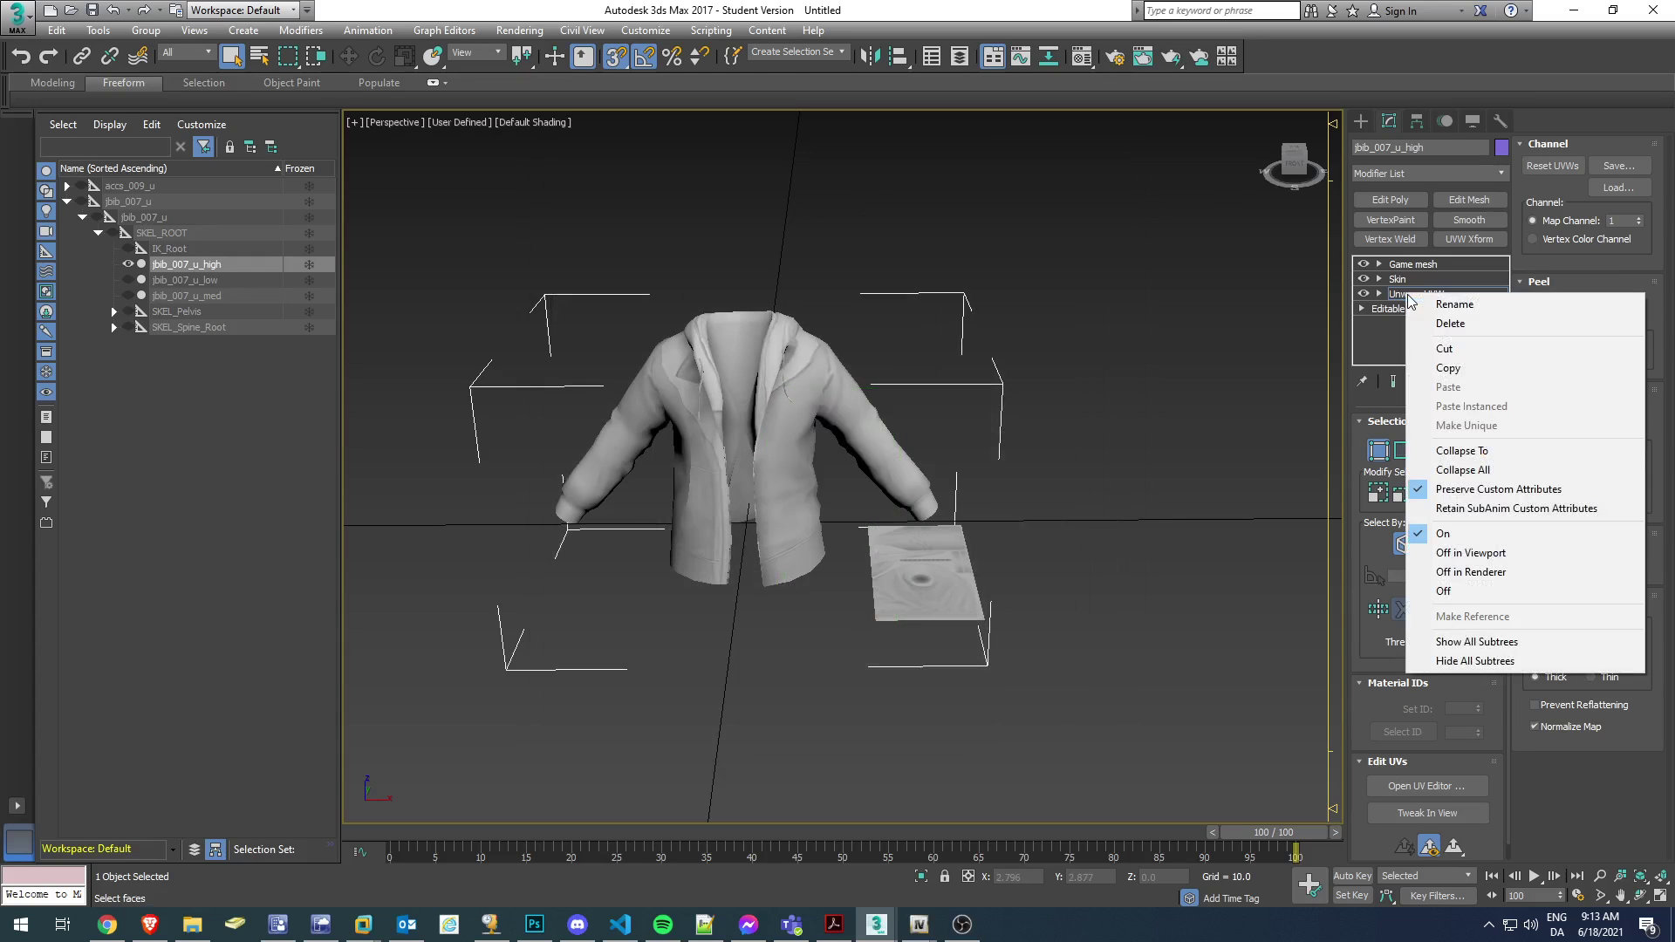
pyautogui.click(1462, 450)
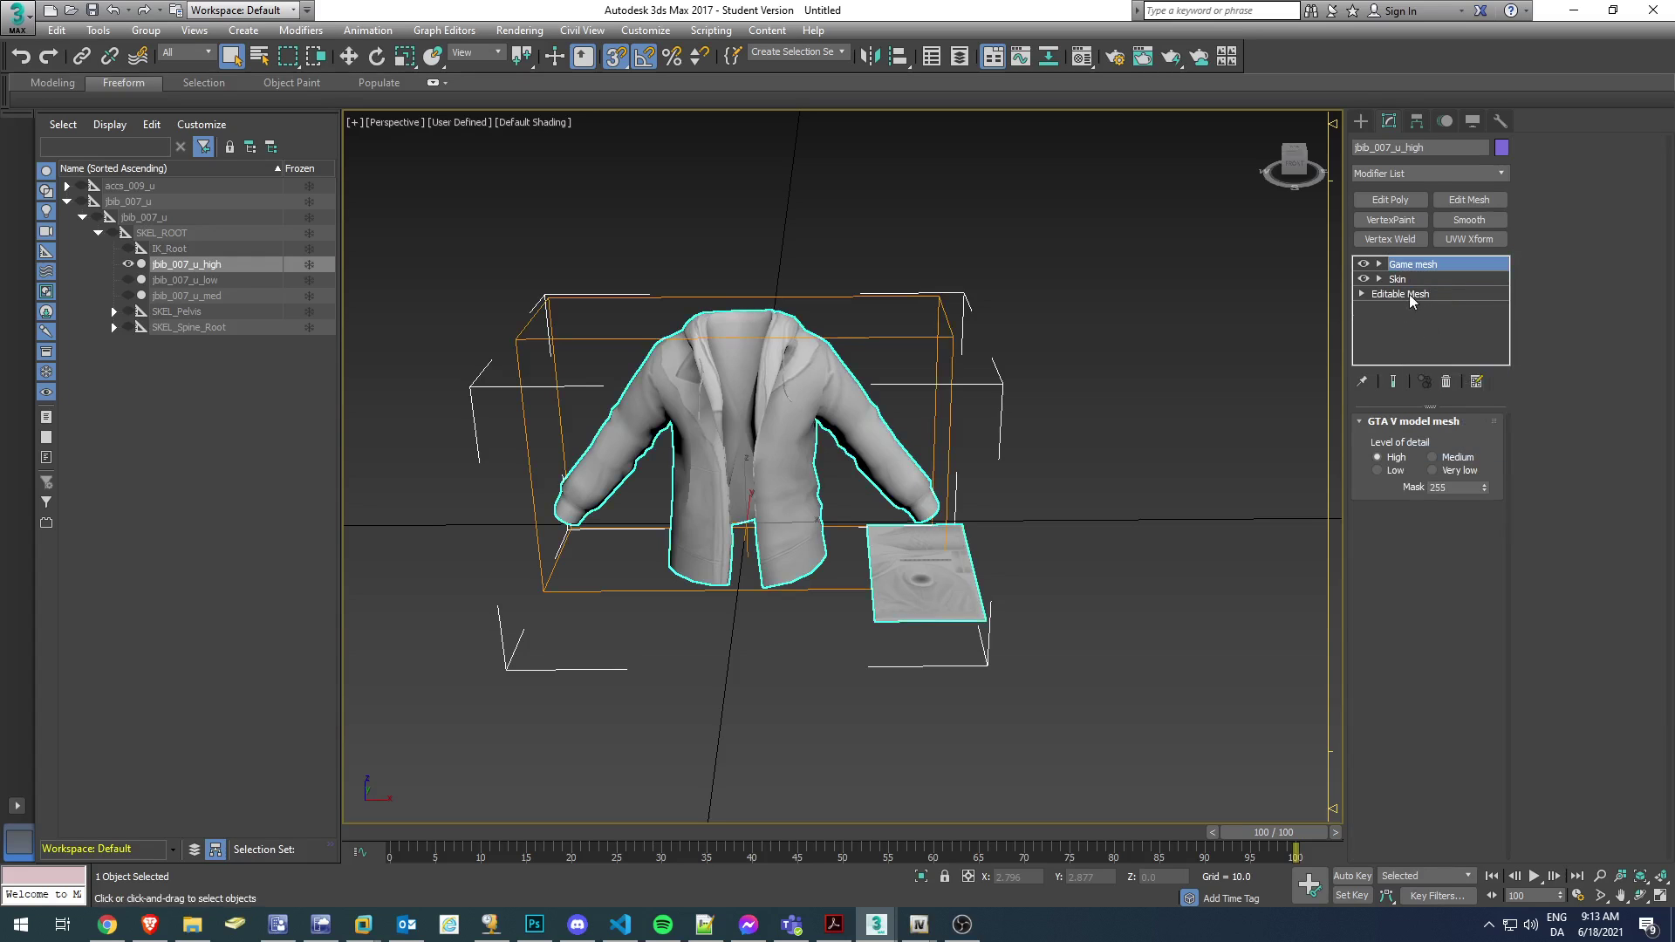
# Delete the attached plane's two faces from the jacket's Editable Mesh and leave sub-object editing.
pyautogui.click(1404, 294)
pyautogui.click(1446, 447)
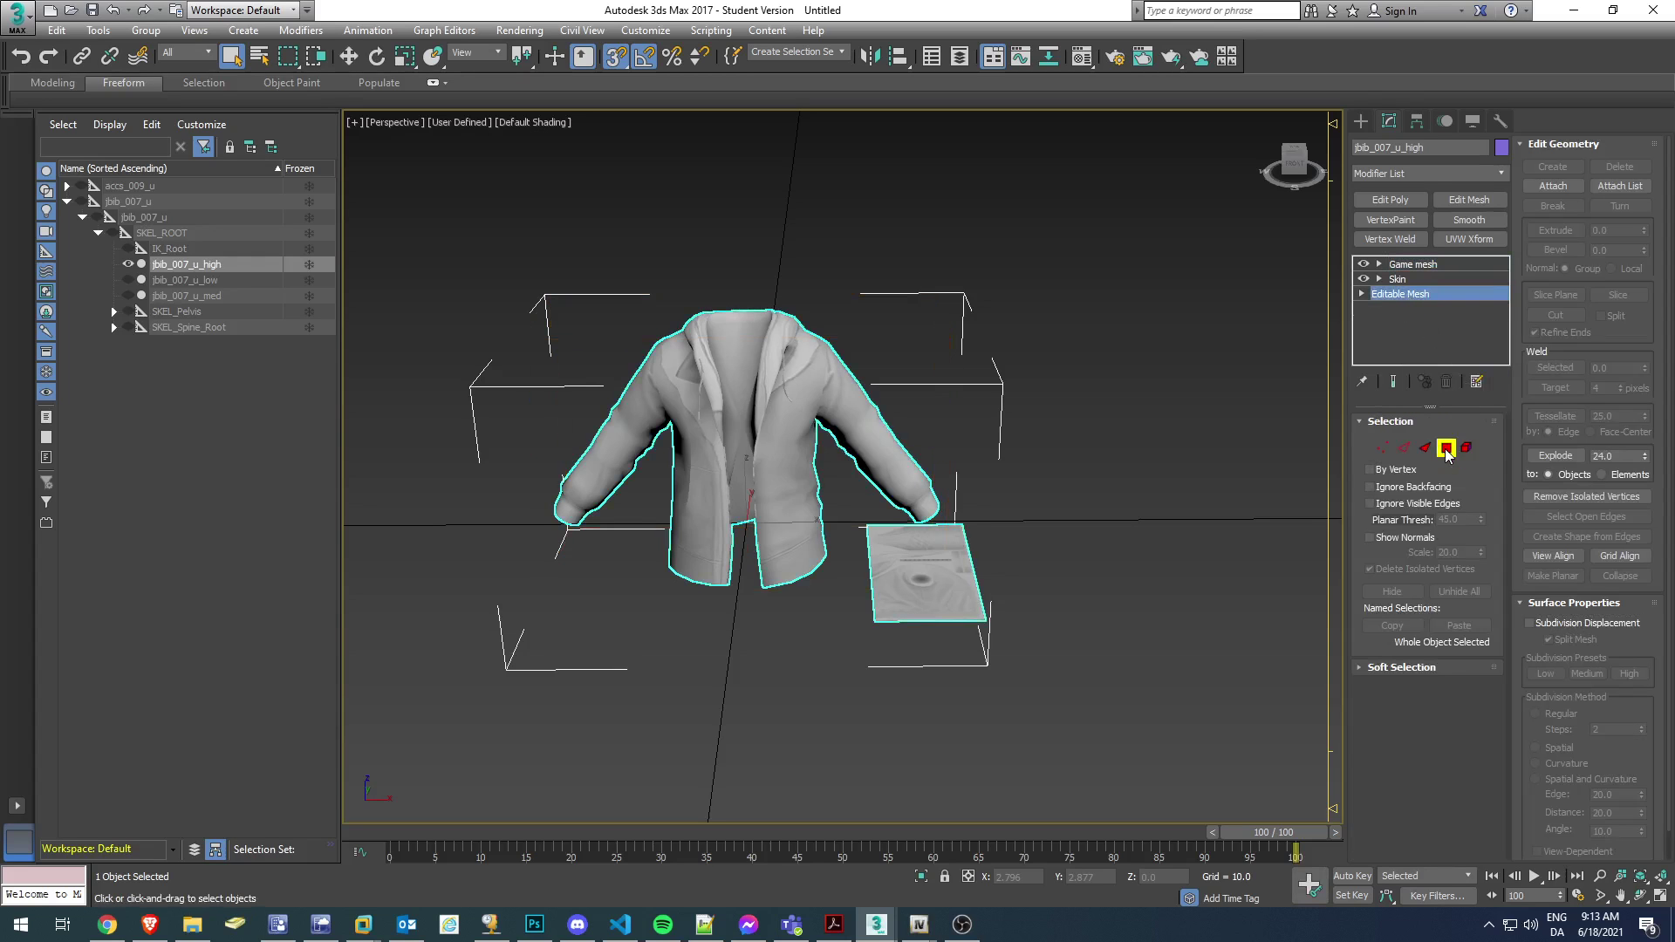
pyautogui.click(944, 571)
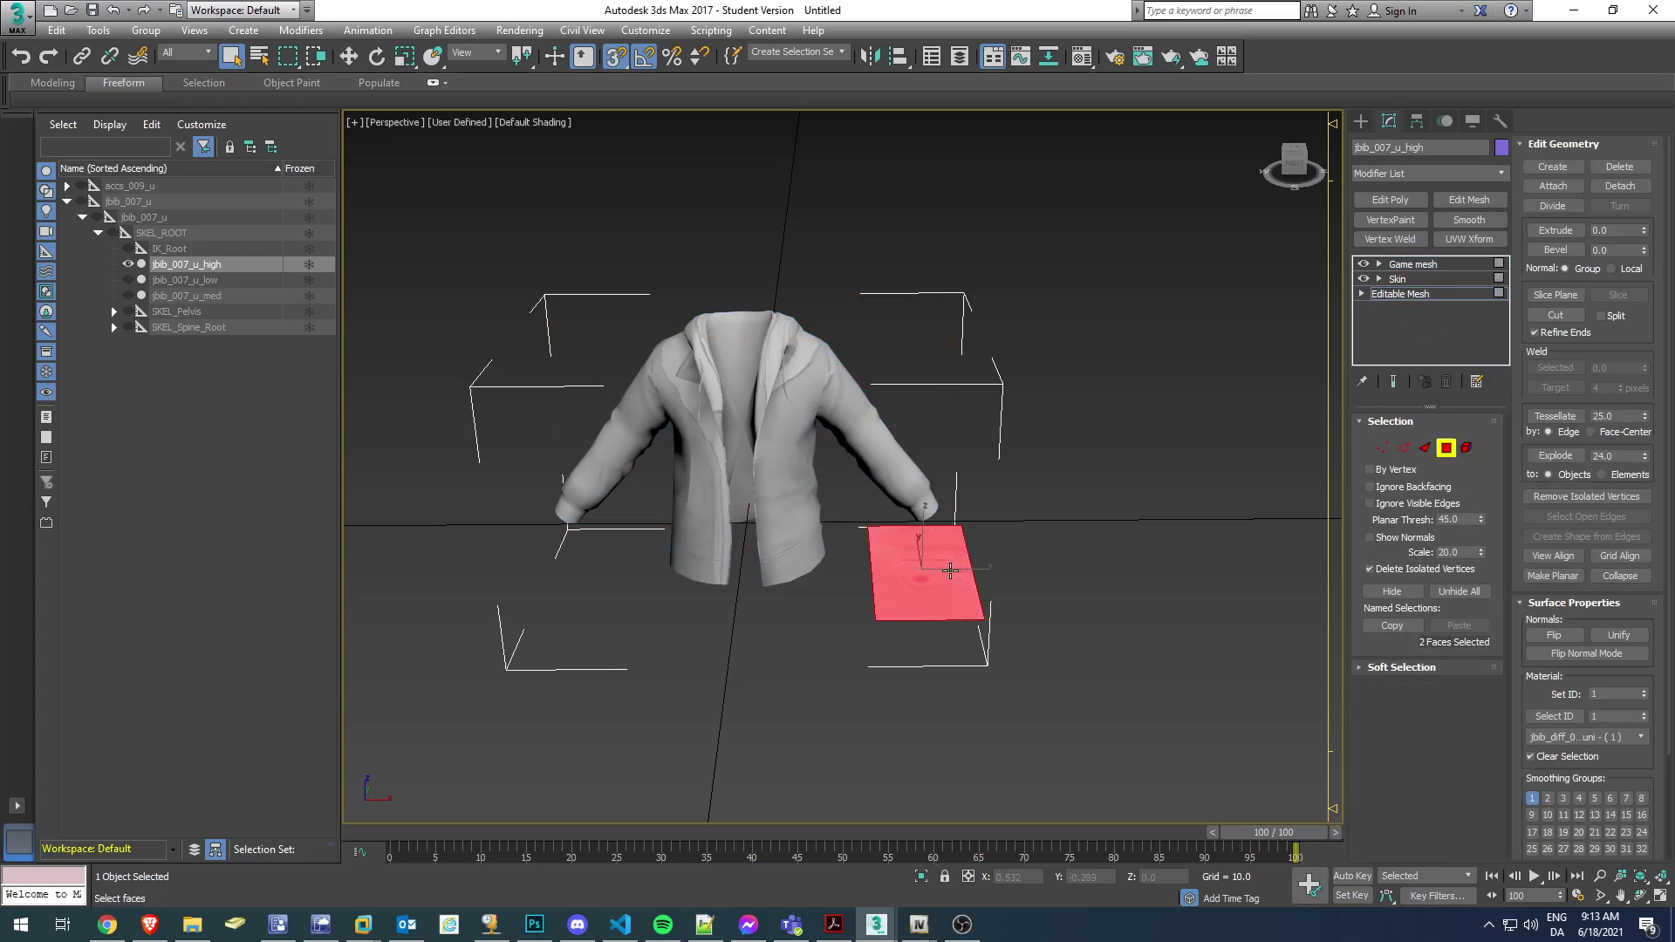
pyautogui.press('Delete')
pyautogui.press('4')
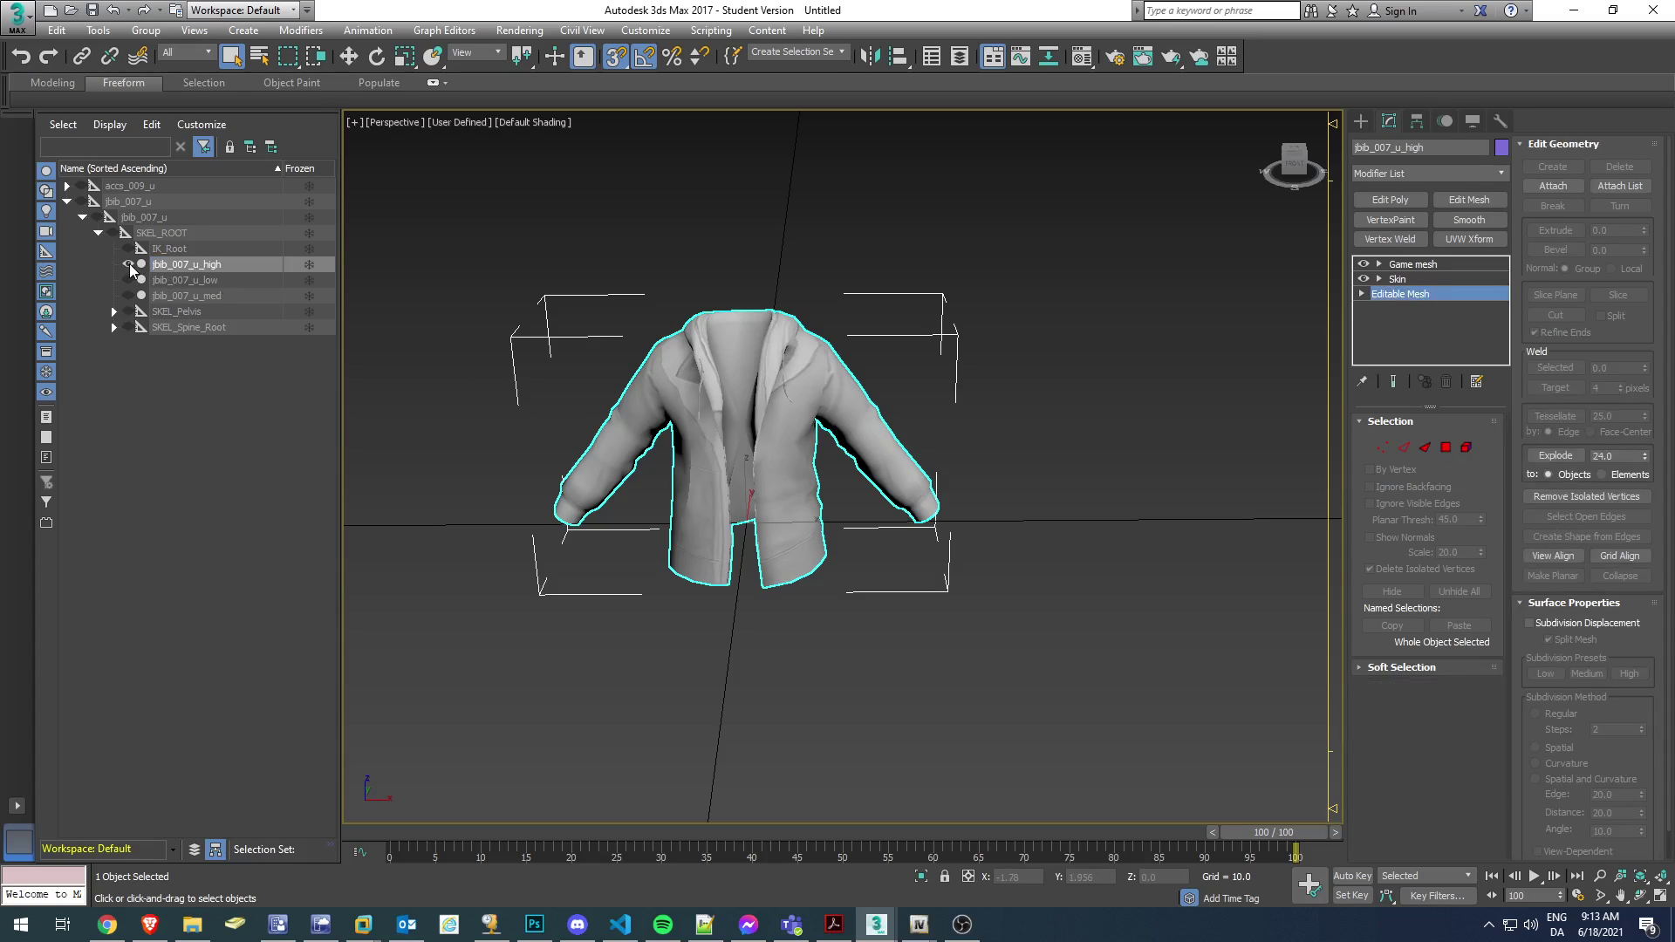
# Hide jbib_007_u_high, expand the accs_009_u hierarchy and show accs_009_u_high.
pyautogui.click(129, 263)
pyautogui.click(68, 187)
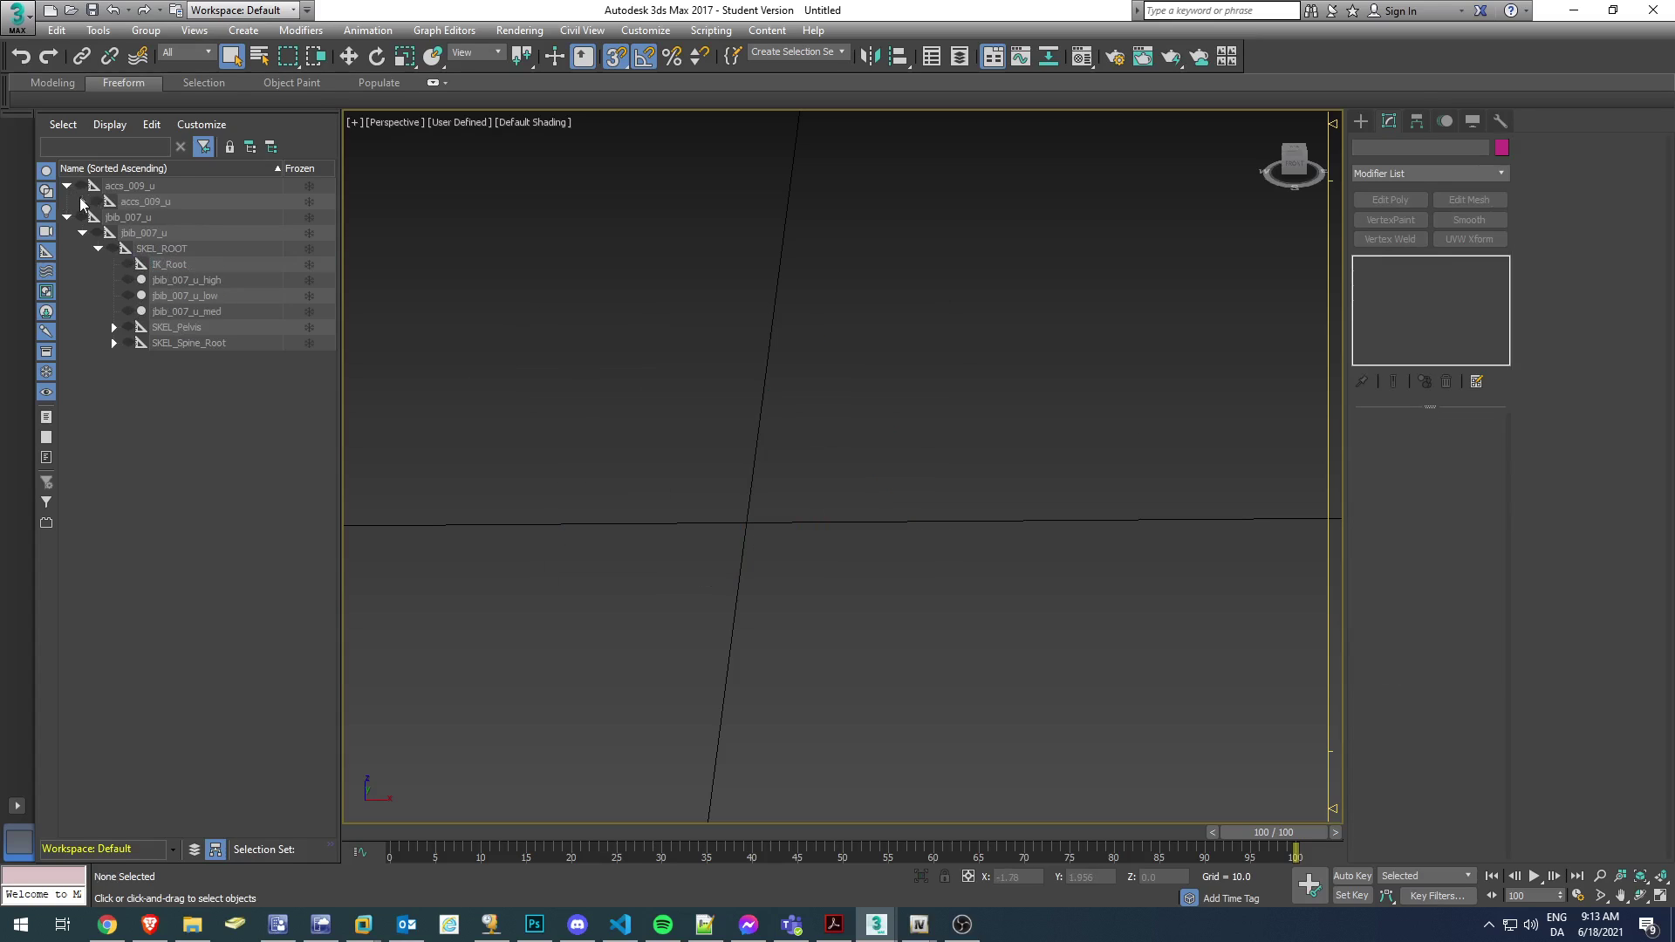
pyautogui.click(82, 202)
pyautogui.click(98, 216)
pyautogui.click(215, 234)
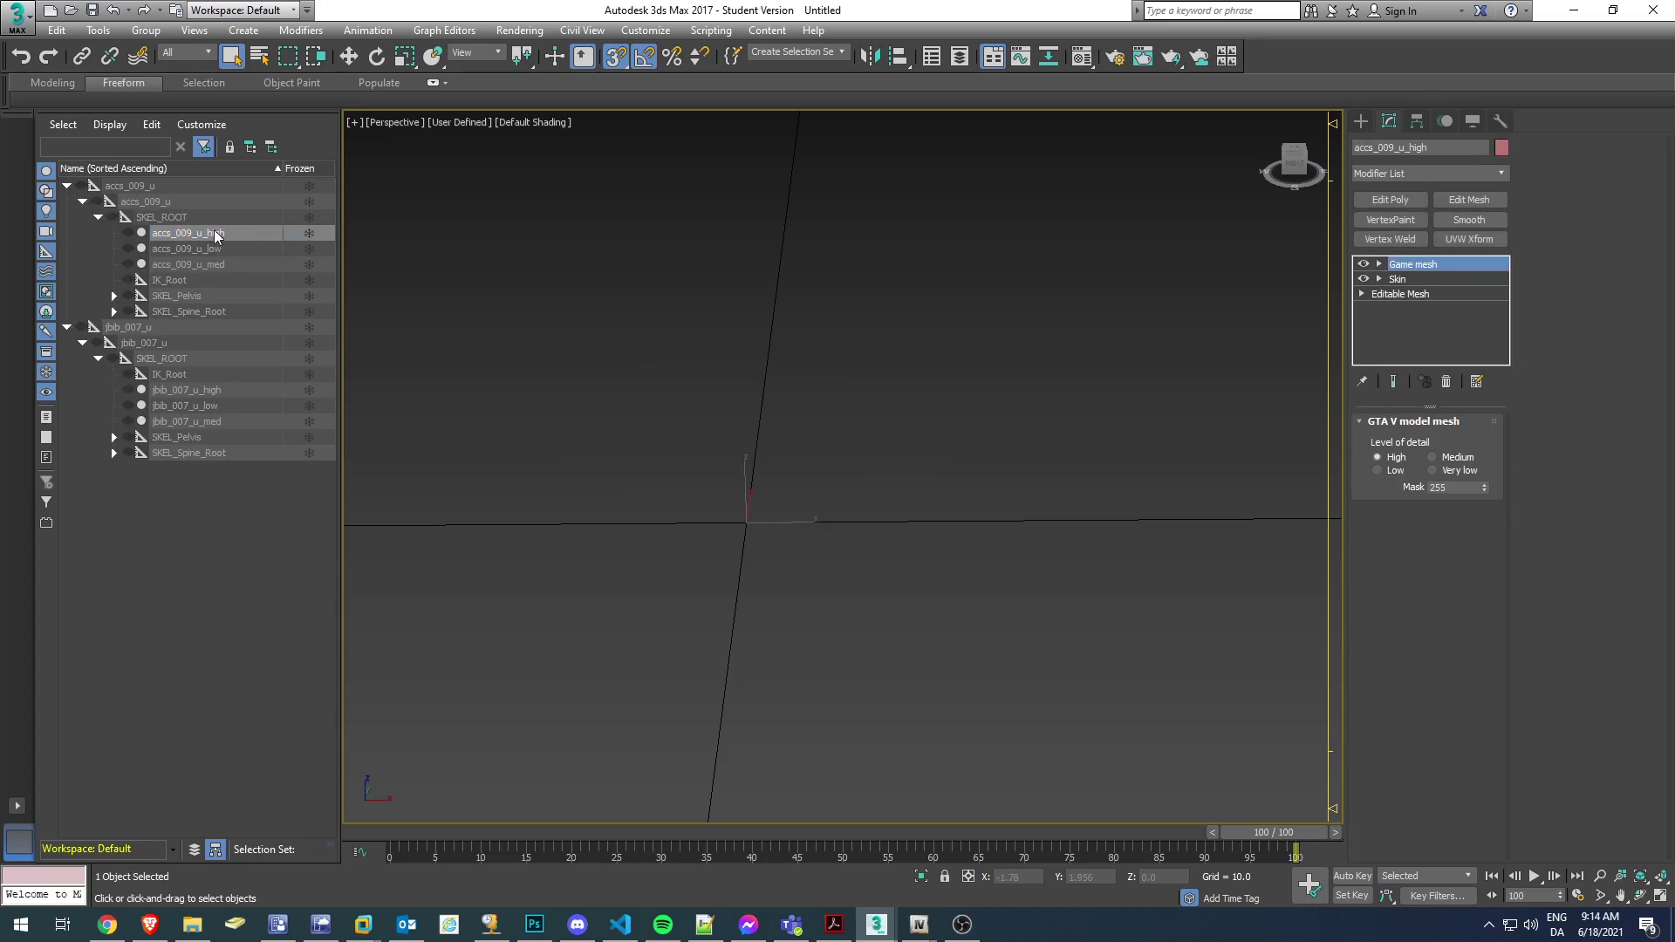
pyautogui.click(128, 233)
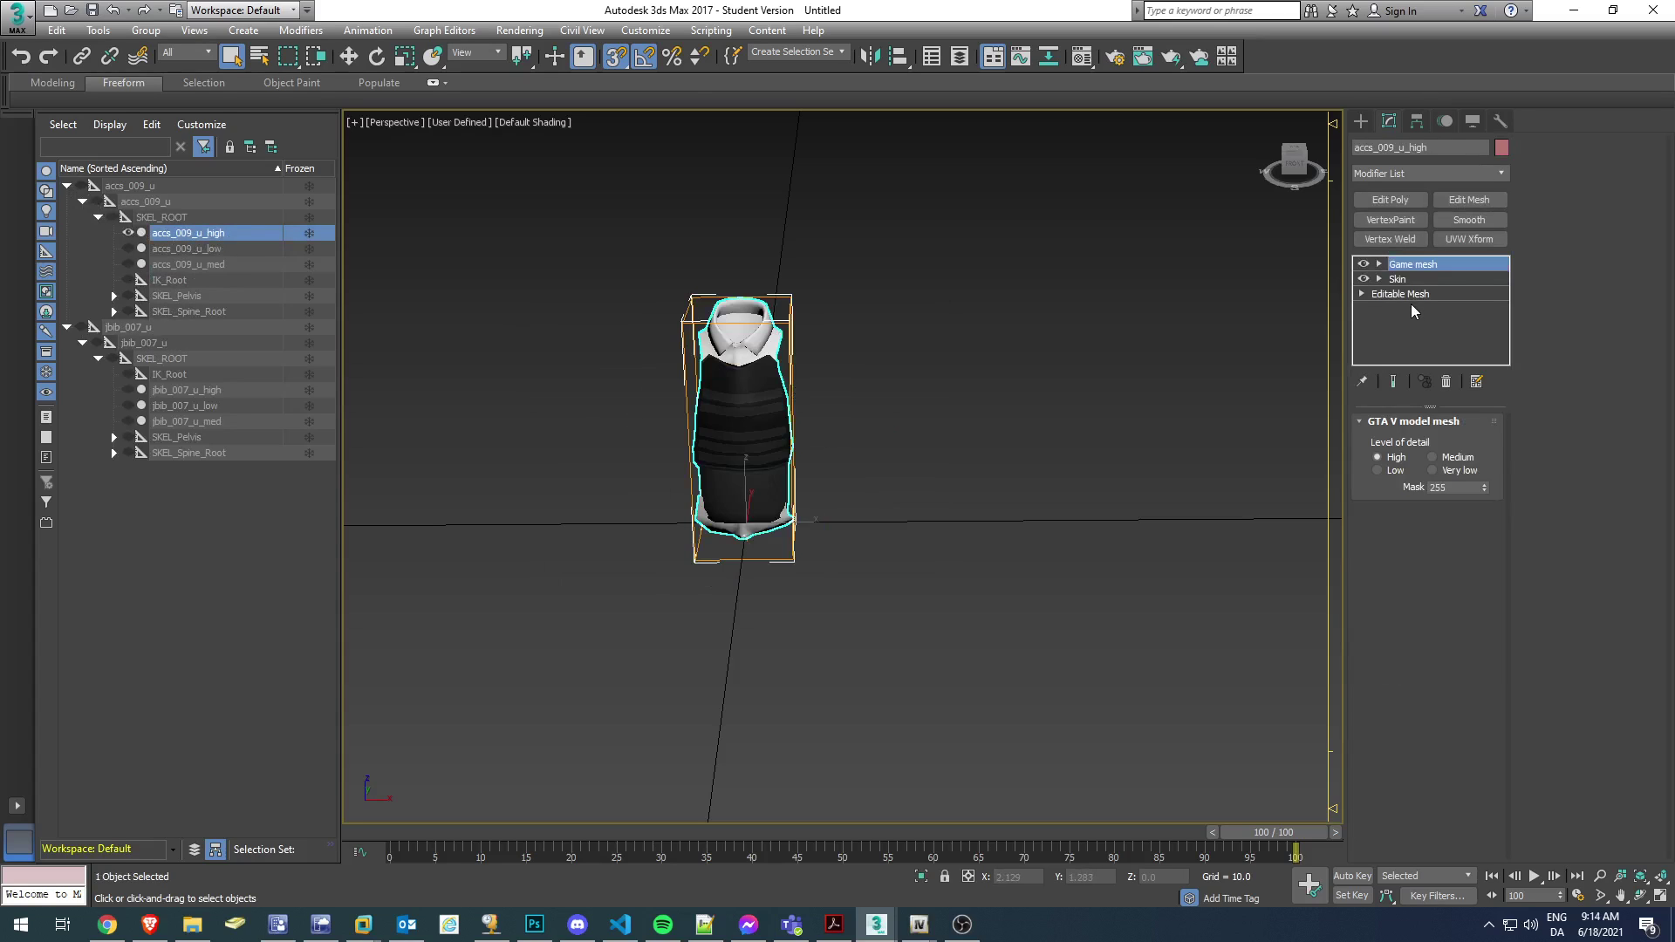
# Select all vertices of the accs_009_u_high Editable Mesh.
pyautogui.click(1410, 295)
pyautogui.click(1383, 447)
pyautogui.moveTo(583, 235); pyautogui.dragTo(1030, 744)
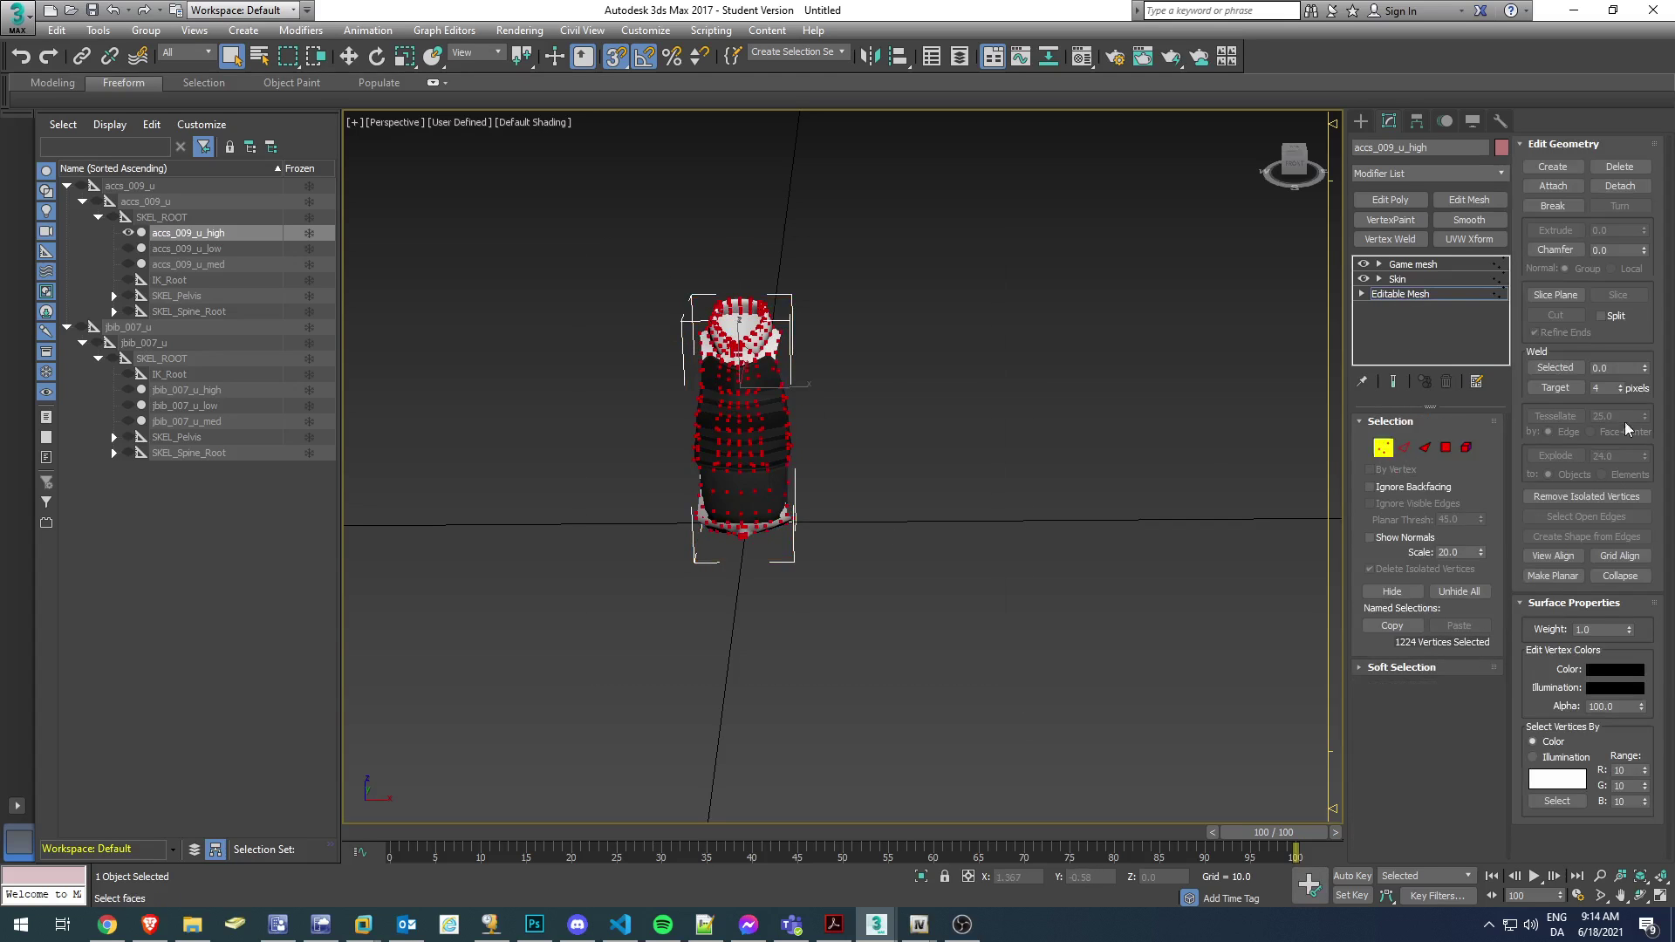
# Clear all smoothing groups on every face of accs_009_u_high and exit polygon editing.
pyautogui.click(1445, 447)
pyautogui.moveTo(587, 235); pyautogui.dragTo(1075, 651)
pyautogui.scroll(-3, 1662, 776)
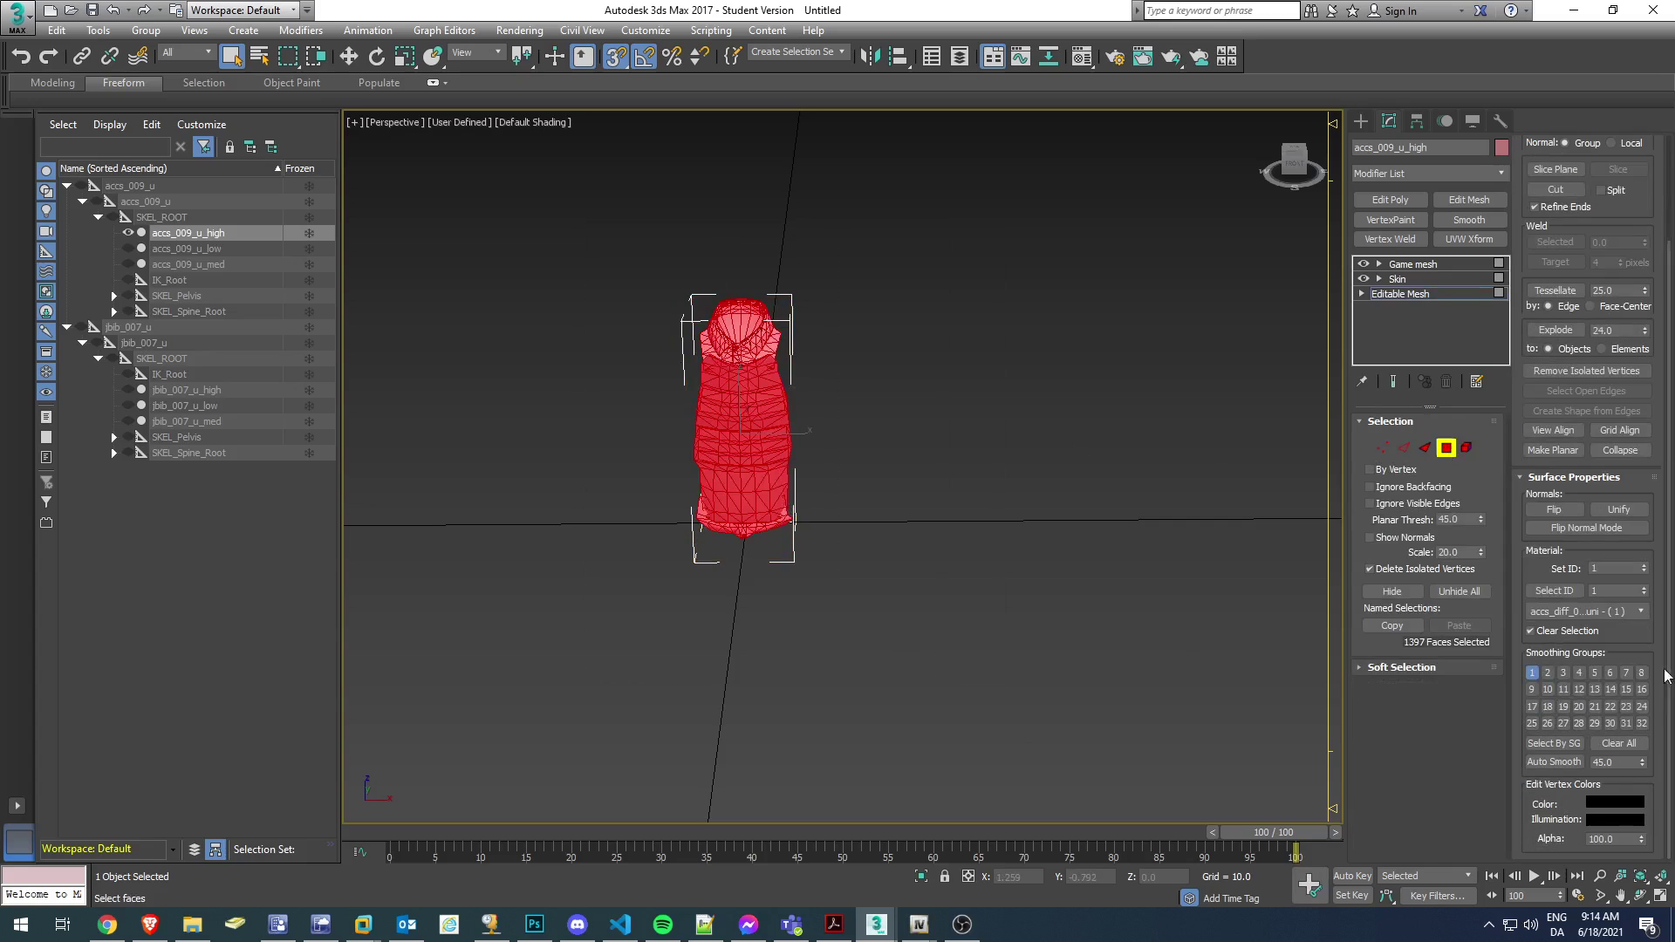
pyautogui.click(1618, 743)
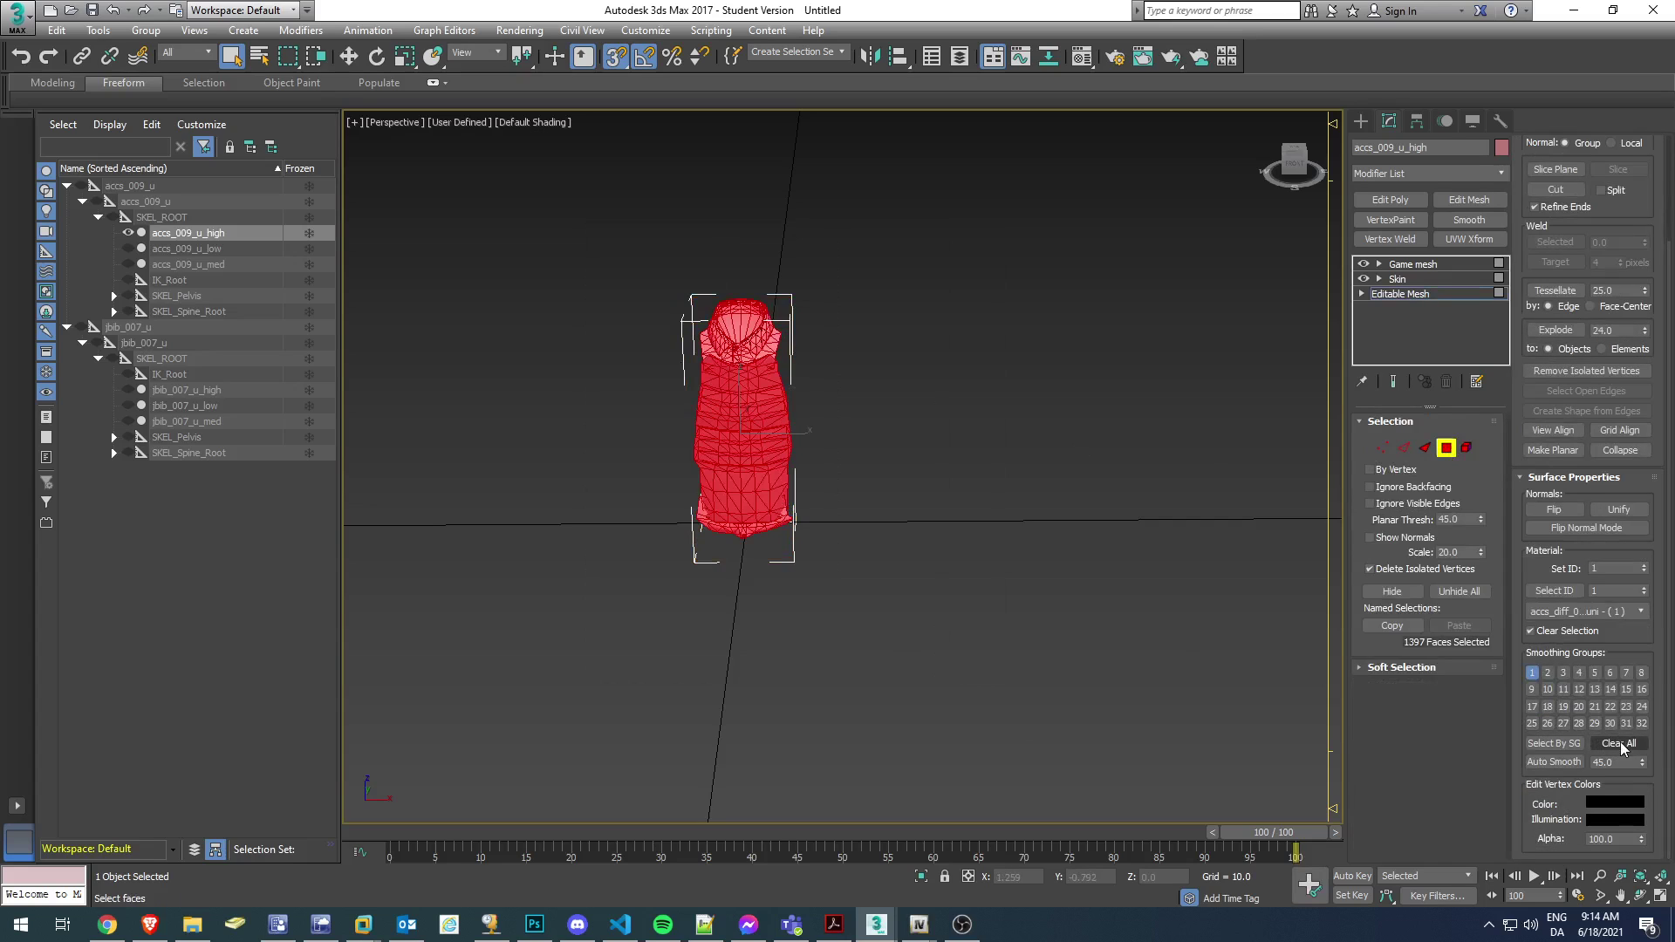
pyautogui.click(1446, 449)
# Create a small plane on the ground beside the accs_009_u_high shirt model.
pyautogui.click(1360, 120)
pyautogui.click(1460, 300)
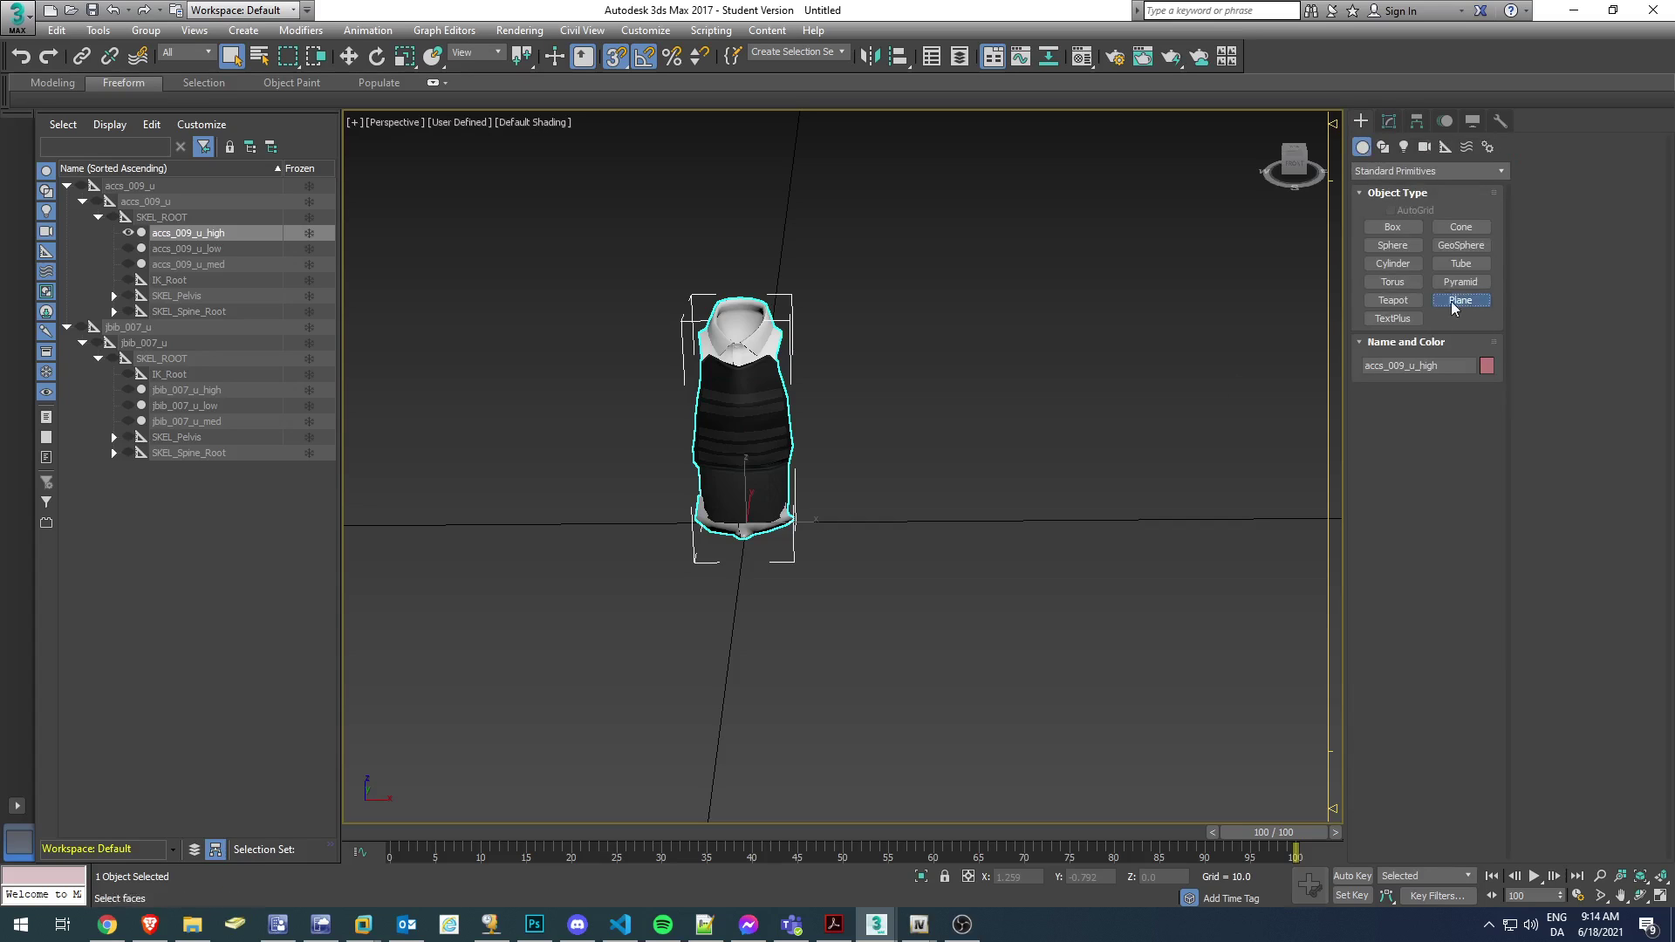
pyautogui.moveTo(852, 508); pyautogui.dragTo(911, 572)
pyautogui.rightClick(913, 516)
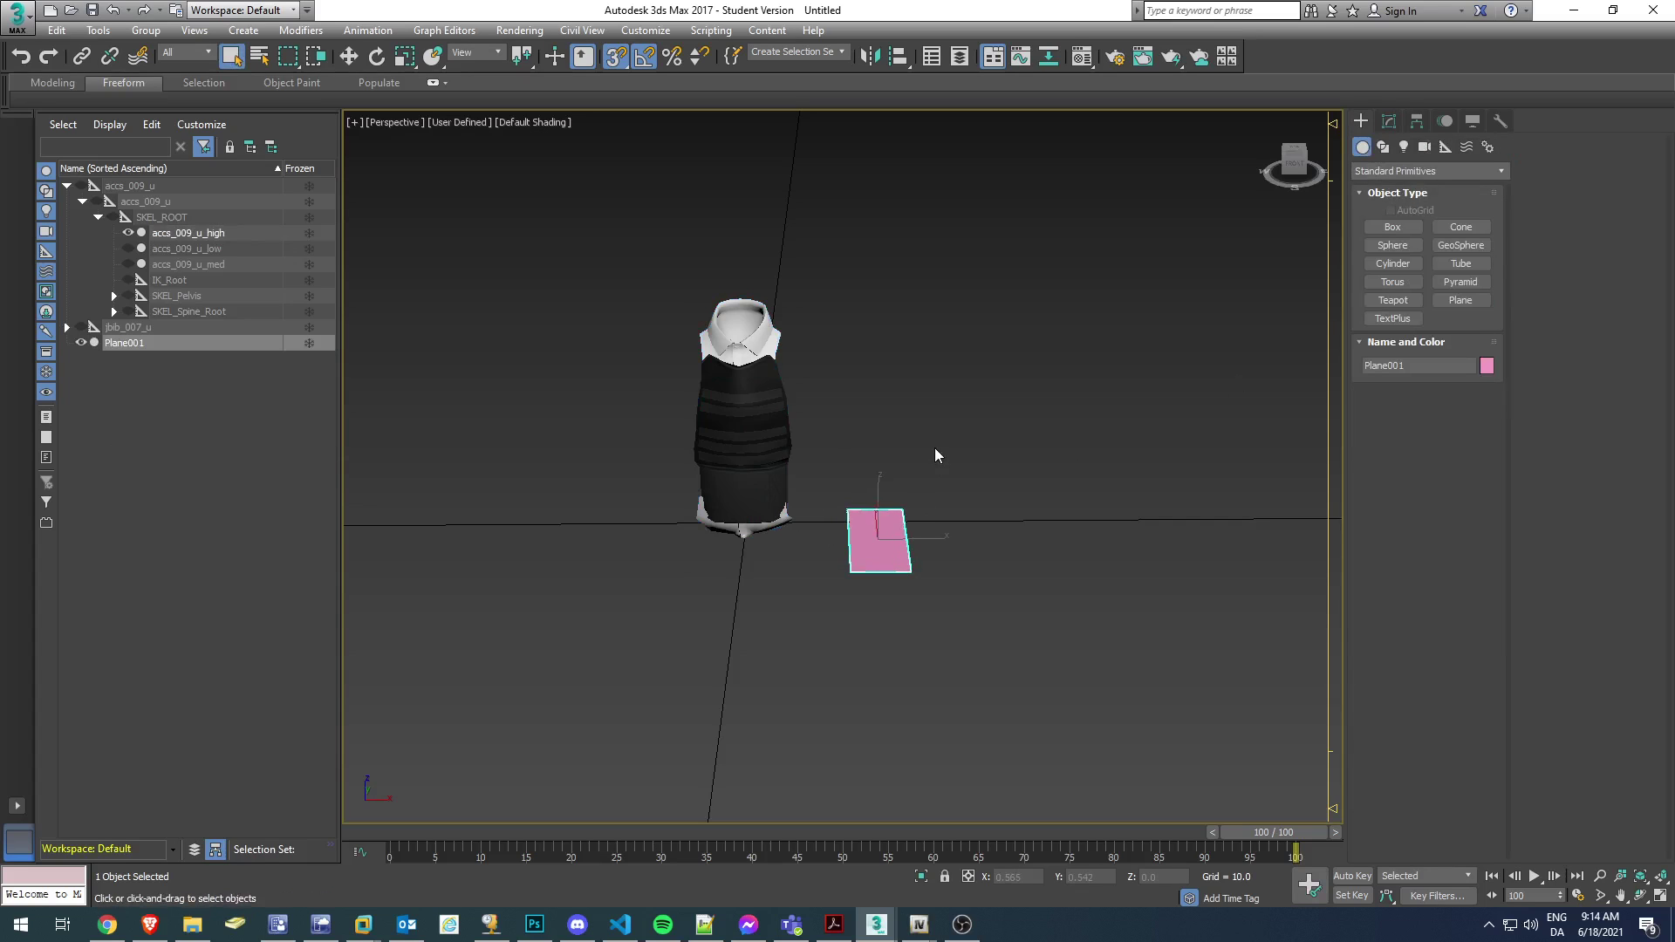
# Sample the accs_009_u material from the shirt into an empty material slot and assign it to the selected plane.
pyautogui.press('m')
pyautogui.click(1095, 354)
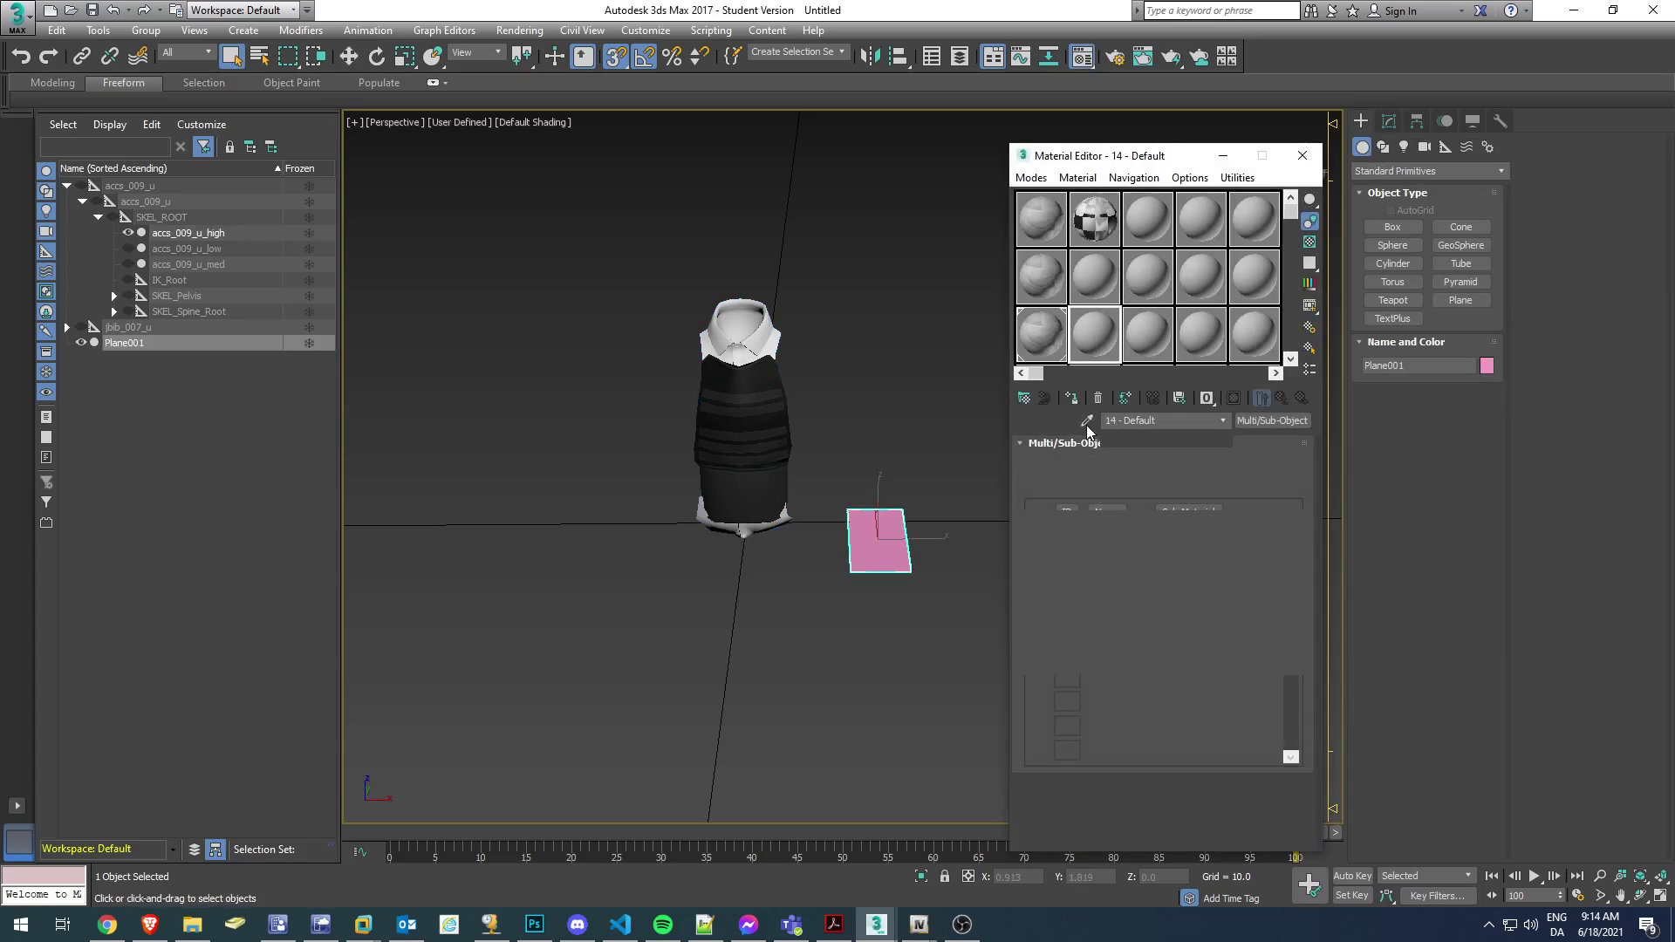
pyautogui.click(1087, 421)
pyautogui.click(741, 406)
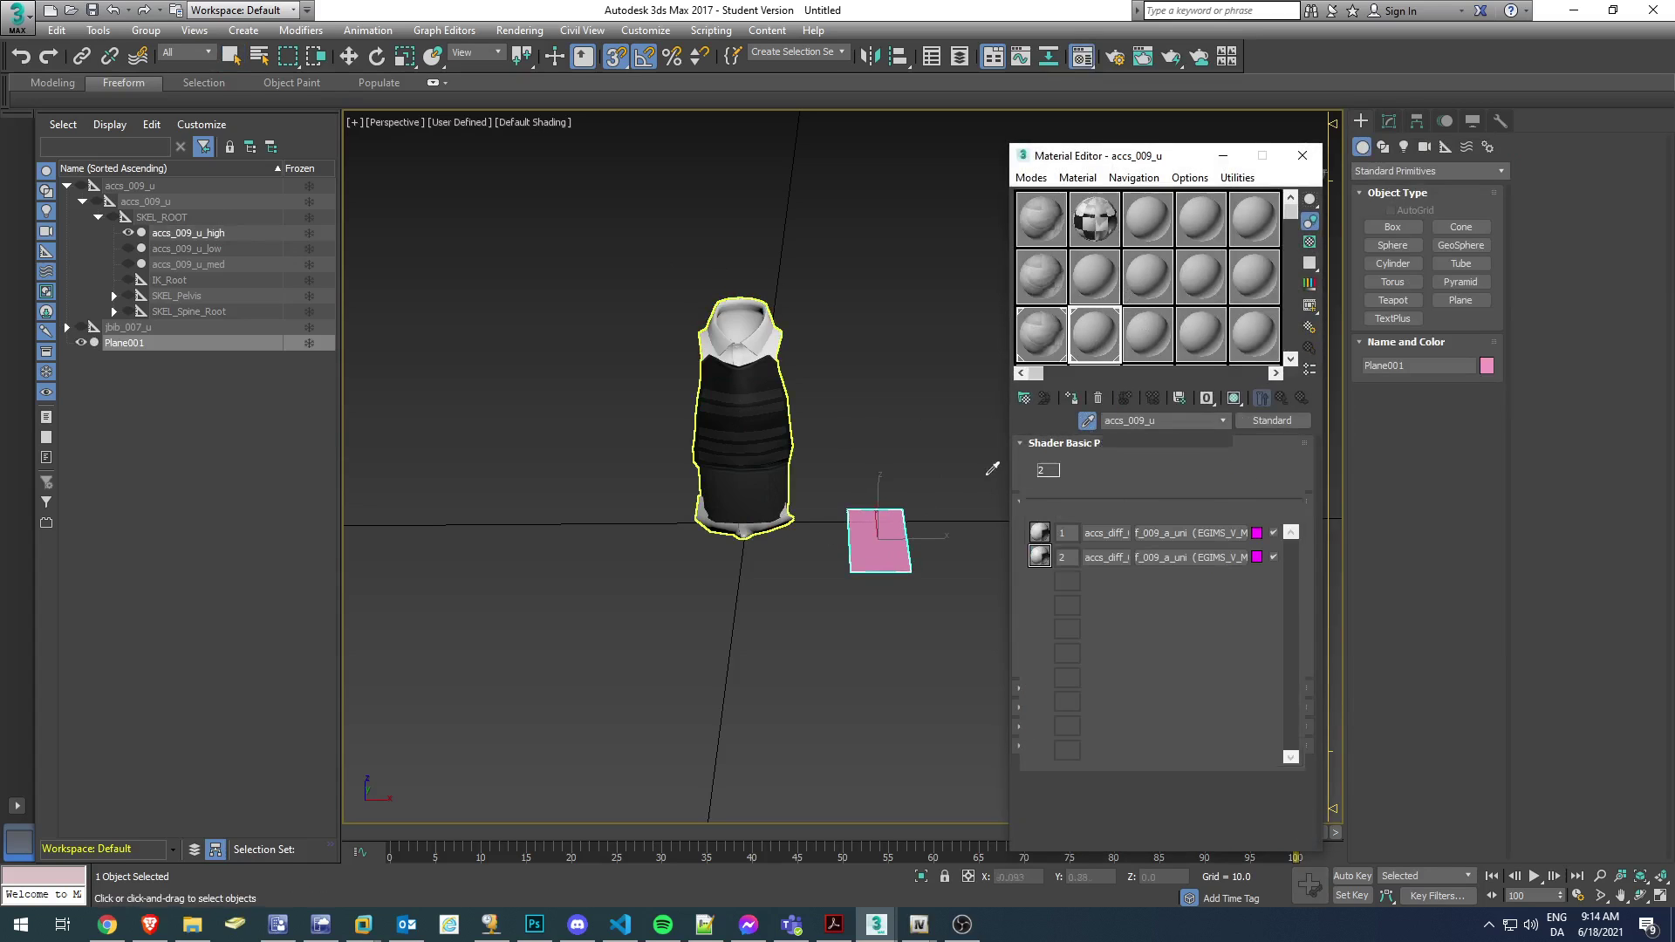
pyautogui.click(1077, 397)
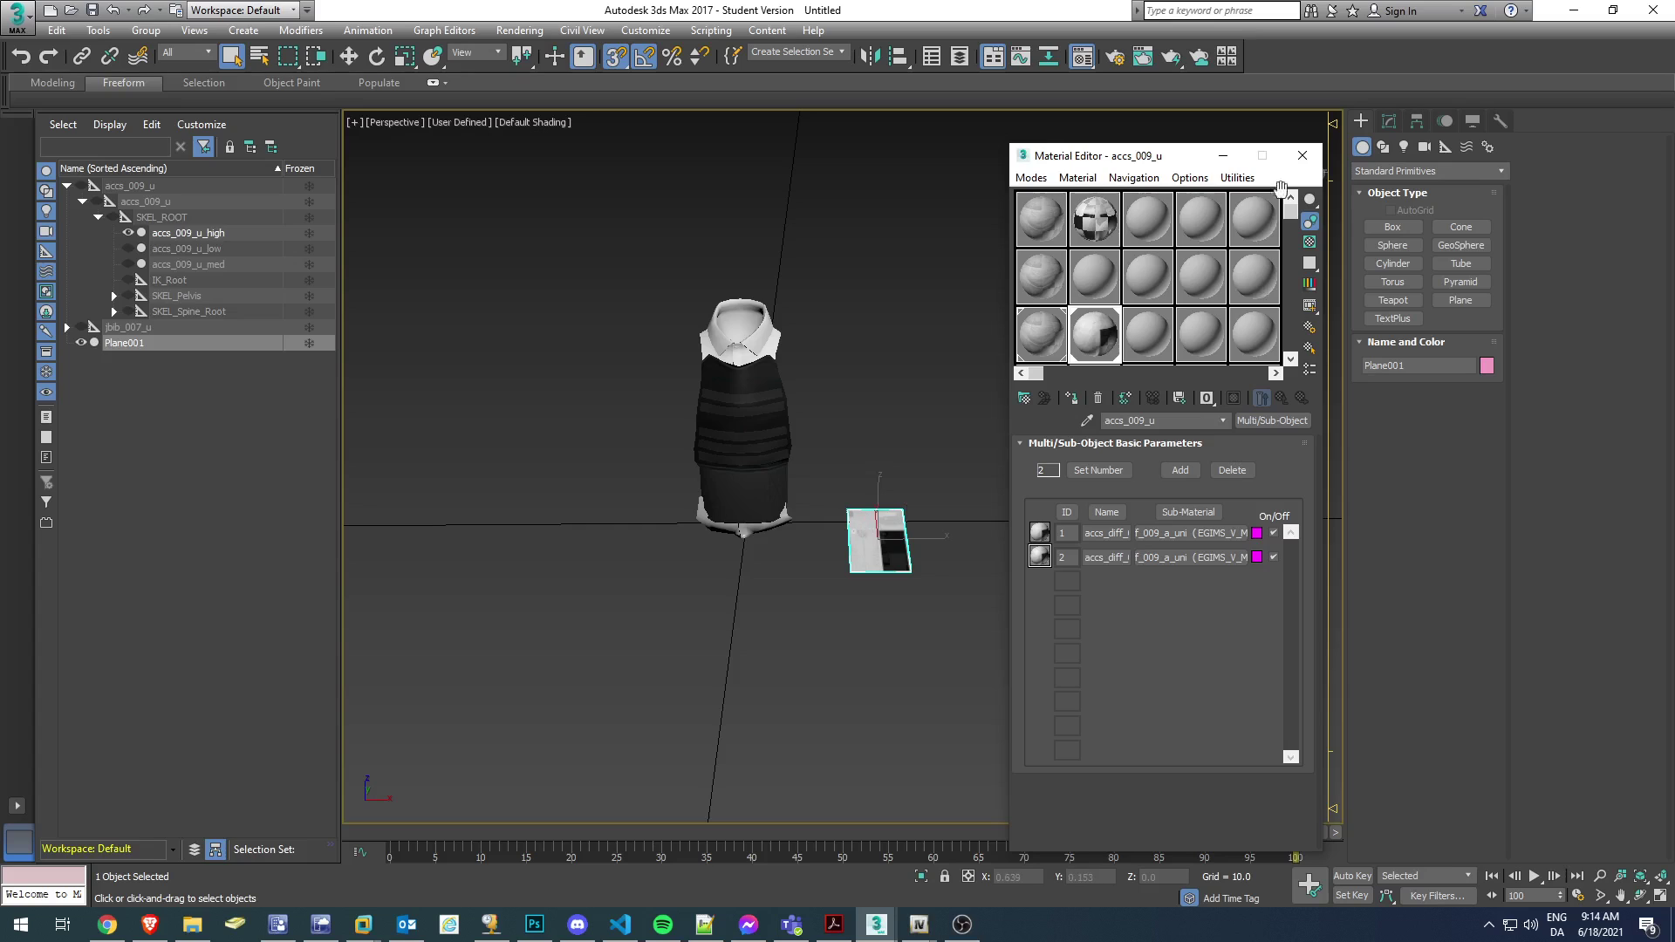
pyautogui.click(1302, 155)
# Attach the textured plane to the Editable Mesh of accs_009_u_high.
pyautogui.click(1387, 122)
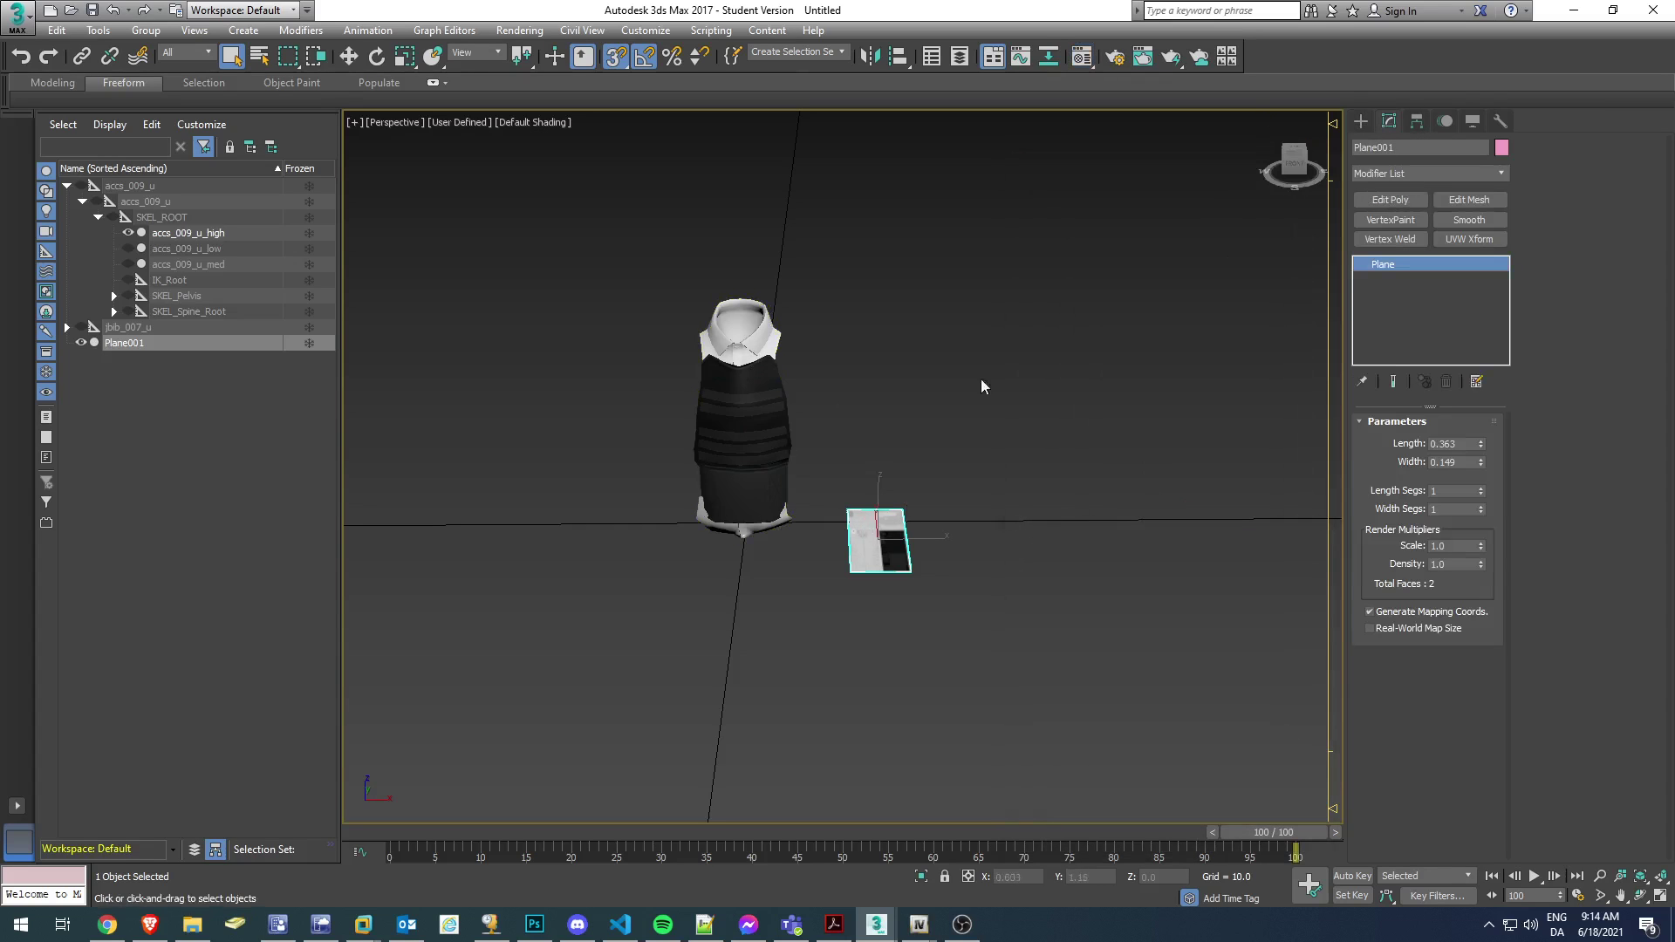
pyautogui.click(741, 410)
pyautogui.click(1405, 294)
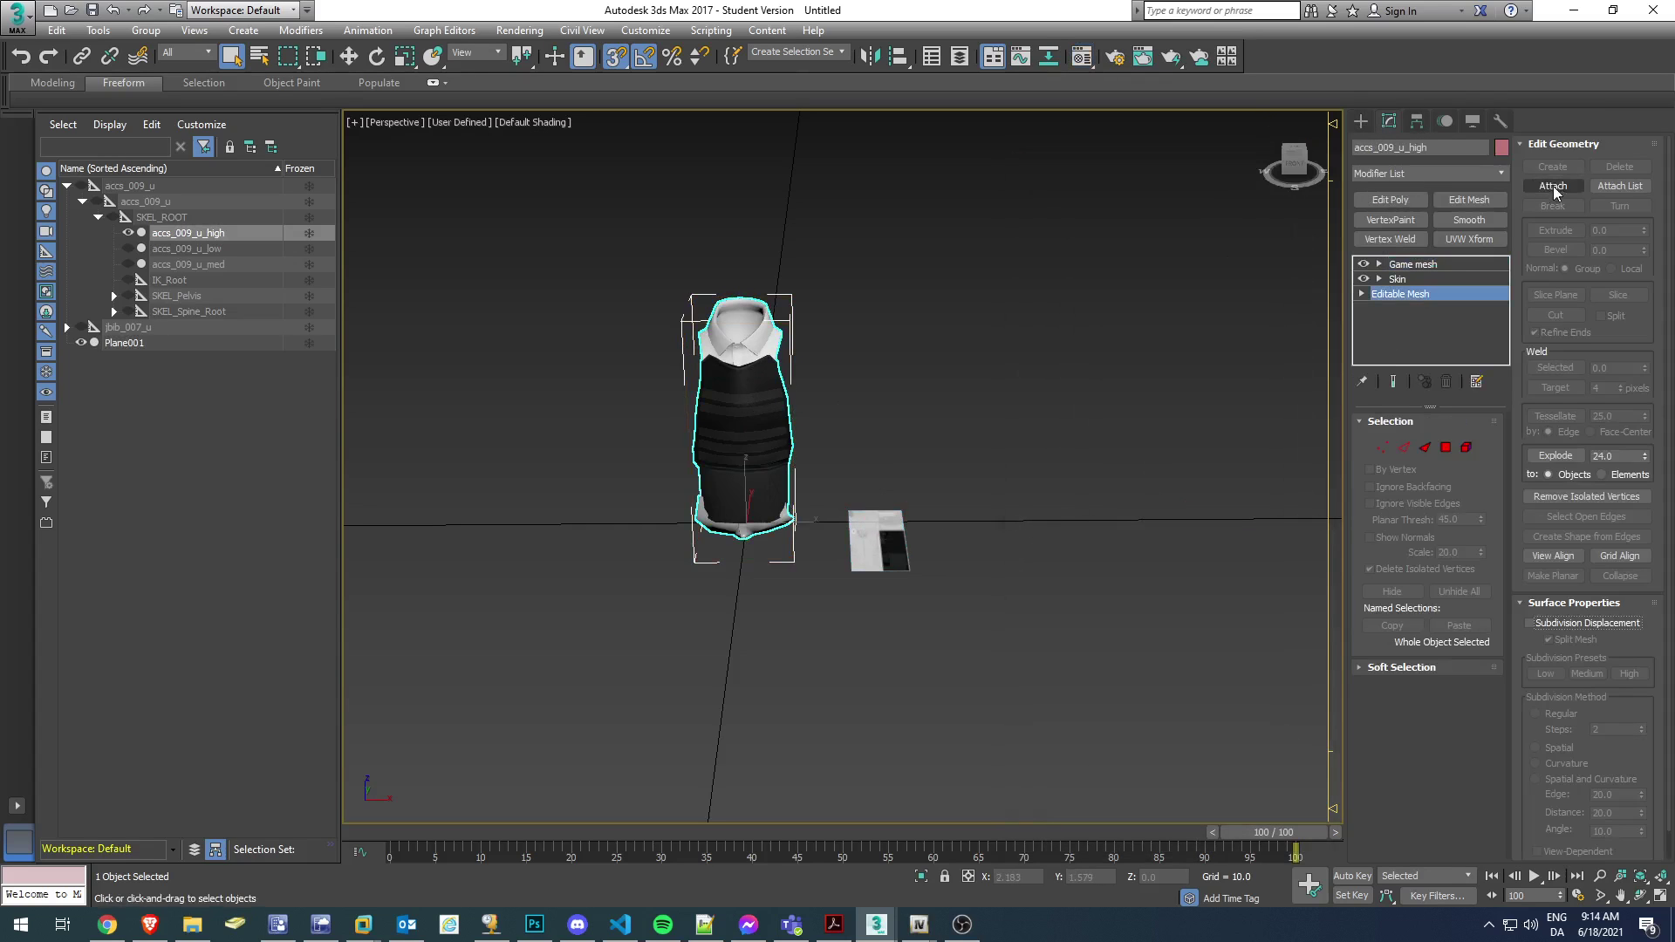
pyautogui.click(1553, 185)
pyautogui.click(879, 541)
pyautogui.press('w')
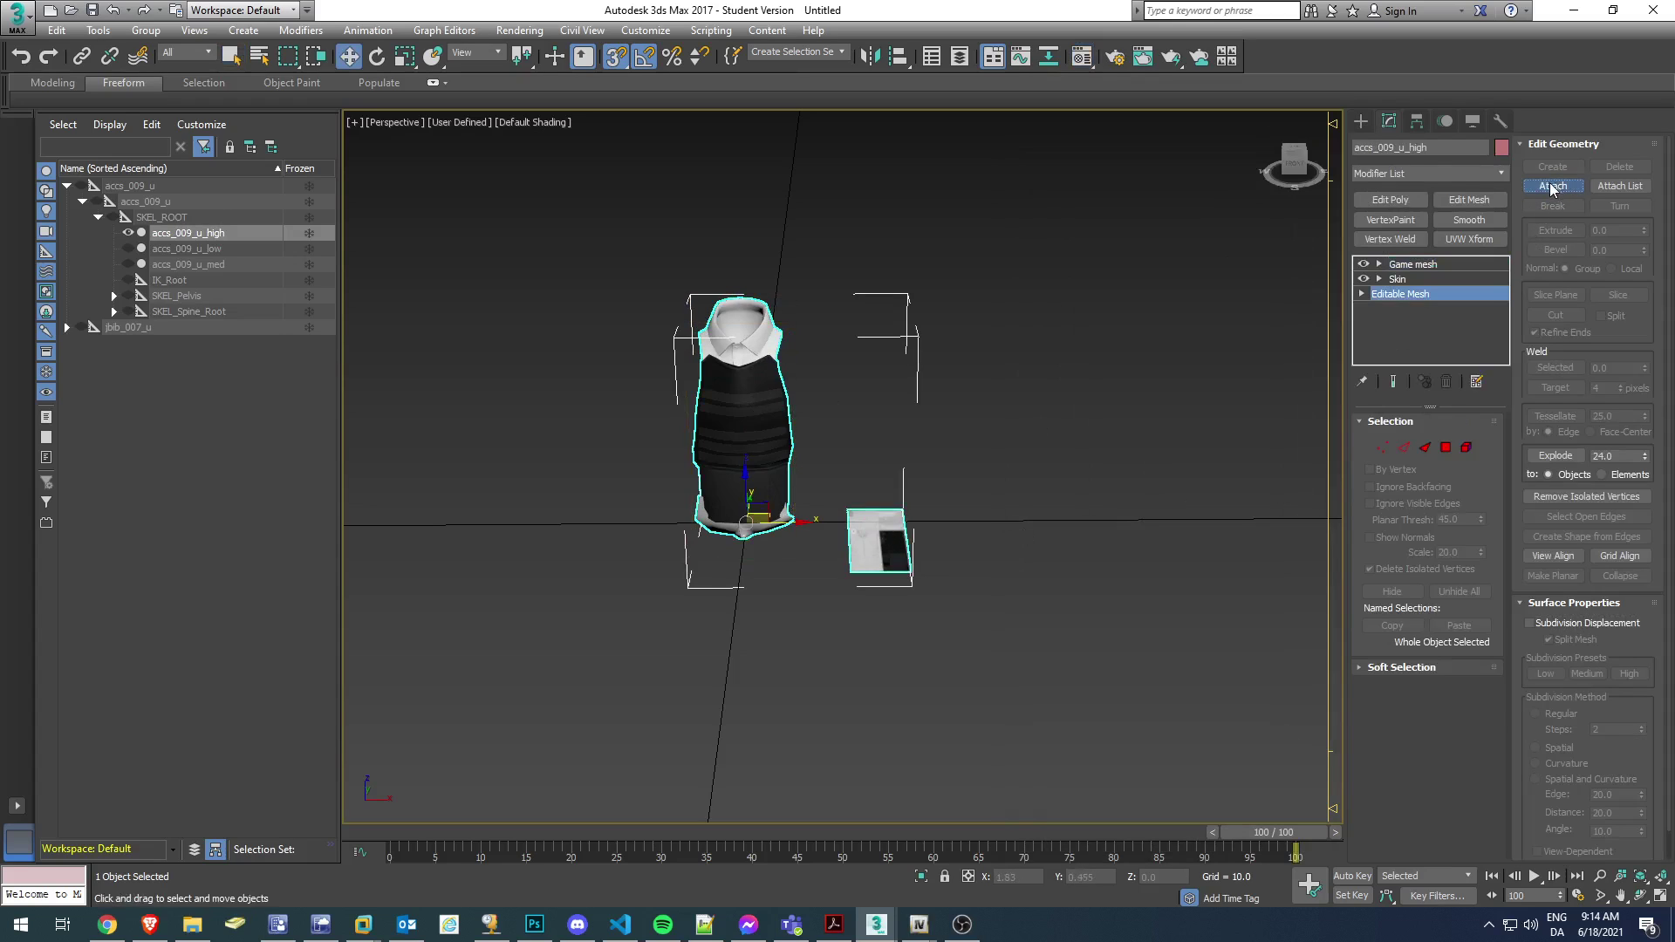
# Add an Unwrap UVW modifier above the Editable Mesh of accs_009_u_high and open its UV editor.
pyautogui.click(1397, 171)
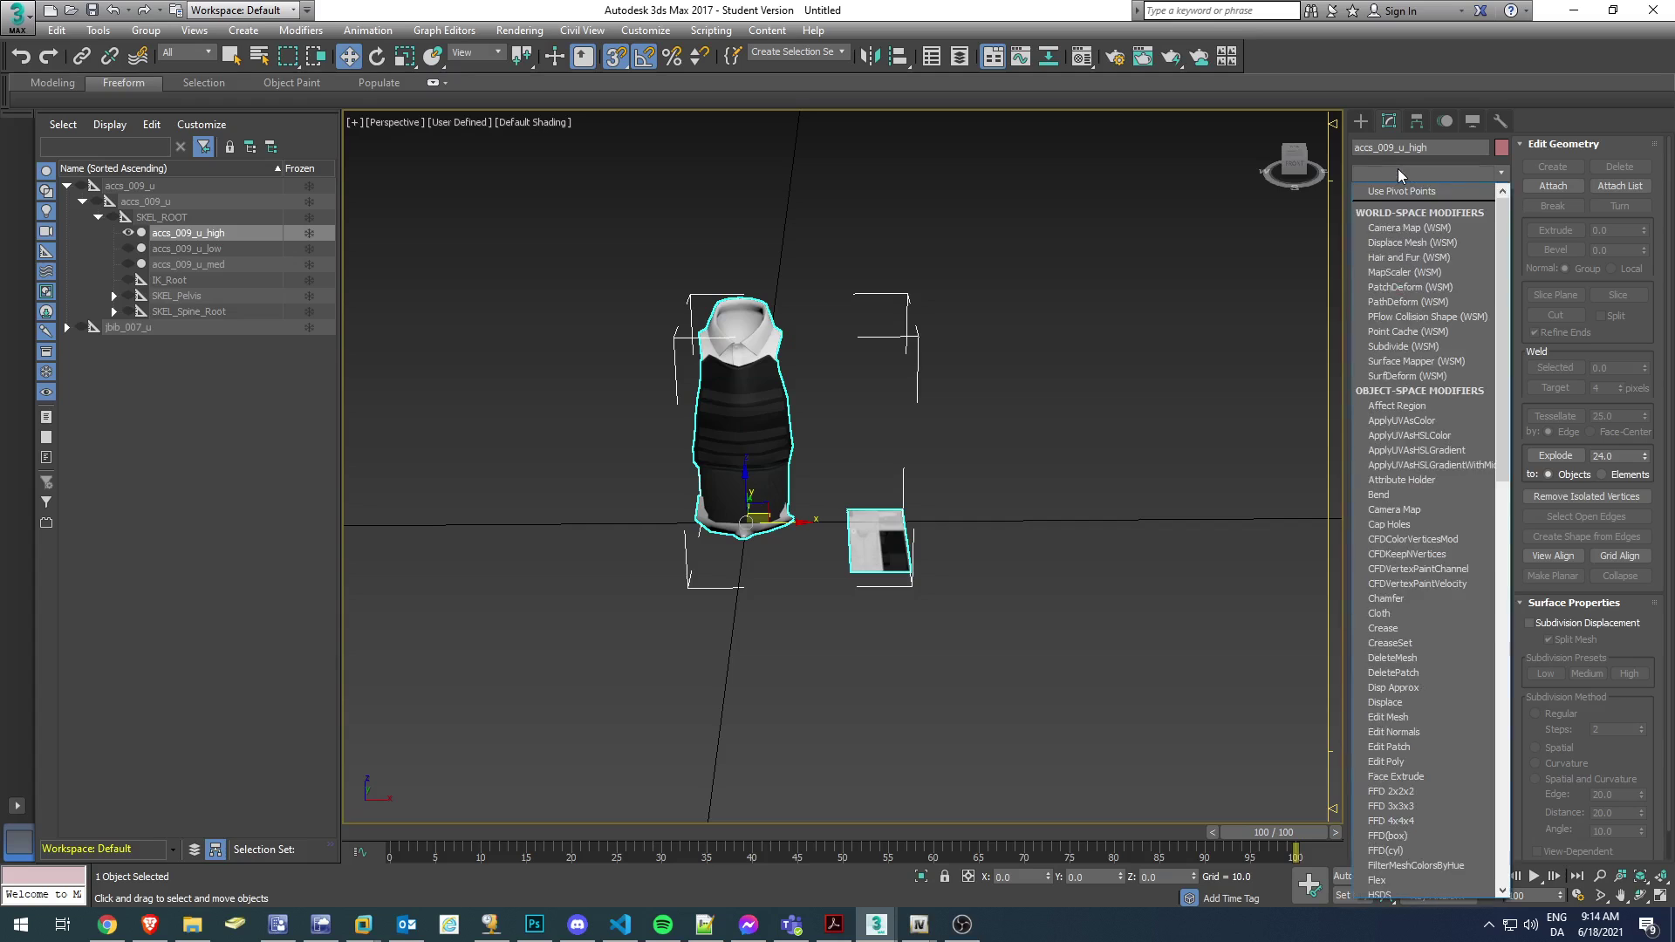
pyautogui.press('u')
pyautogui.press('Return')
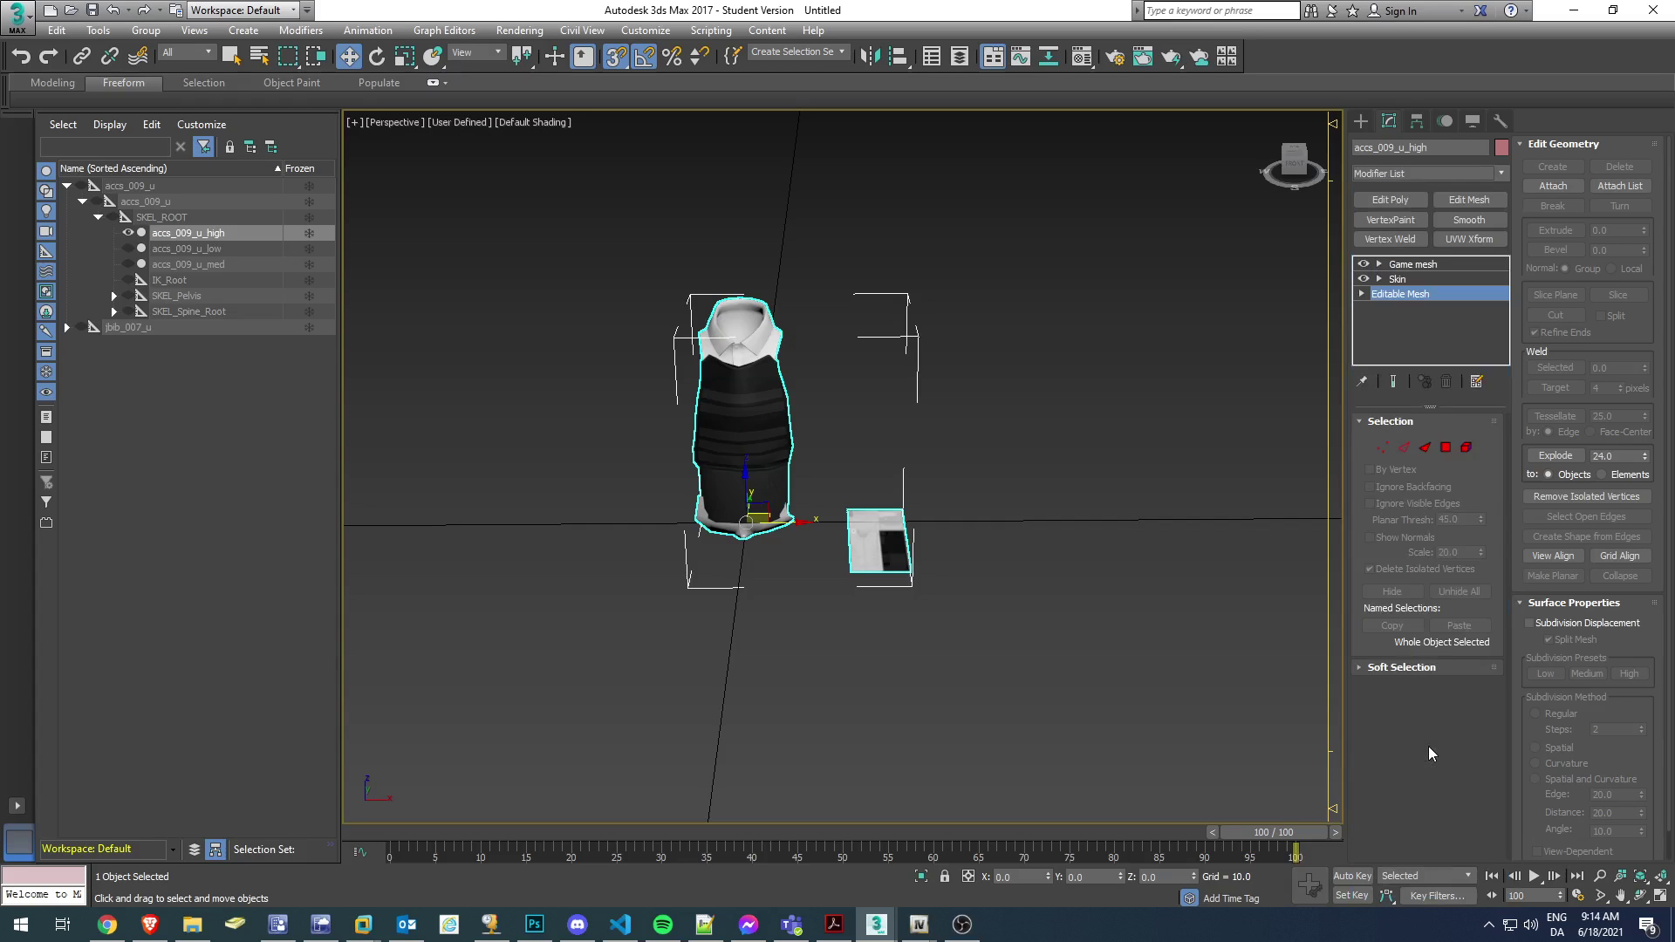
pyautogui.click(1427, 449)
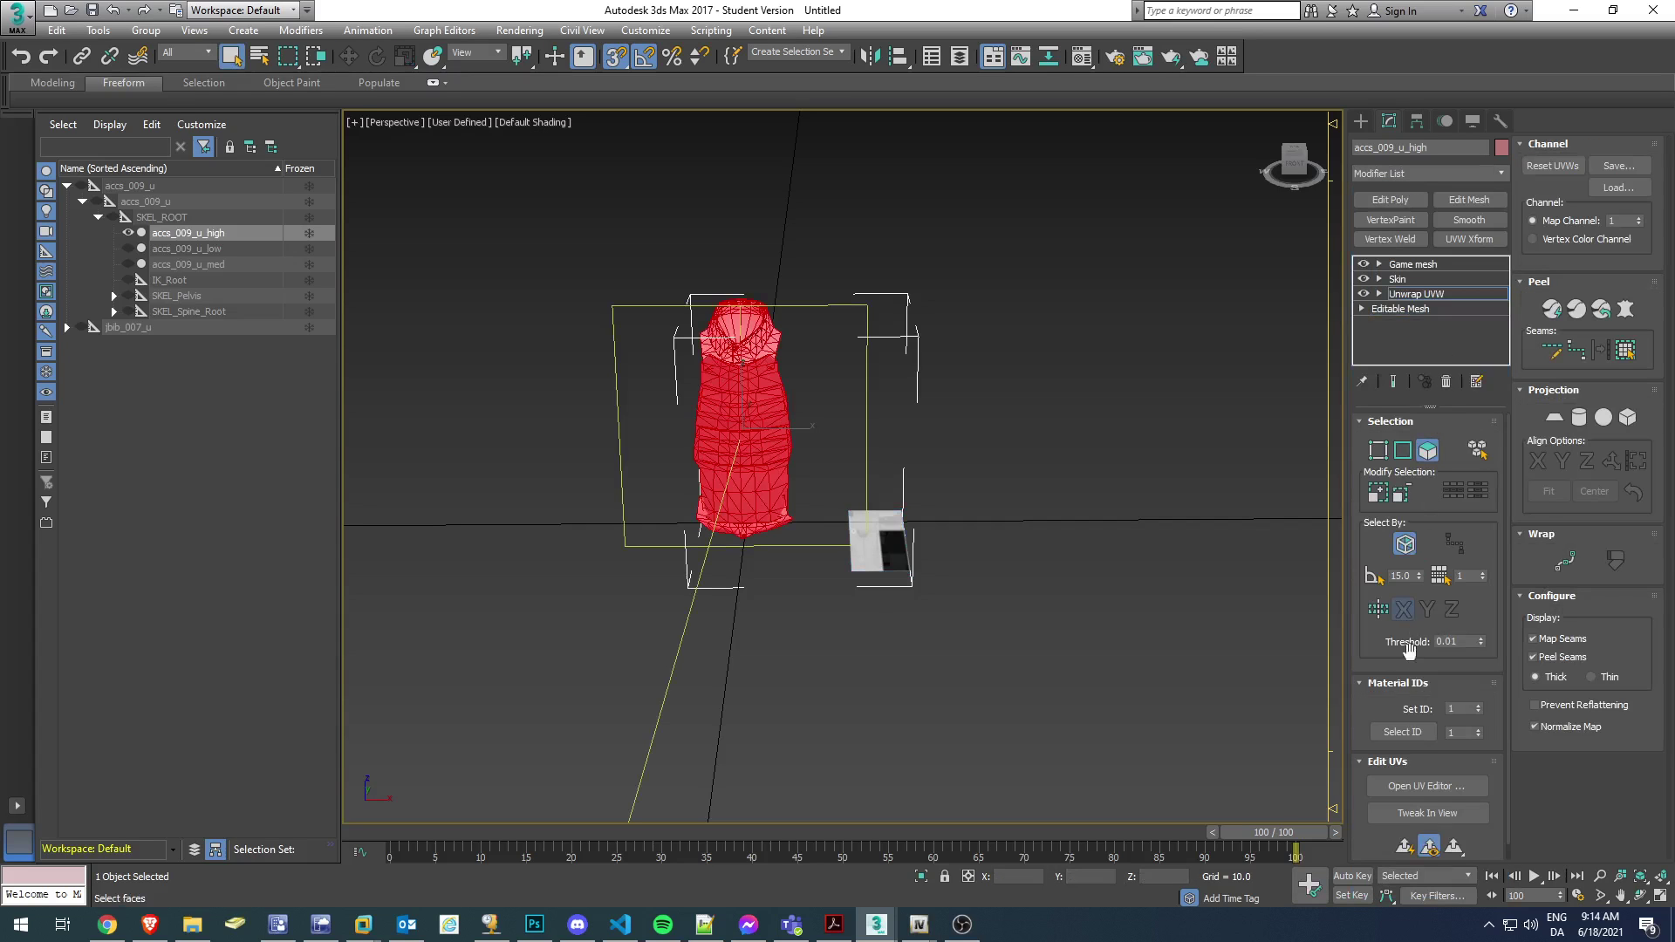
pyautogui.click(1427, 786)
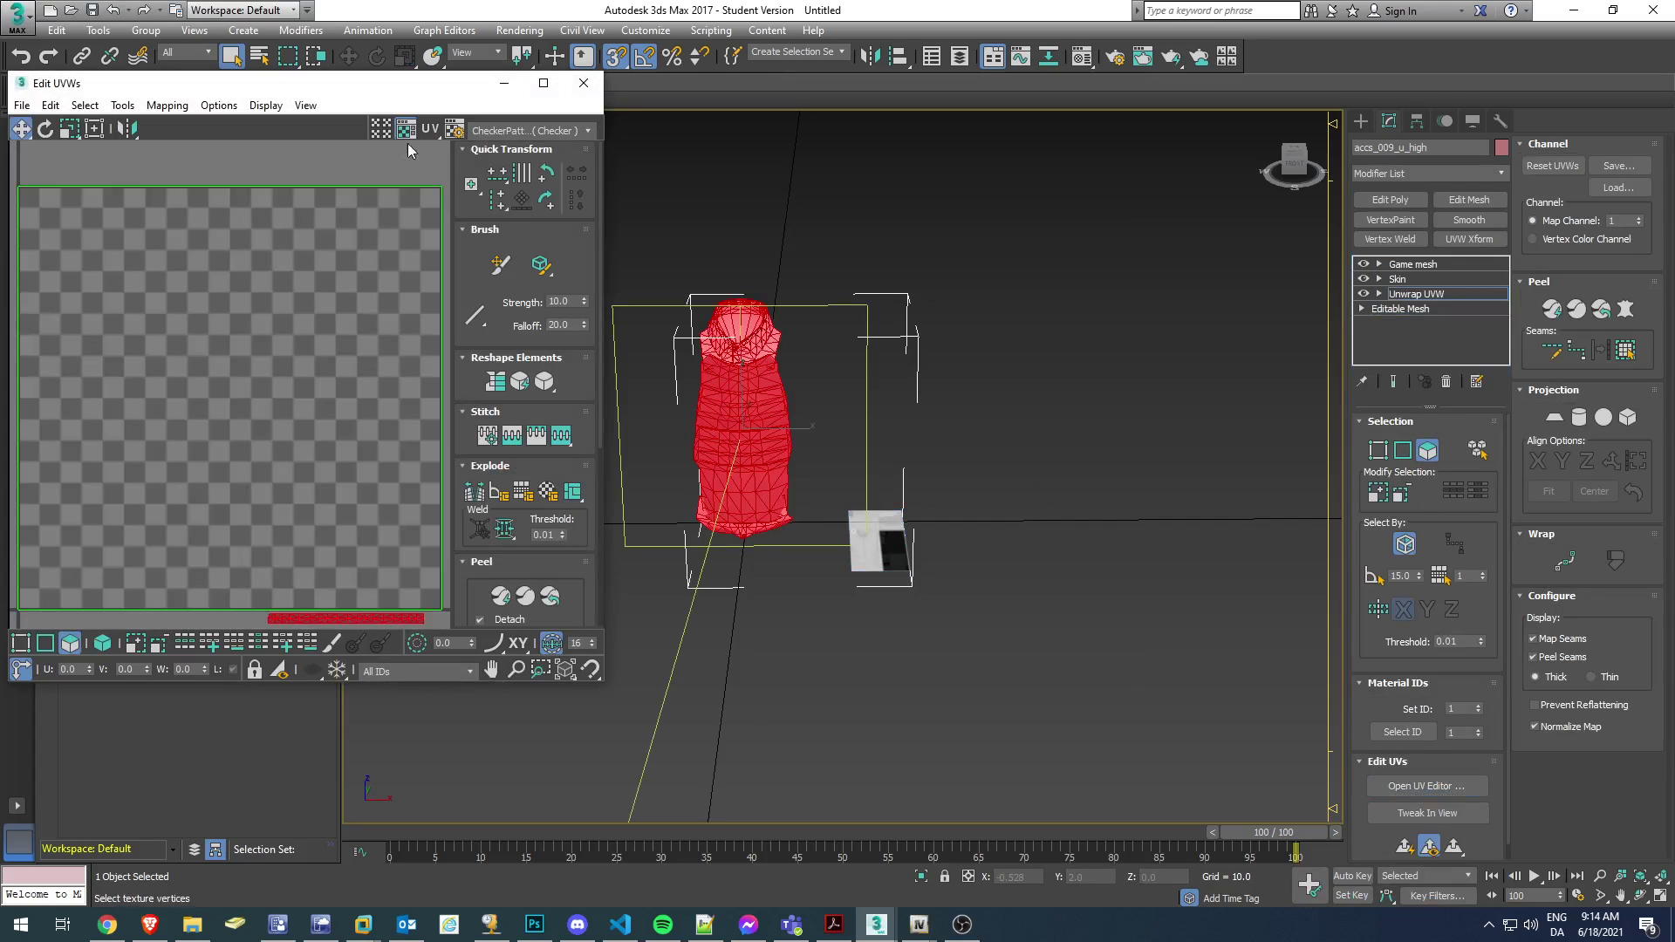
# Select all UV vertices of the shirt and plane and weld them with a threshold of 0.0.
pyautogui.click(171, 427)
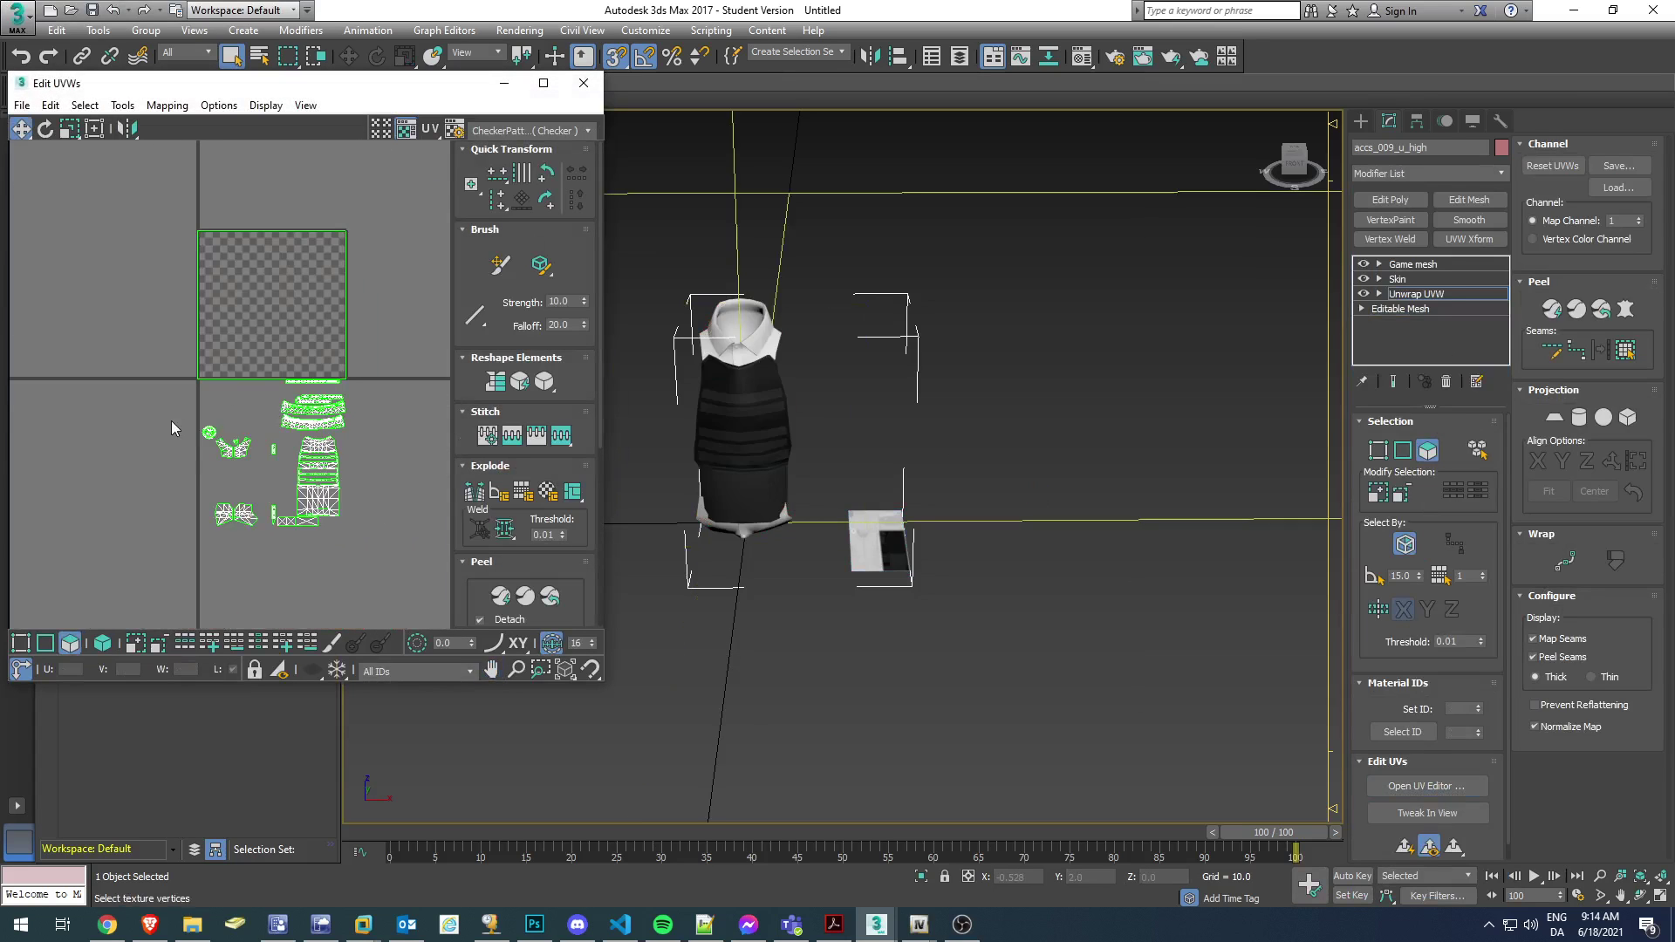
pyautogui.click(21, 643)
pyautogui.moveTo(105, 316); pyautogui.dragTo(389, 551)
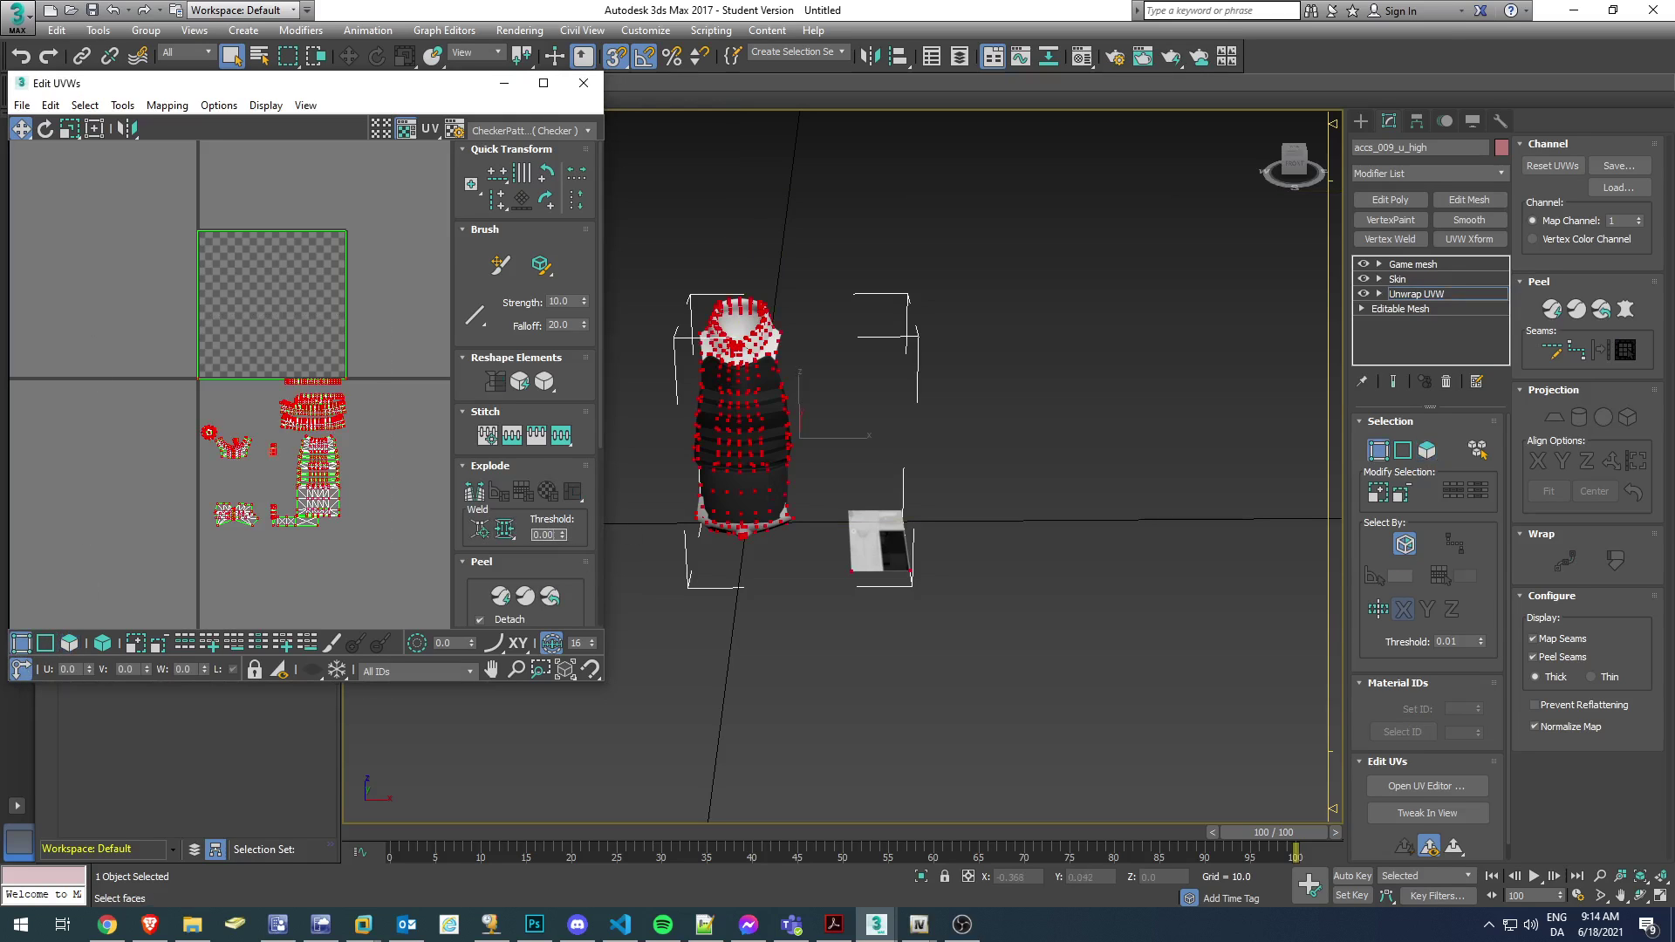
pyautogui.click(504, 529)
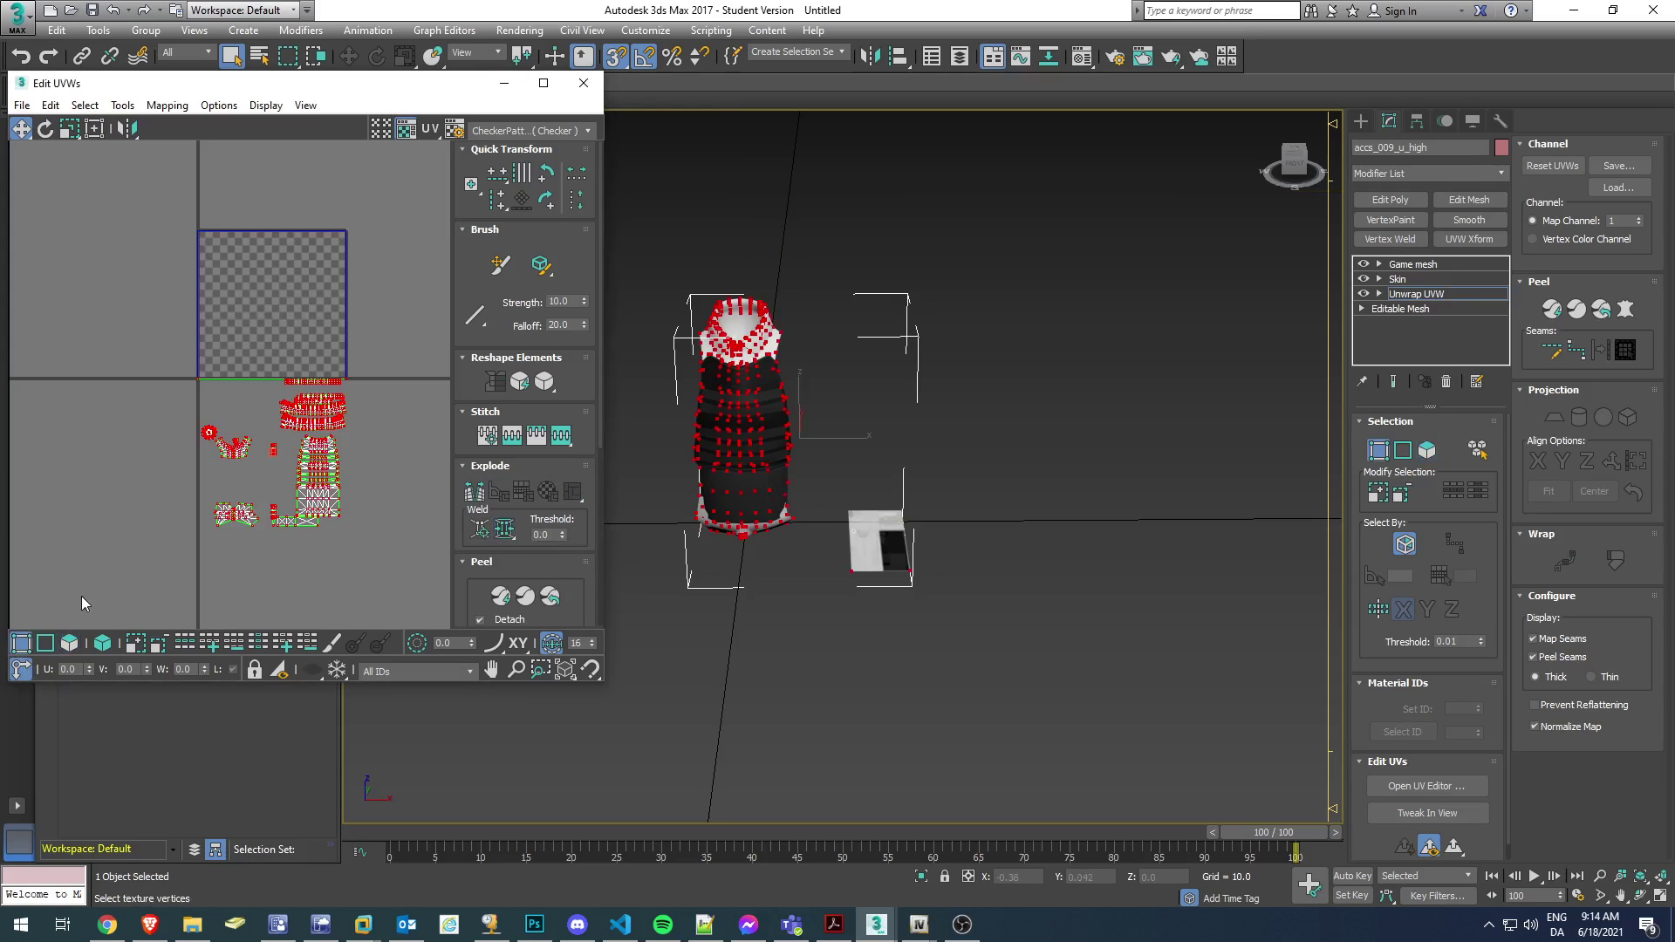
# Select all UV faces of the shirt and plane and move them by 1 in V.
pyautogui.click(69, 643)
pyautogui.moveTo(158, 572); pyautogui.dragTo(379, 379)
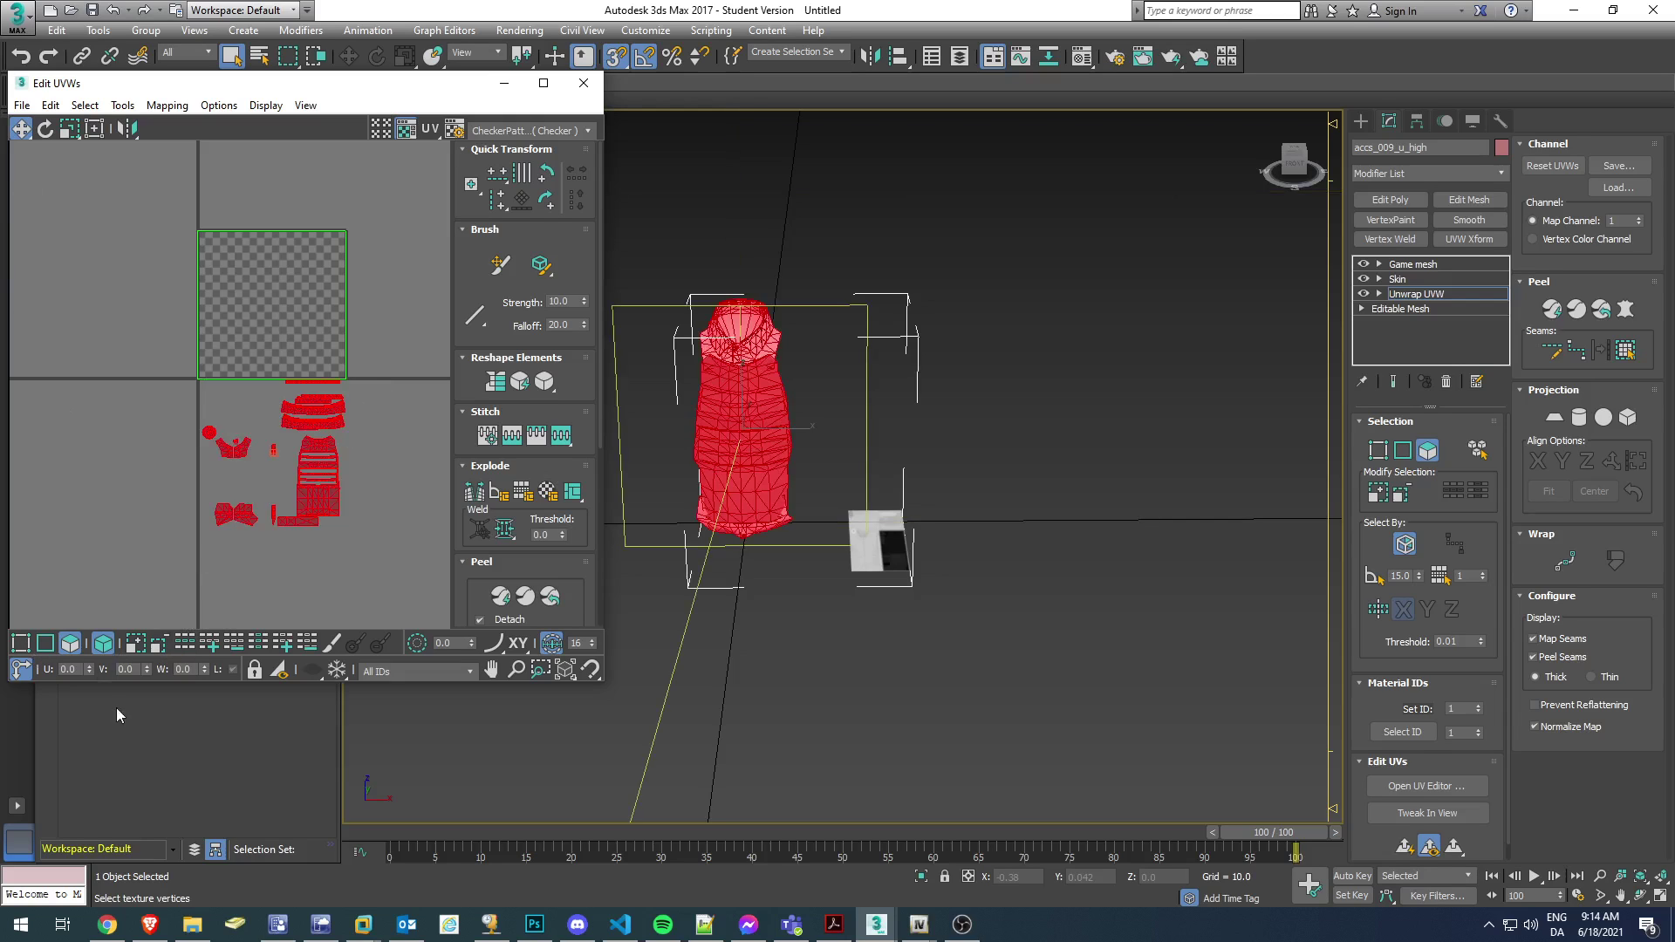
pyautogui.click(143, 669)
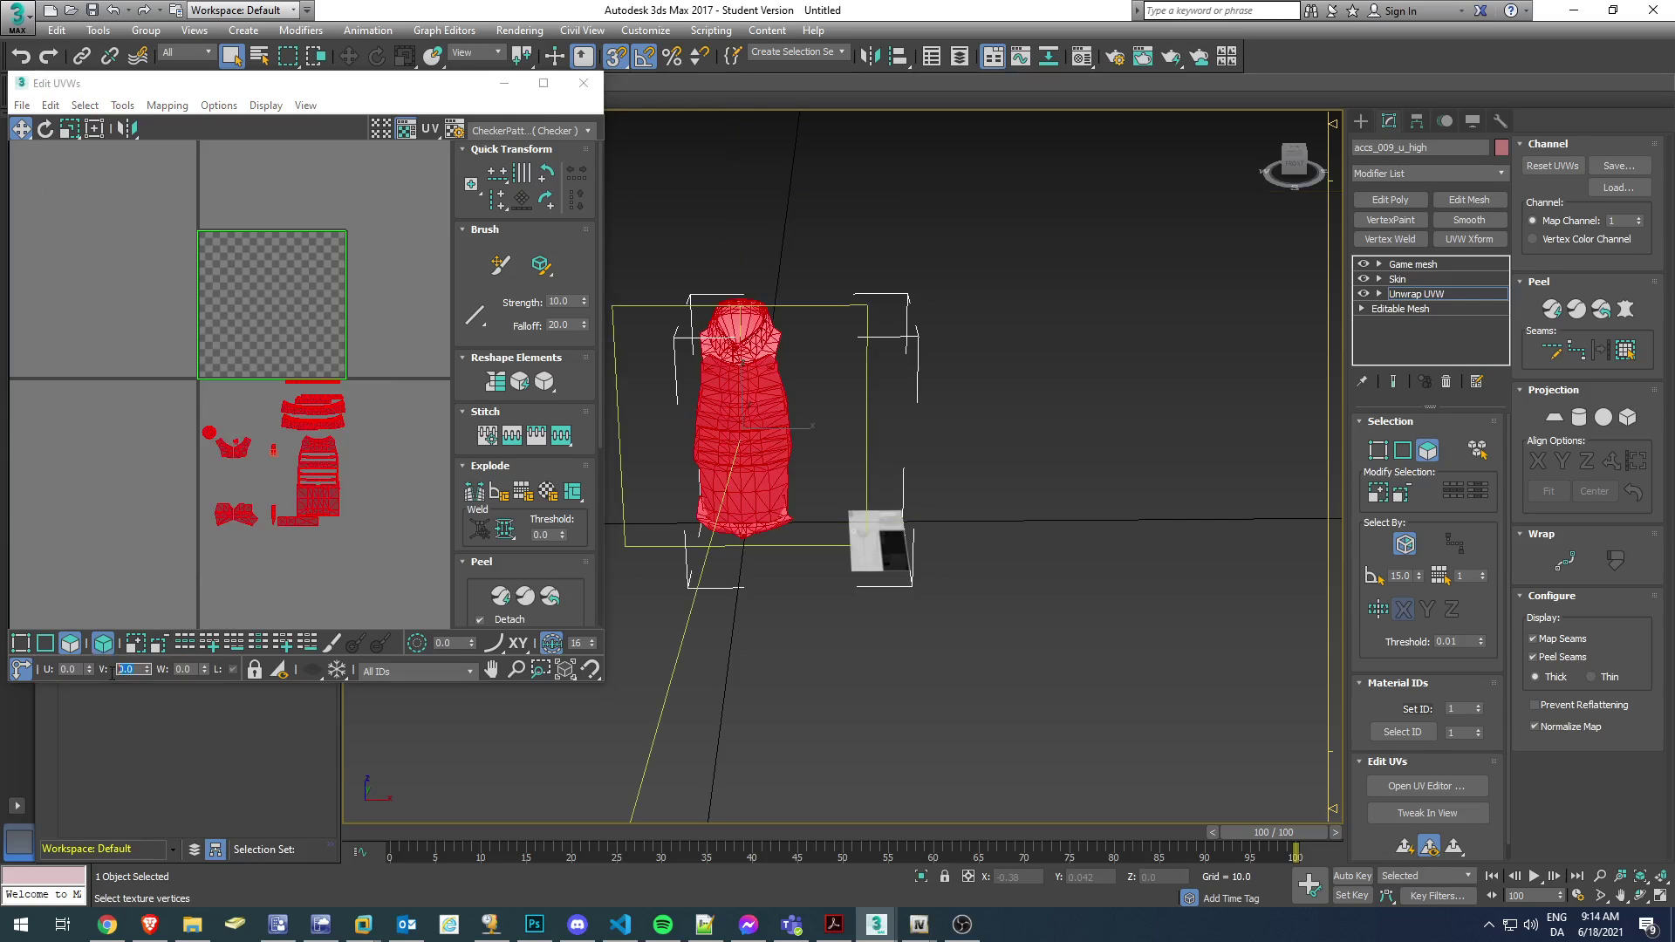
pyautogui.write('1')
pyautogui.click(190, 670)
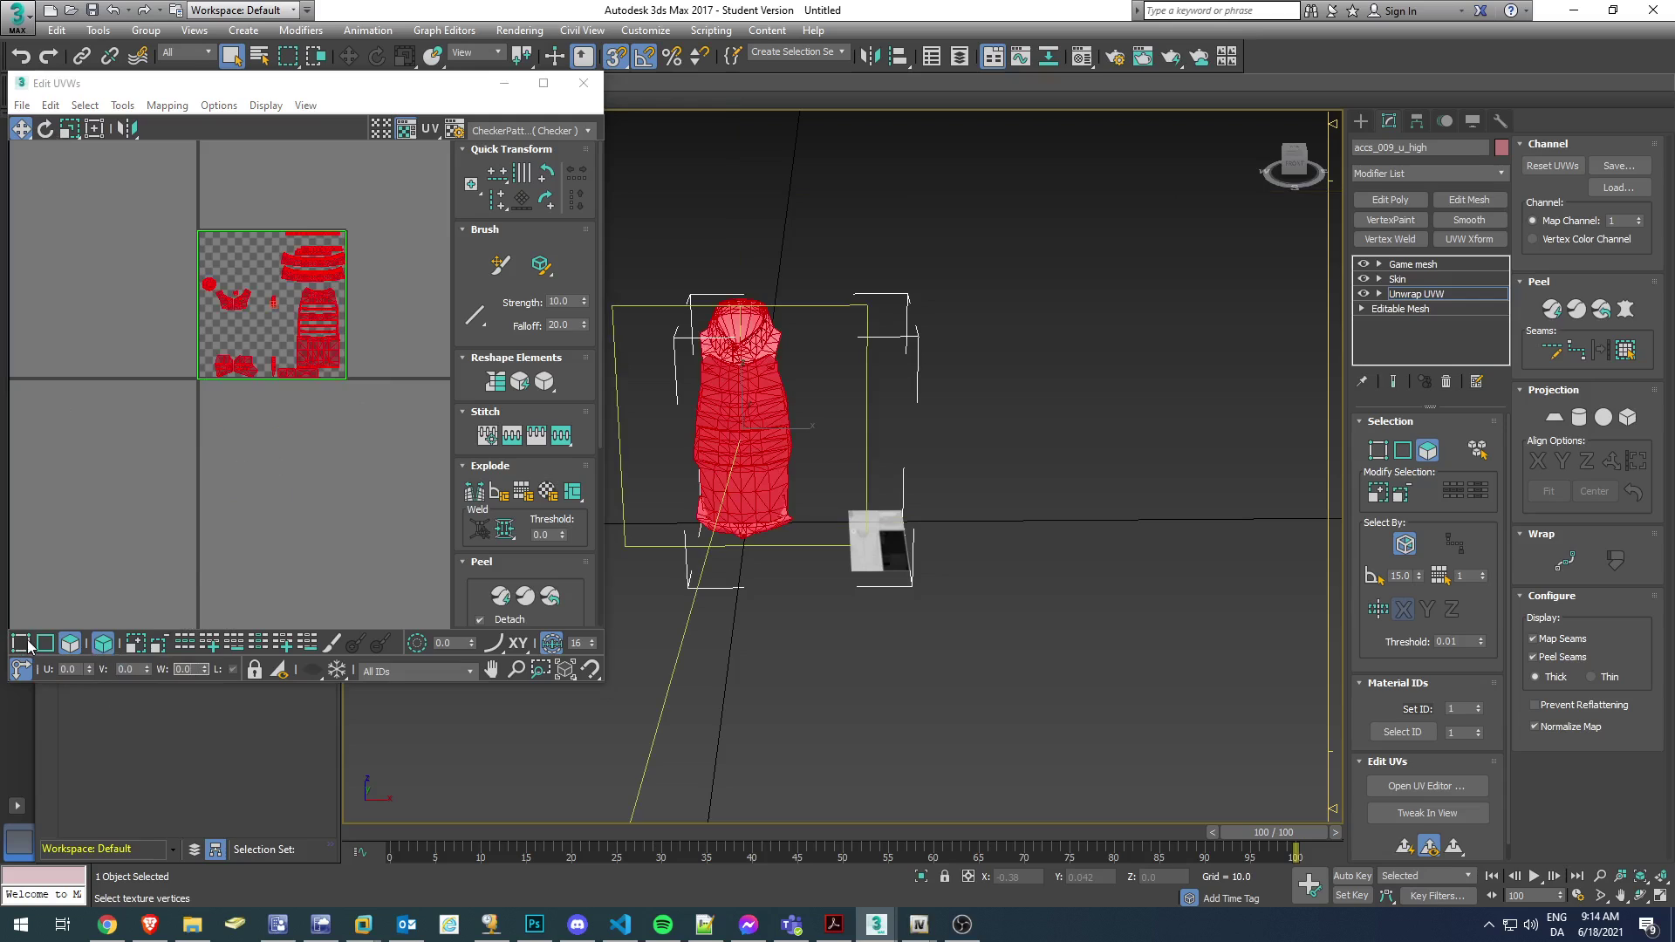
# Select all UV vertices, turn on snapping in the UV editor and scale them to 50% in U.
pyautogui.click(20, 643)
pyautogui.moveTo(164, 210); pyautogui.dragTo(373, 478)
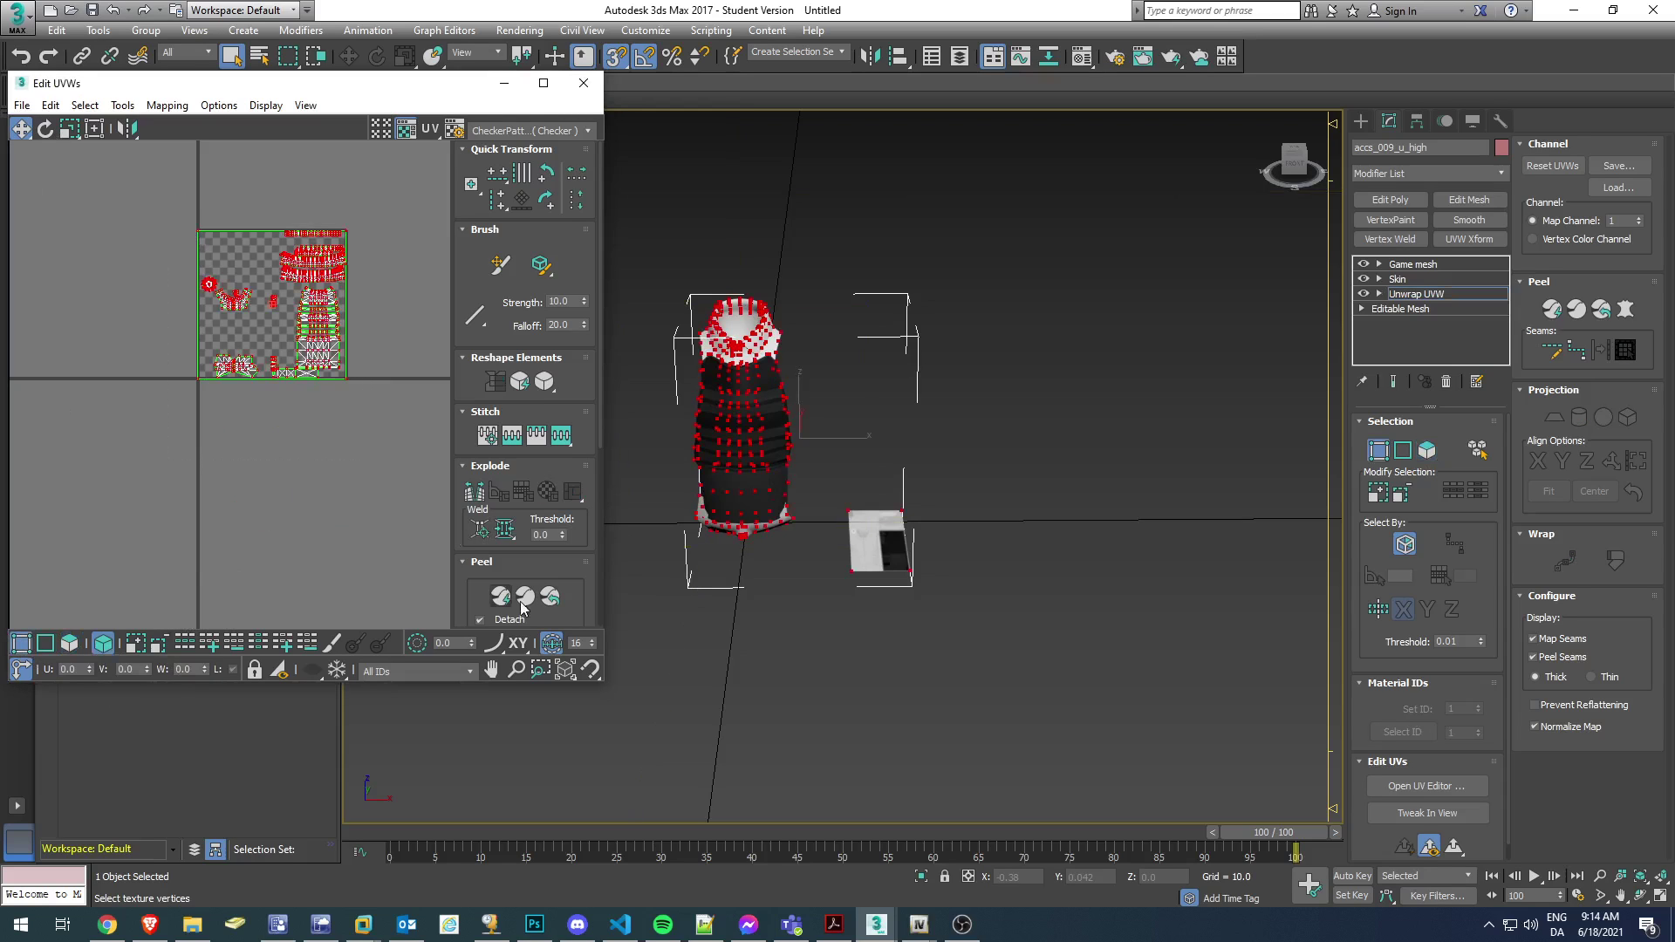
pyautogui.click(590, 669)
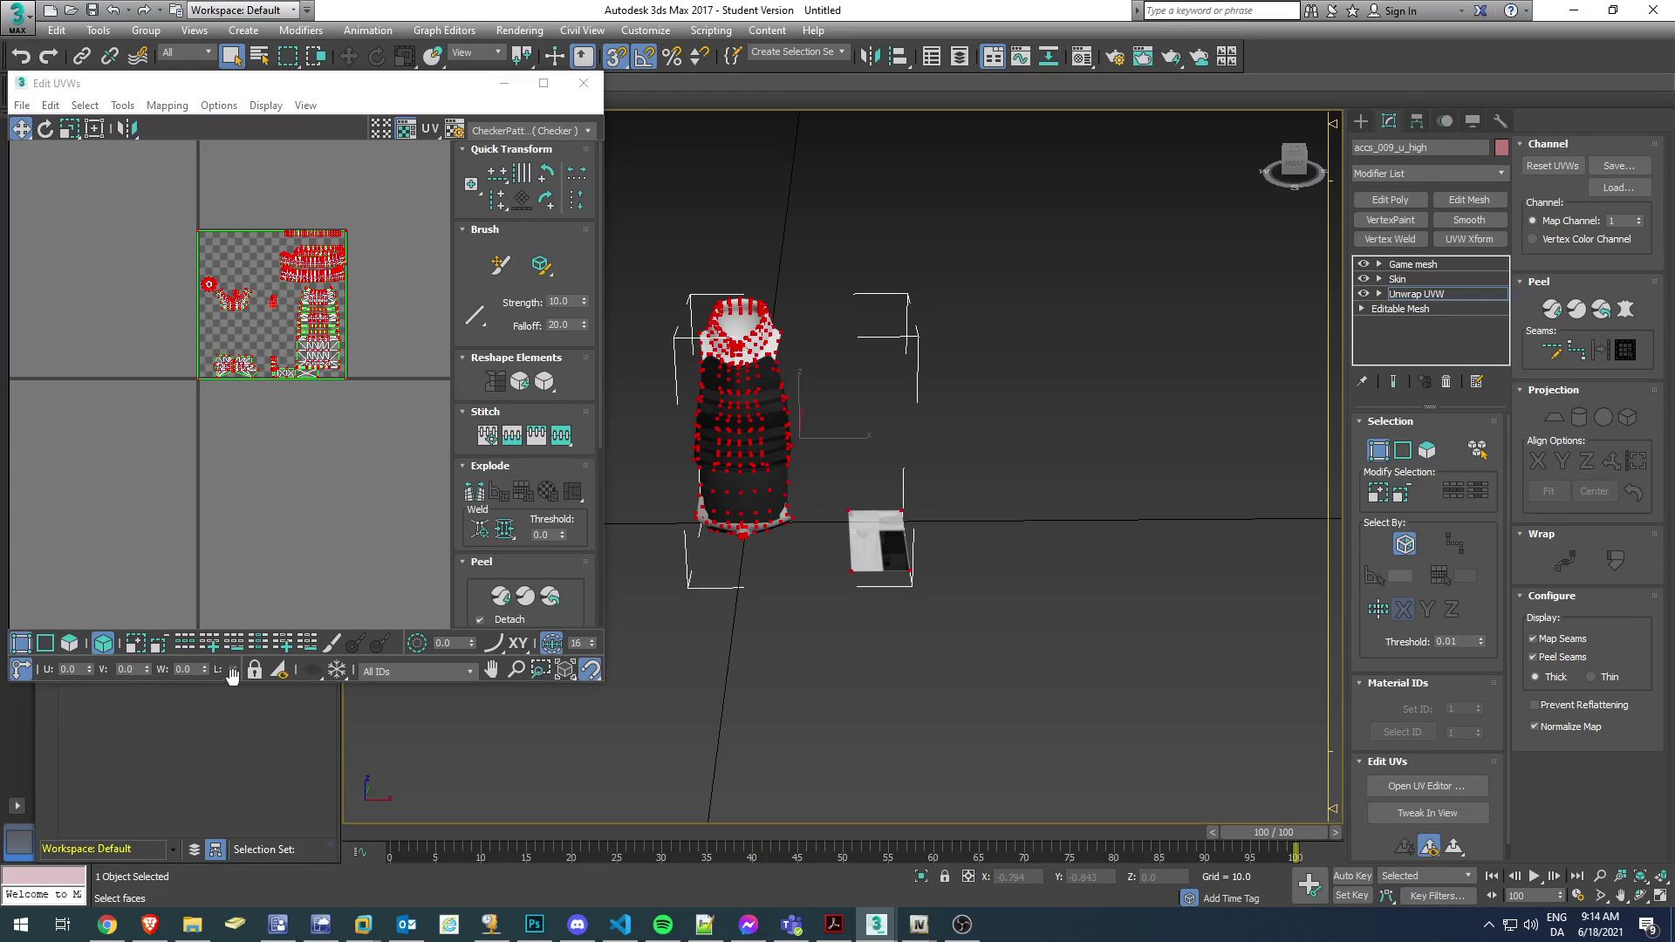
pyautogui.click(72, 130)
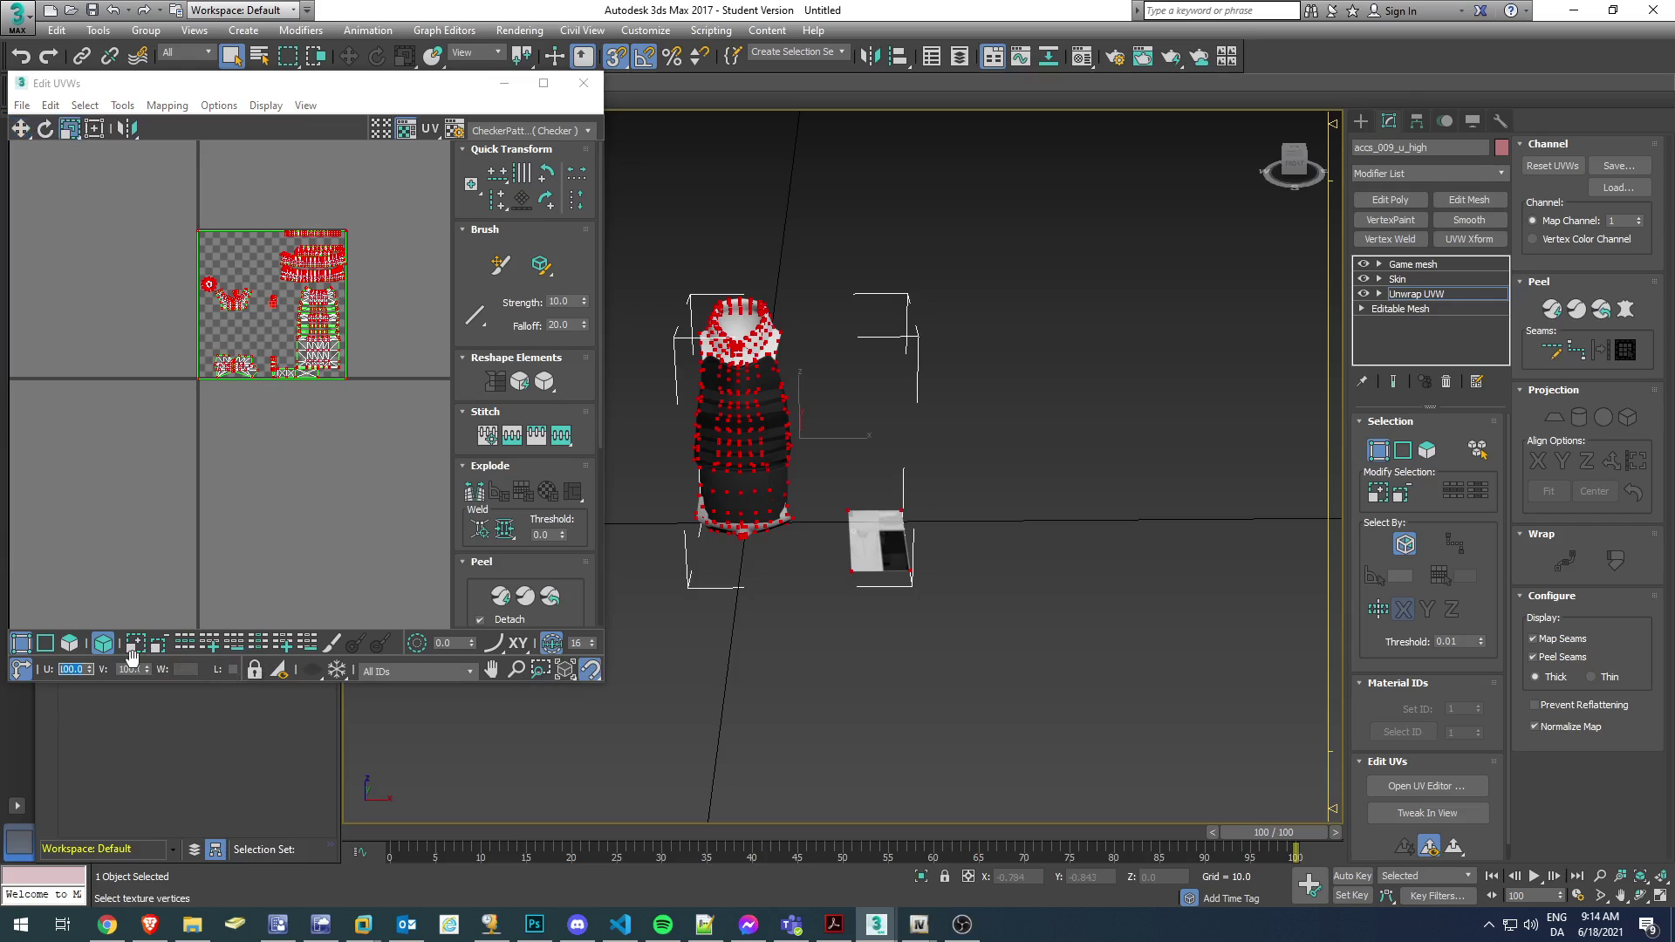
pyautogui.write('50')
pyautogui.press('Return')
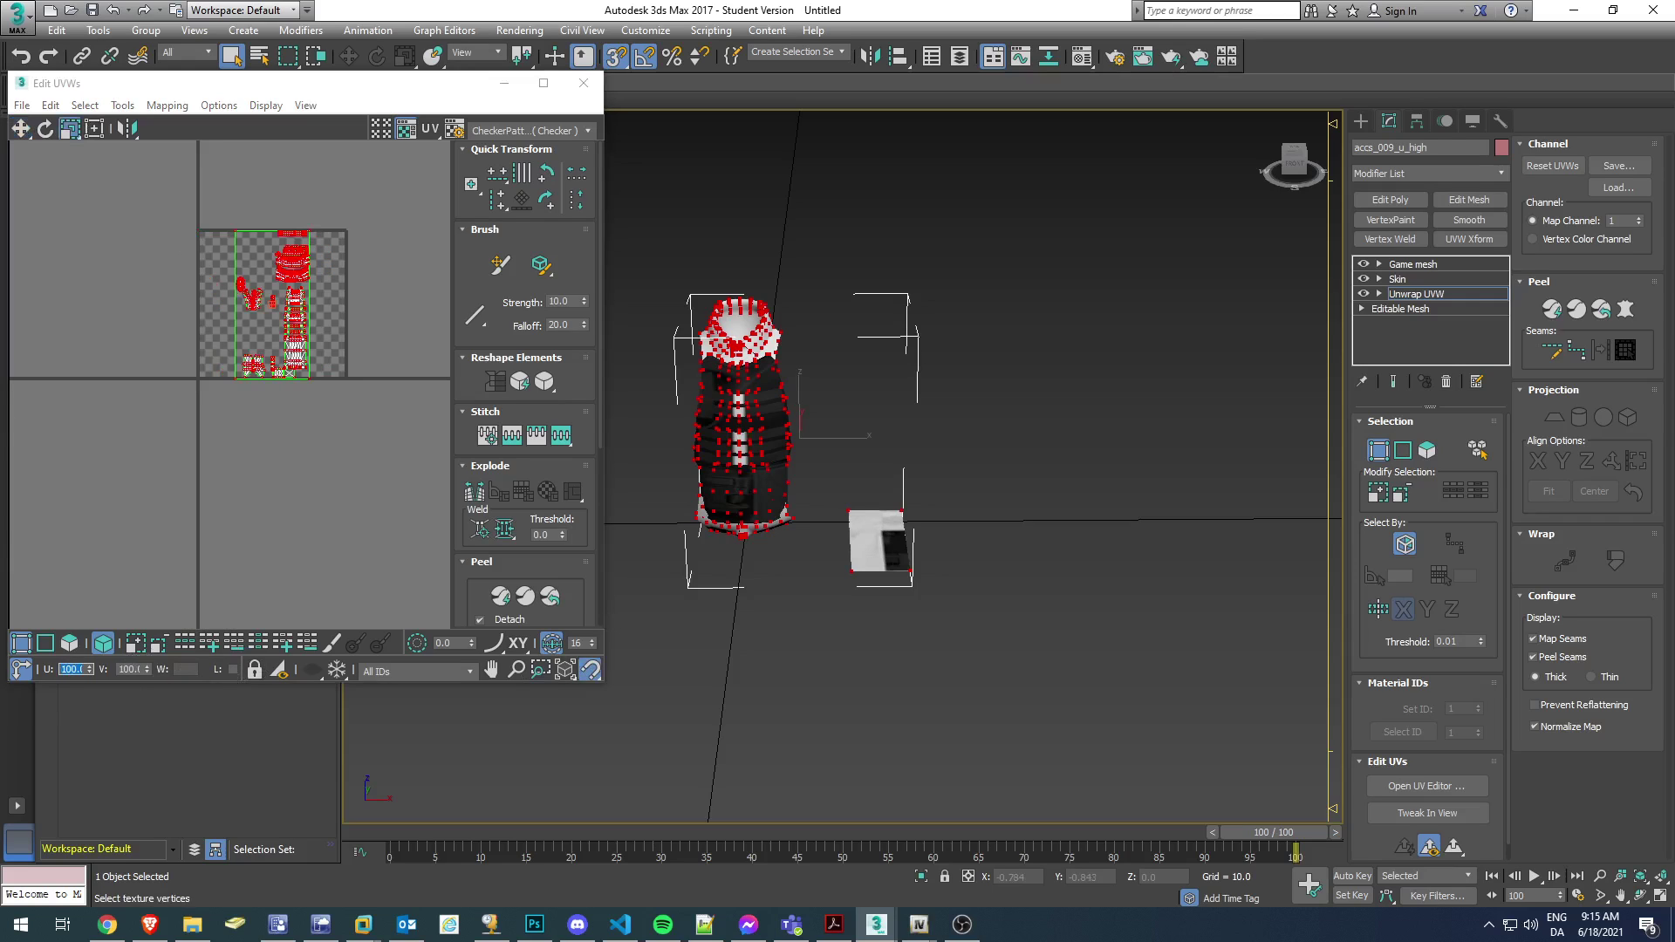
# Move the narrowed UV layout so its lower-left corner snaps to the lower-left corner of the UV tile.
pyautogui.click(21, 129)
pyautogui.scroll(5, 210, 396)
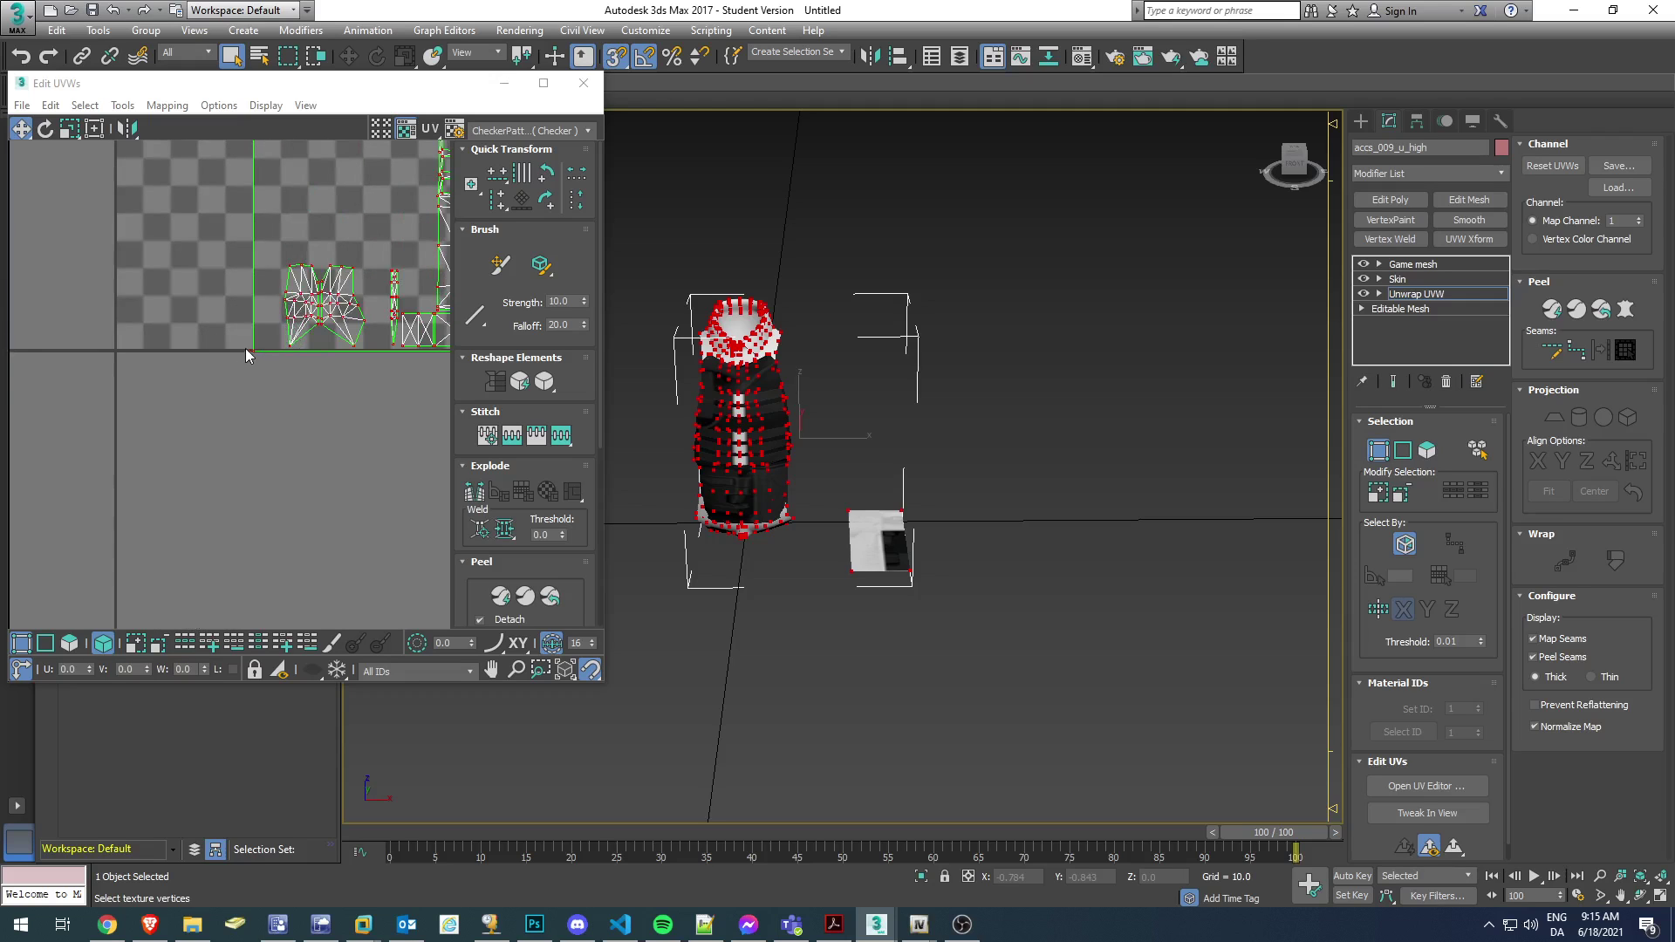
pyautogui.moveTo(245, 353); pyautogui.dragTo(110, 344)
pyautogui.scroll(-4, 110, 344)
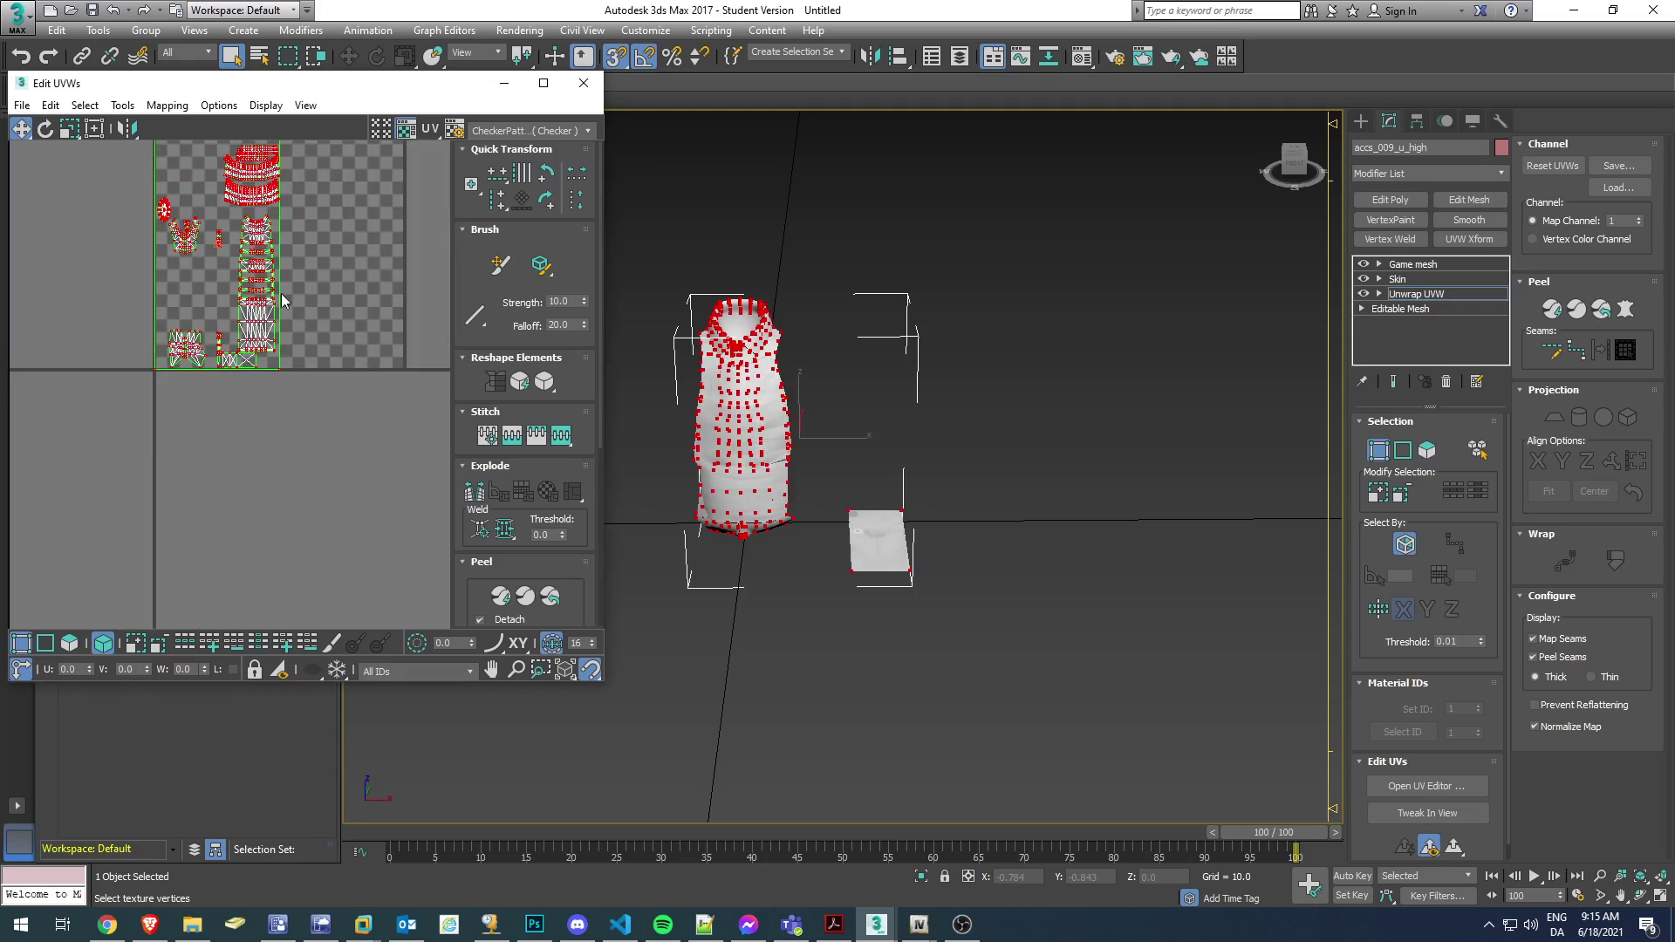
pyautogui.moveTo(283, 247); pyautogui.dragTo(285, 335, button='middle')
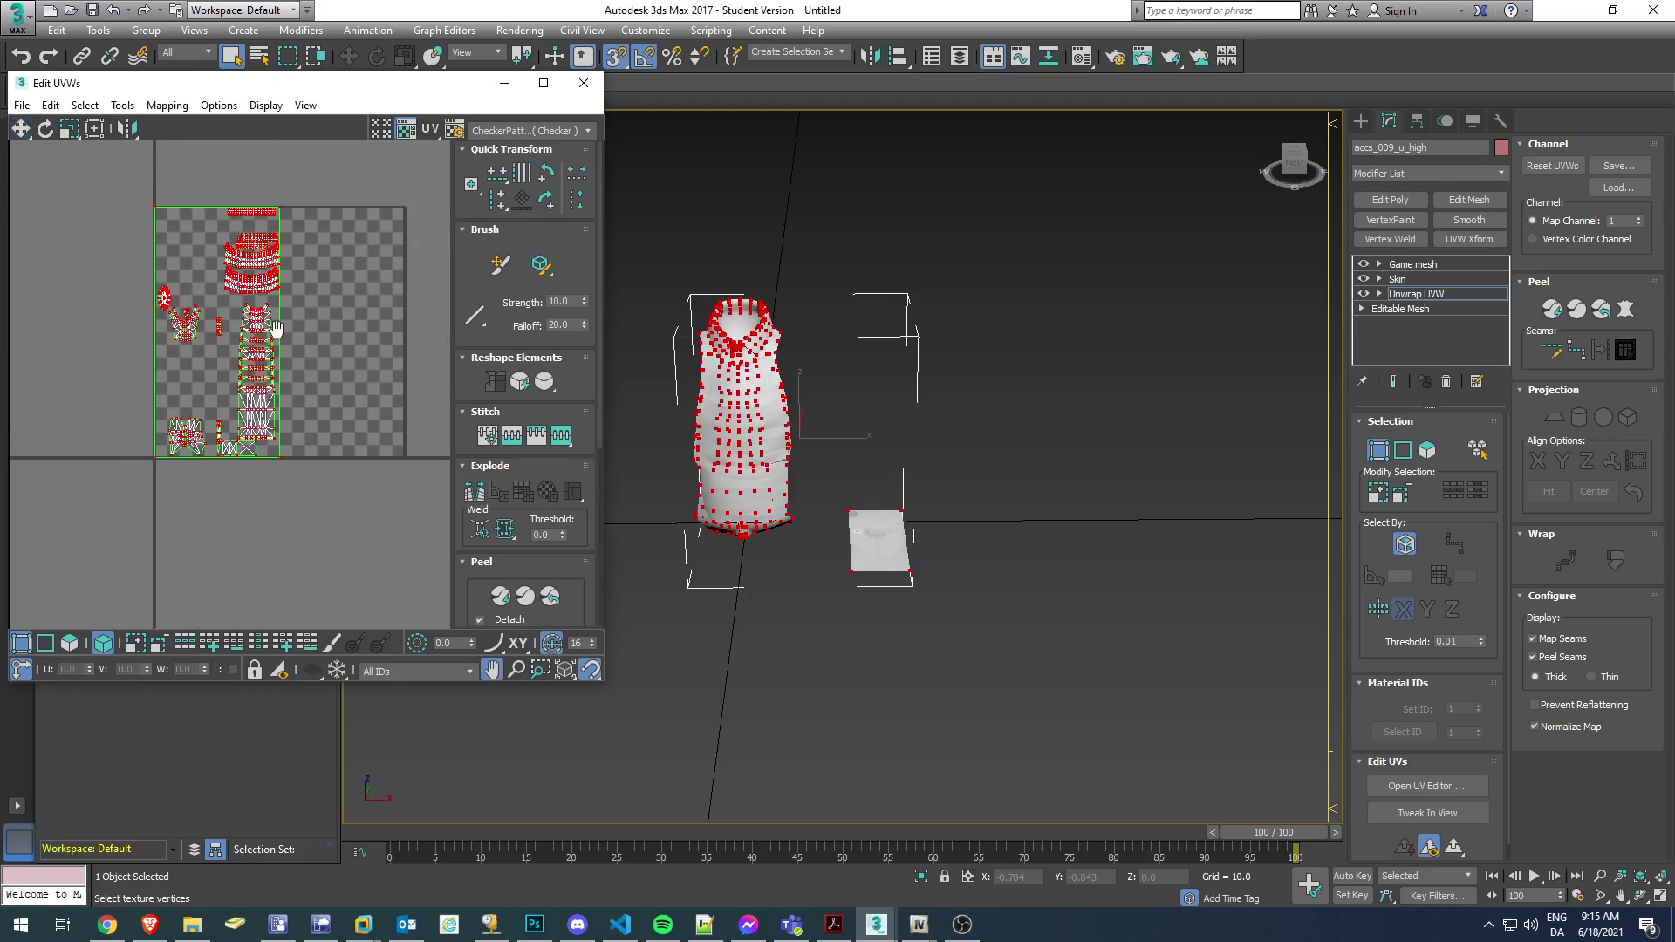
# Close the UV editor and collapse the Unwrap UVW modifier into the Editable Mesh.
pyautogui.click(584, 83)
pyautogui.rightClick(1466, 295)
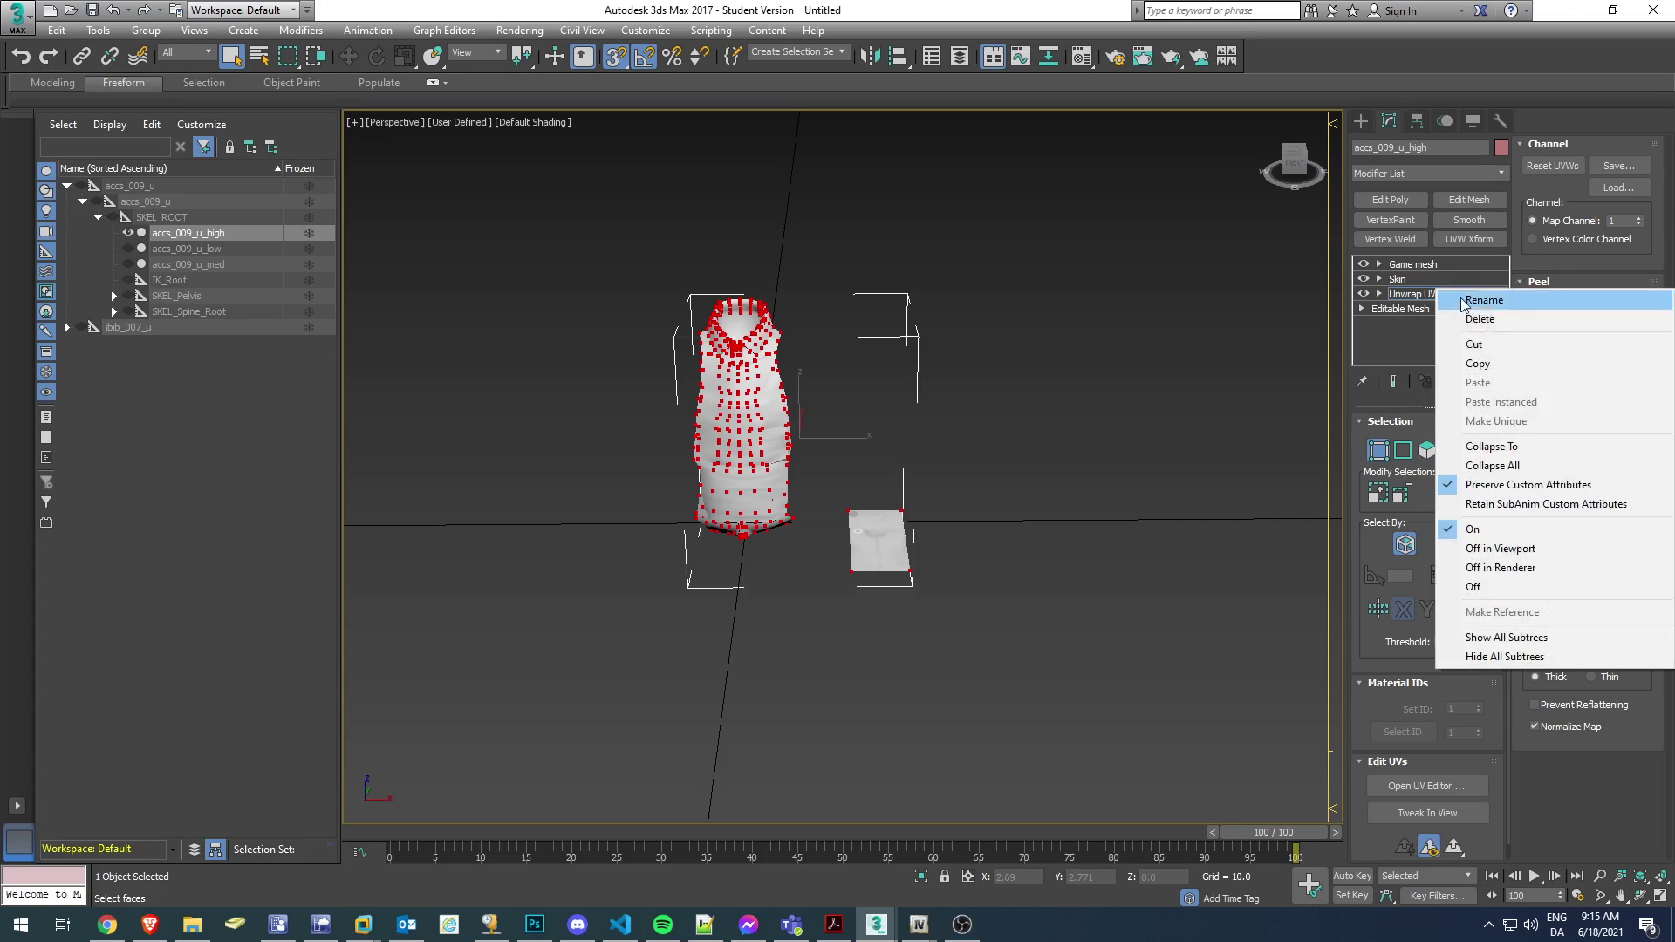
pyautogui.click(1491, 447)
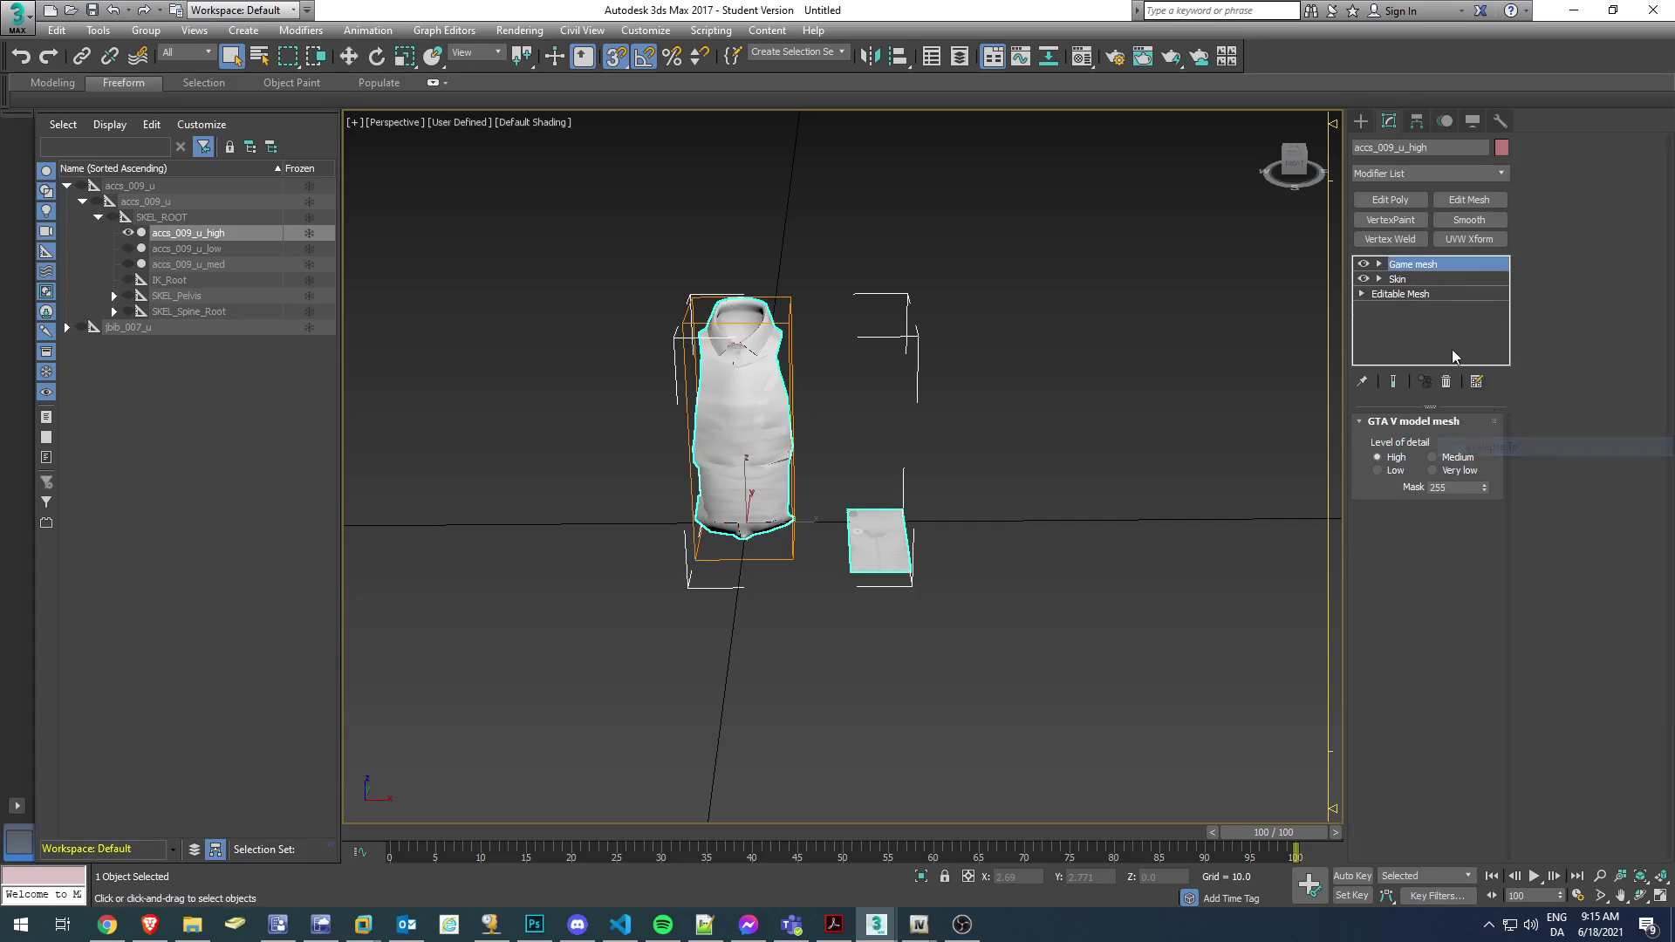
# Delete the attached plane element from the accs_009_u_high mesh, exit element editing and deselect the model.
pyautogui.click(1394, 293)
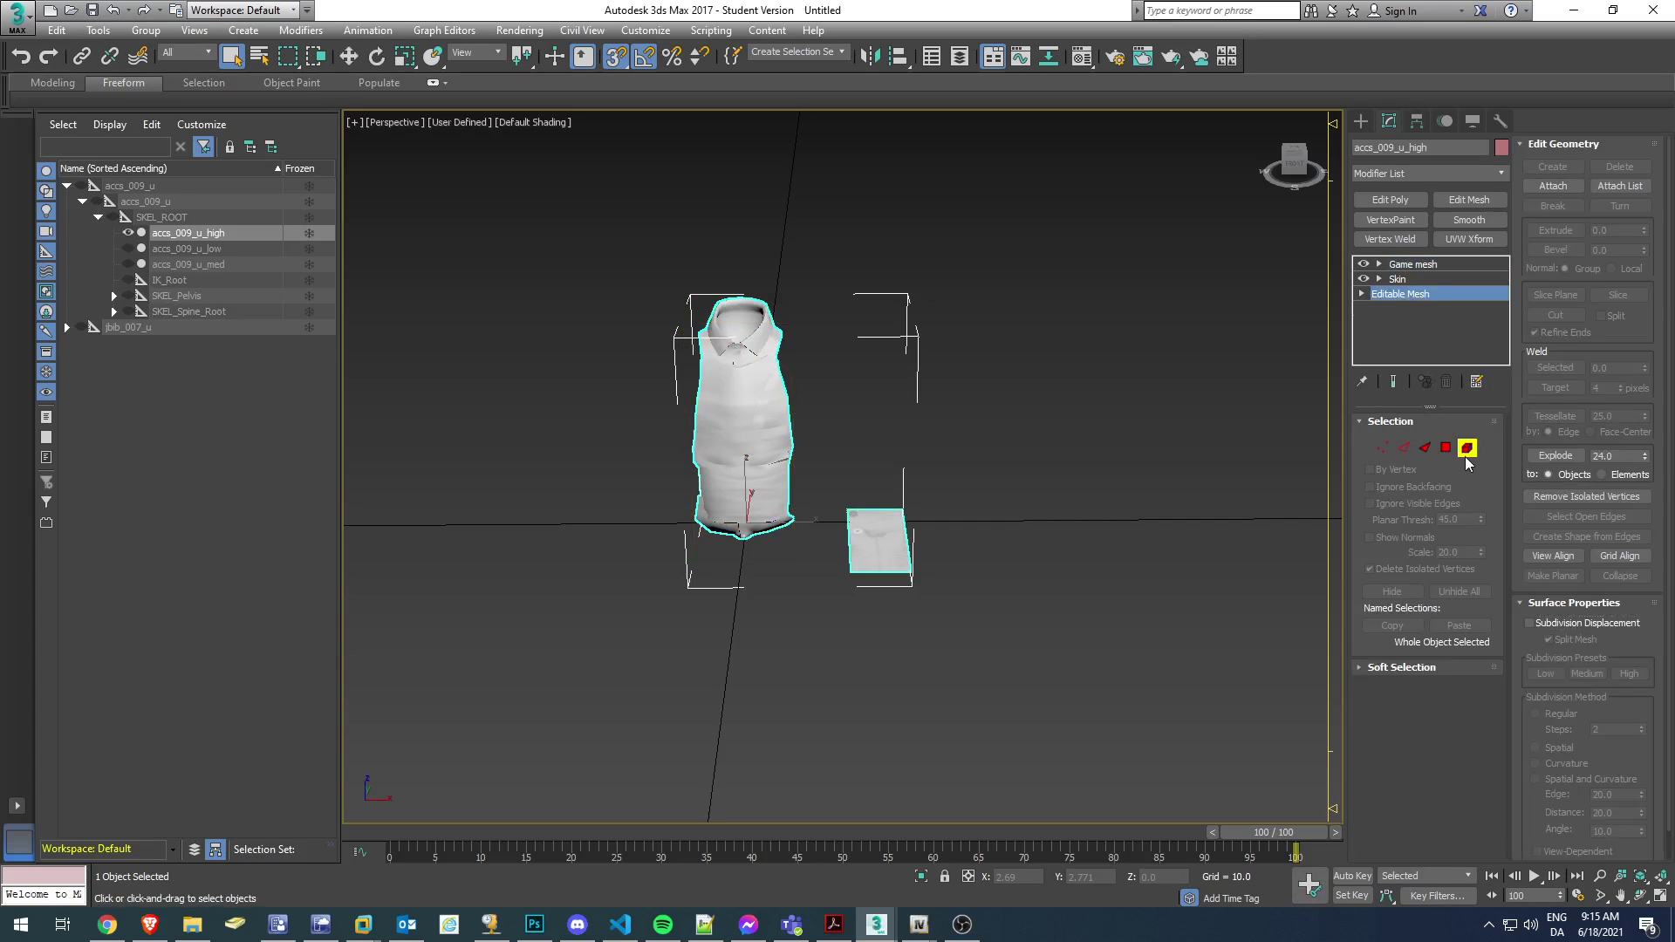
pyautogui.click(1465, 449)
pyautogui.click(877, 541)
pyautogui.press('Delete')
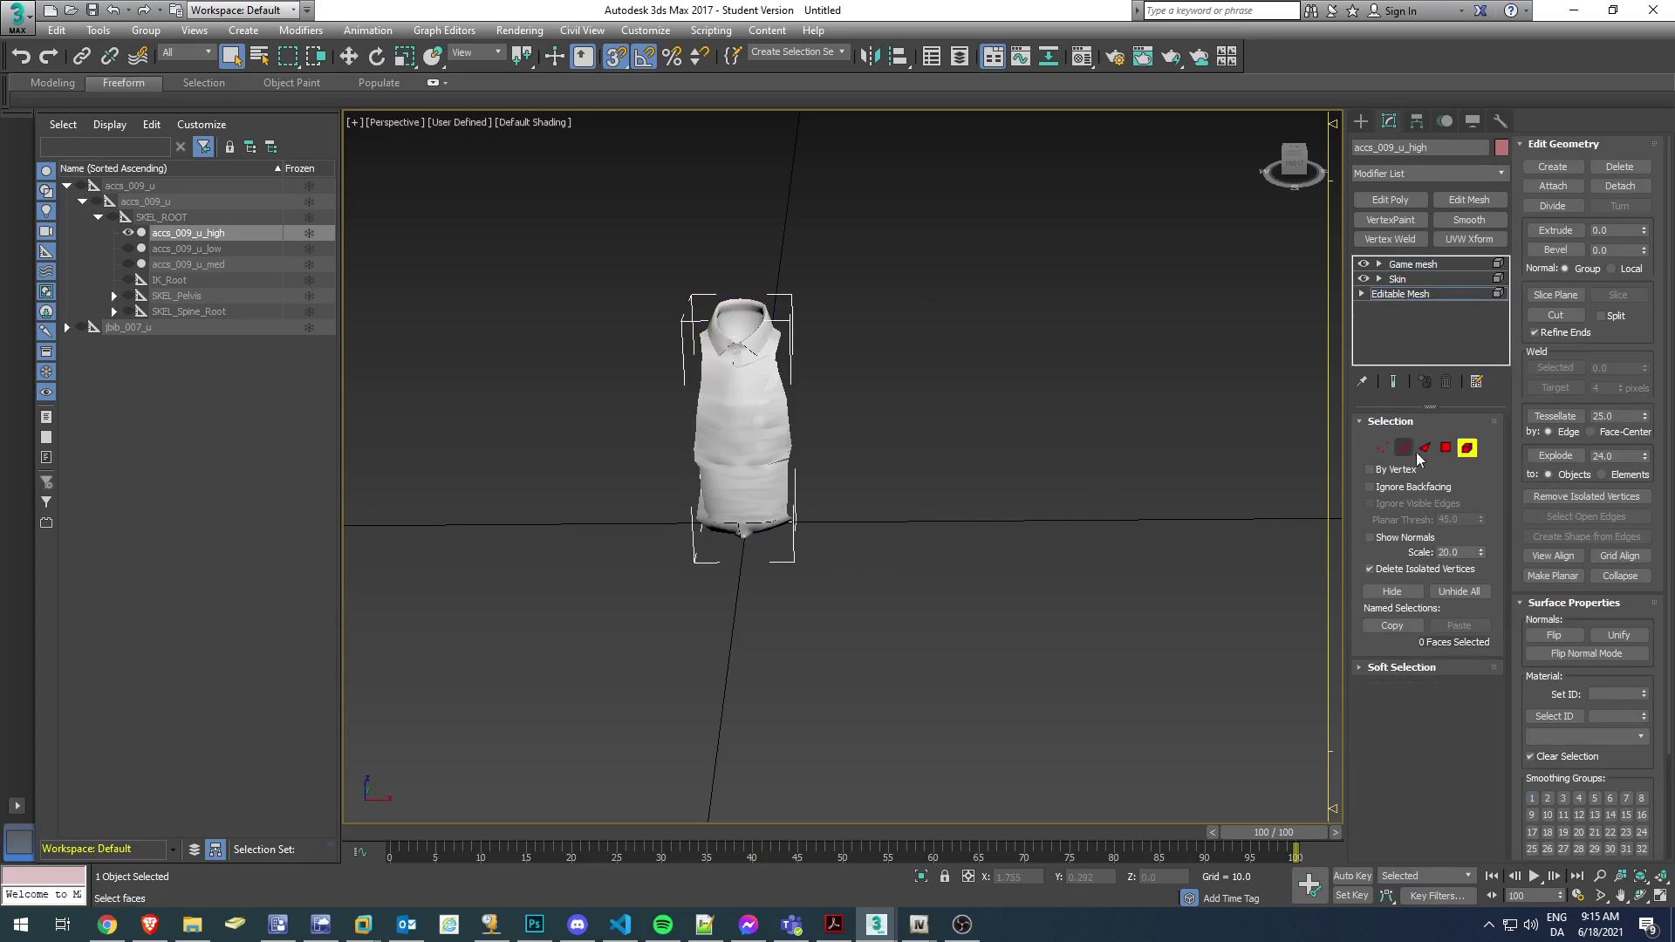
pyautogui.click(1466, 448)
pyautogui.click(844, 448)
pyautogui.scroll(2, 774, 366)
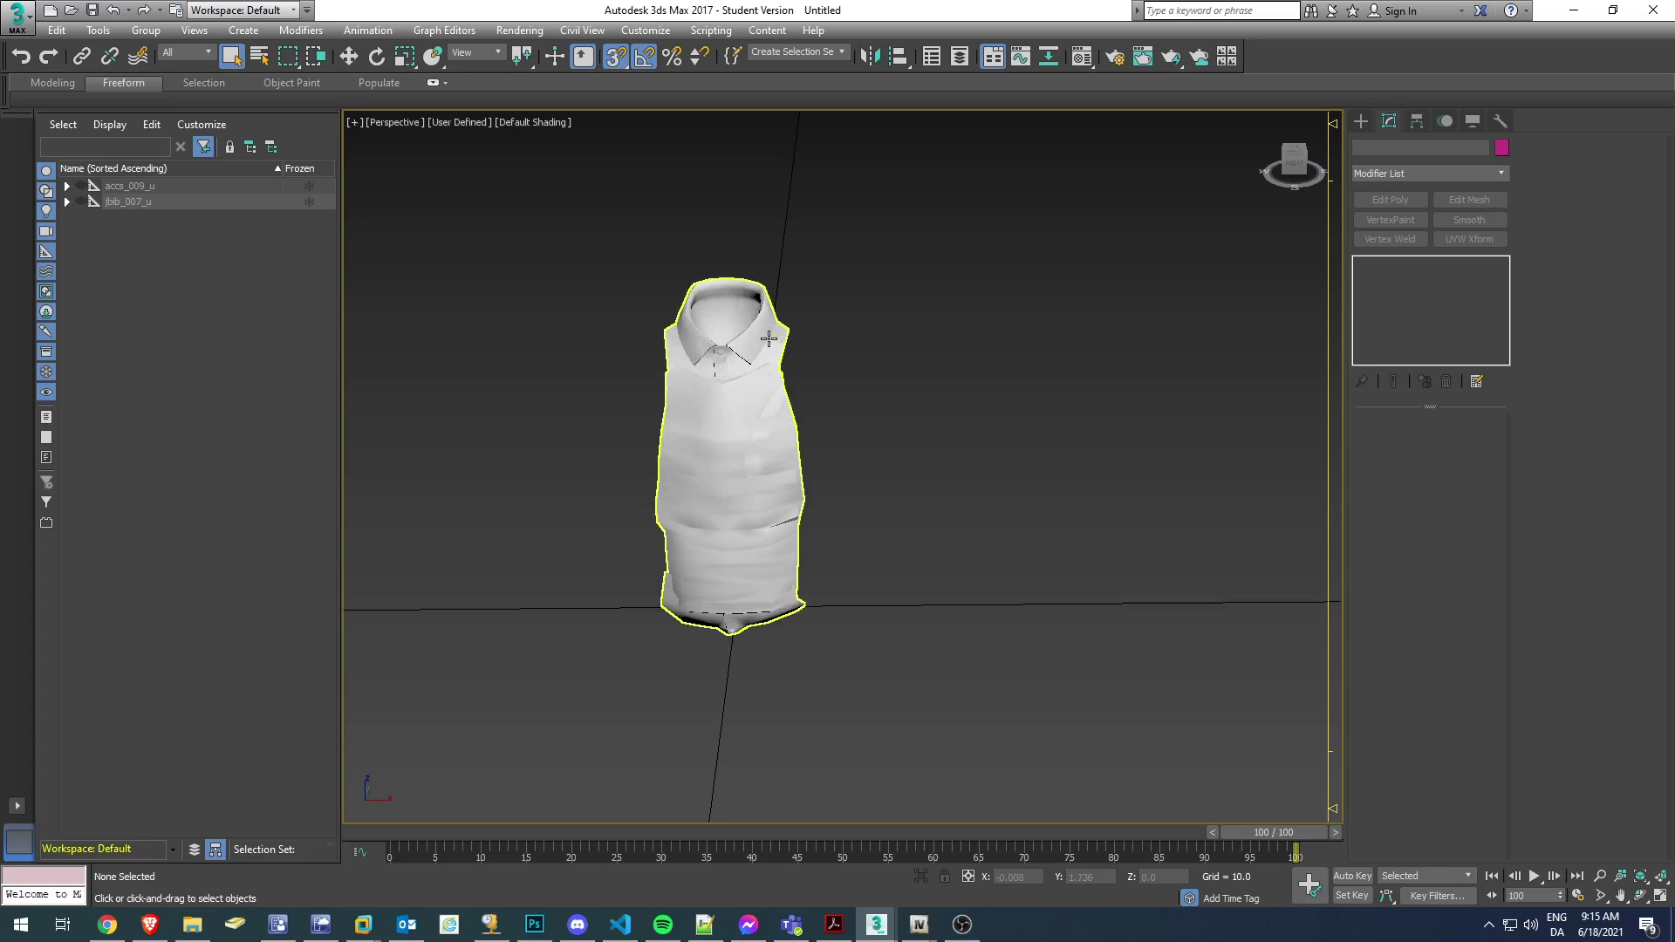
# Expand the jbib_007_u hierarchy, select jbib_007_u_high and make it visible.
pyautogui.click(66, 200)
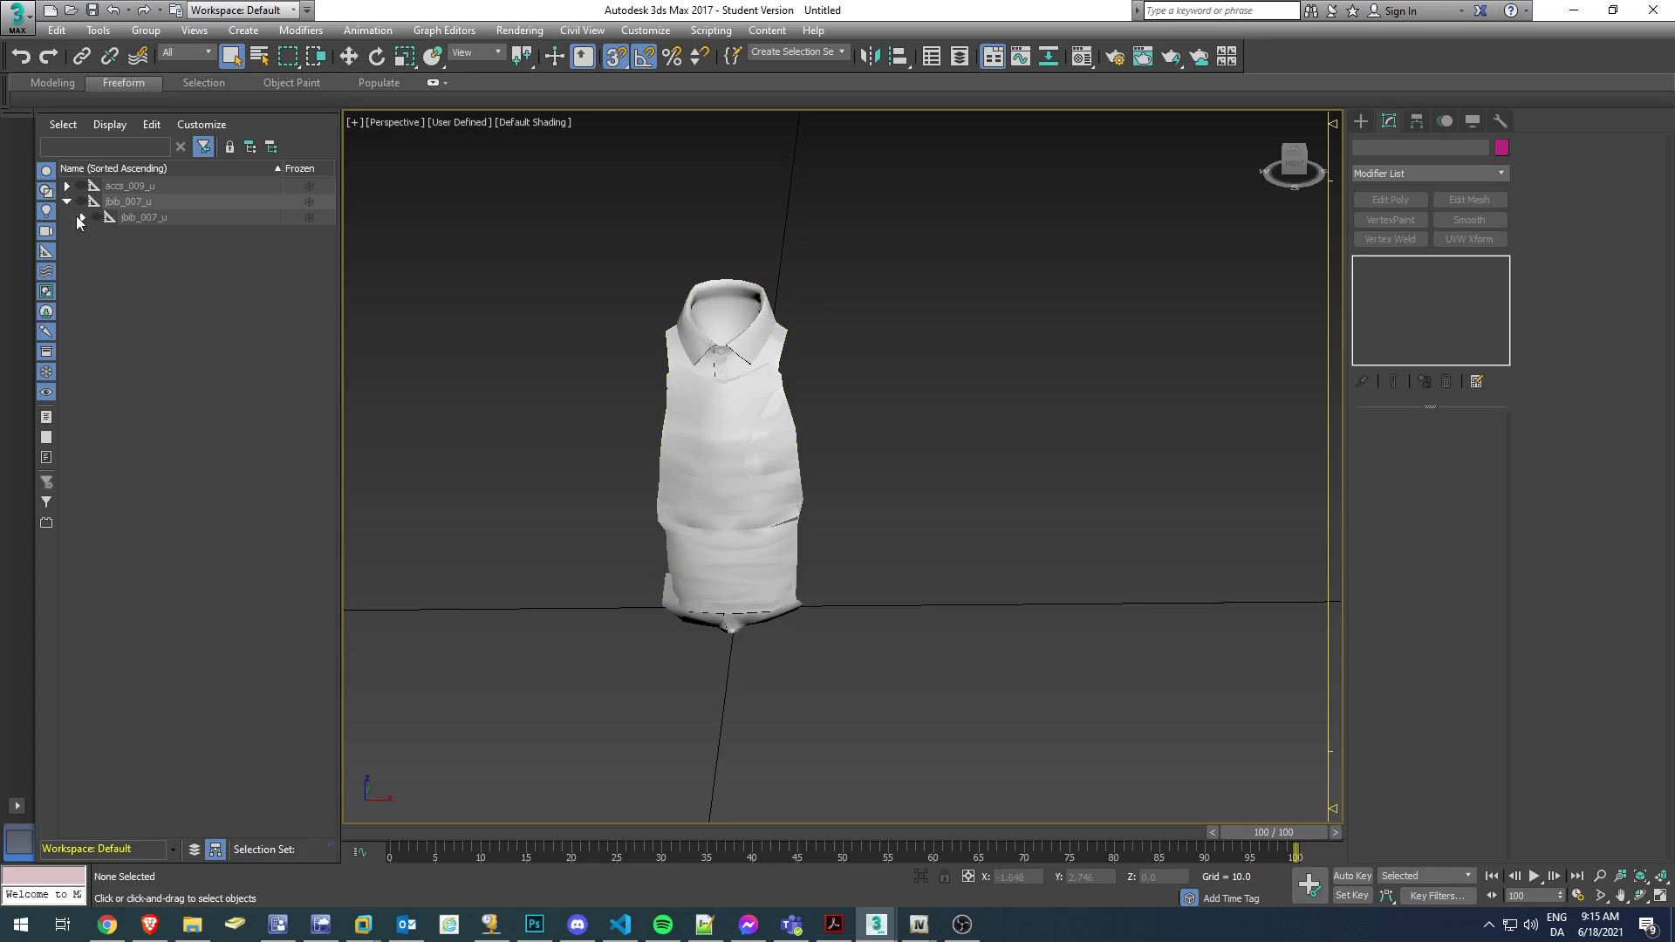
pyautogui.click(82, 217)
pyautogui.click(98, 233)
pyautogui.click(158, 265)
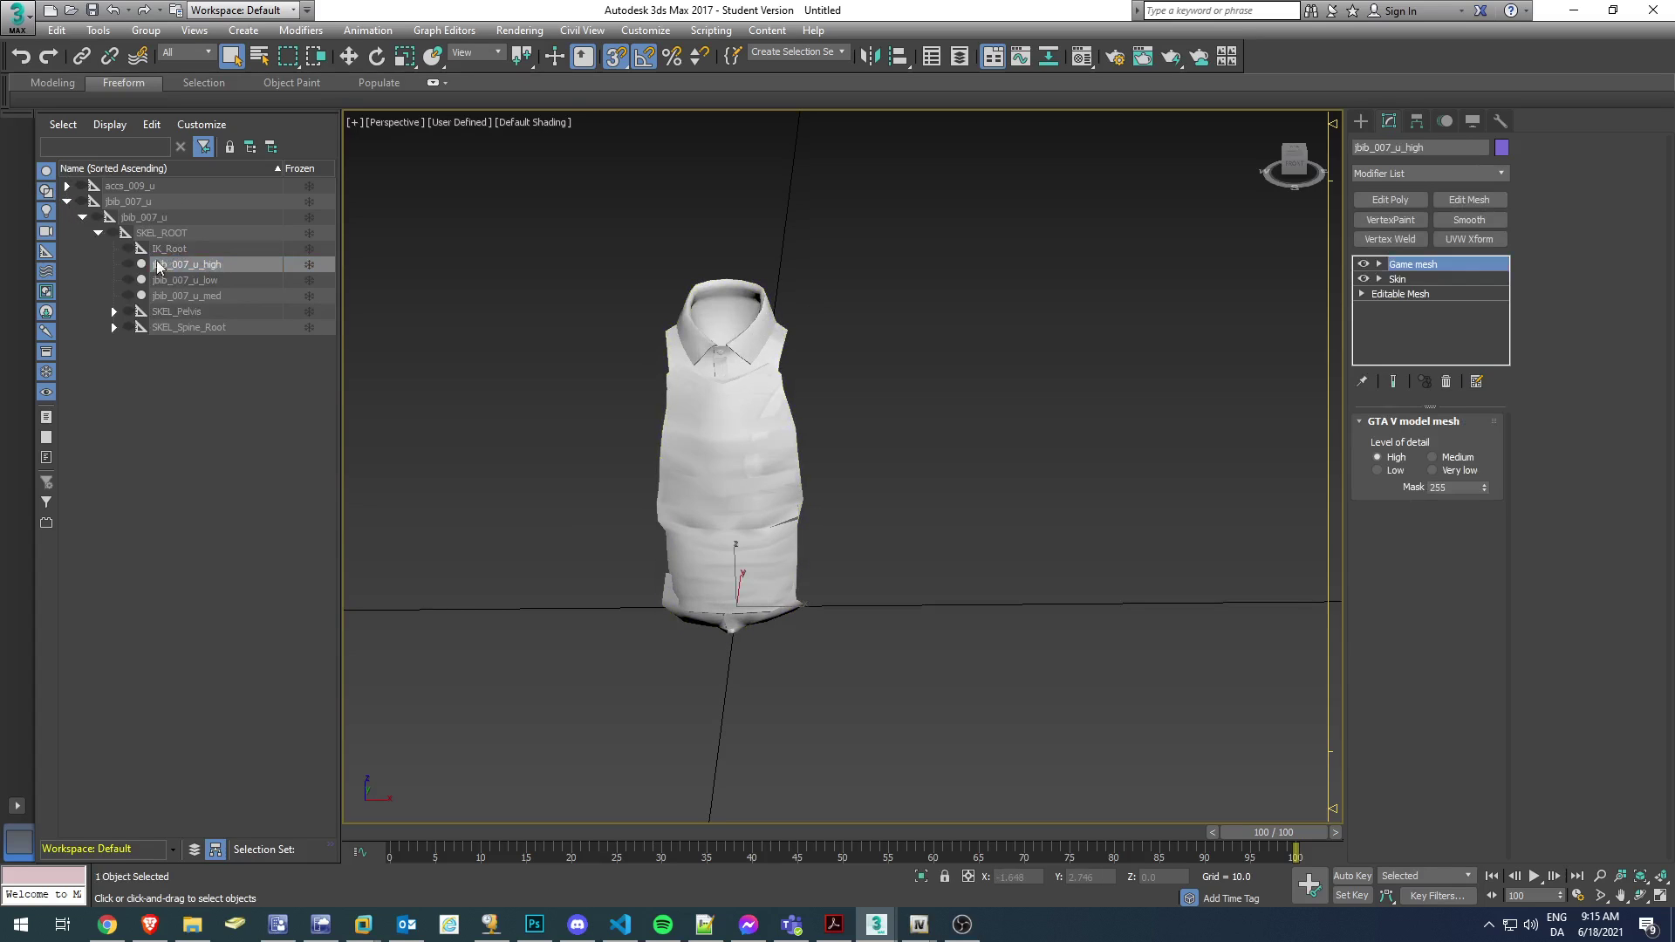
pyautogui.click(128, 264)
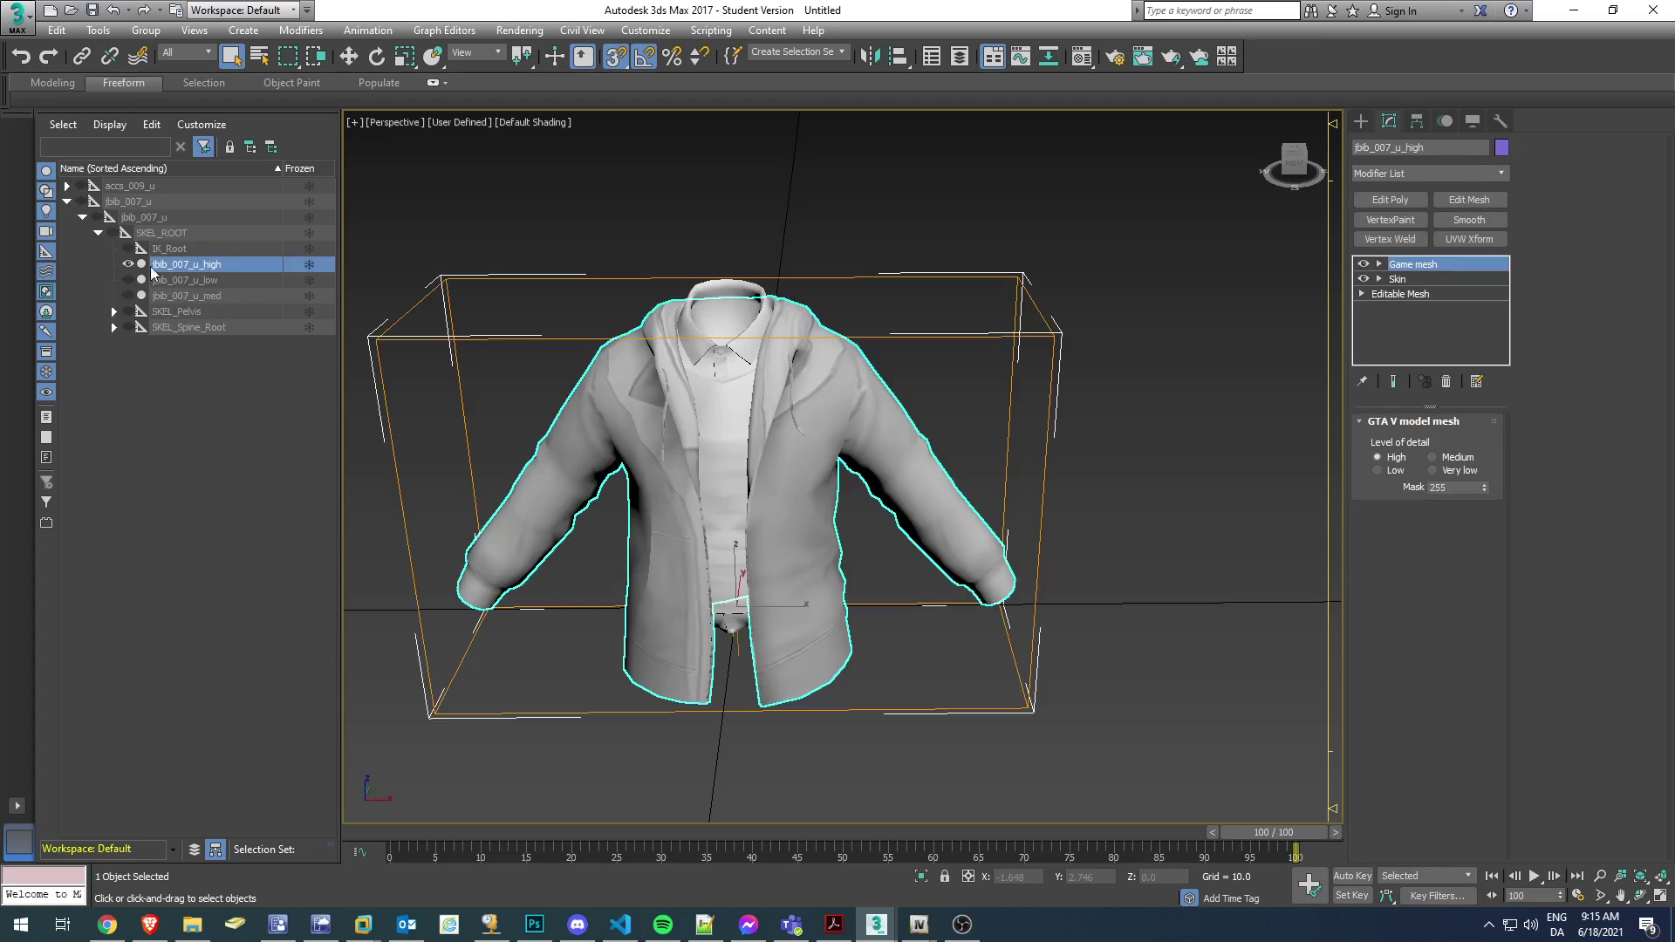
# Clone jbib_007_u_high as a copy named shirt and move the copy out of the hierarchy to the scene root.
pyautogui.rightClick(188, 266)
pyautogui.click(249, 329)
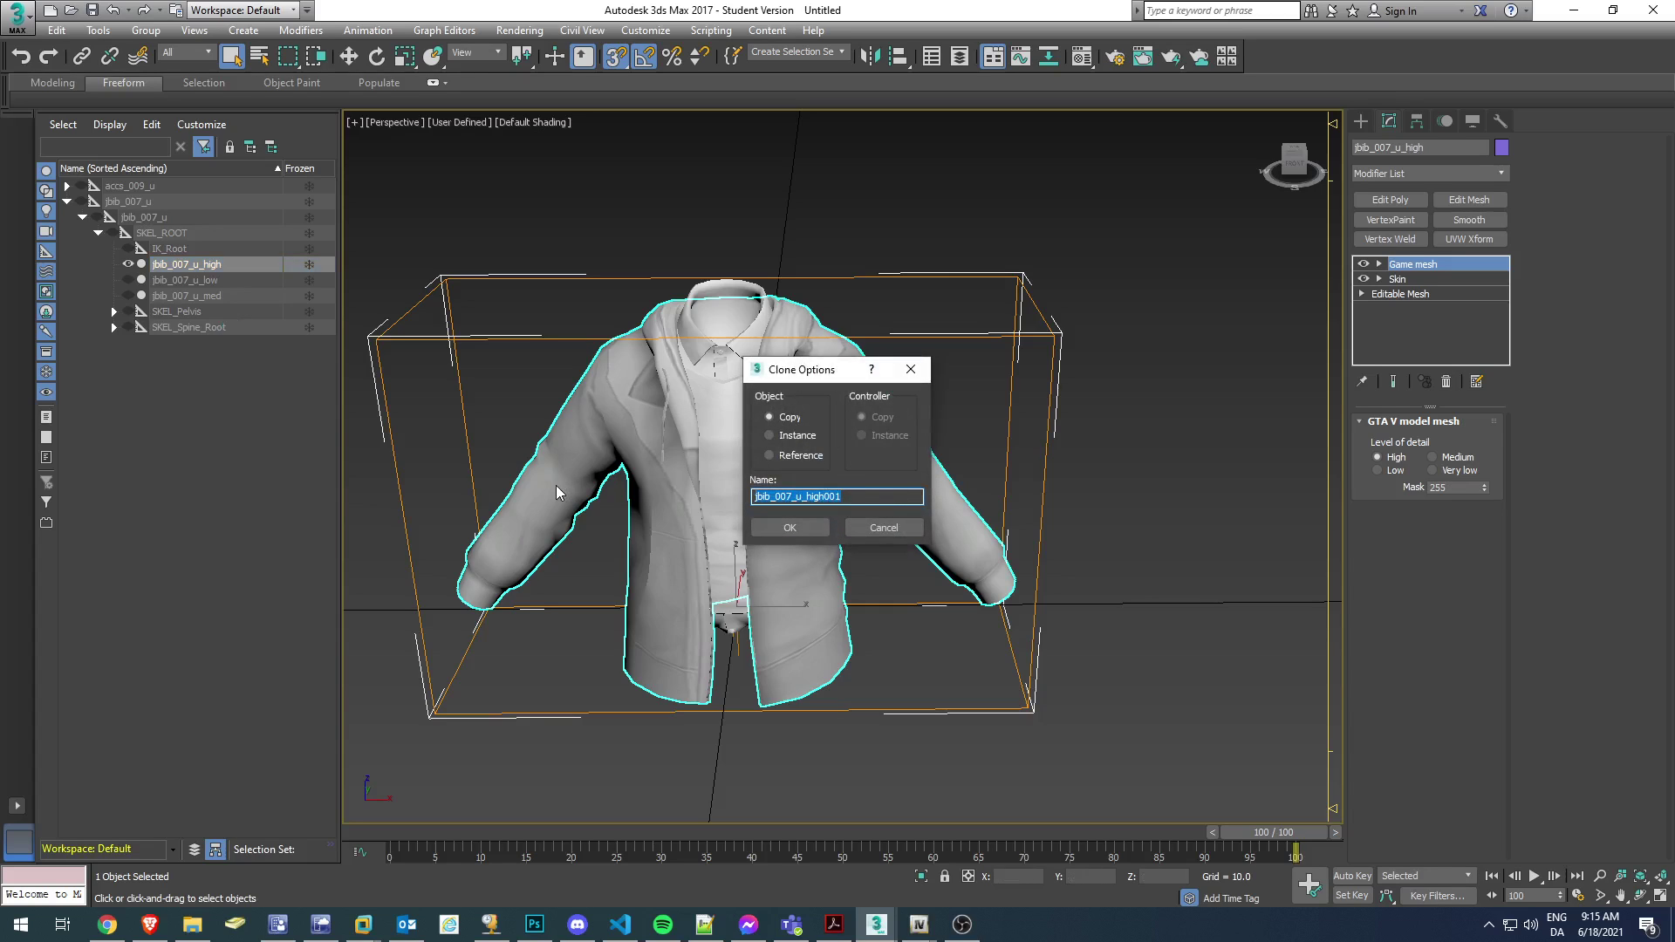
pyautogui.write('shirt')
pyautogui.click(793, 527)
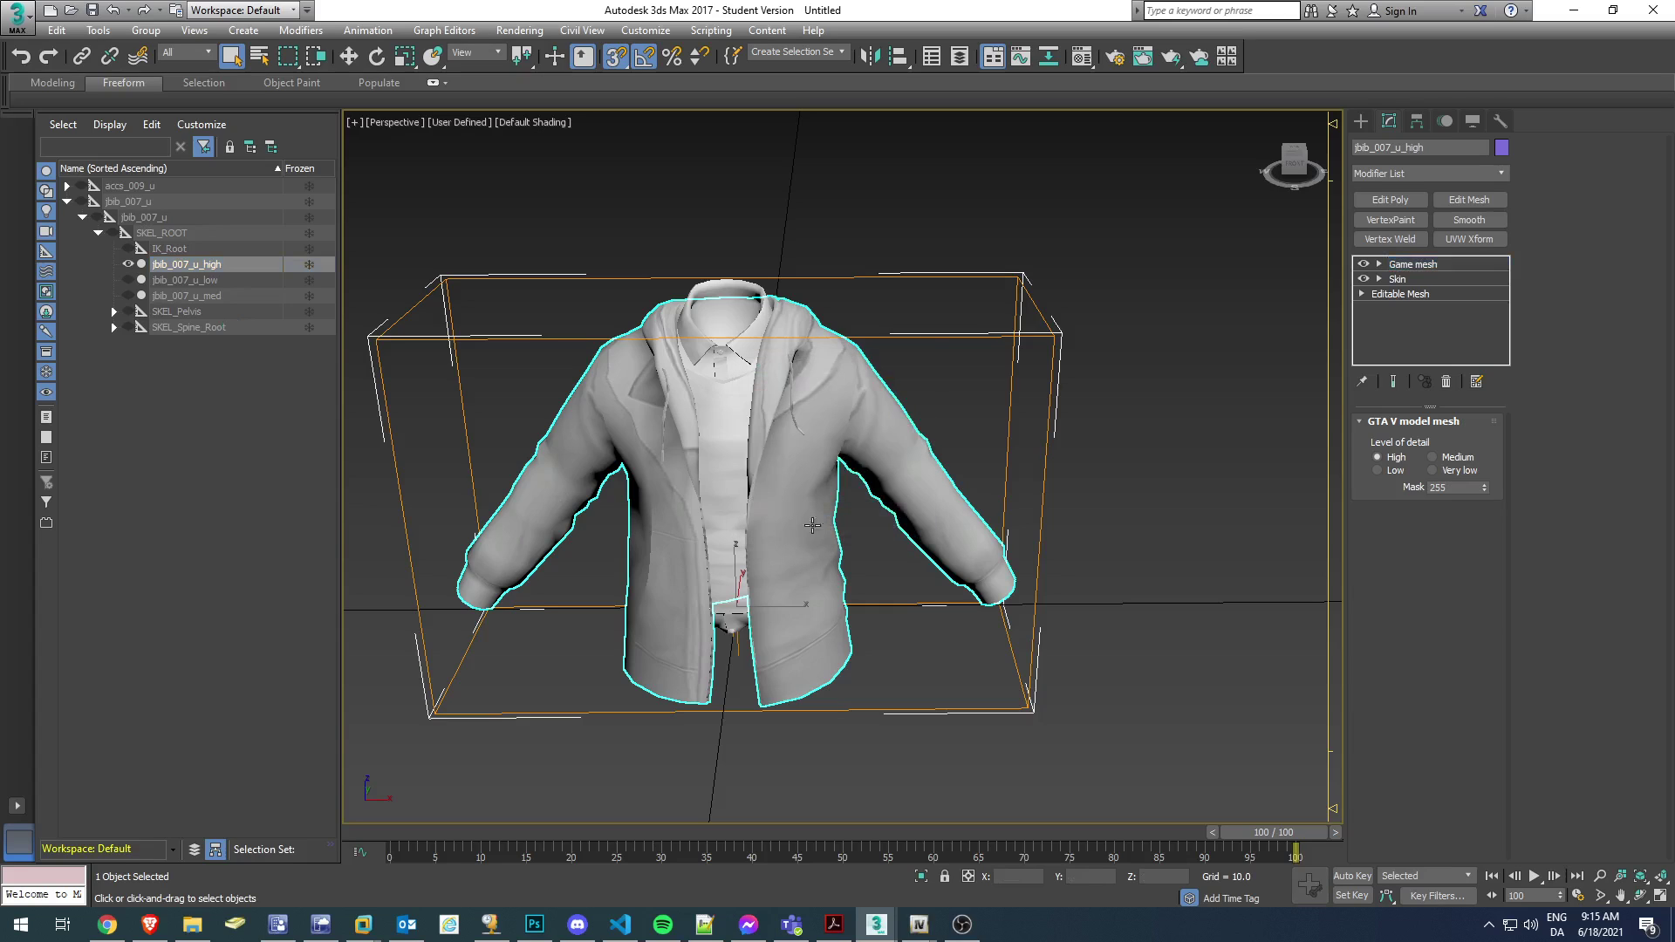
pyautogui.moveTo(159, 314); pyautogui.dragTo(107, 428)
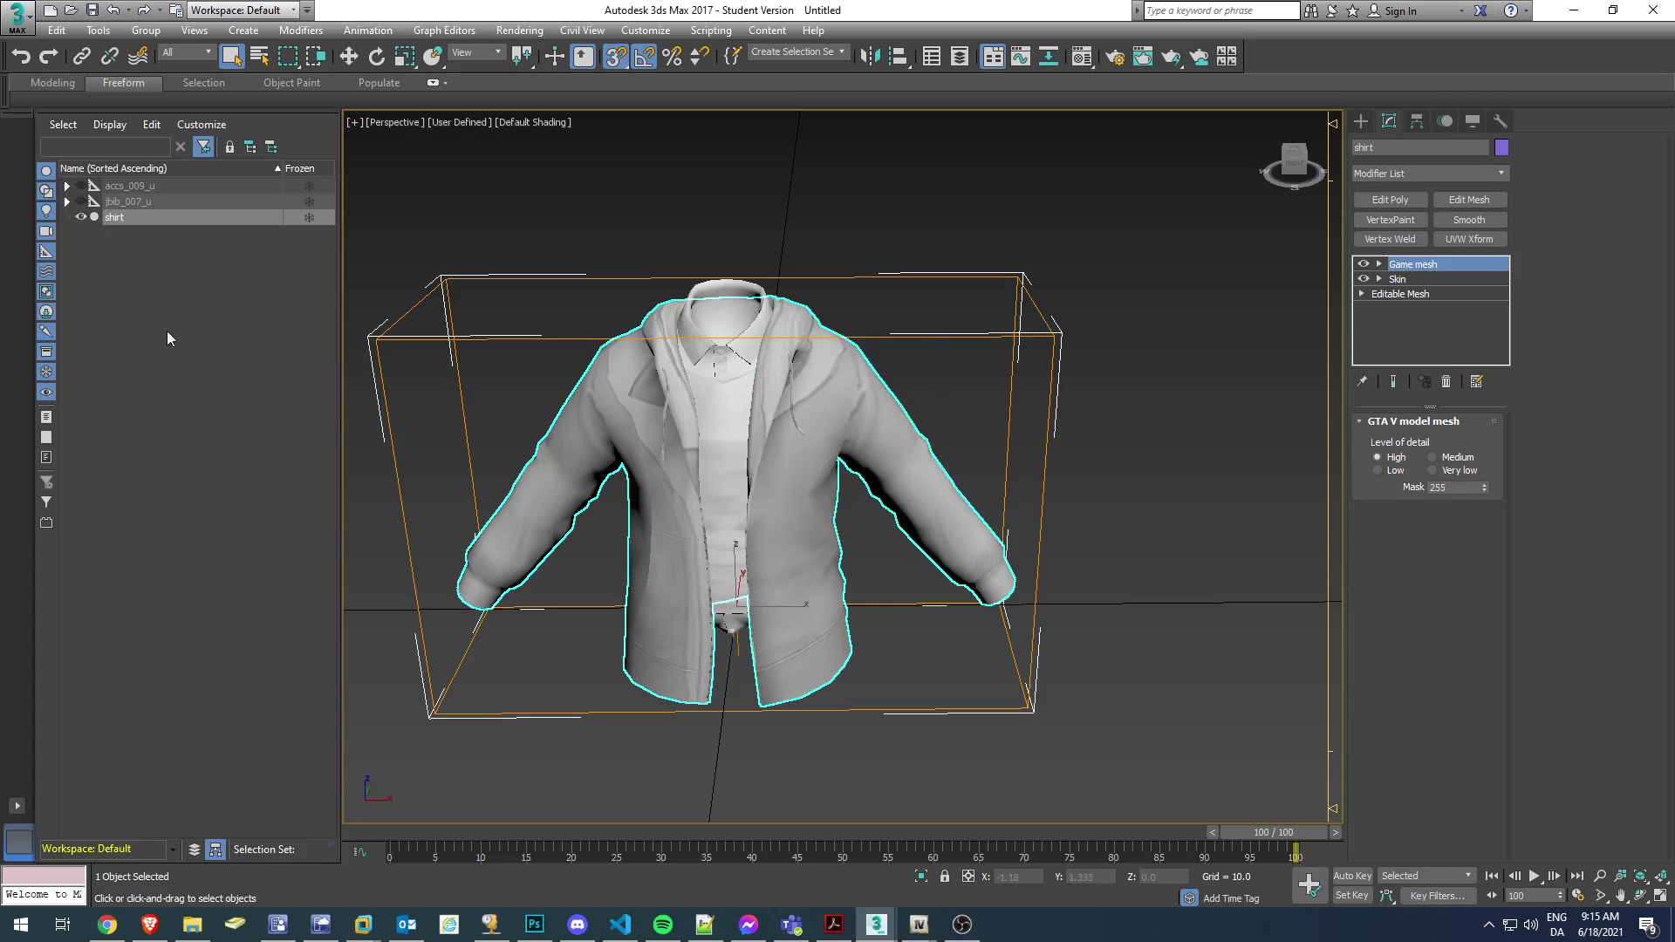
# Expand the jbib_007_u hierarchy, hide jbib_007_u_high and collapse the hierarchy again.
pyautogui.click(66, 201)
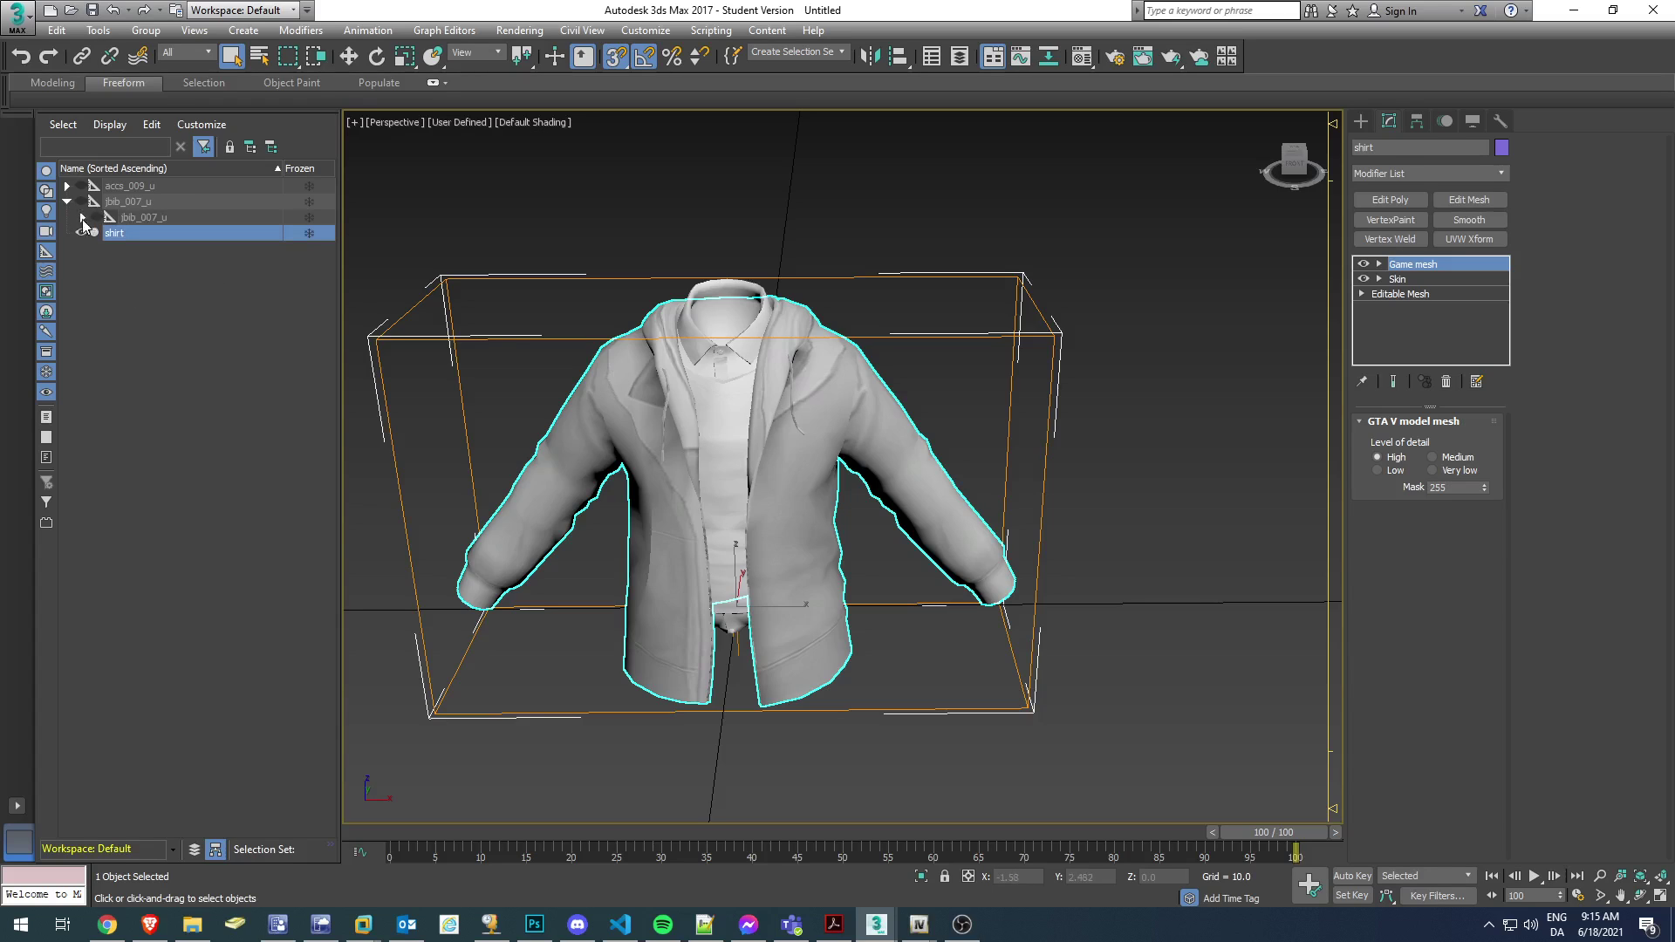
pyautogui.click(82, 217)
pyautogui.click(98, 233)
pyautogui.click(186, 264)
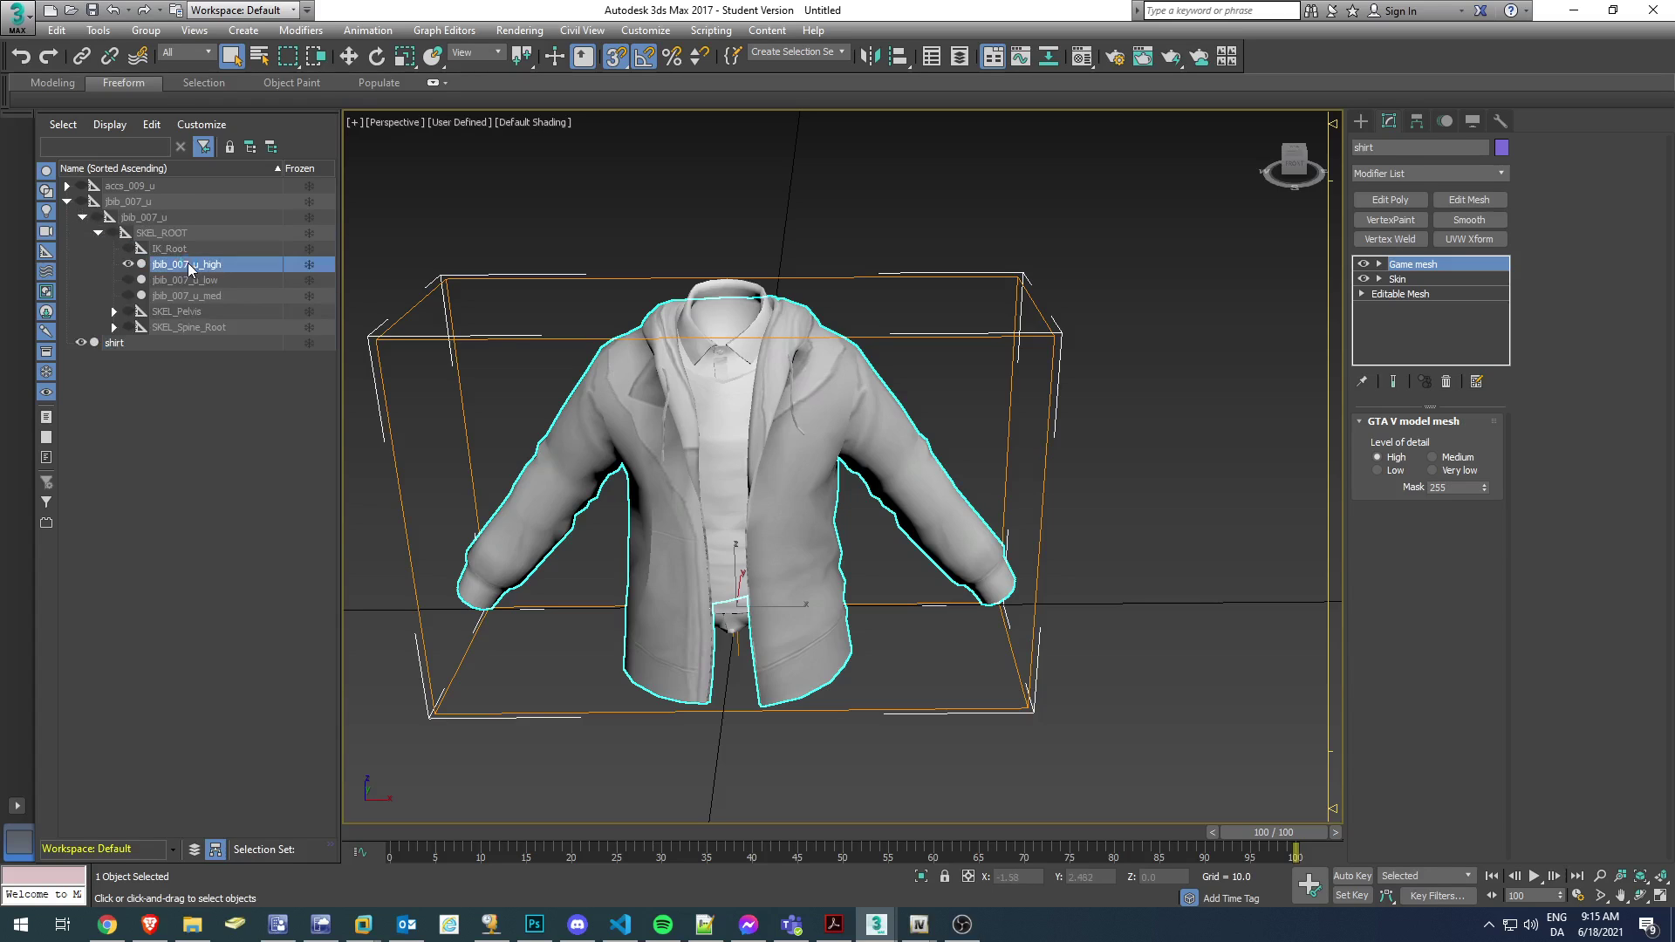
pyautogui.click(127, 264)
pyautogui.click(67, 201)
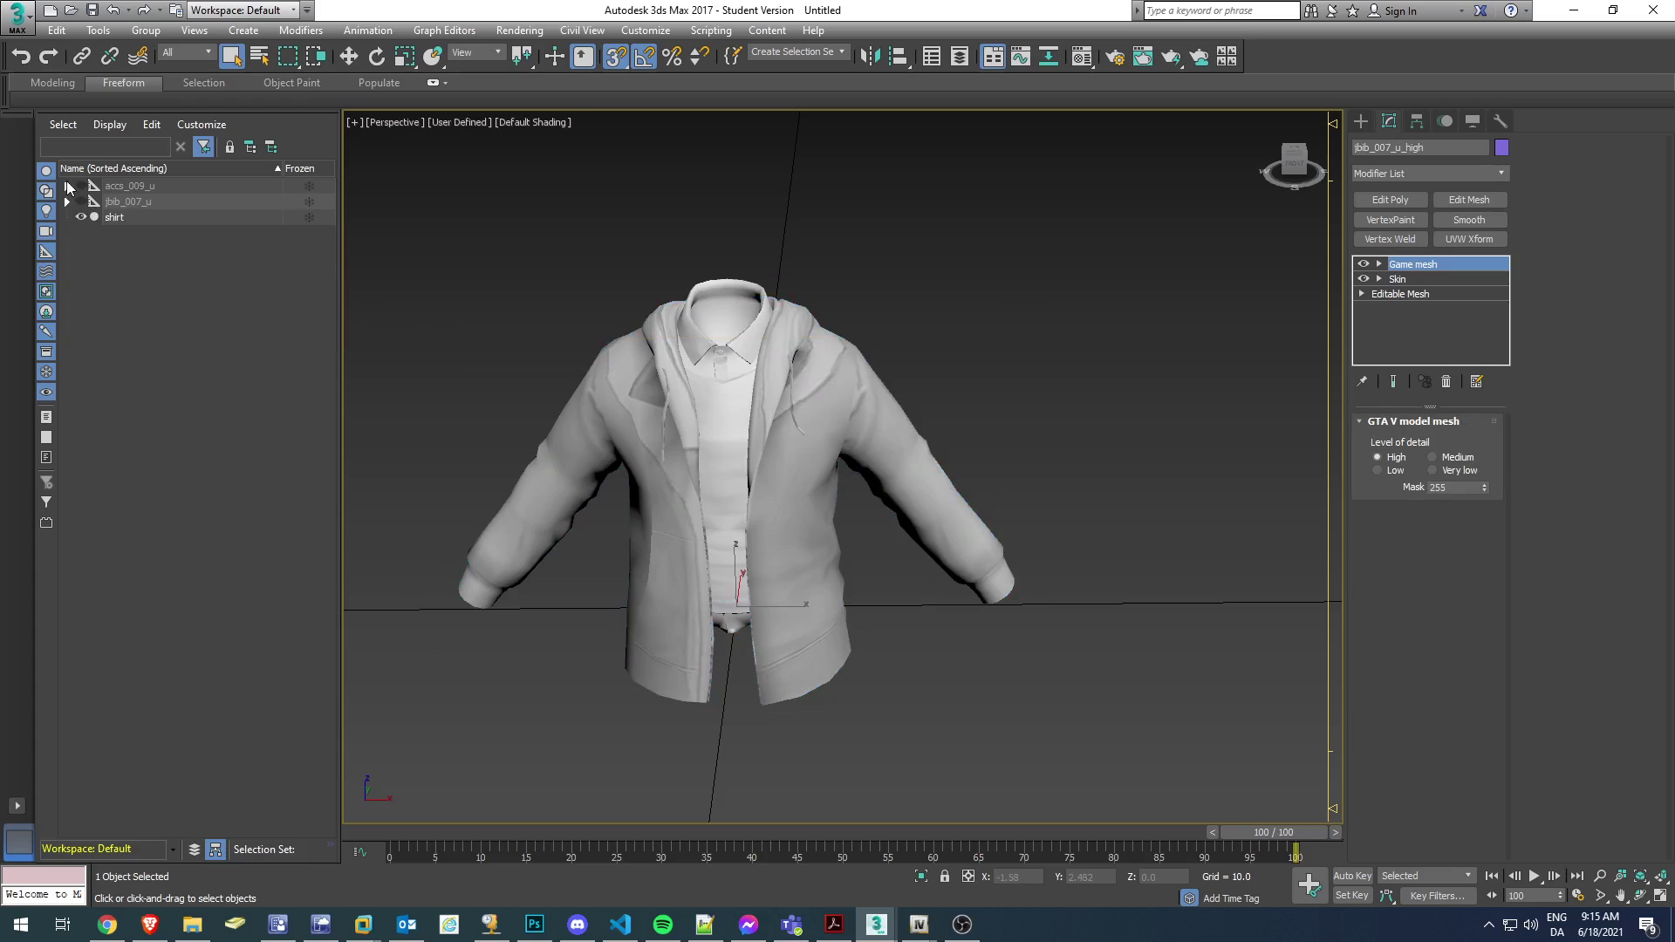
# Expand the accs_009_u hierarchy and select accs_009_u_high at its Editable Mesh level.
pyautogui.click(67, 186)
pyautogui.click(82, 202)
pyautogui.click(97, 217)
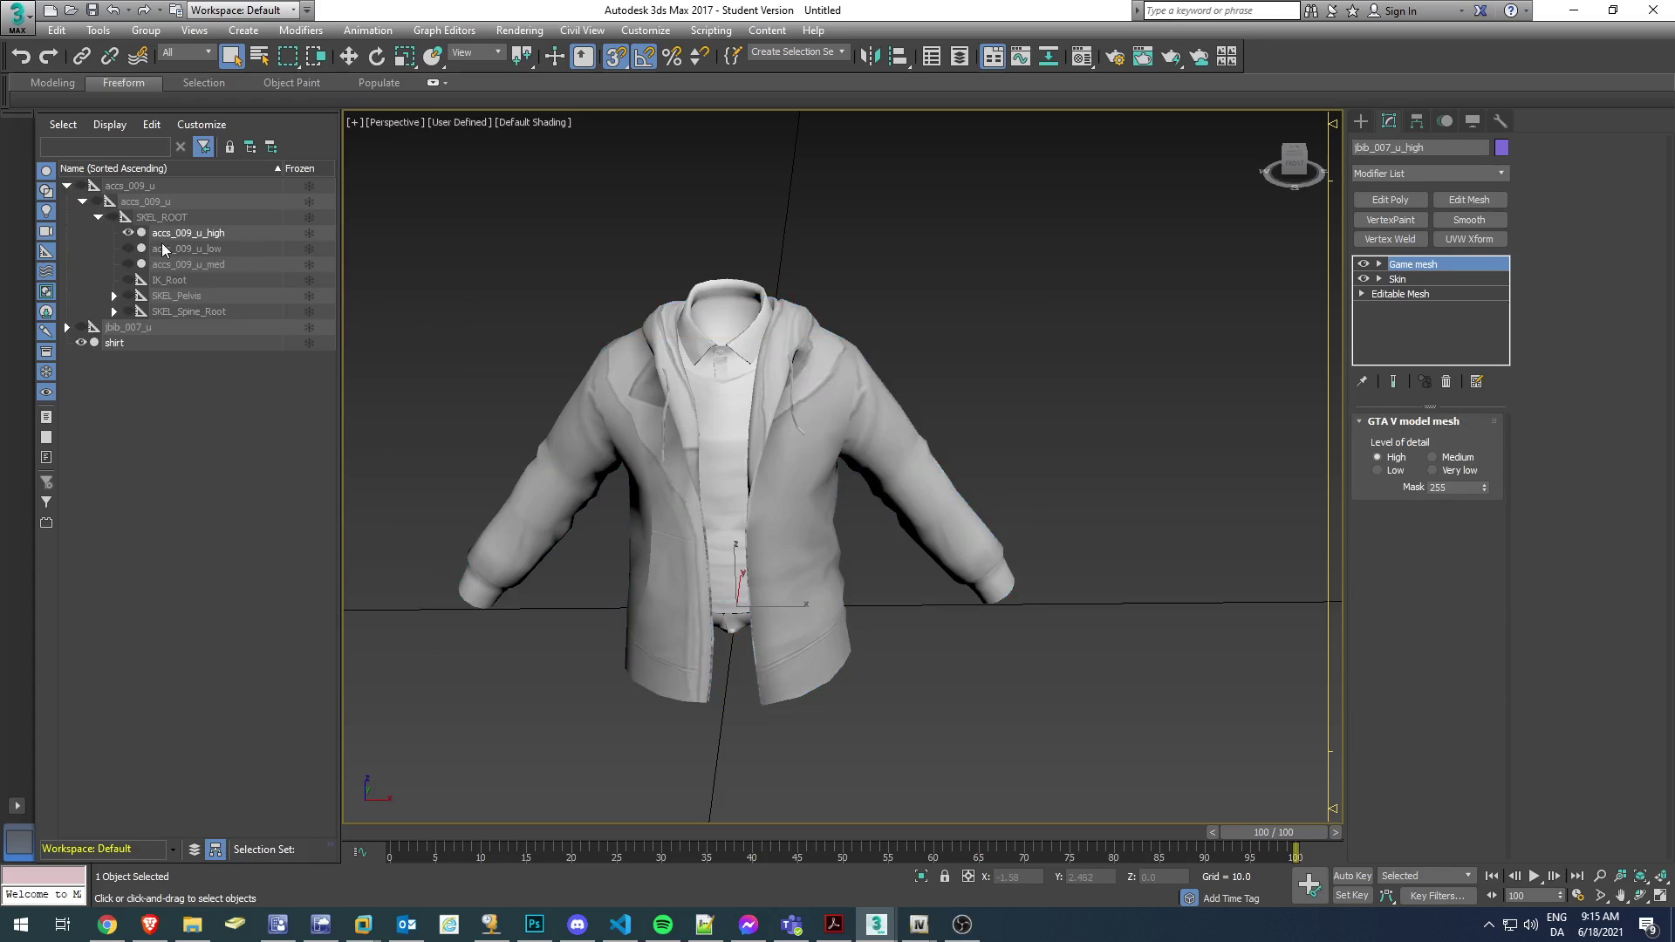
pyautogui.click(183, 234)
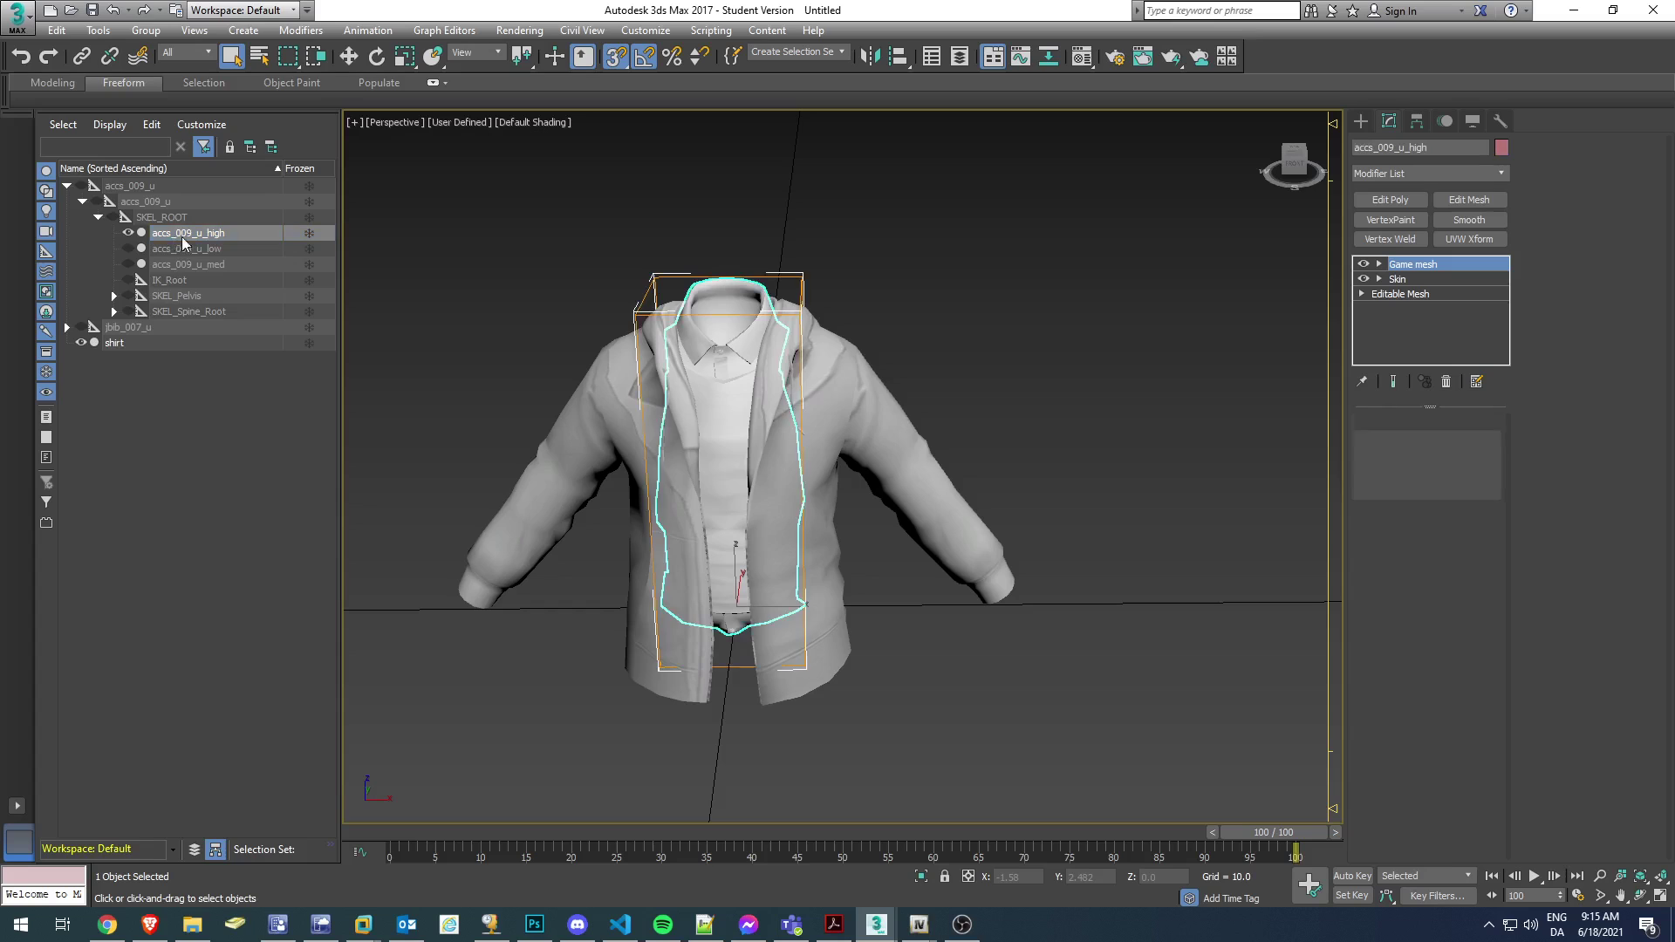
pyautogui.click(1420, 295)
pyautogui.click(1552, 186)
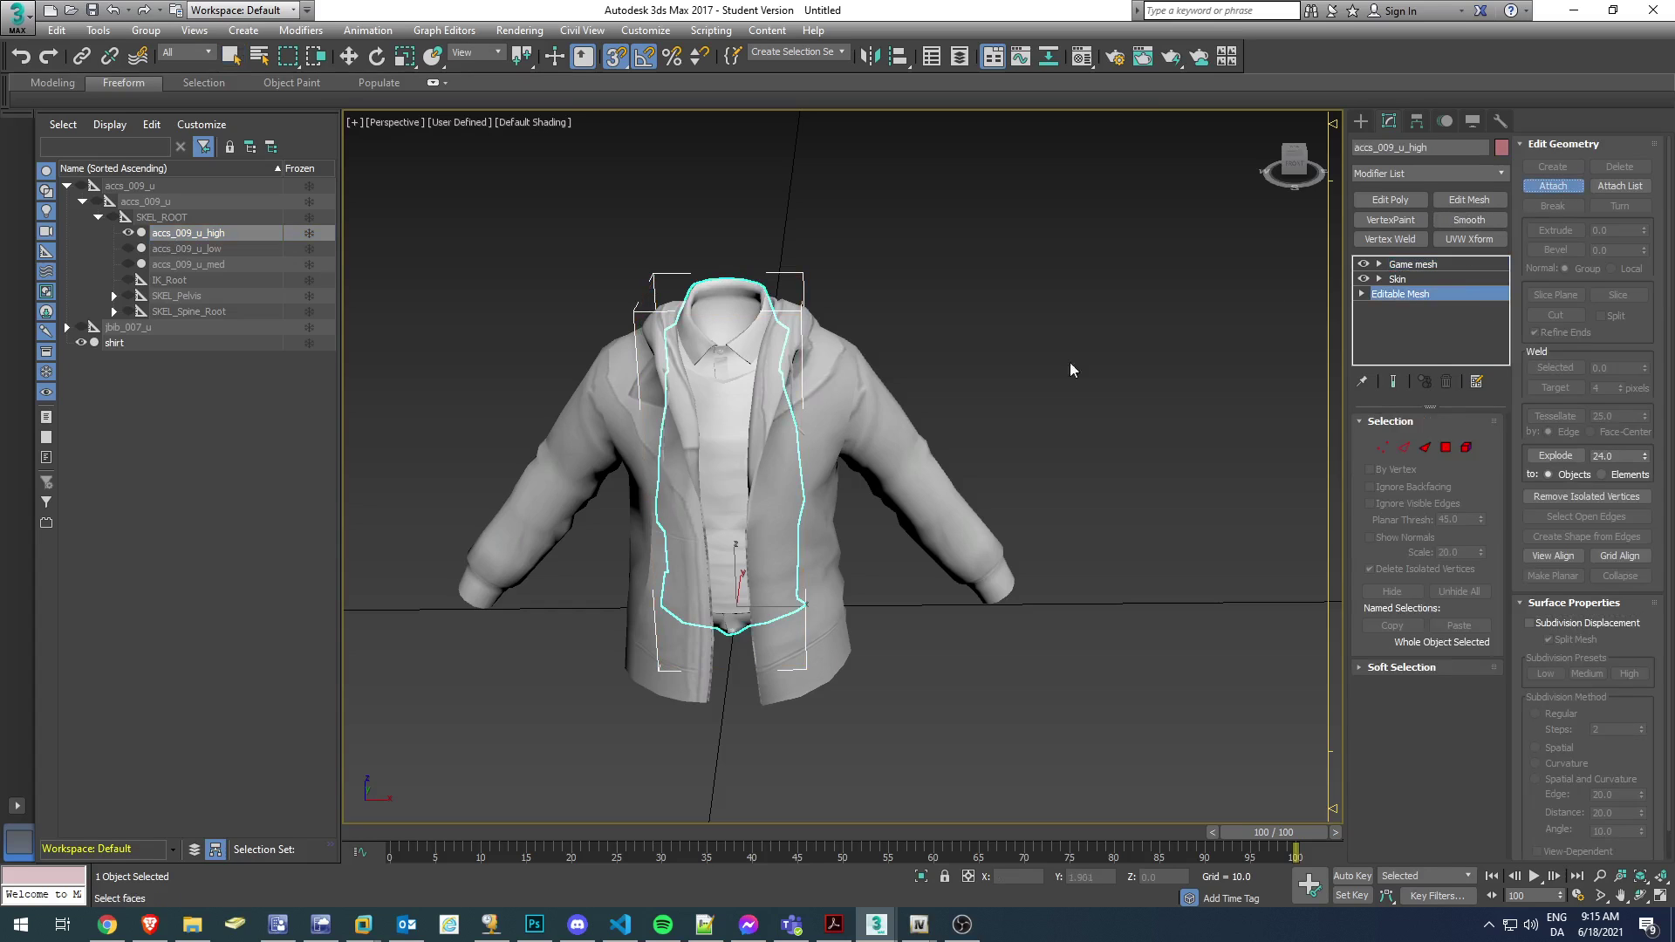
pyautogui.click(879, 421)
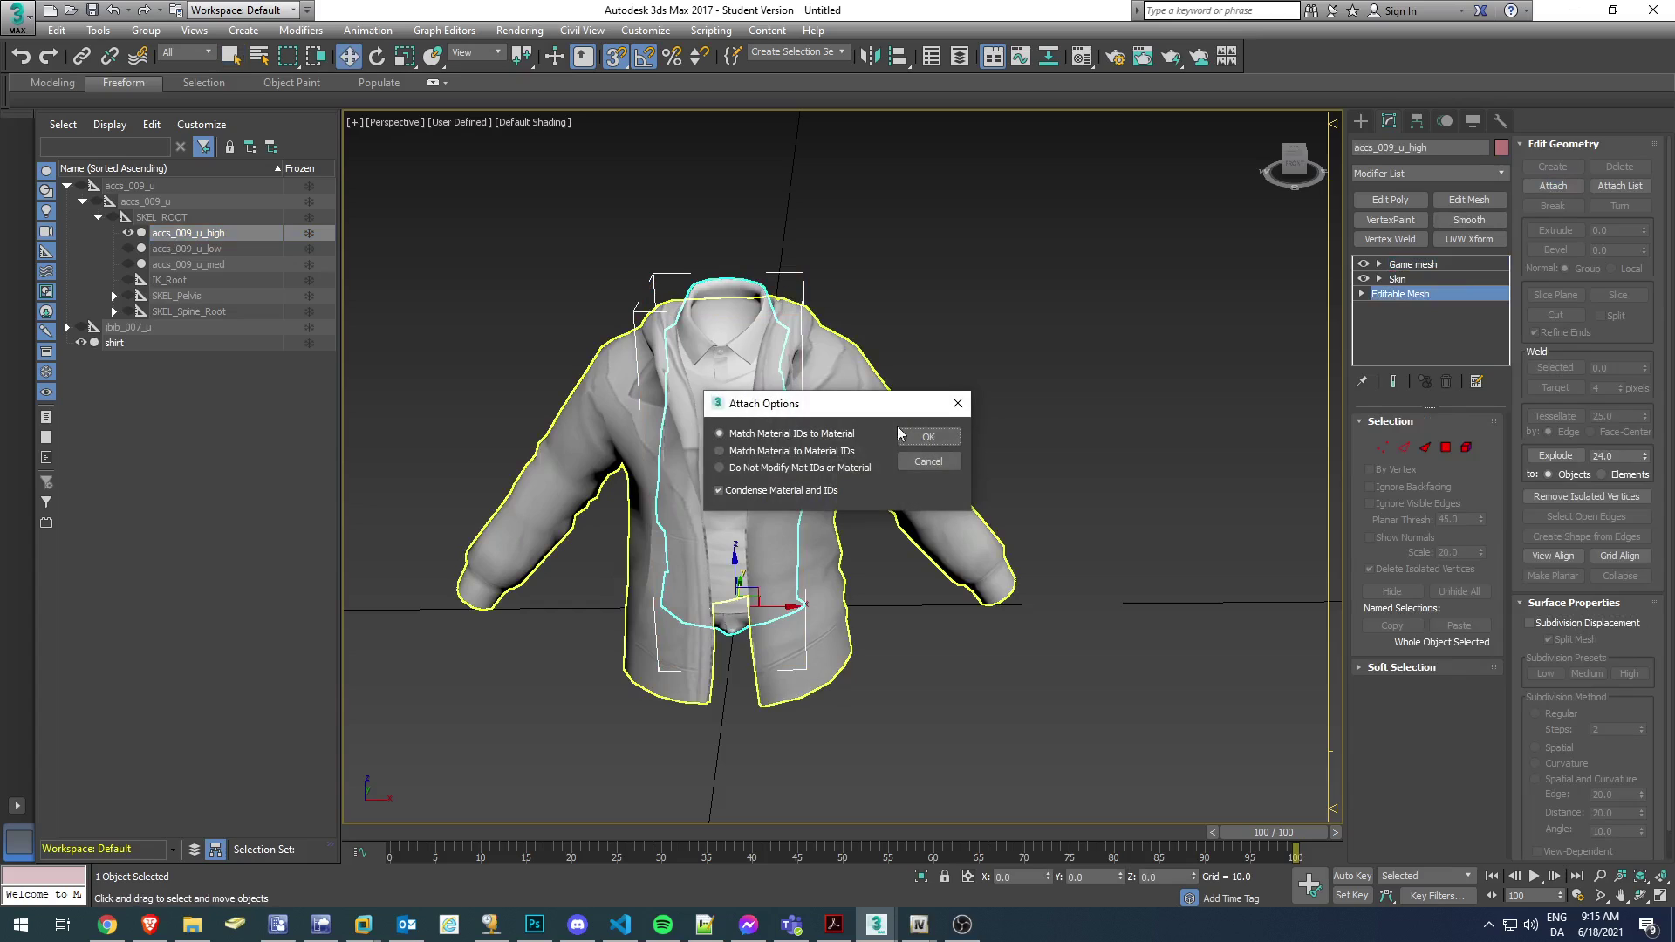
pyautogui.click(957, 403)
pyautogui.keyDown('alt'); pyautogui.moveTo(923, 391); pyautogui.dragTo(961, 385, button='middle'); pyautogui.keyUp('alt')
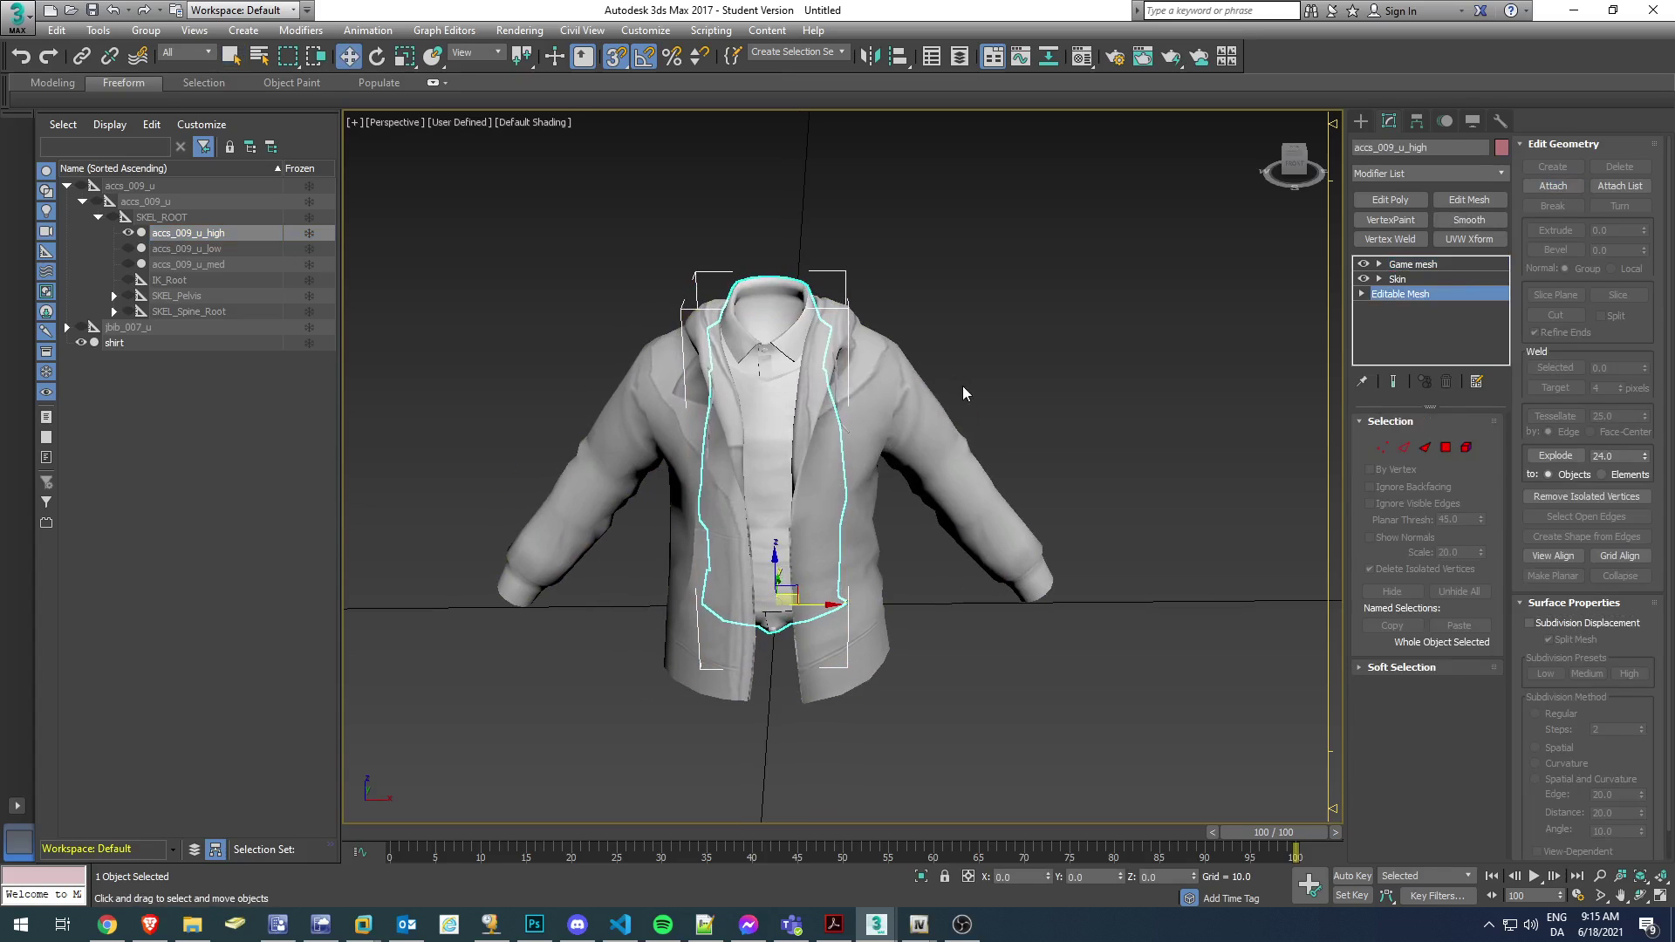
# Attach the shirt object to the Editable Mesh of accs_009_u_high and return to the Game mesh modifier.
pyautogui.click(1548, 187)
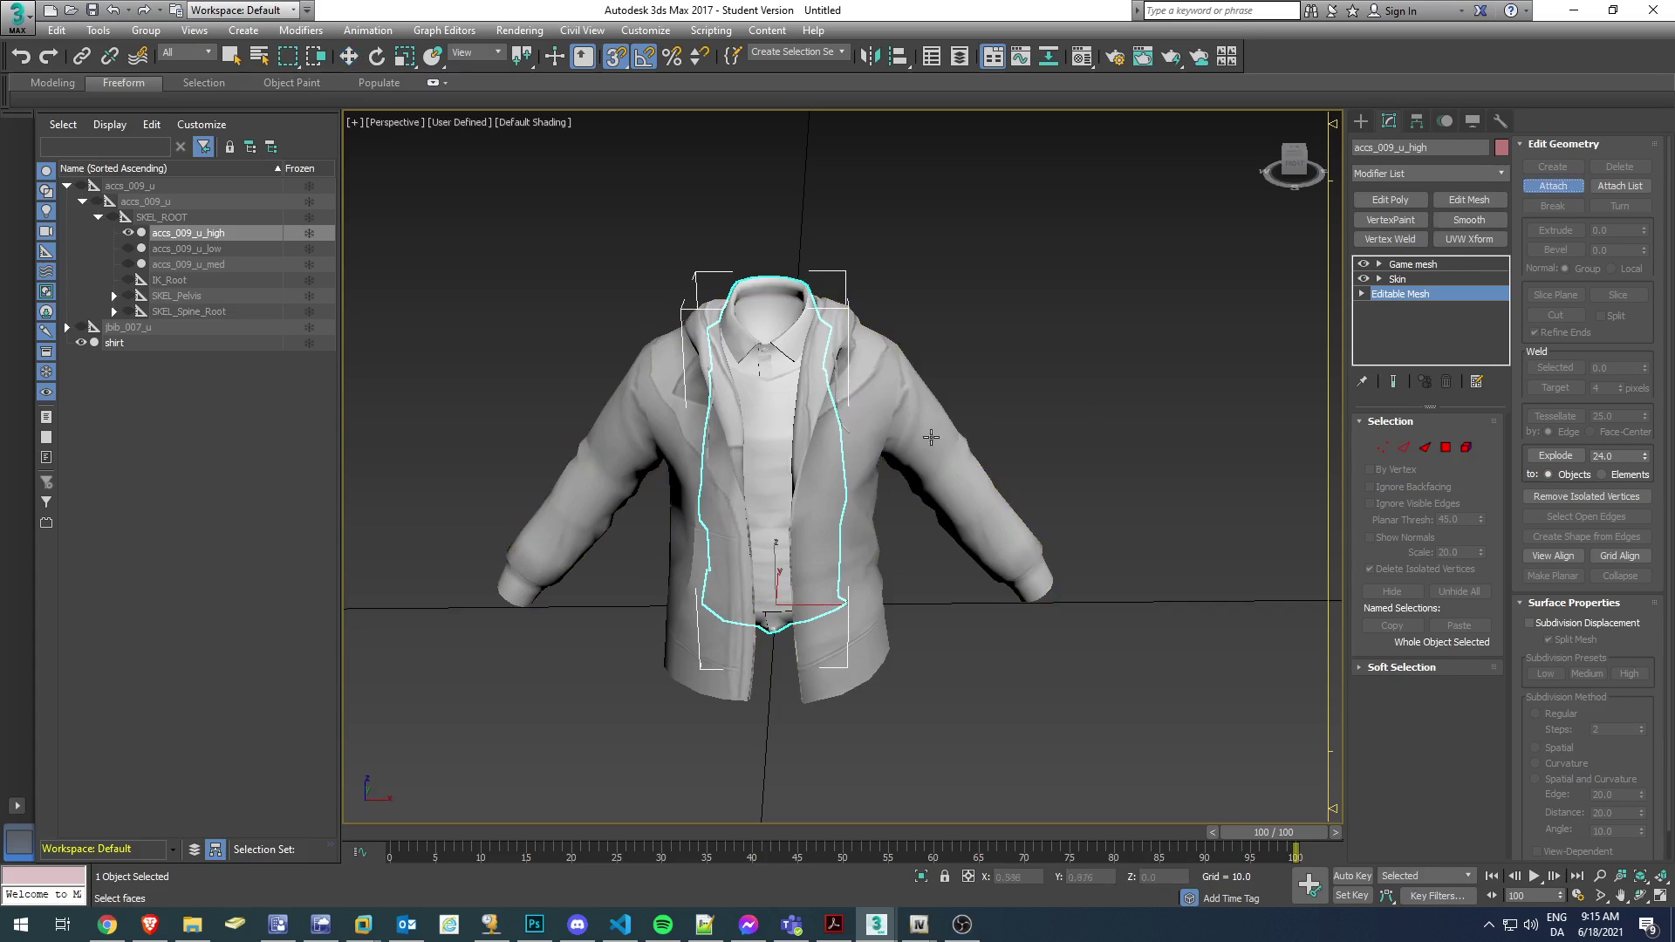
pyautogui.click(942, 440)
pyautogui.click(947, 443)
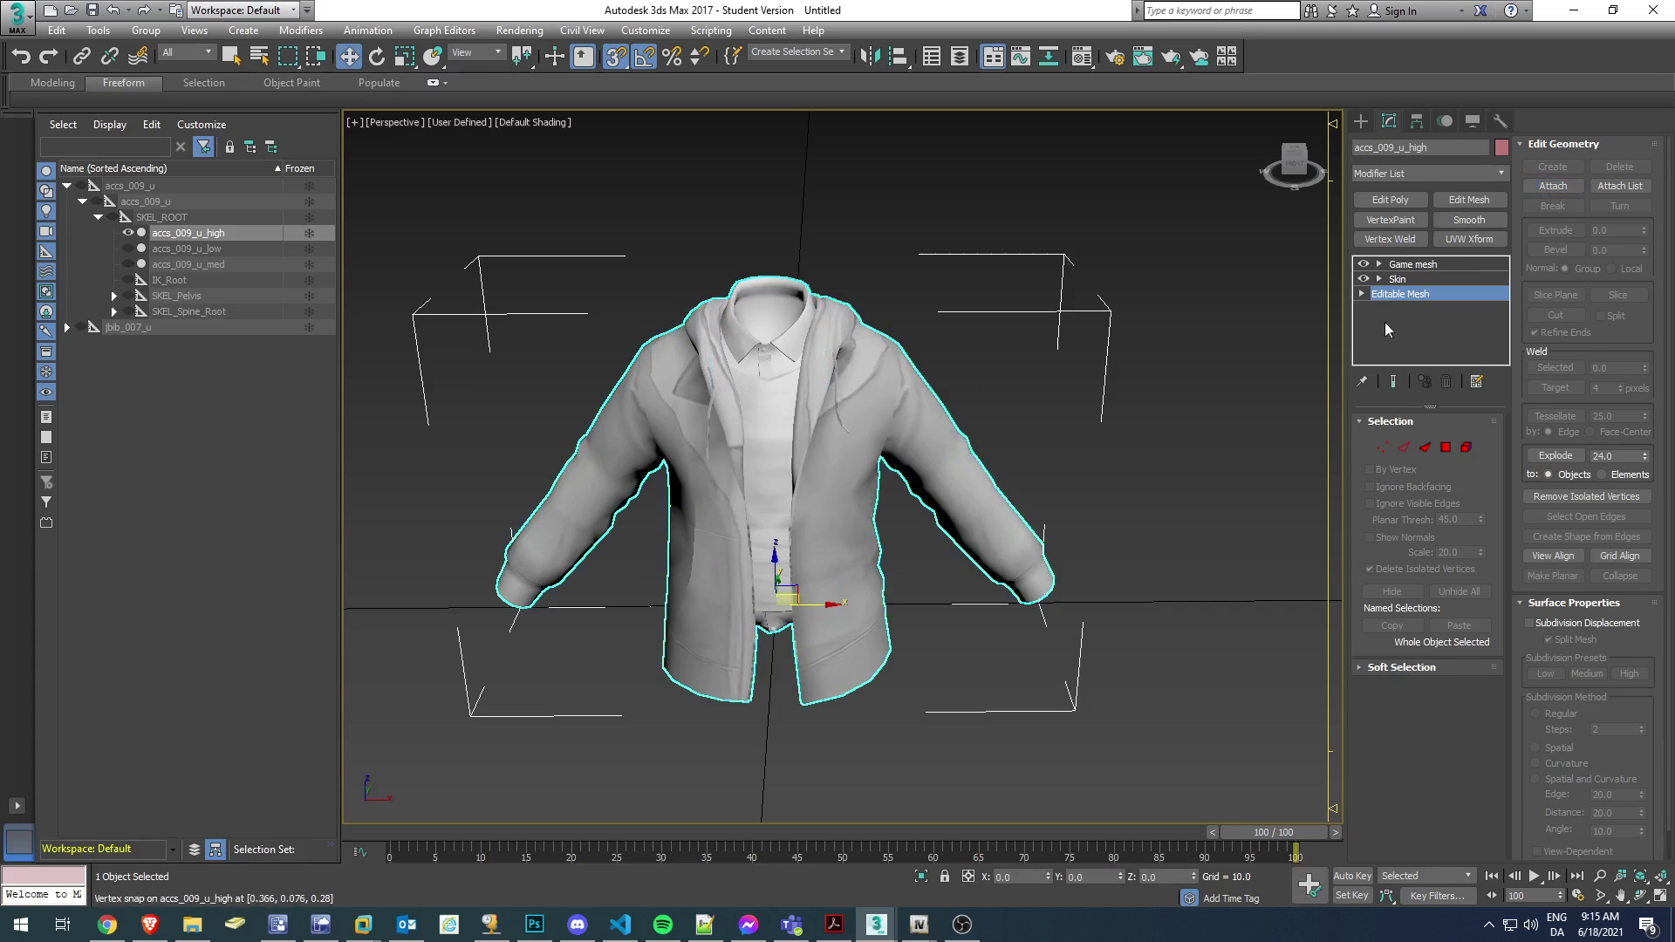
pyautogui.click(1406, 264)
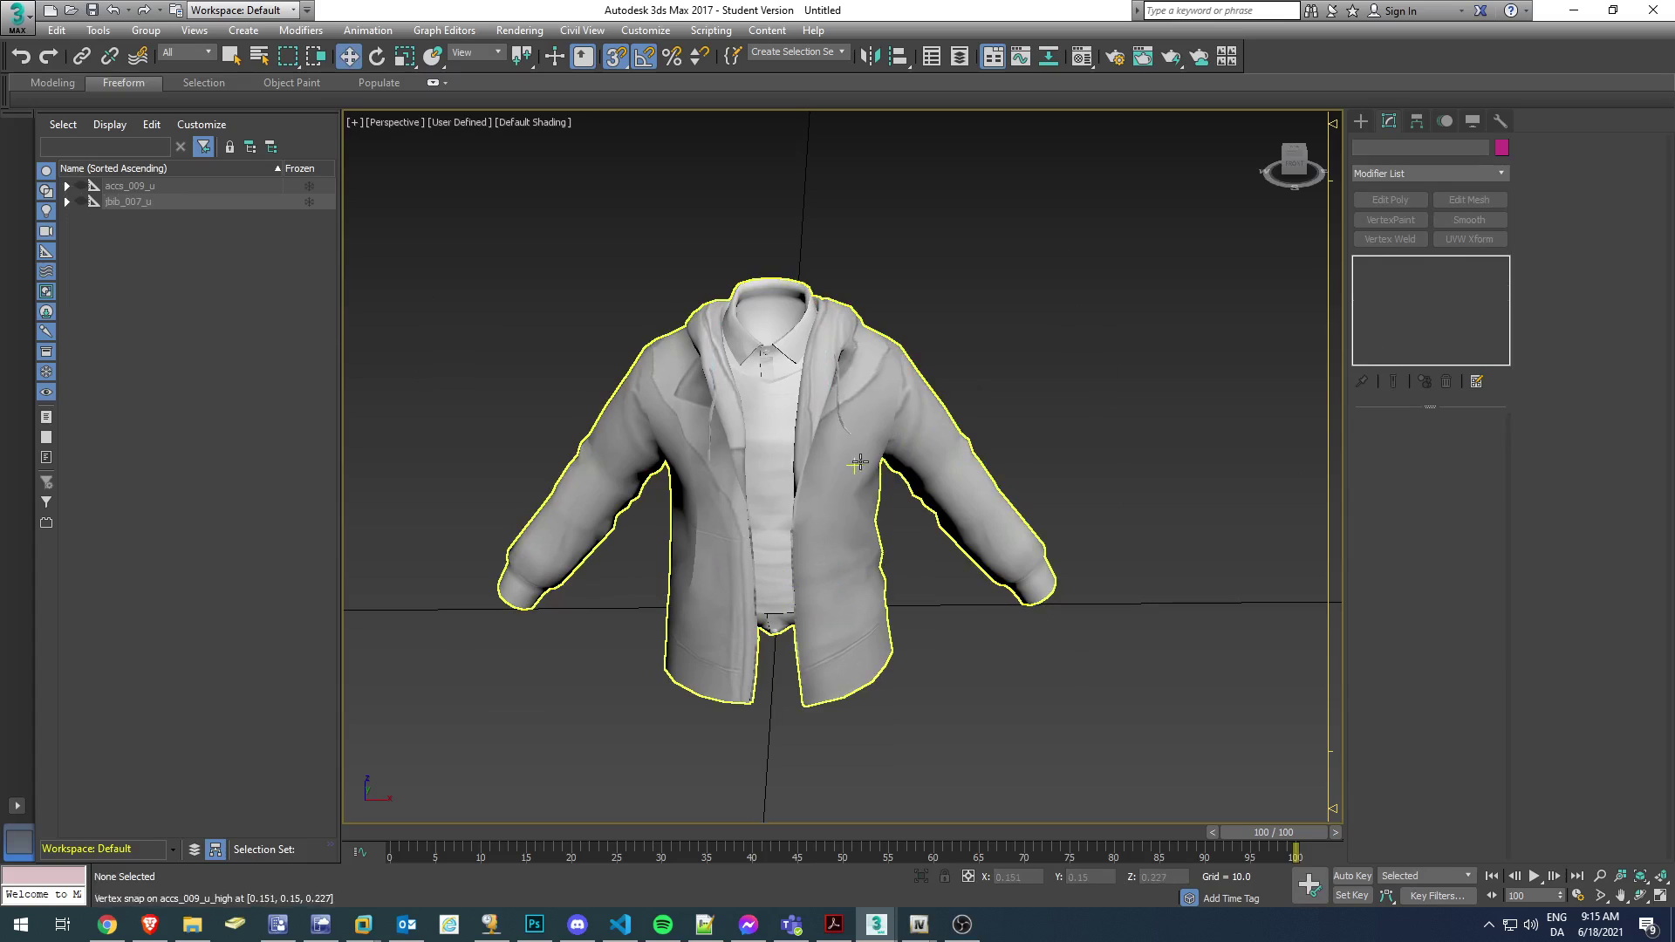
# Select all faces of the combined accs_009_u_high mesh, assign them a single material ID and exit face editing.
pyautogui.click(1387, 296)
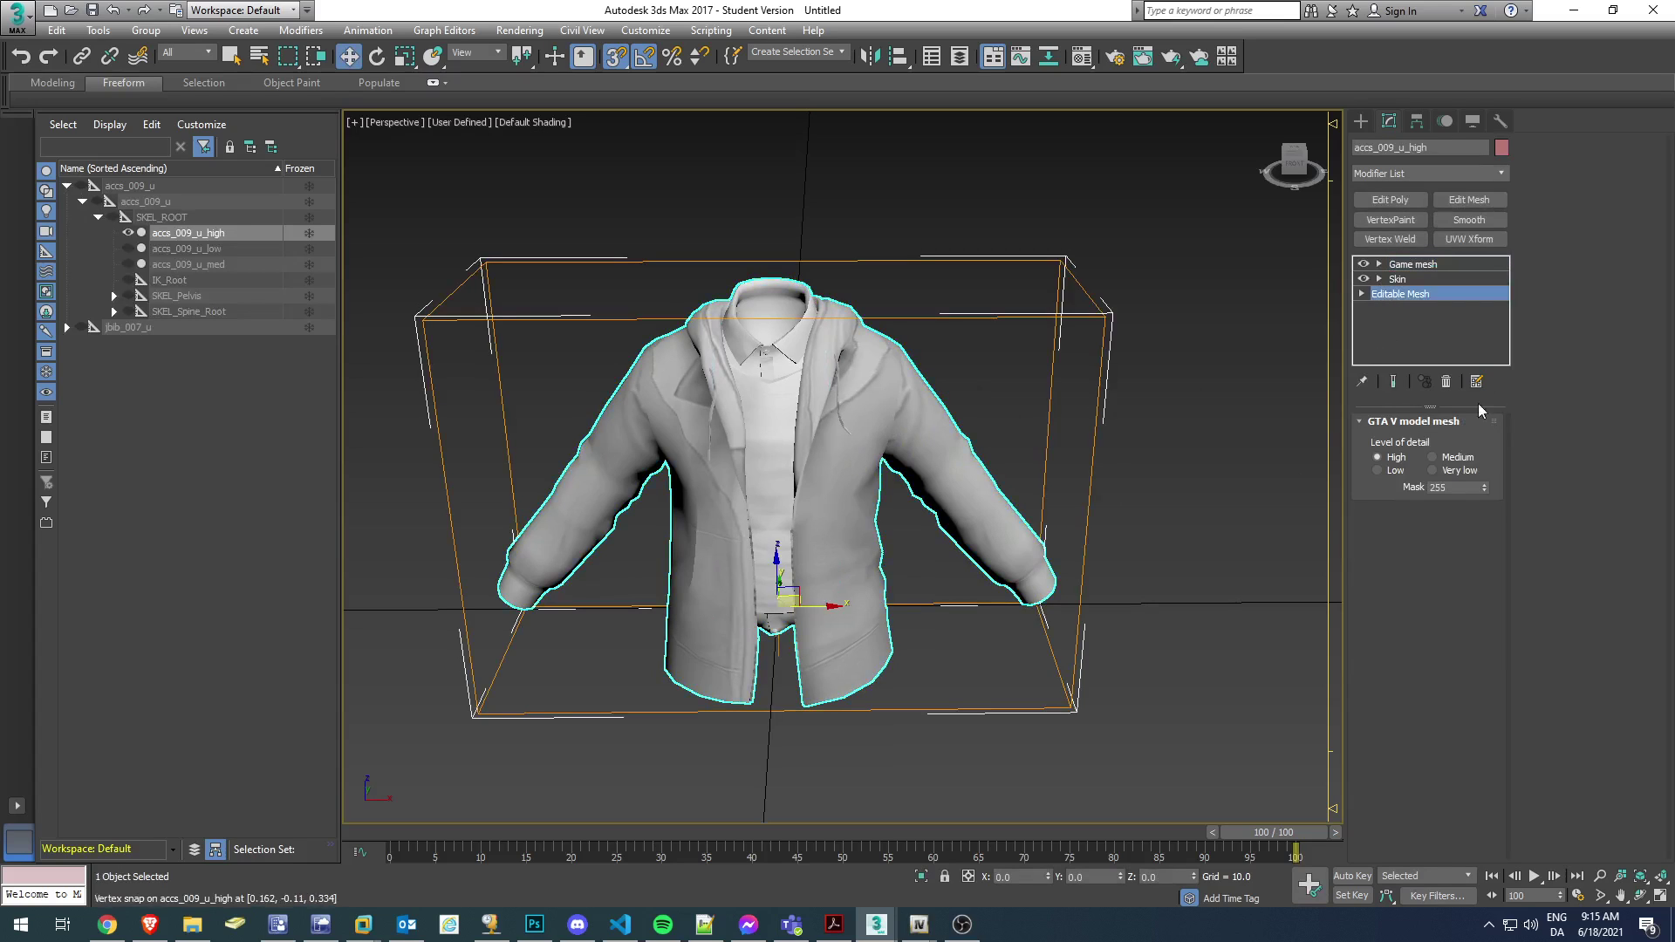
pyautogui.click(1445, 447)
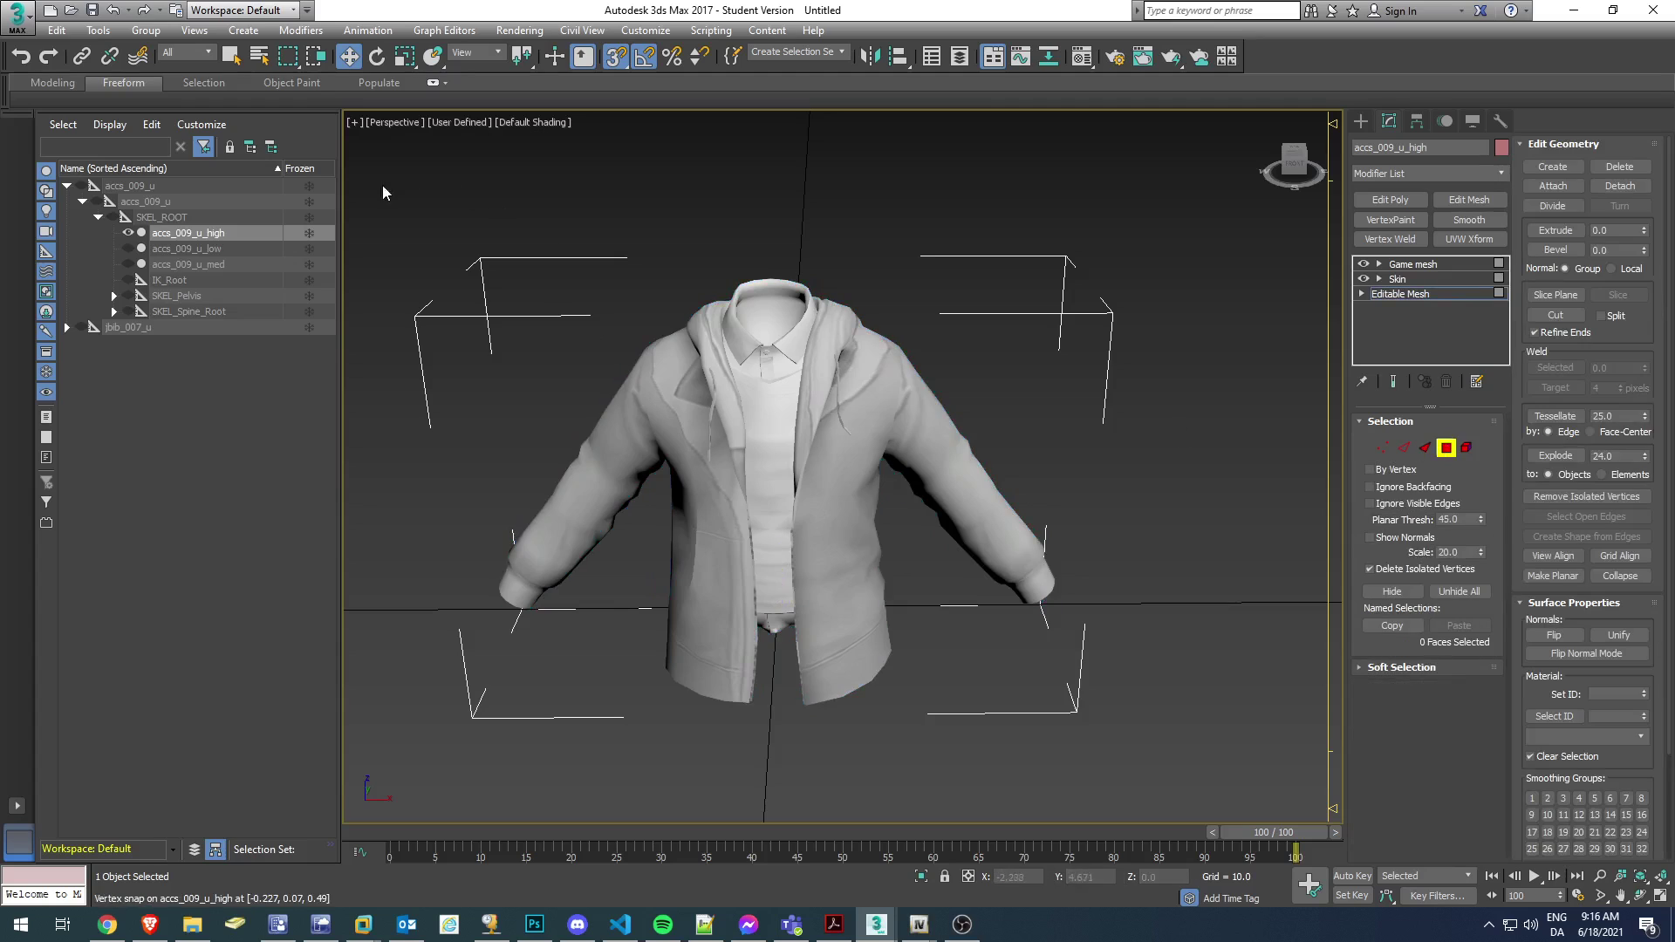
pyautogui.hotkey('ctrl', 'a')
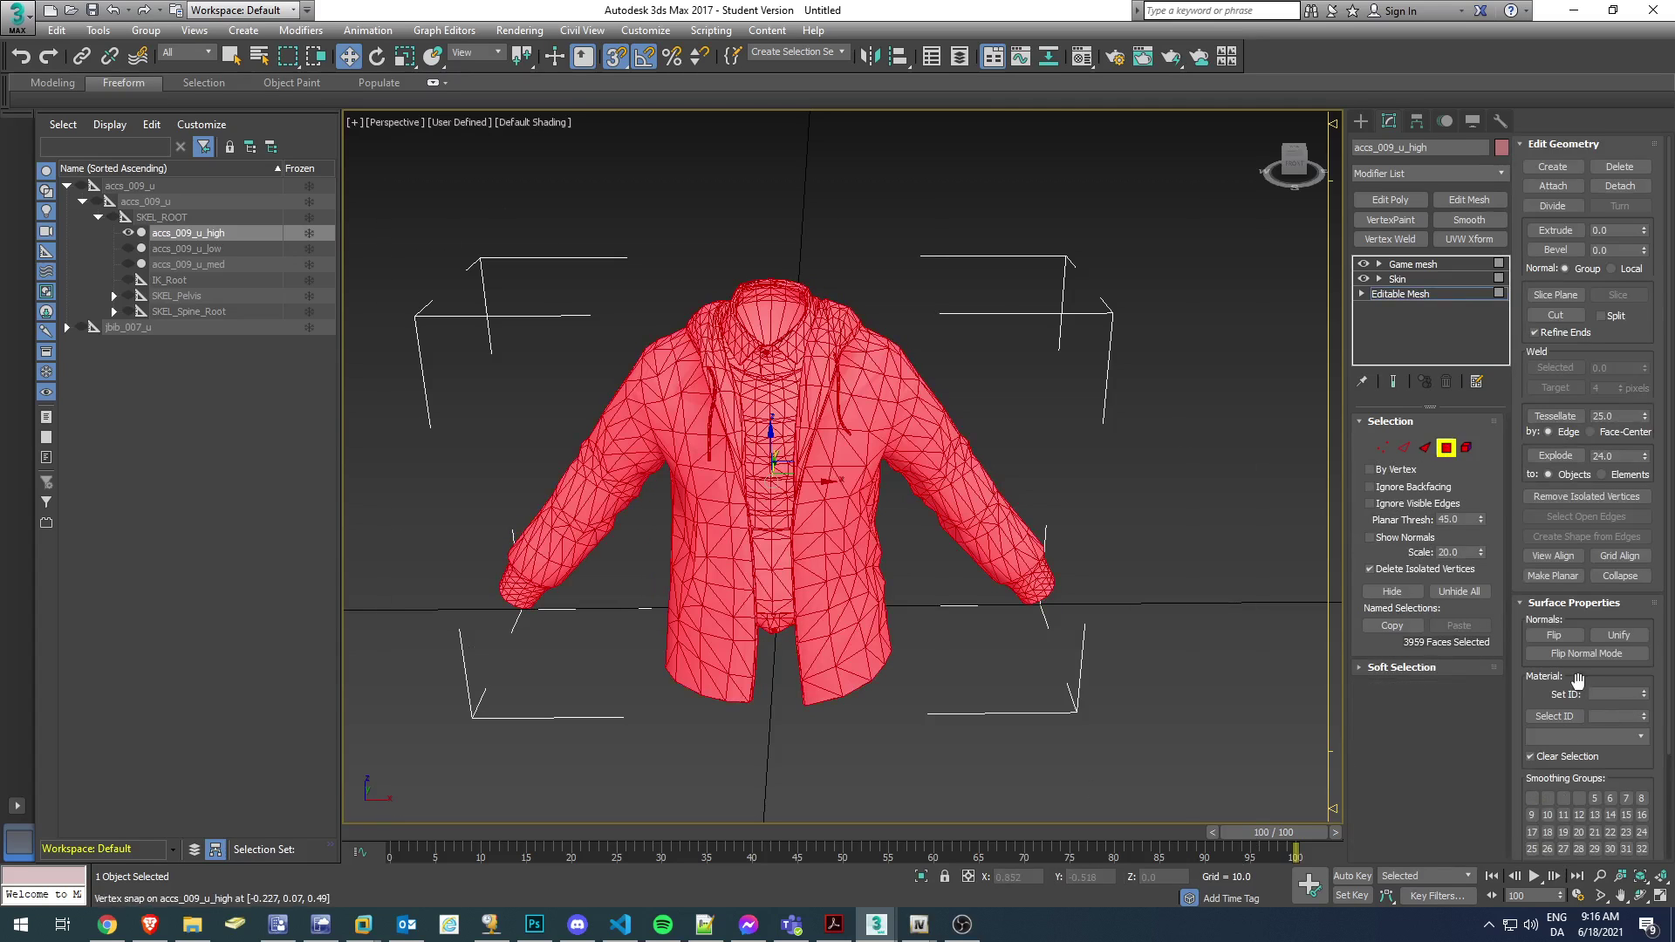
pyautogui.click(1620, 692)
pyautogui.click(1130, 450)
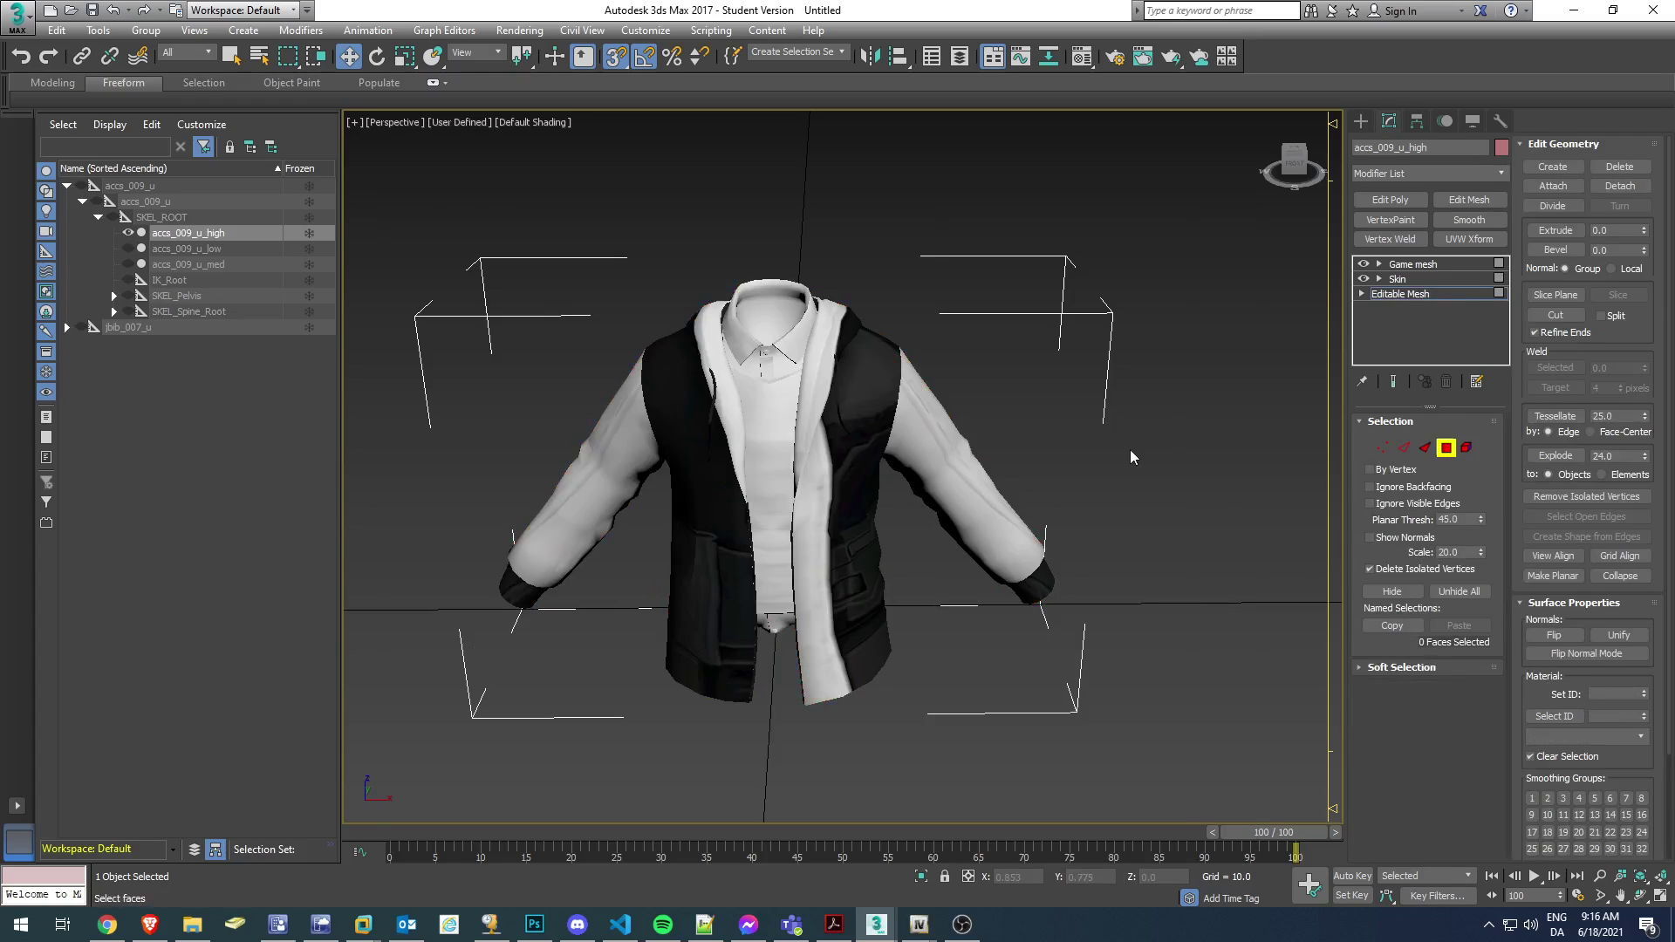
pyautogui.click(1445, 448)
pyautogui.keyDown('alt'); pyautogui.moveTo(1012, 475); pyautogui.dragTo(964, 582, button='middle'); pyautogui.keyUp('alt')
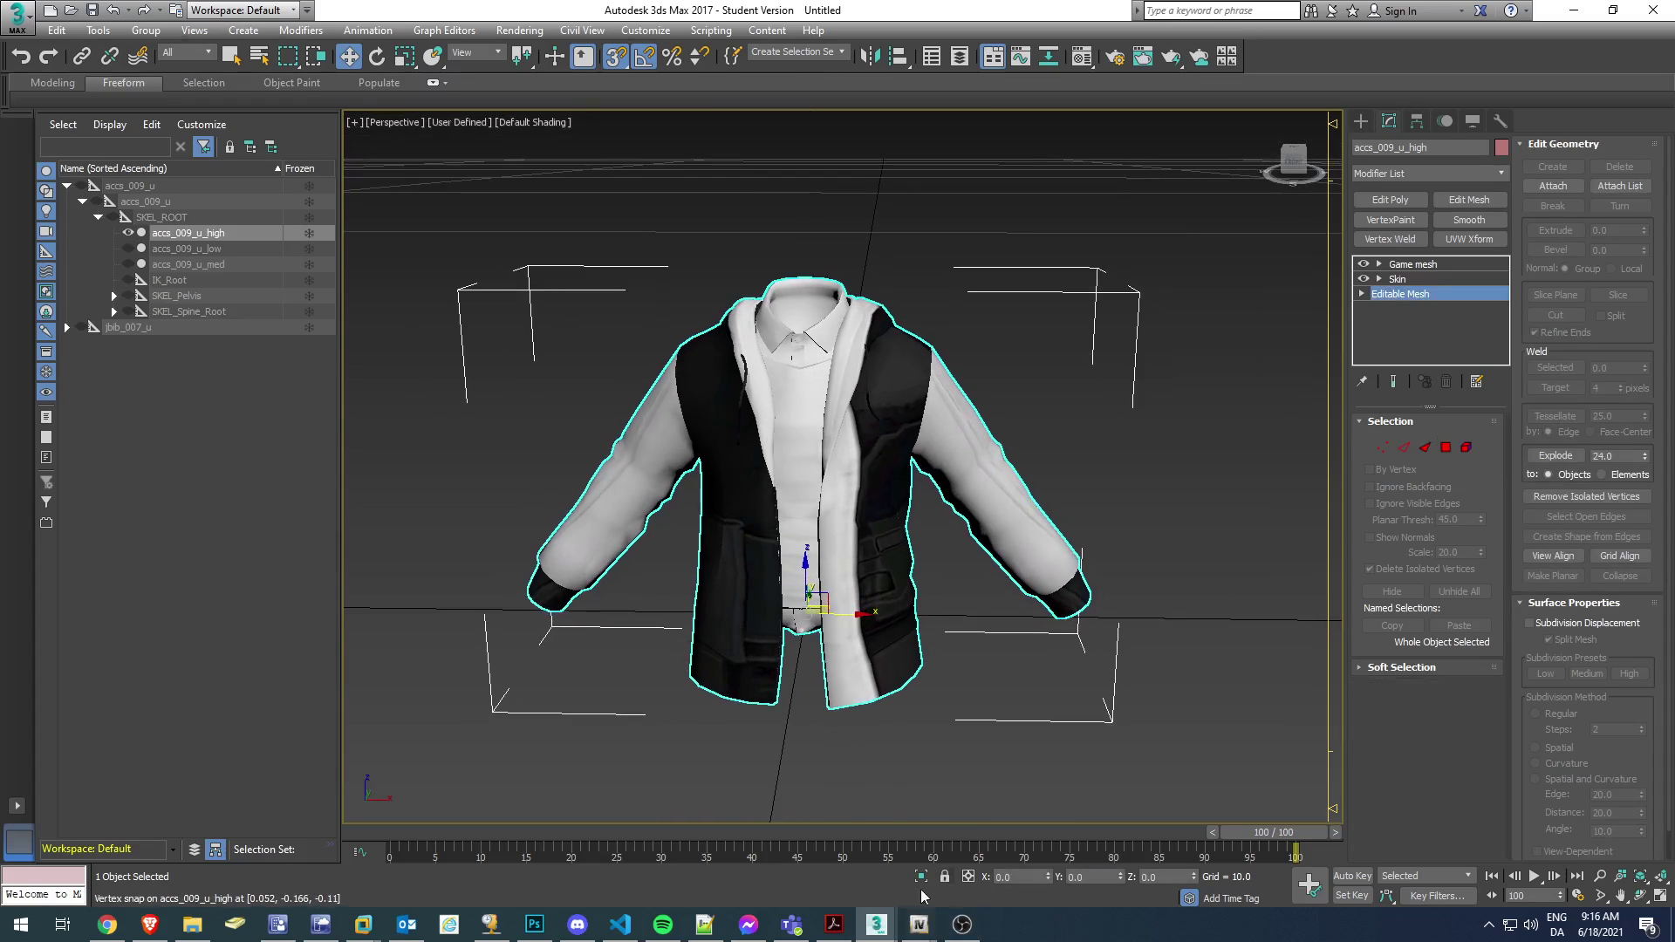
# Switch to Photoshop and open accs_diff_009_a_uni.dds from the accs_diff_009_a_uni folder with the default read settings.
pyautogui.click(534, 924)
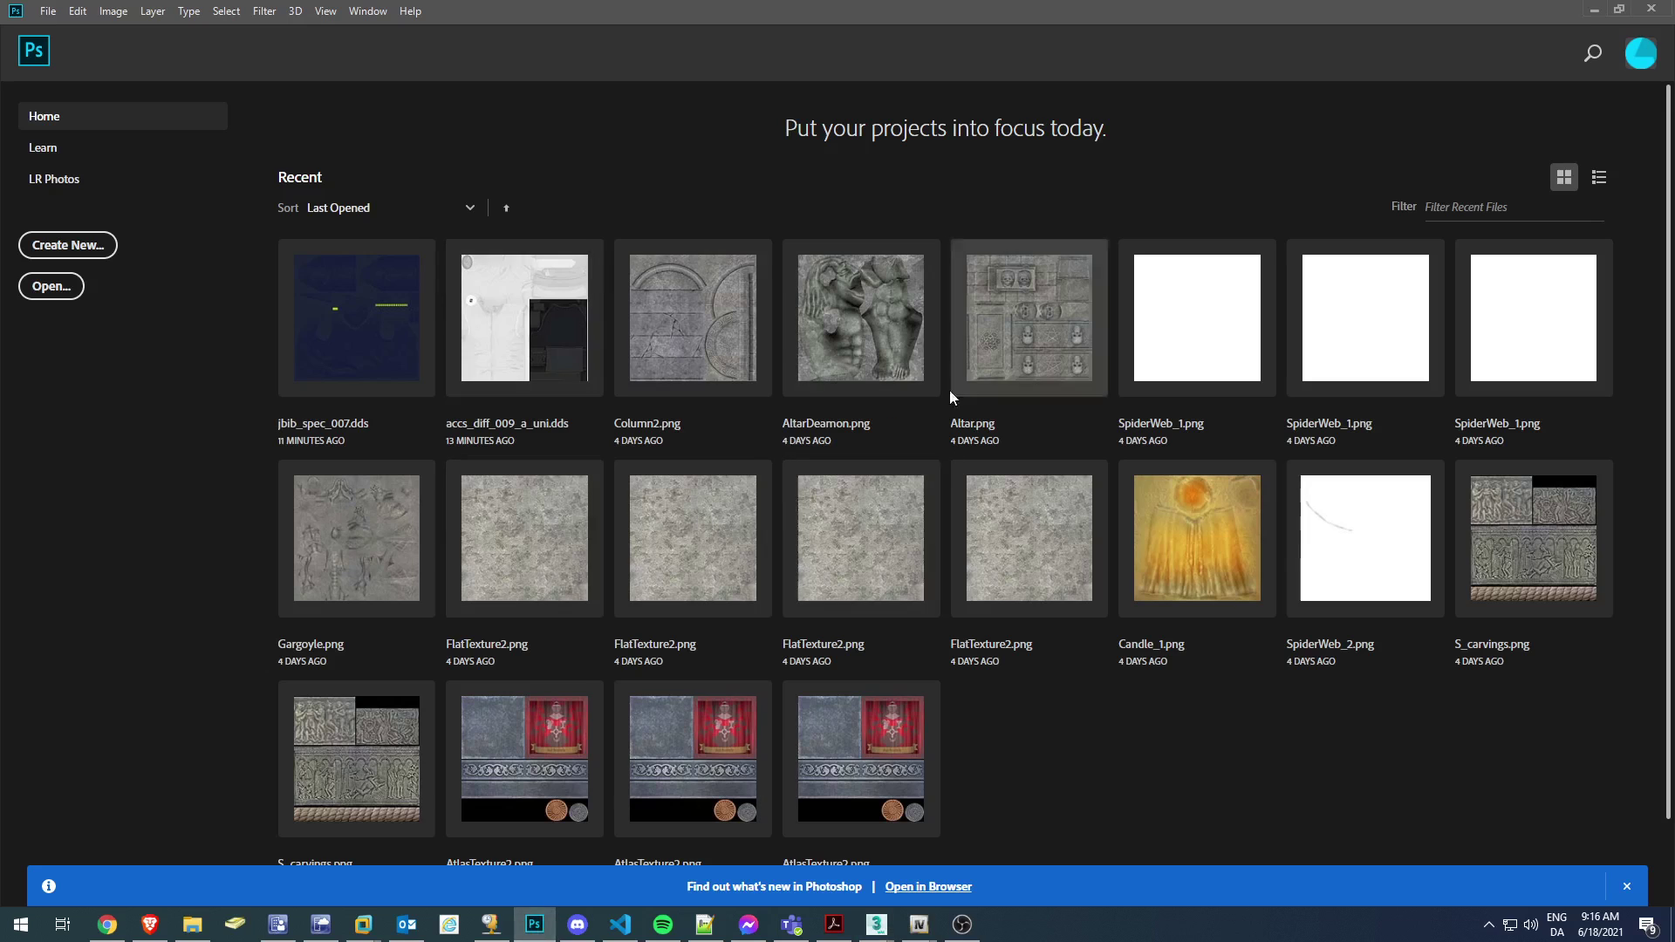
pyautogui.click(192, 924)
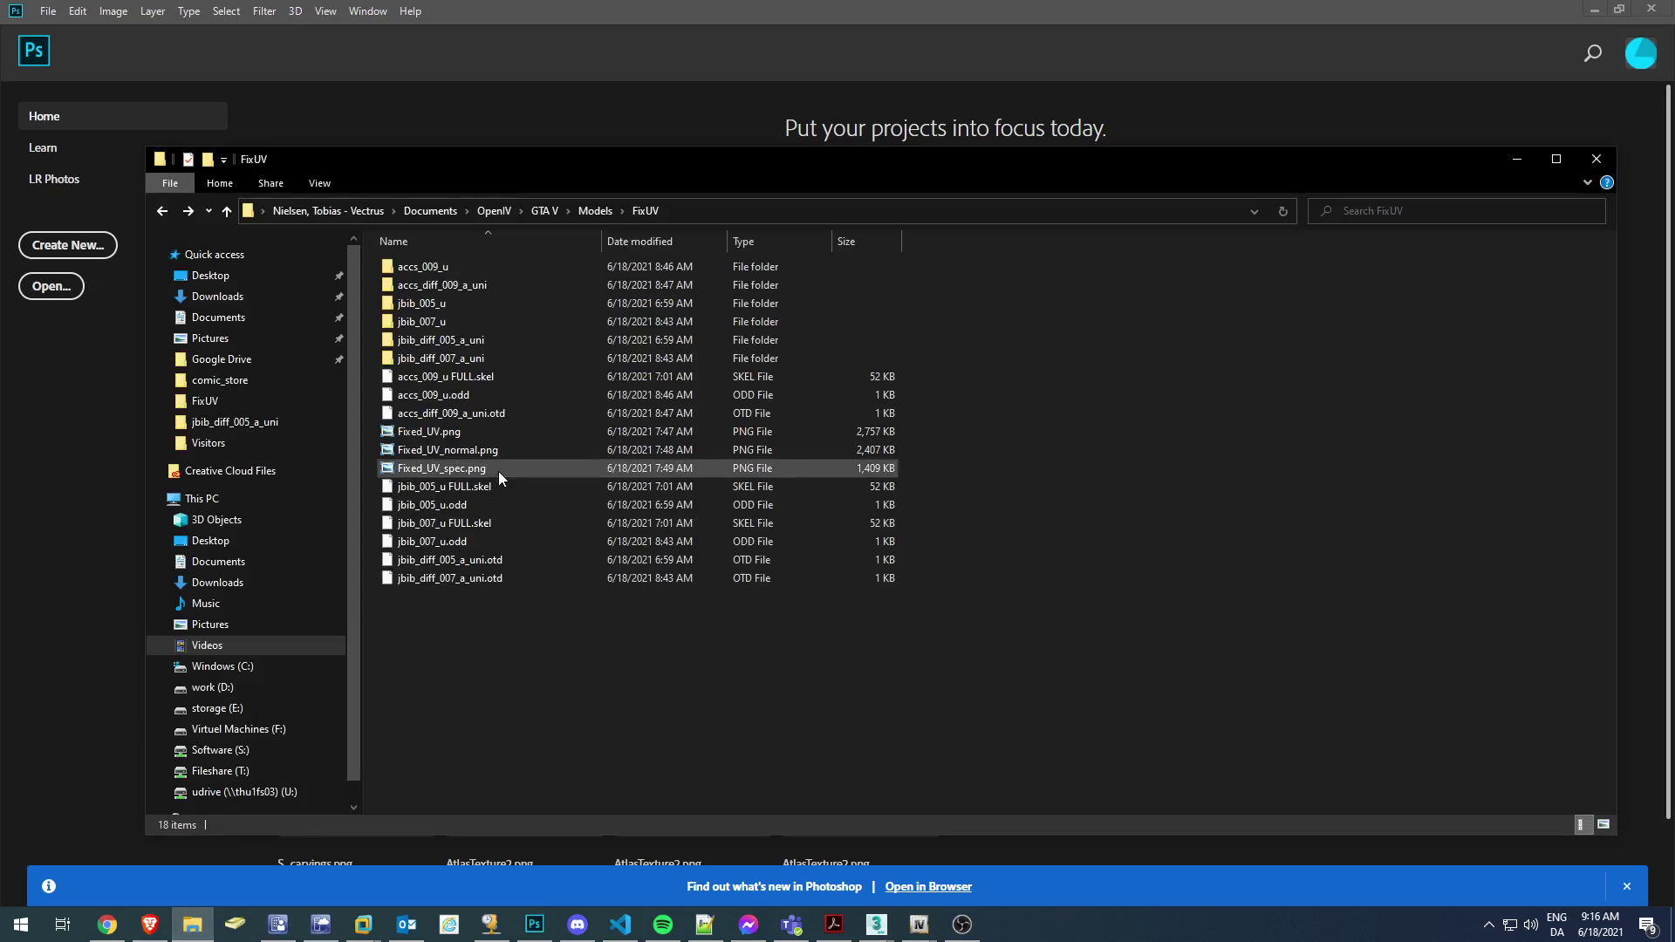
pyautogui.click(464, 286)
pyautogui.doubleClick(464, 286)
pyautogui.moveTo(448, 279); pyautogui.dragTo(621, 117)
pyautogui.click(898, 422)
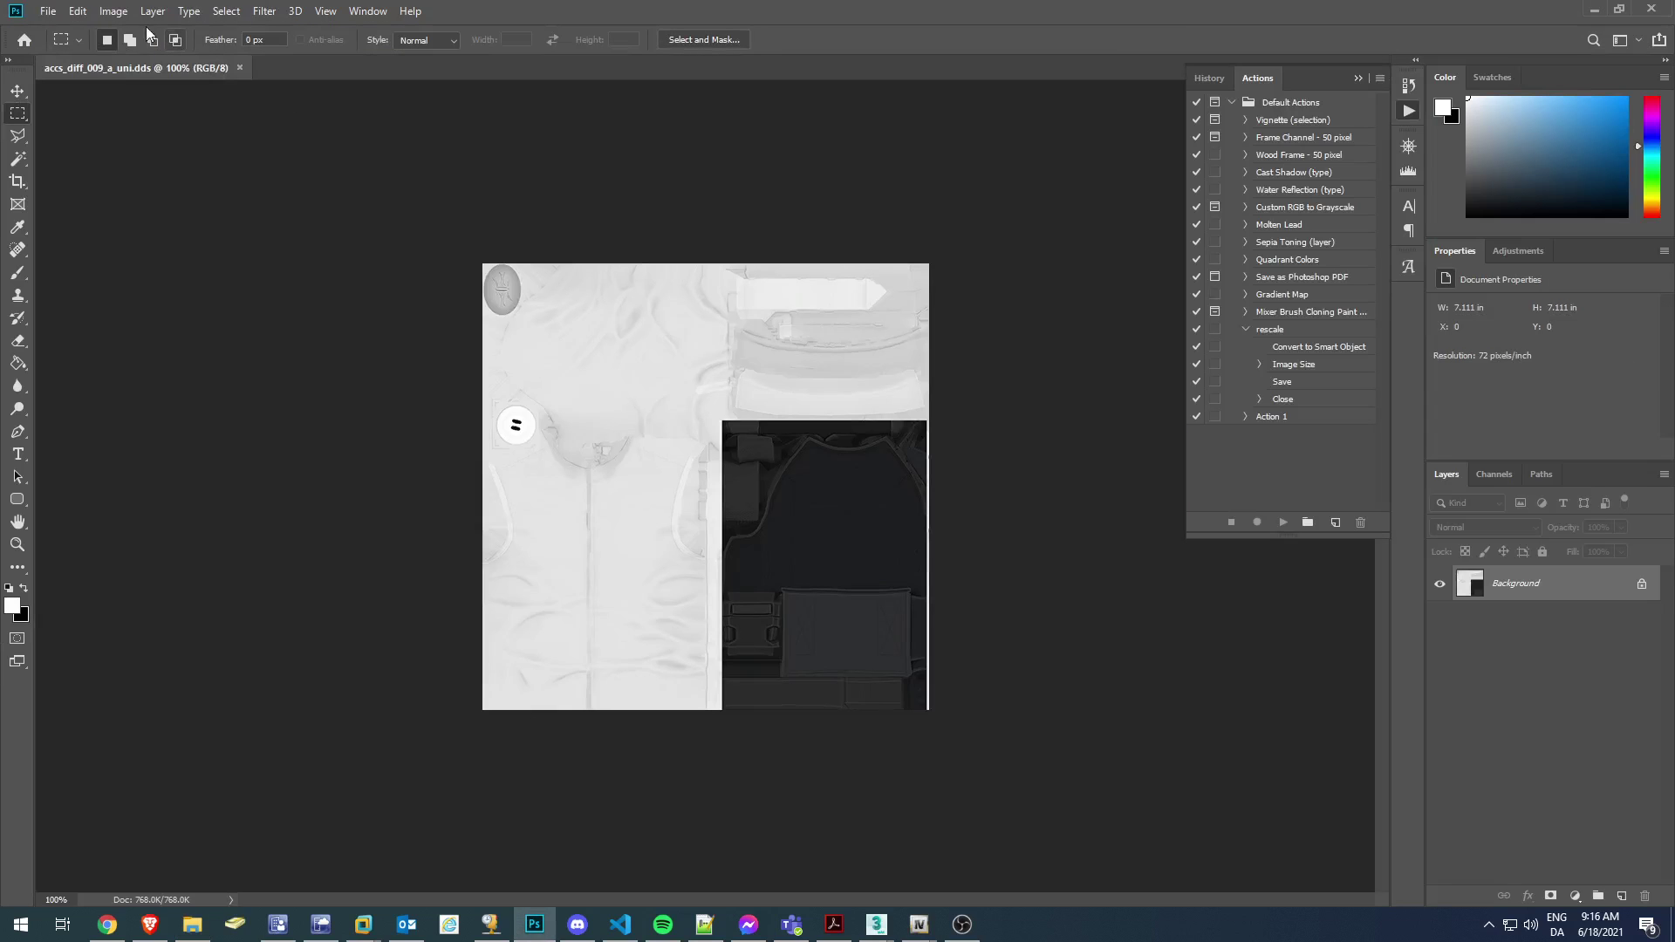
# Extend the texture's canvas width to 1024 pixels, anchored so the new space is added on the right.
pyautogui.hotkey('alt', 'Tab')
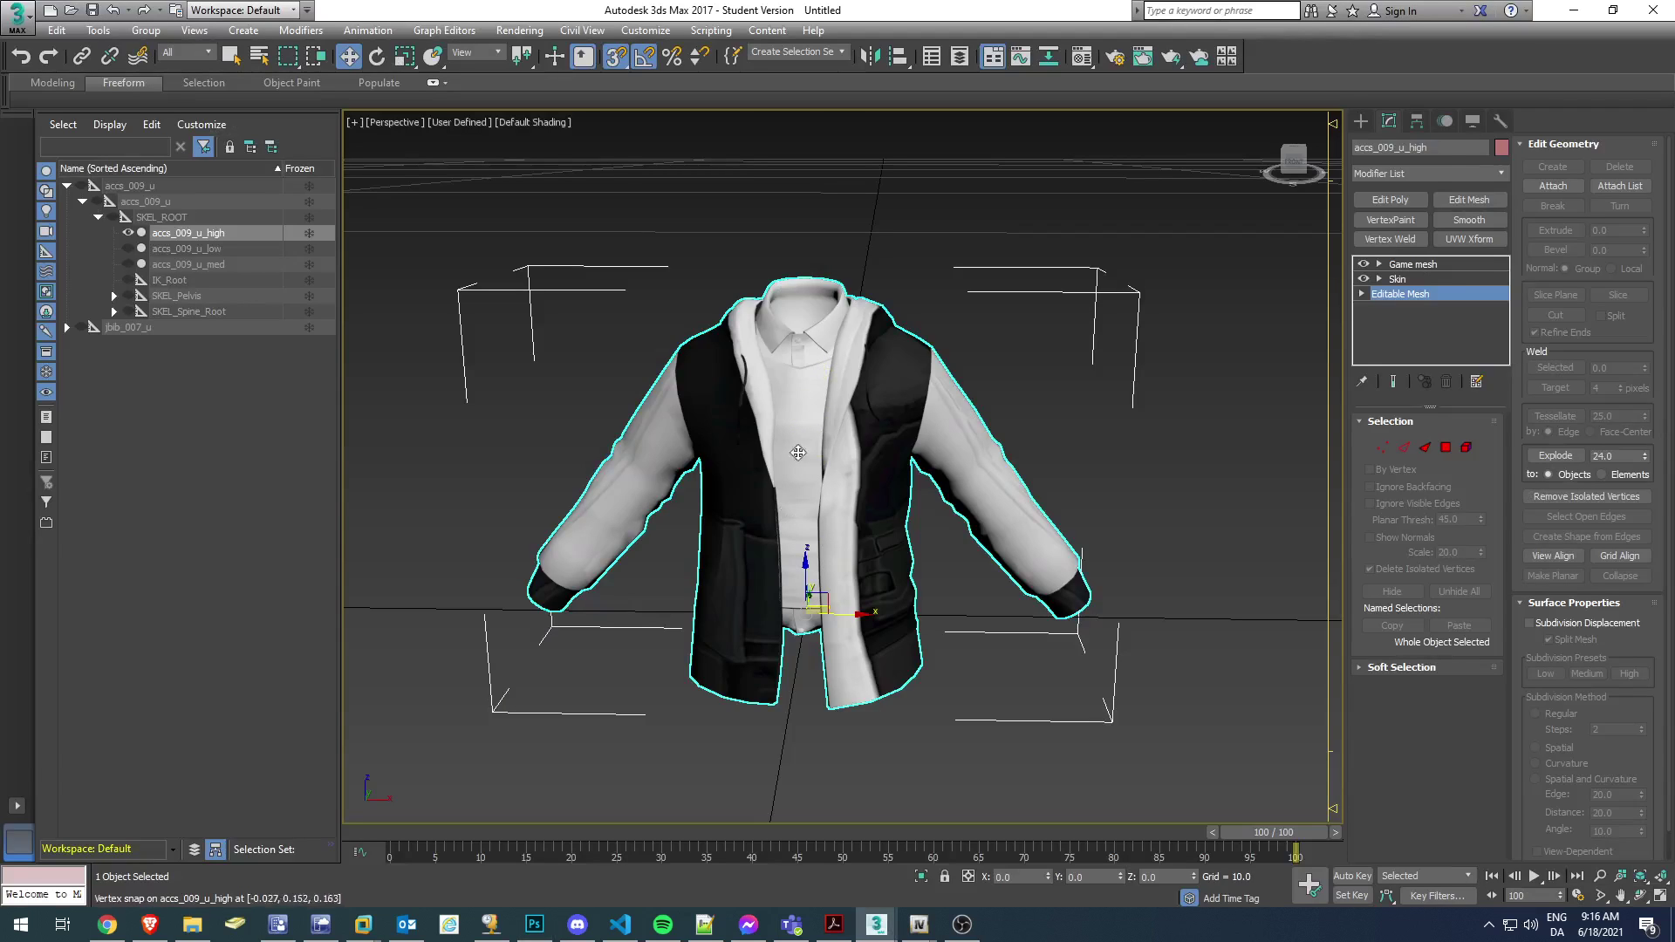
pyautogui.hotkey('alt', 'Tab')
pyautogui.click(103, 10)
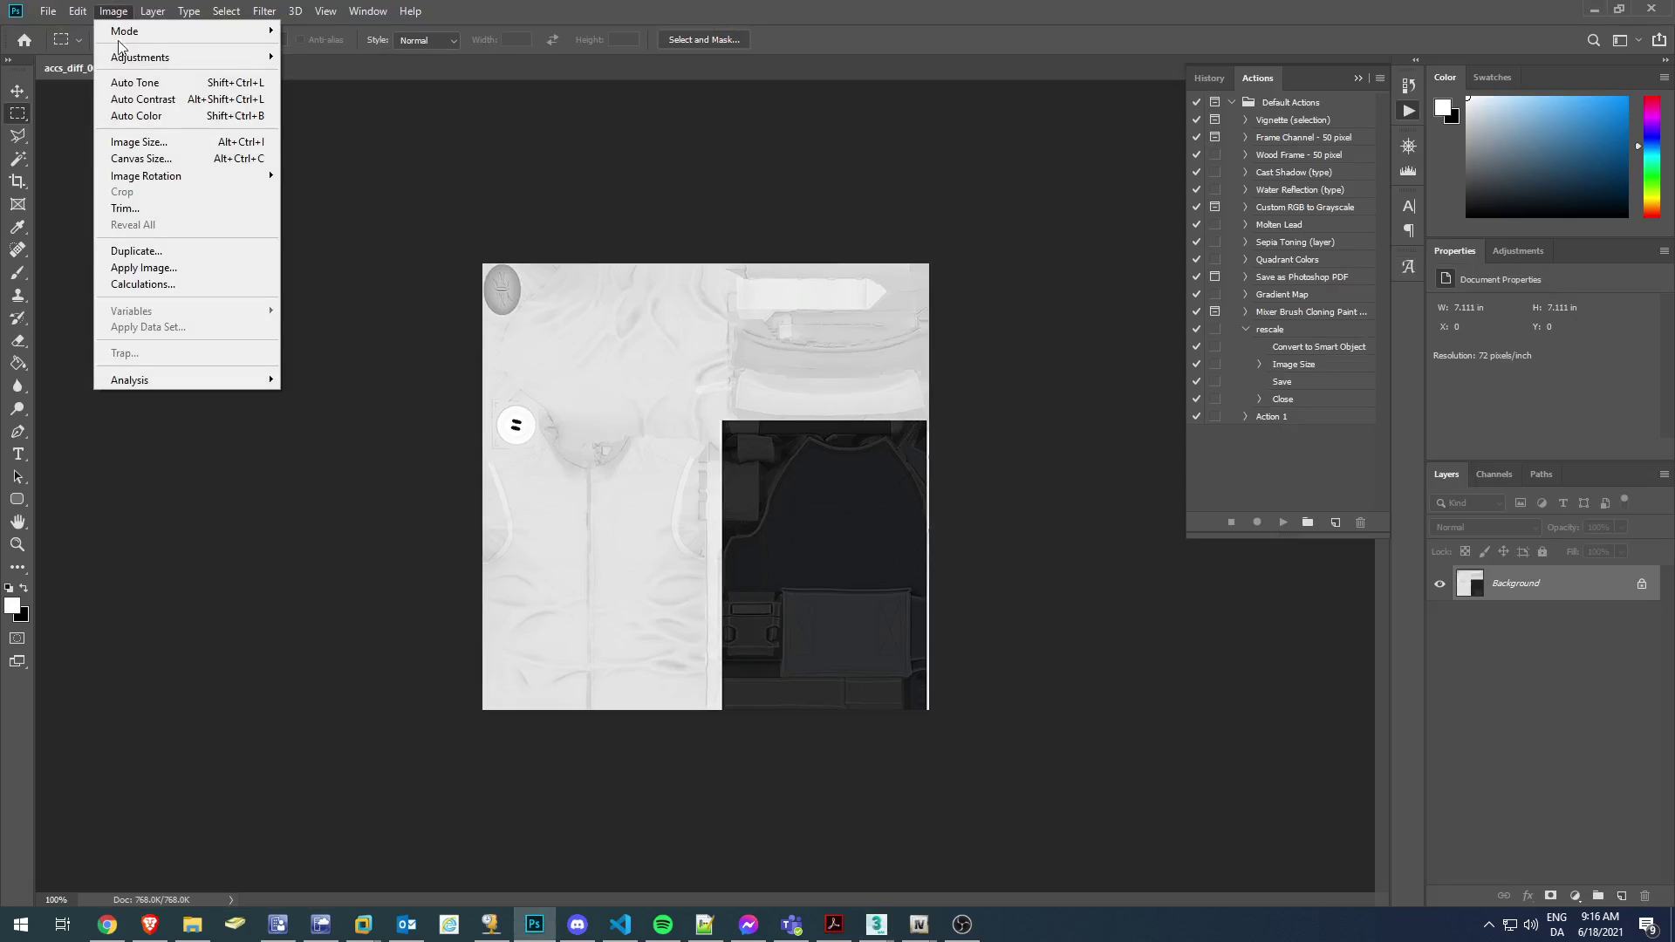
pyautogui.click(150, 159)
pyautogui.click(795, 395)
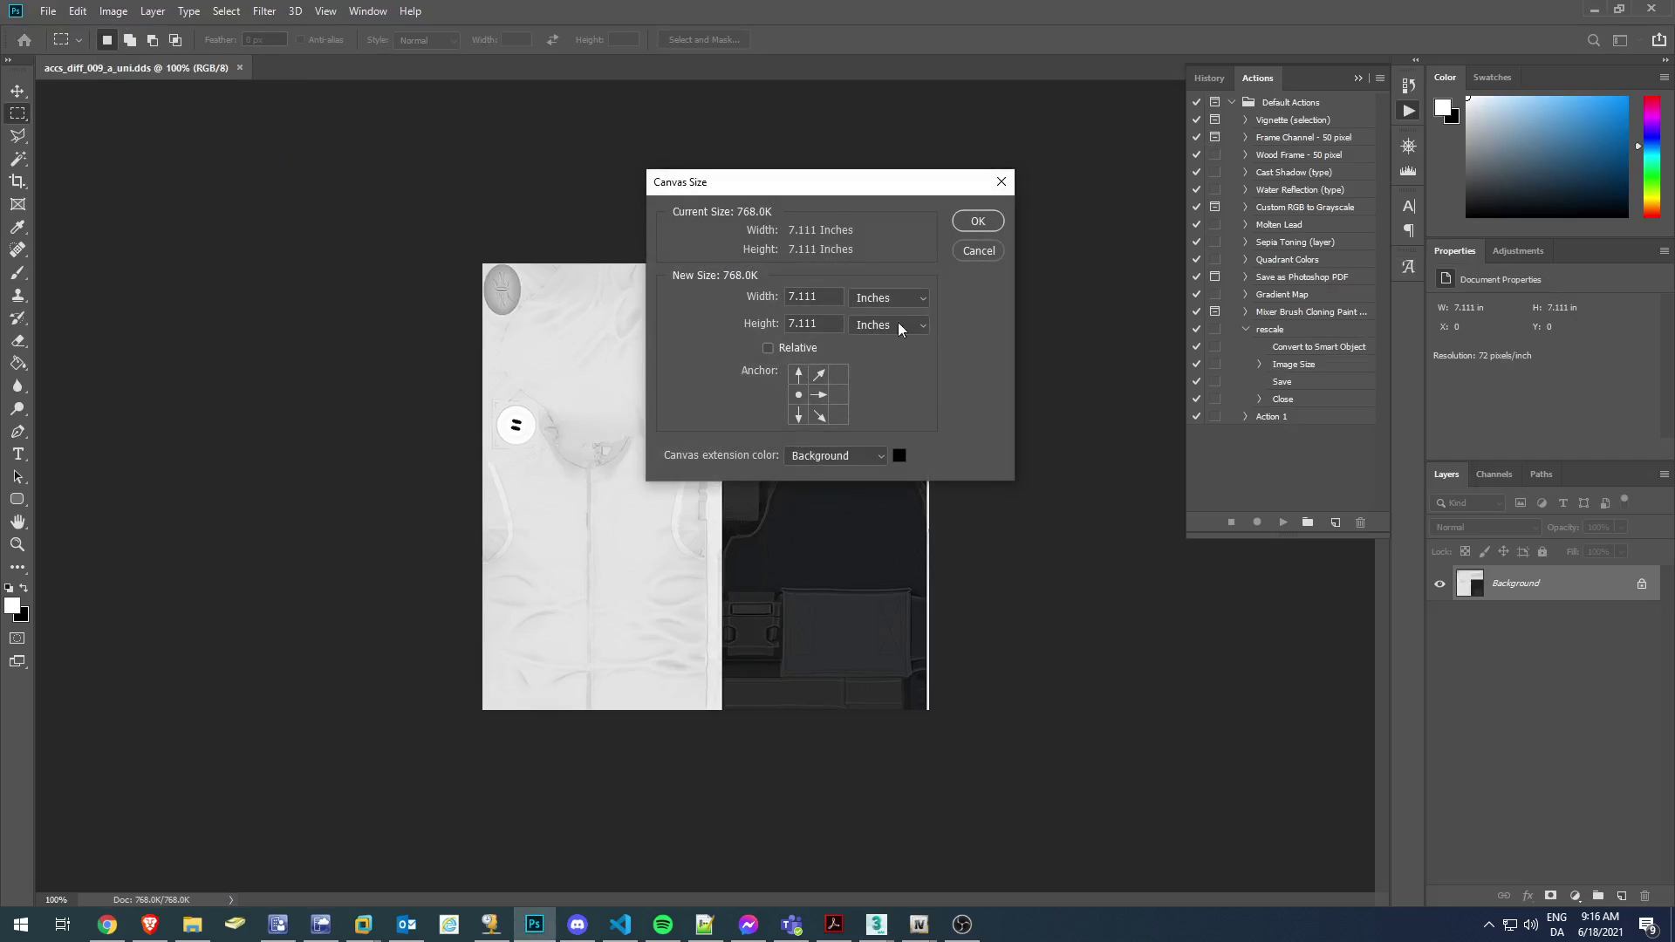
pyautogui.click(890, 297)
pyautogui.click(881, 322)
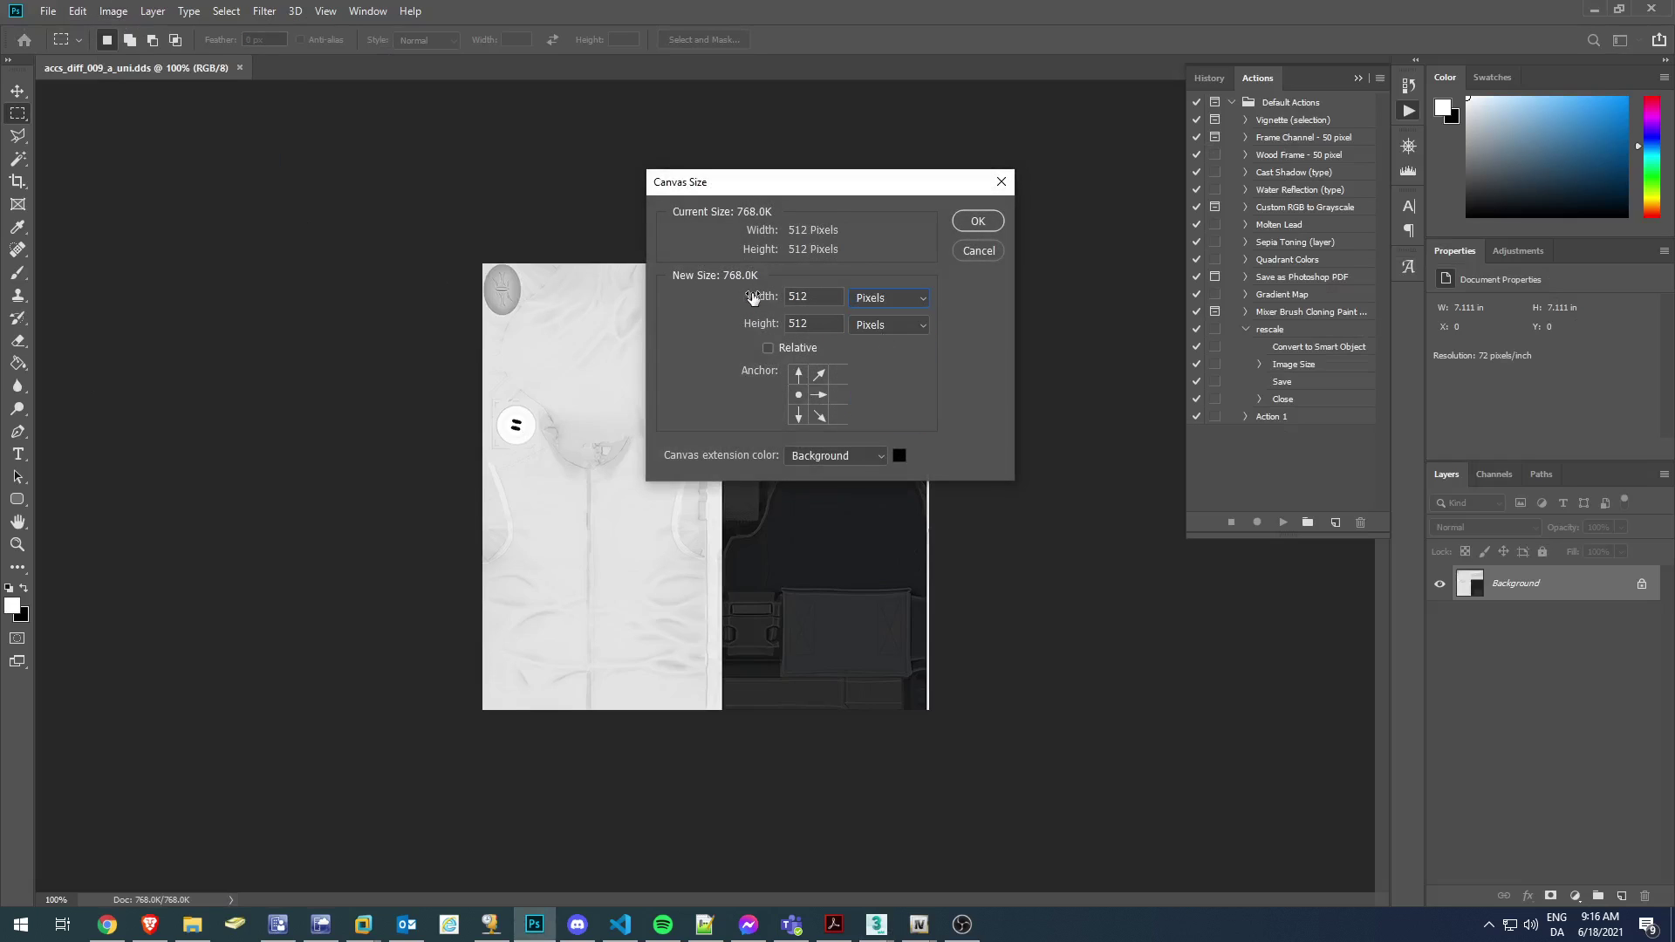
pyautogui.write('1024')
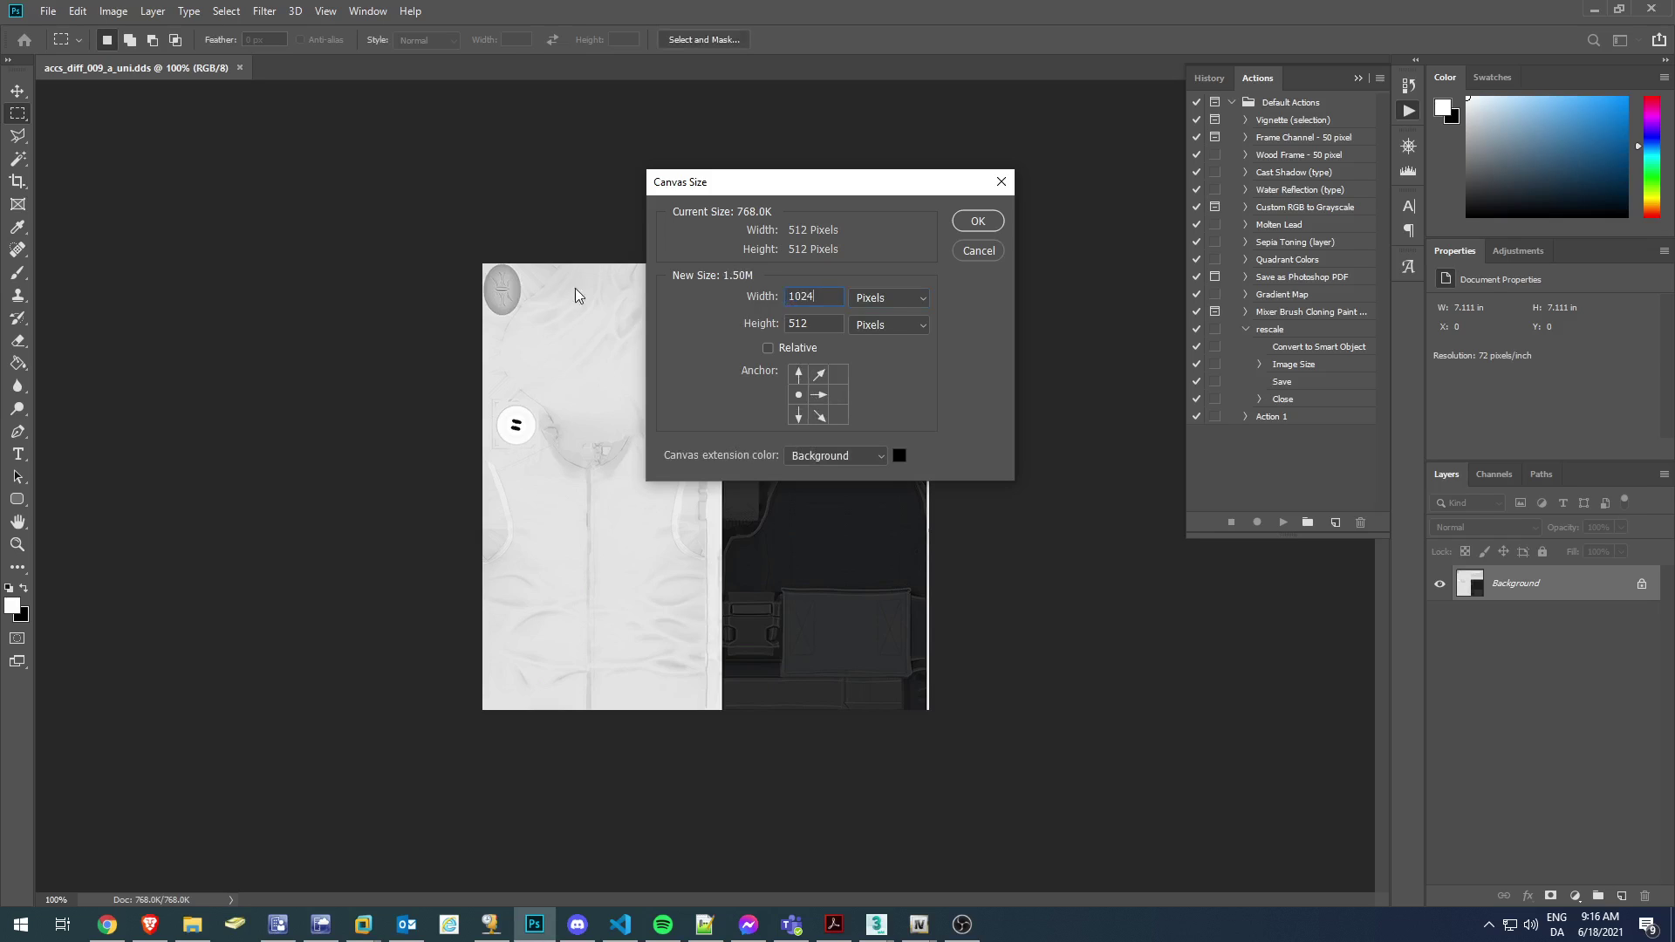
pyautogui.press('Return')
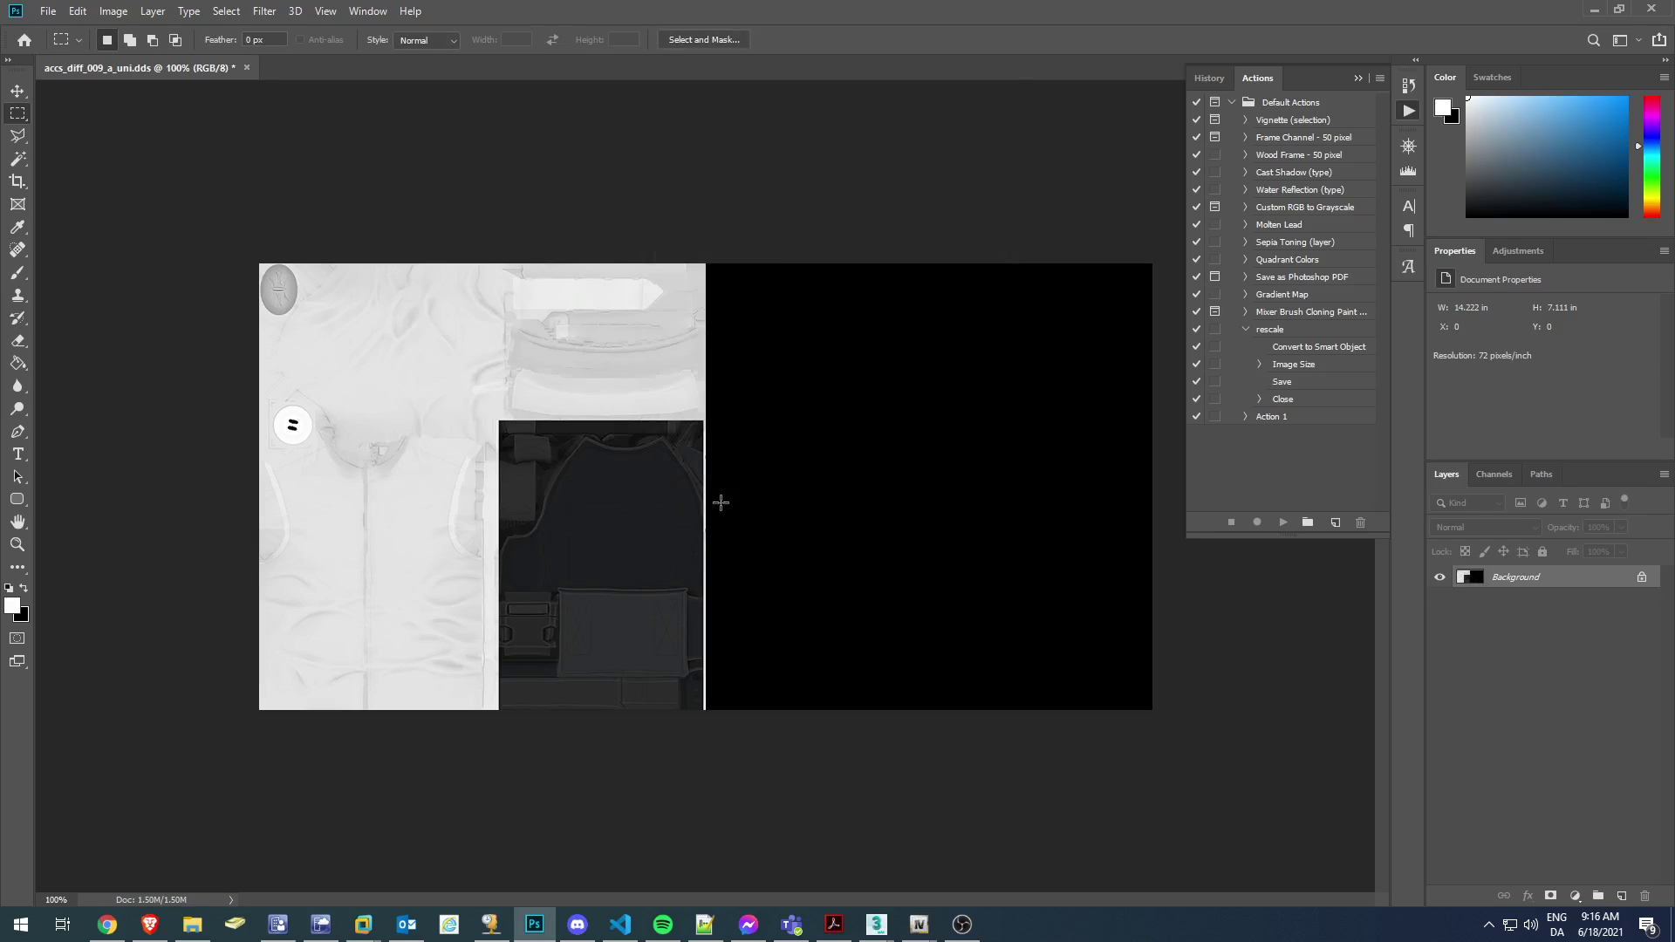
# Place jbib_diff_007_a_uni.dds from the jbib_diff_007_a_uni folder into the document, filling the empty right half of the canvas.
pyautogui.hotkey('alt', 'Tab')
pyautogui.press('BackSpace')
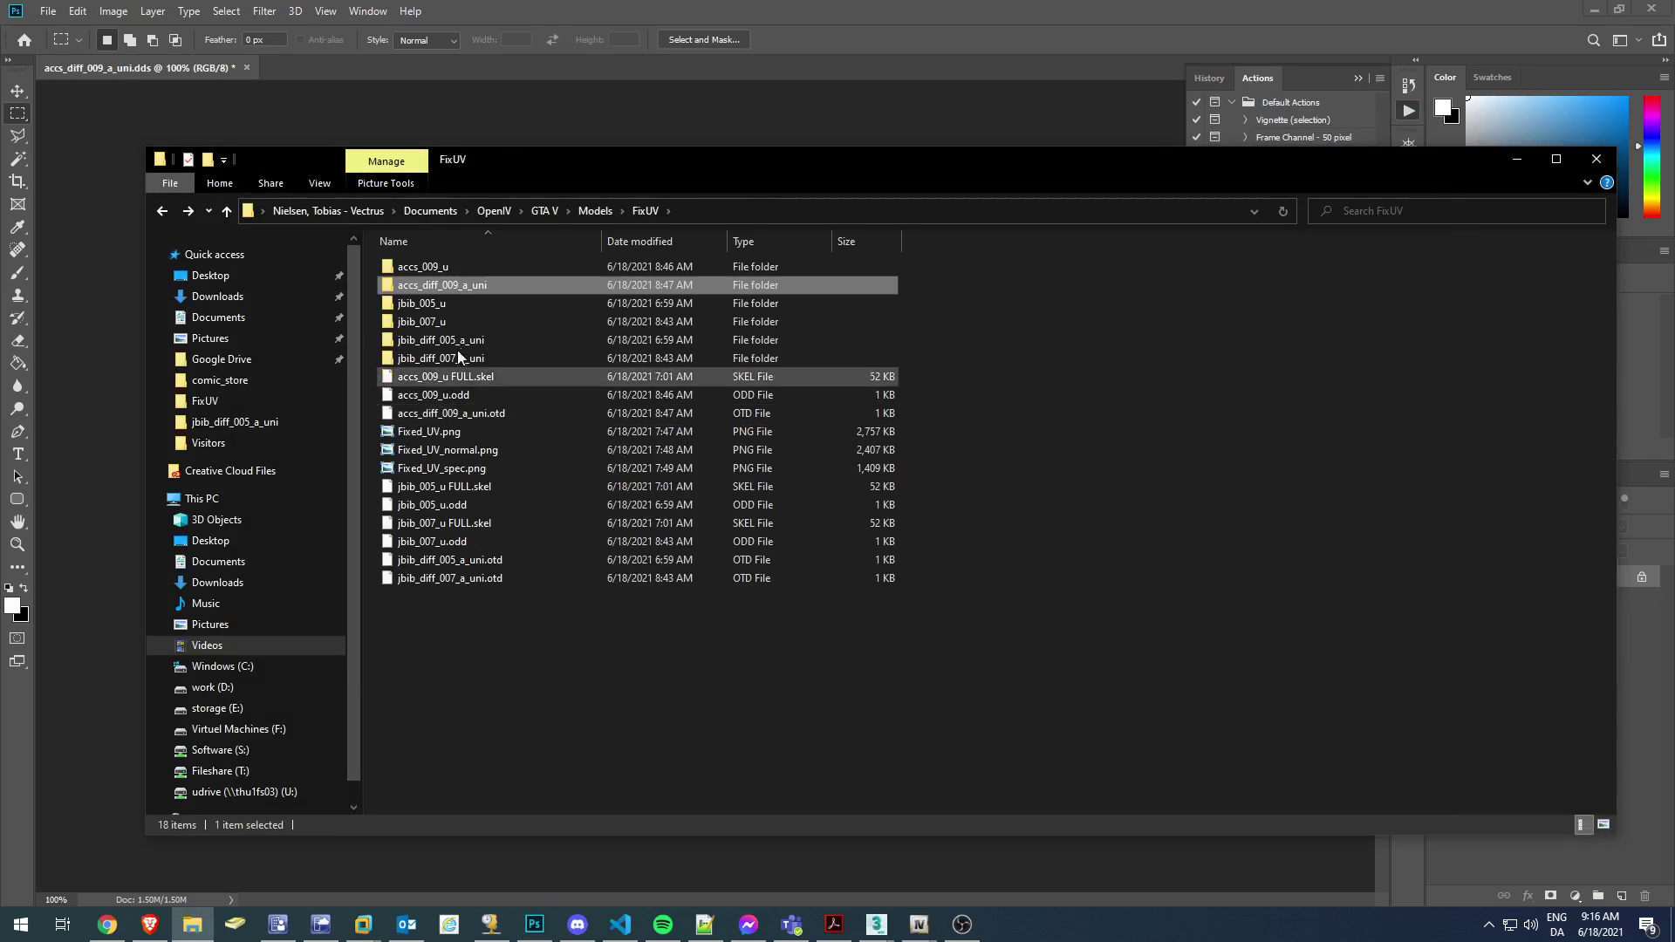
pyautogui.doubleClick(458, 354)
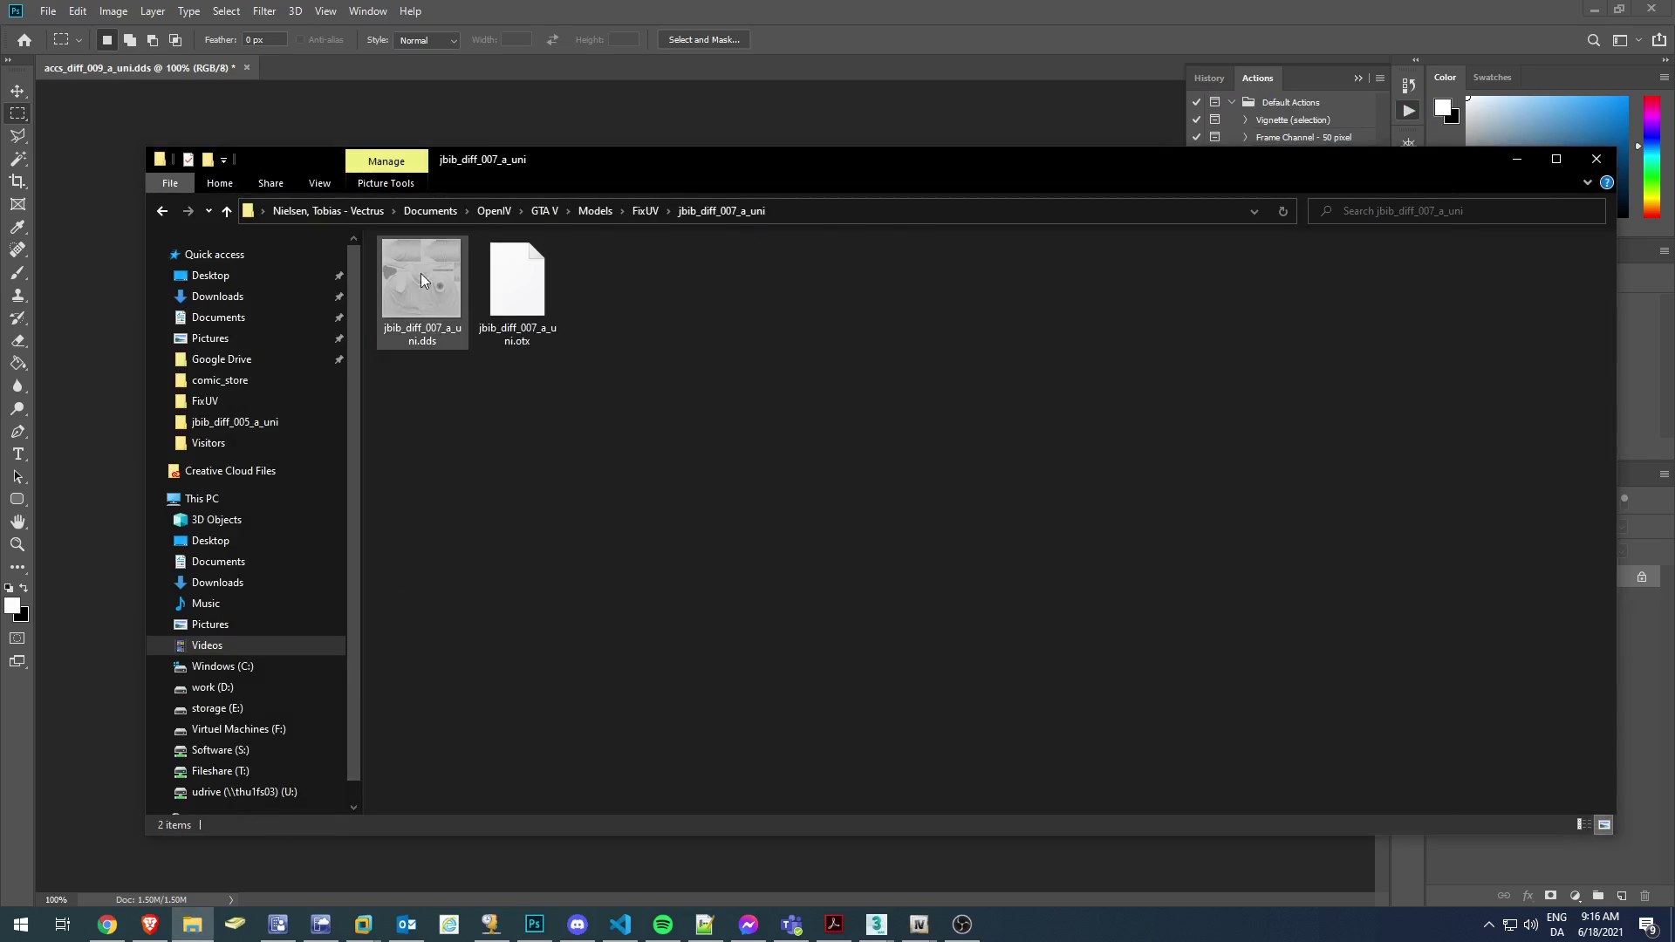
pyautogui.moveTo(421, 274); pyautogui.dragTo(930, 532)
pyautogui.hotkey('alt', 'Tab')
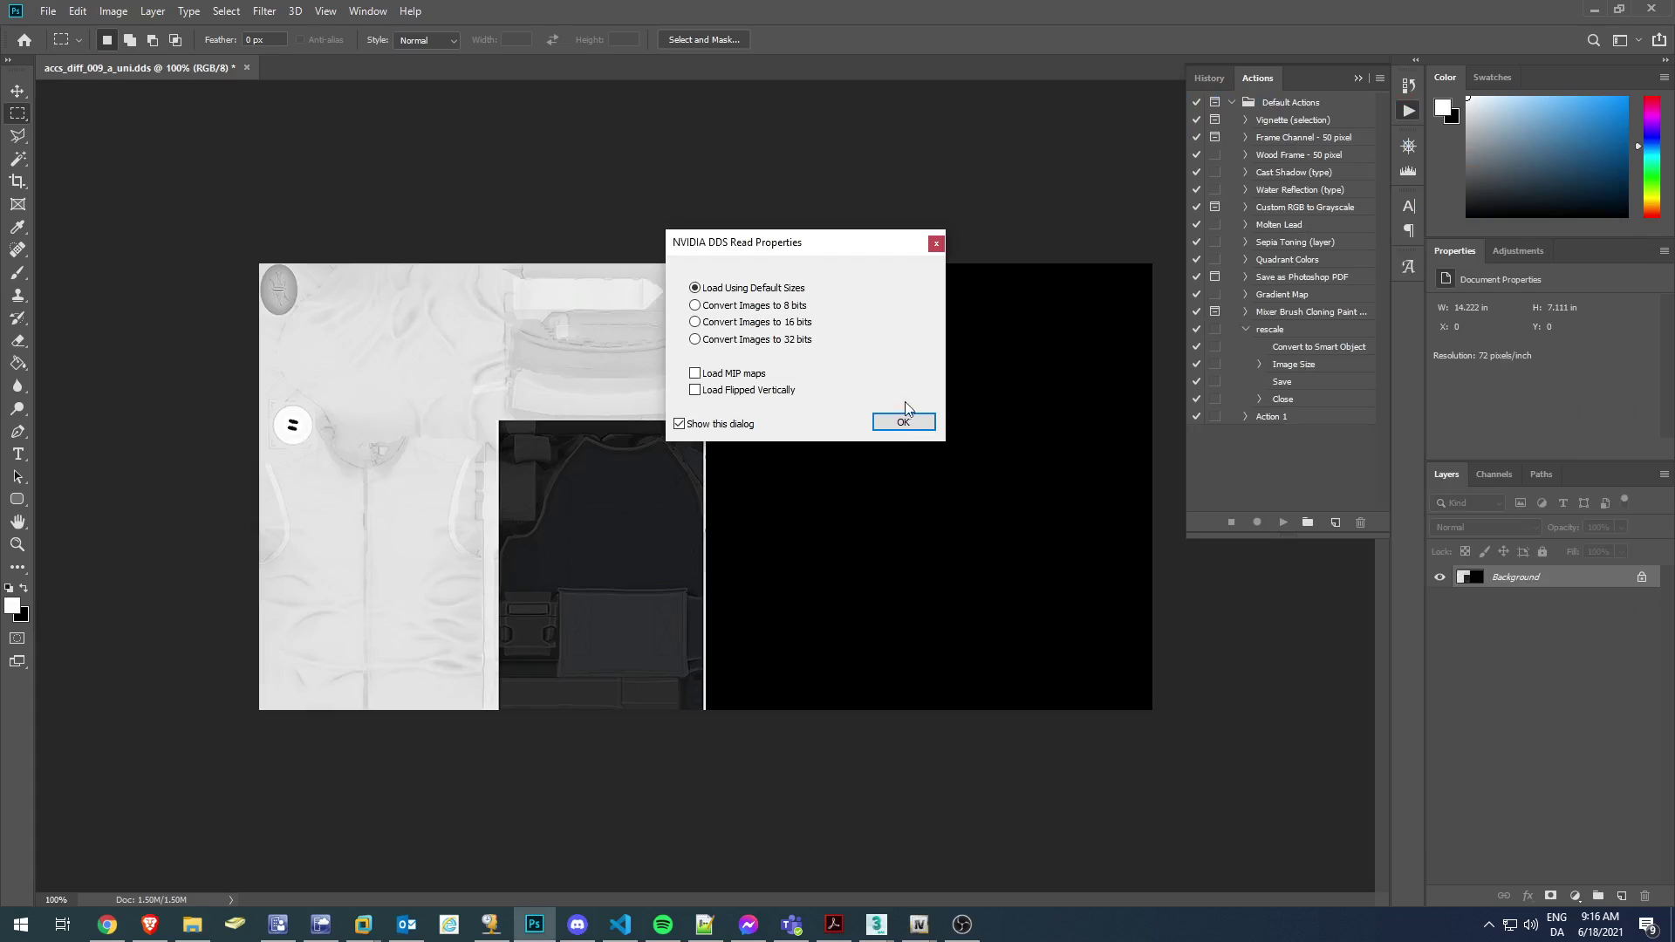
pyautogui.click(904, 422)
pyautogui.moveTo(733, 427); pyautogui.dragTo(945, 437)
pyautogui.click(666, 39)
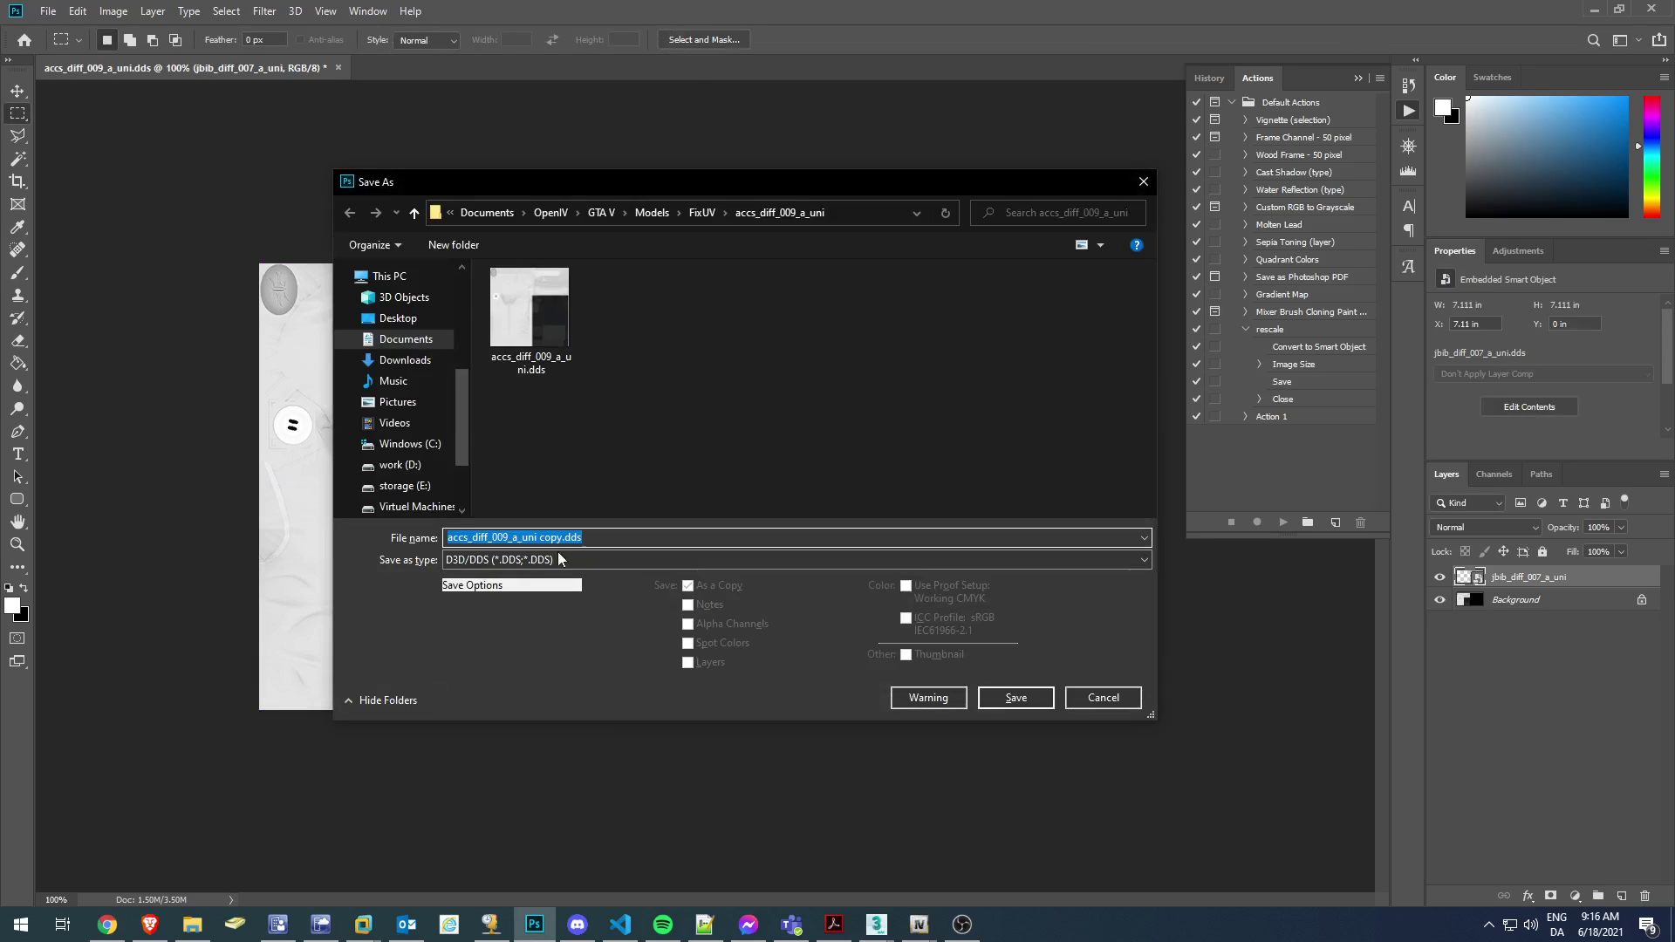
# Save the combined texture as a DDS file, overwriting accs_diff_009_a_uni.dds.
pyautogui.doubleClick(567, 294)
pyautogui.click(881, 463)
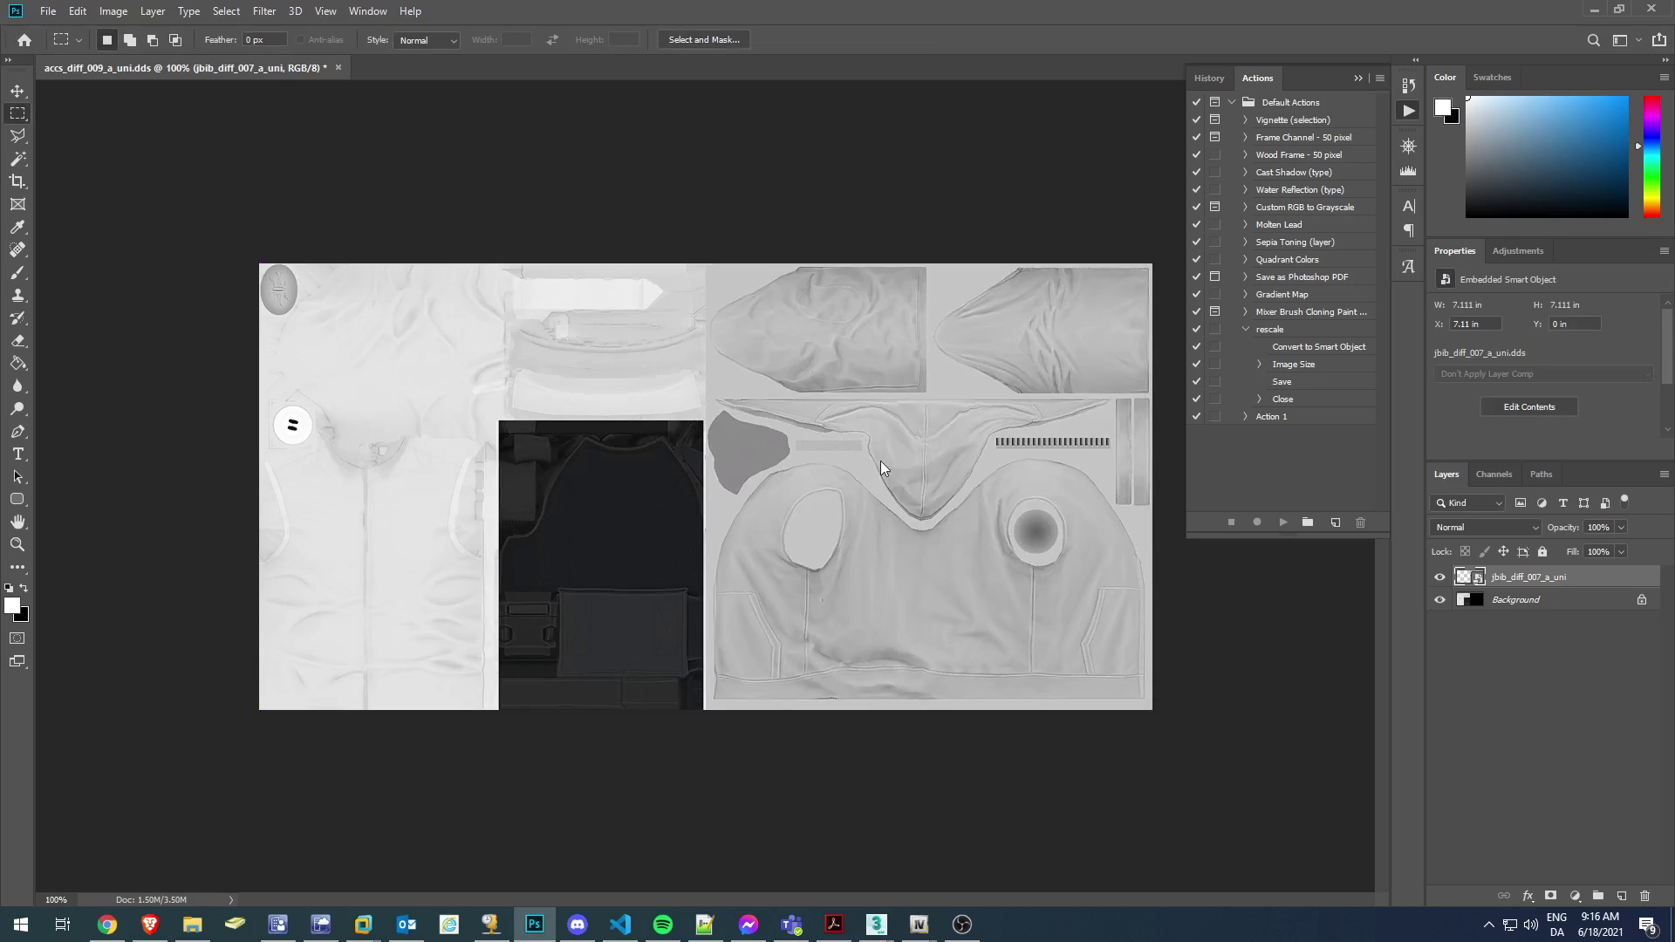
pyautogui.click(932, 240)
# Switch to 3ds Max, select accs_009_u_high and add an Unwrap UVW modifier above its Editable Mesh.
pyautogui.hotkey('alt', 'Tab')
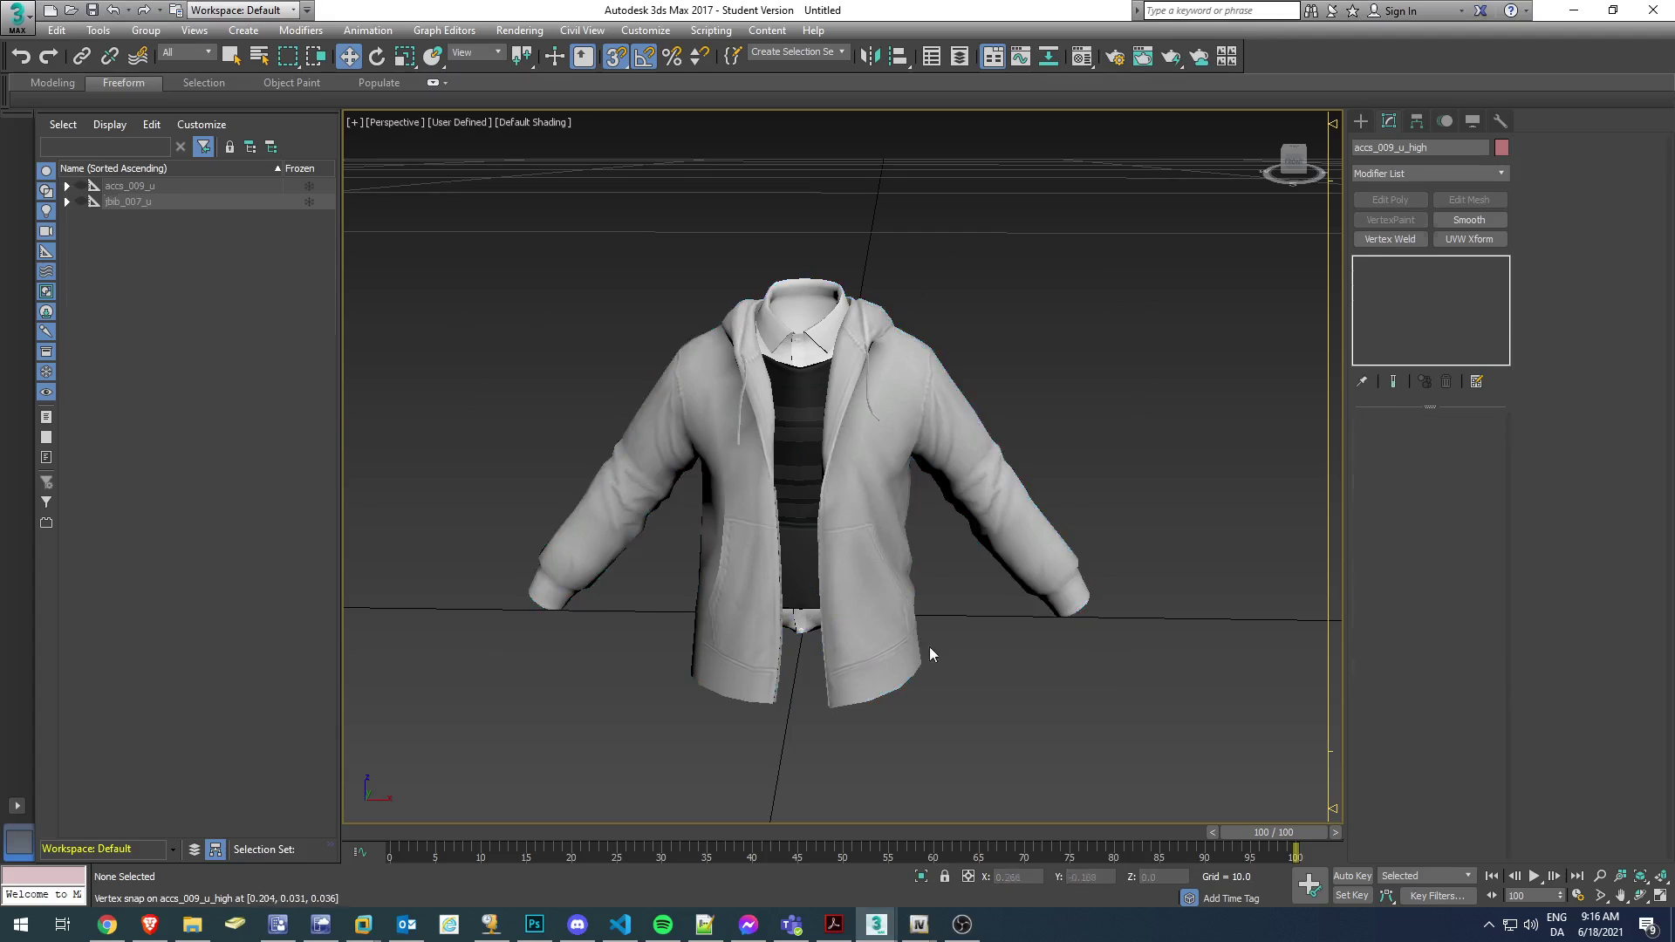
pyautogui.keyDown('alt'); pyautogui.moveTo(930, 654); pyautogui.dragTo(715, 571, button='middle'); pyautogui.keyUp('alt')
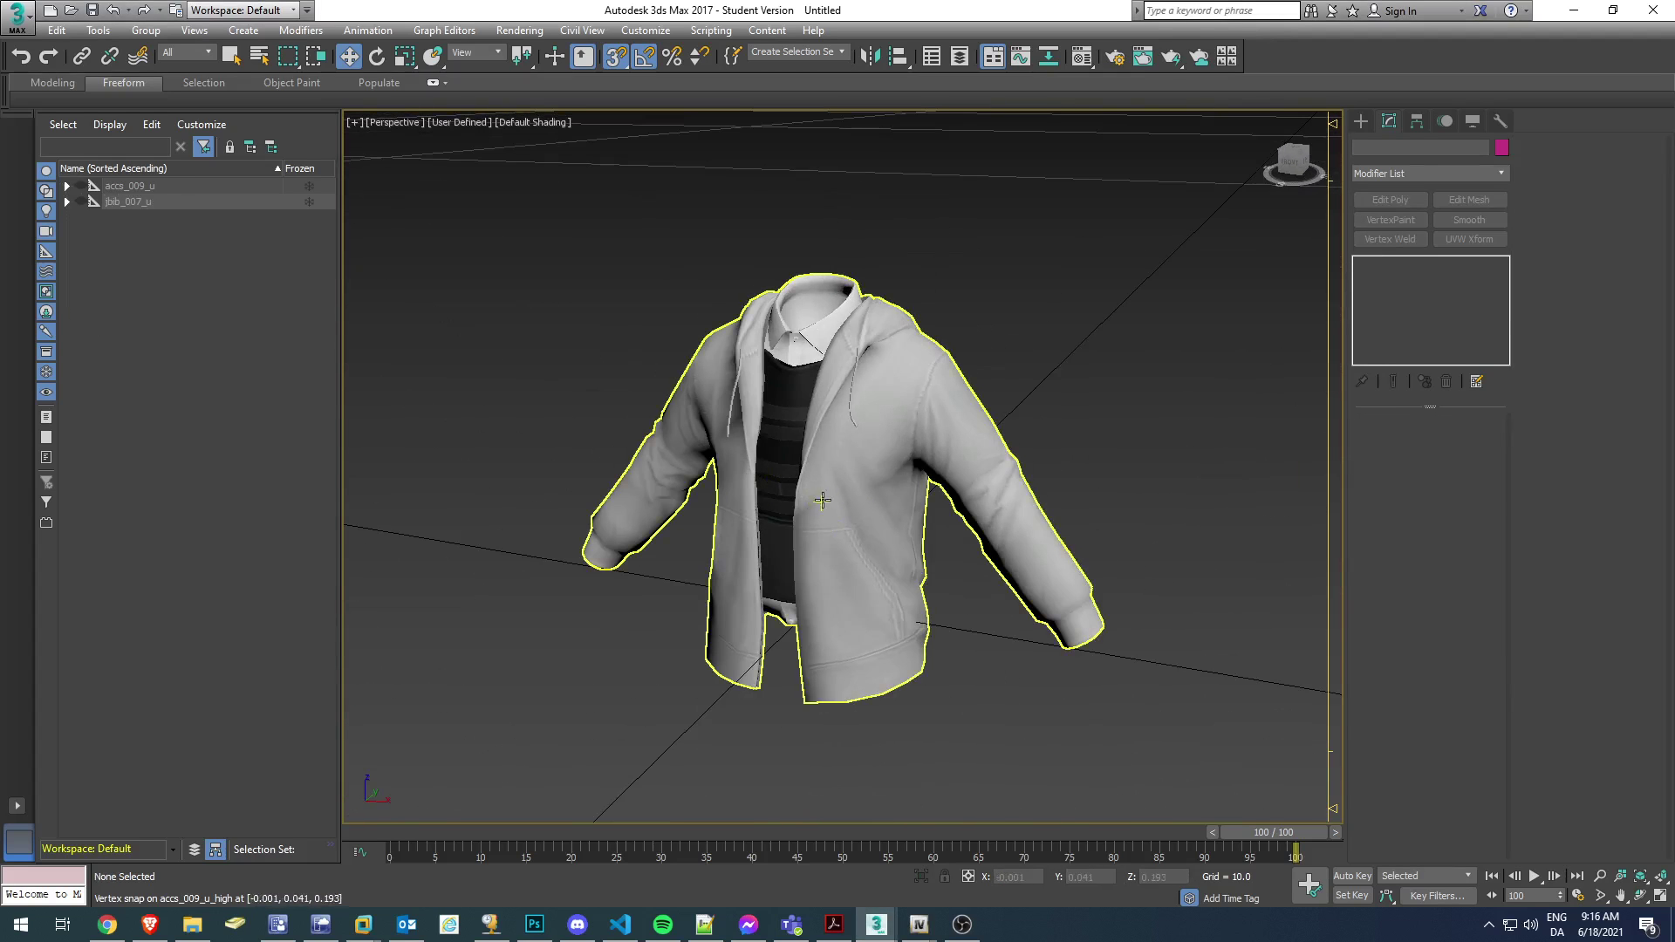
pyautogui.click(716, 571)
pyautogui.click(1394, 293)
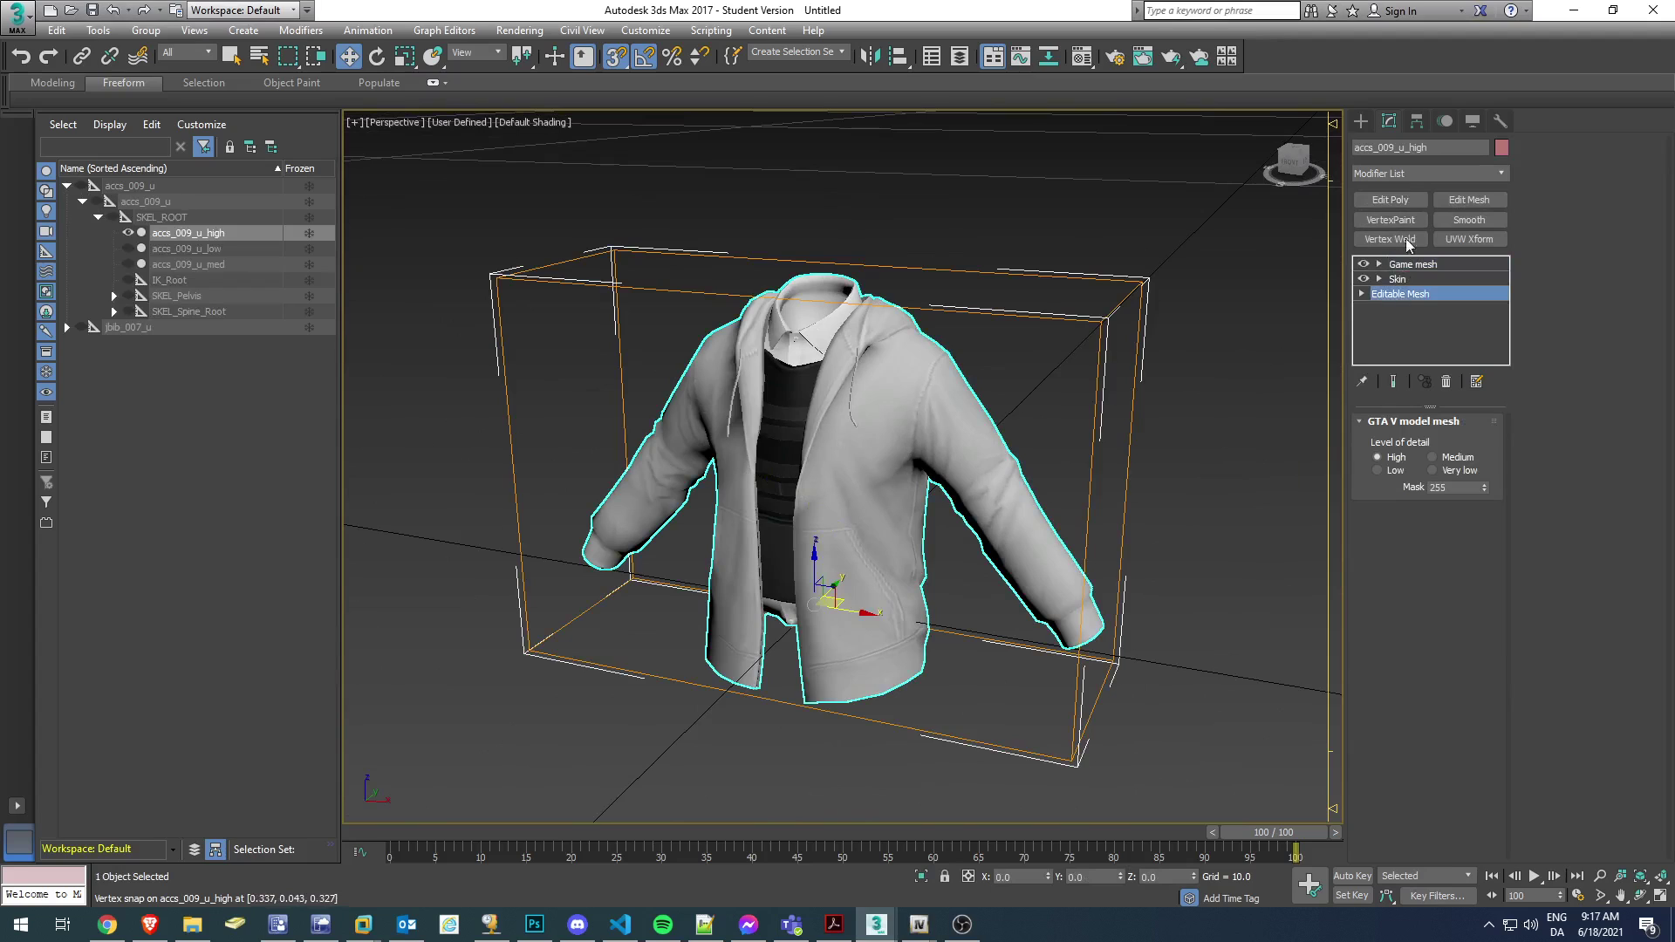
pyautogui.click(1405, 176)
pyautogui.press('u')
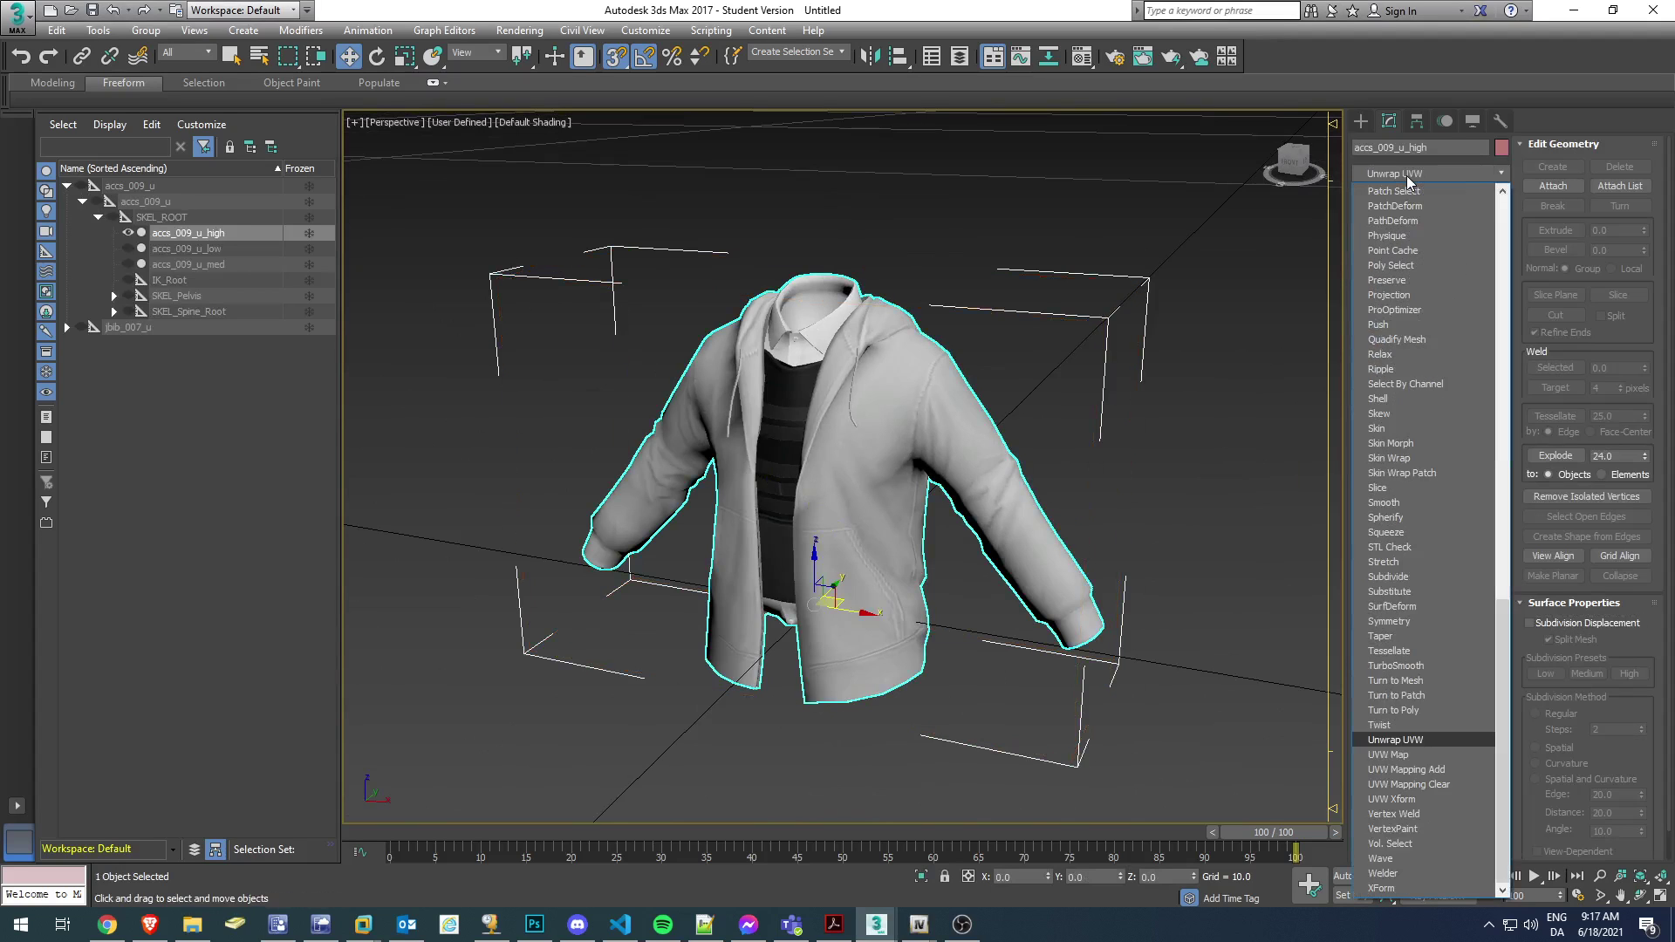
pyautogui.click(1400, 740)
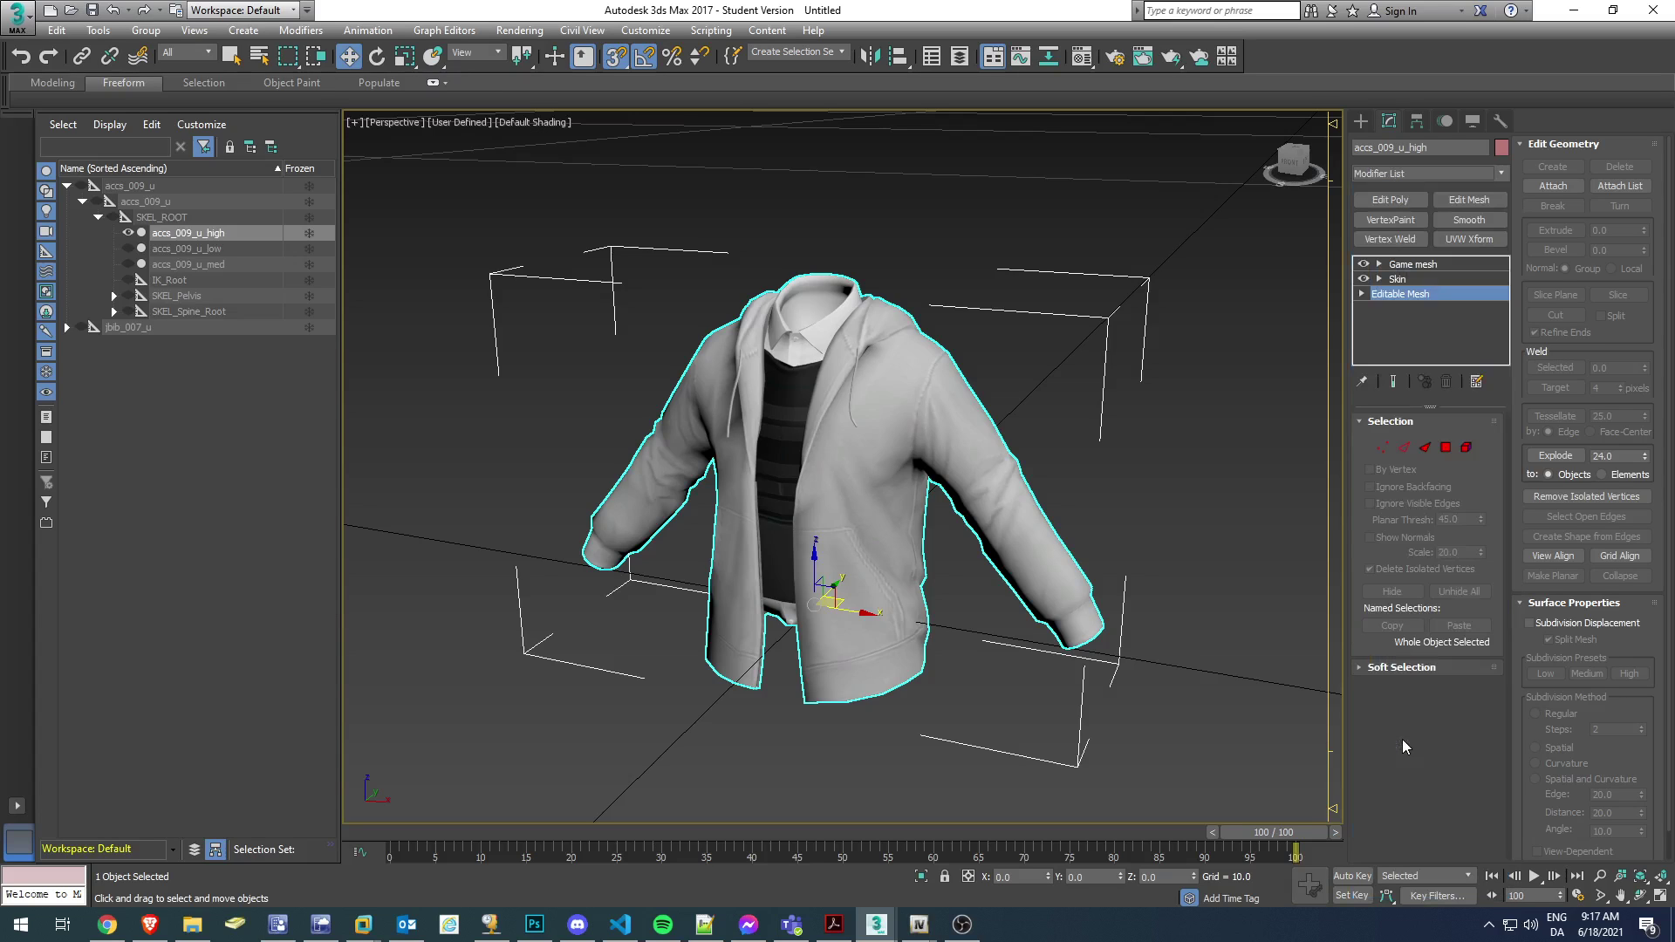
# Check the accs_009_u_high UV layout in the UV editor, close it and delete the Unwrap UVW modifier.
pyautogui.click(1427, 450)
pyautogui.click(1426, 785)
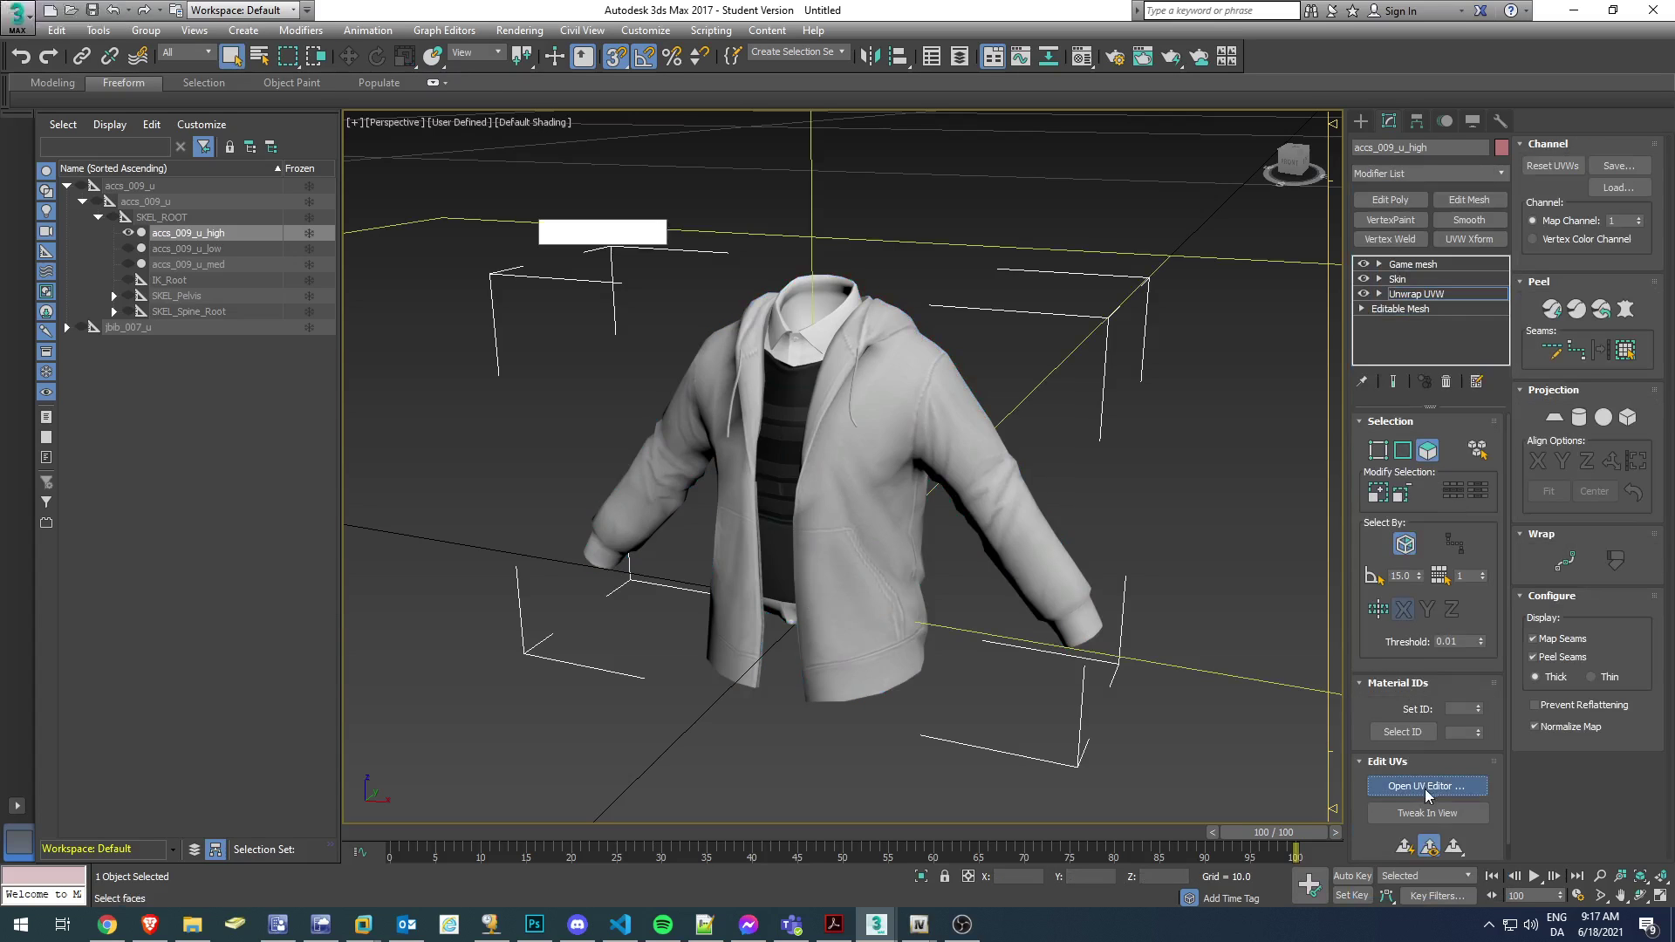
pyautogui.scroll(-3, 175, 371)
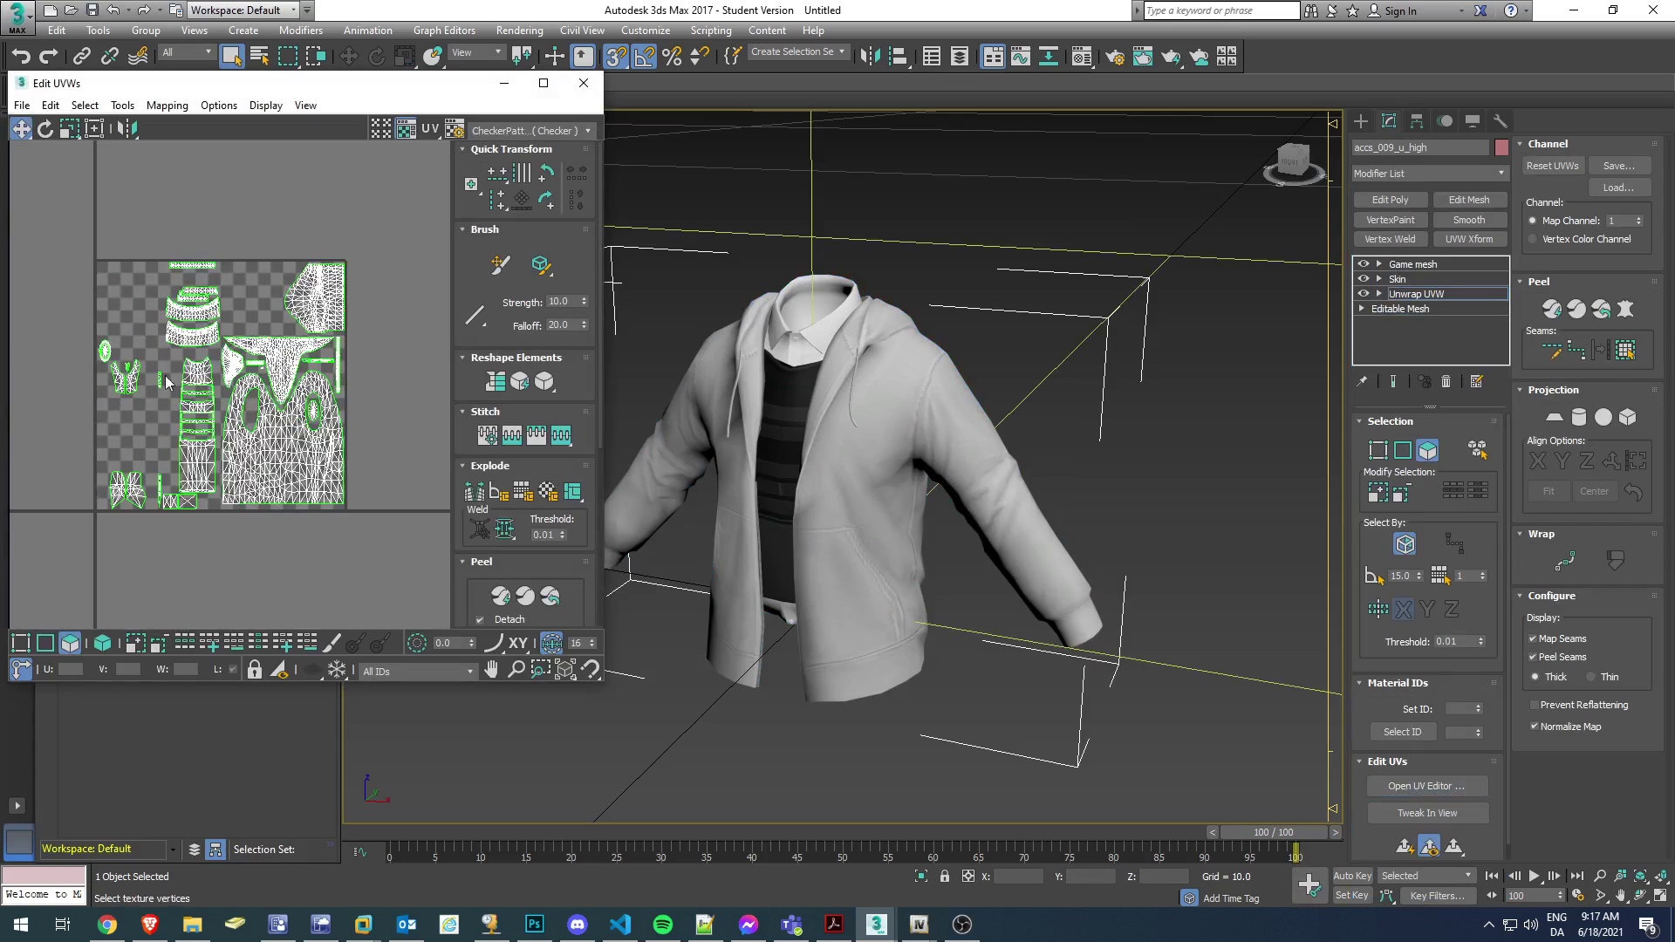
pyautogui.click(584, 82)
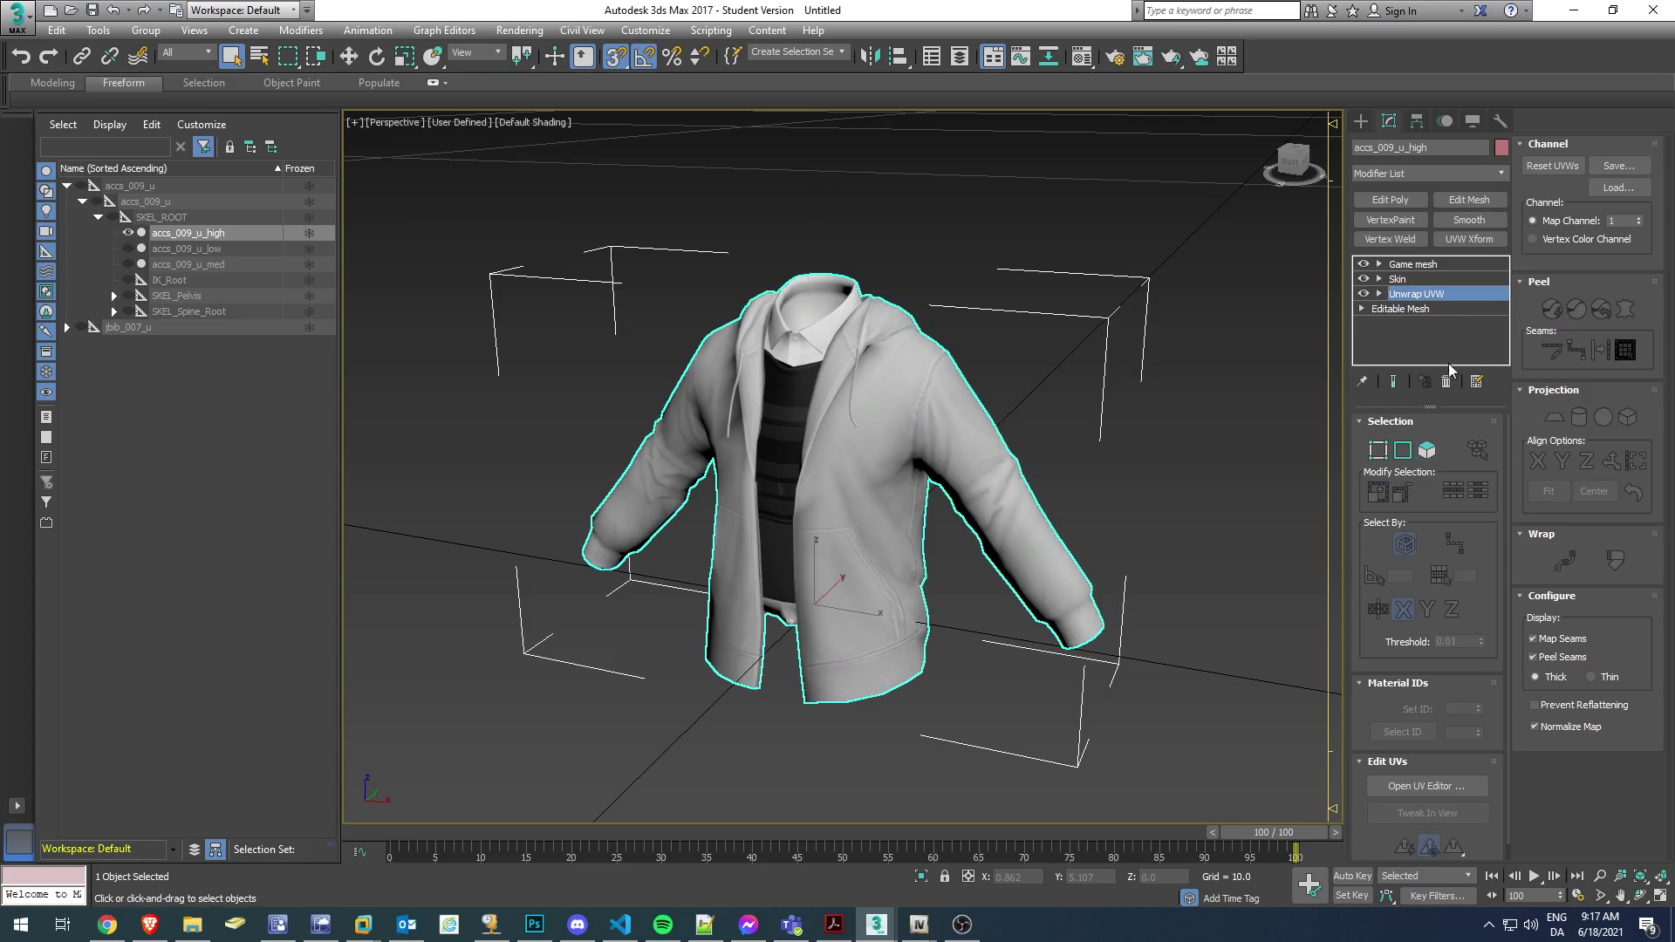
pyautogui.click(1446, 381)
pyautogui.click(1364, 295)
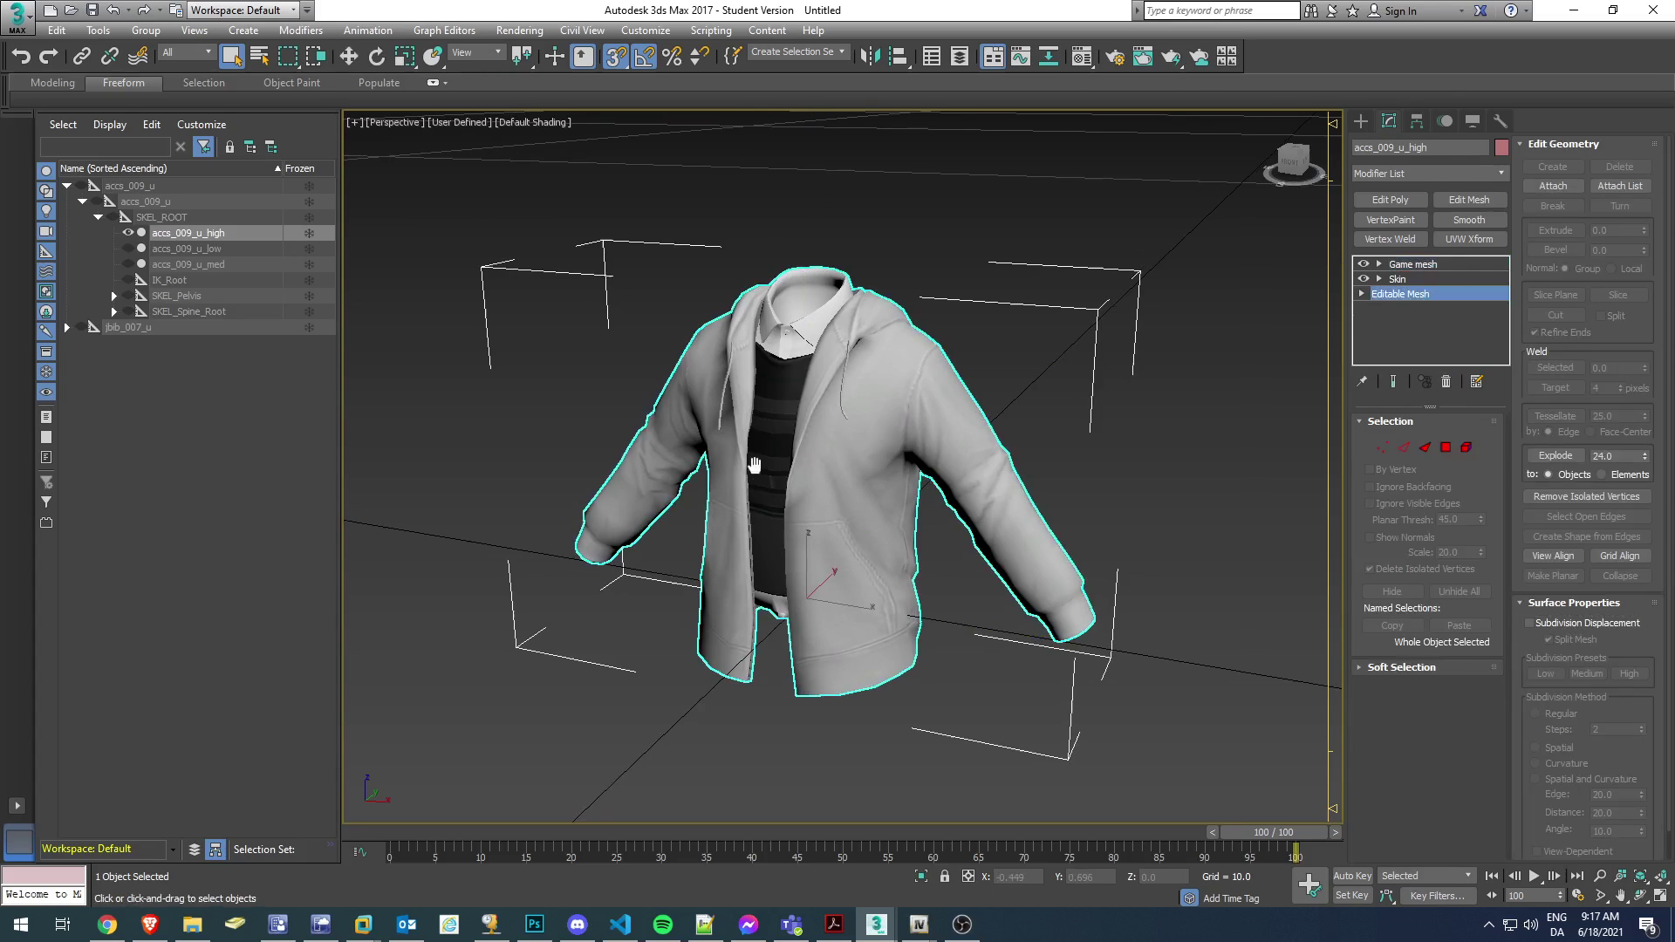
# Switch to File Explorer and open the inner accs_009_u folder inside the FixUV folder.
pyautogui.hotkey('alt', 'Tab')
pyautogui.click(641, 217)
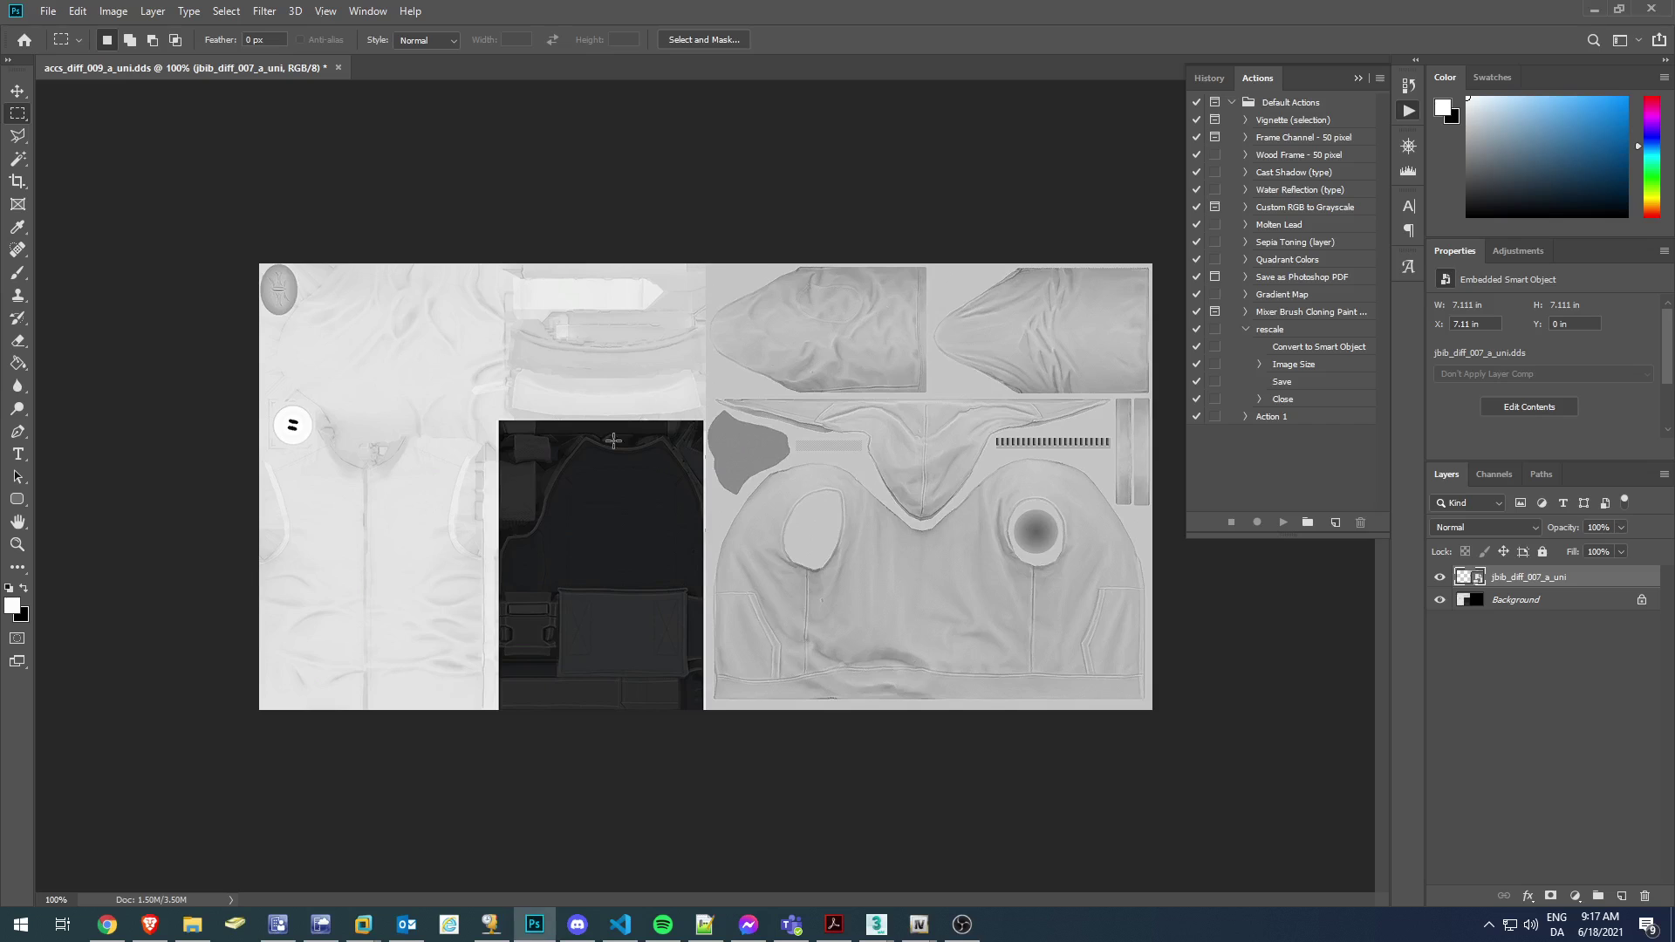
pyautogui.hotkey('alt', 'Tab')
pyautogui.click(829, 228)
pyautogui.hotkey('alt', 'Up')
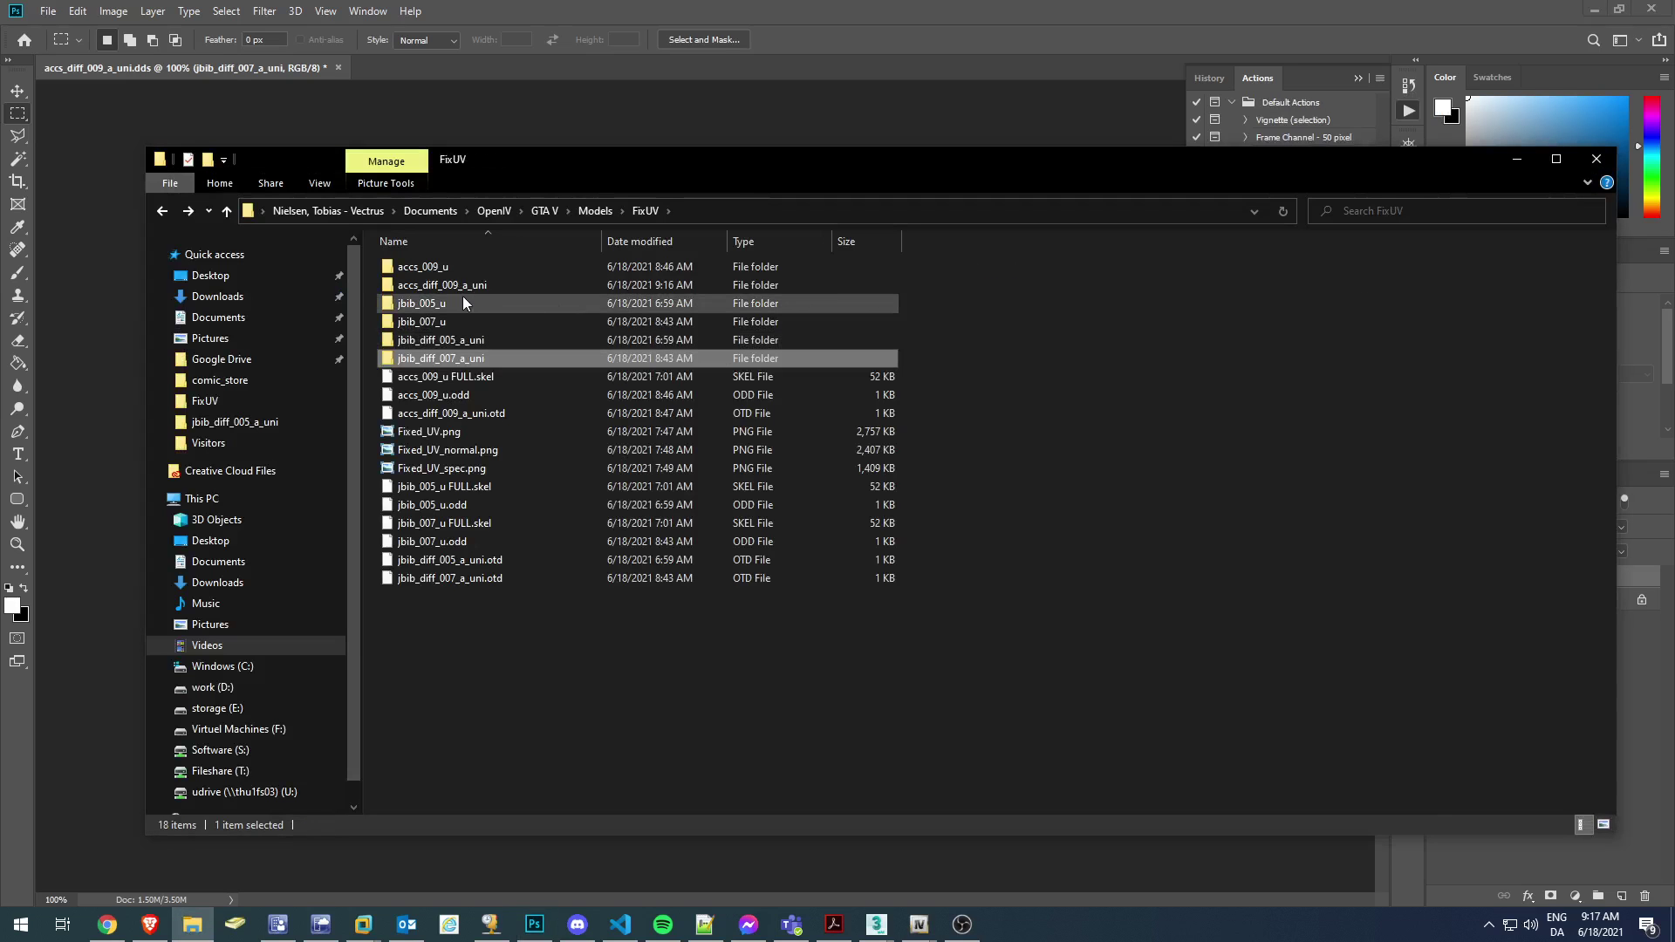
pyautogui.doubleClick(426, 270)
pyautogui.doubleClick(424, 274)
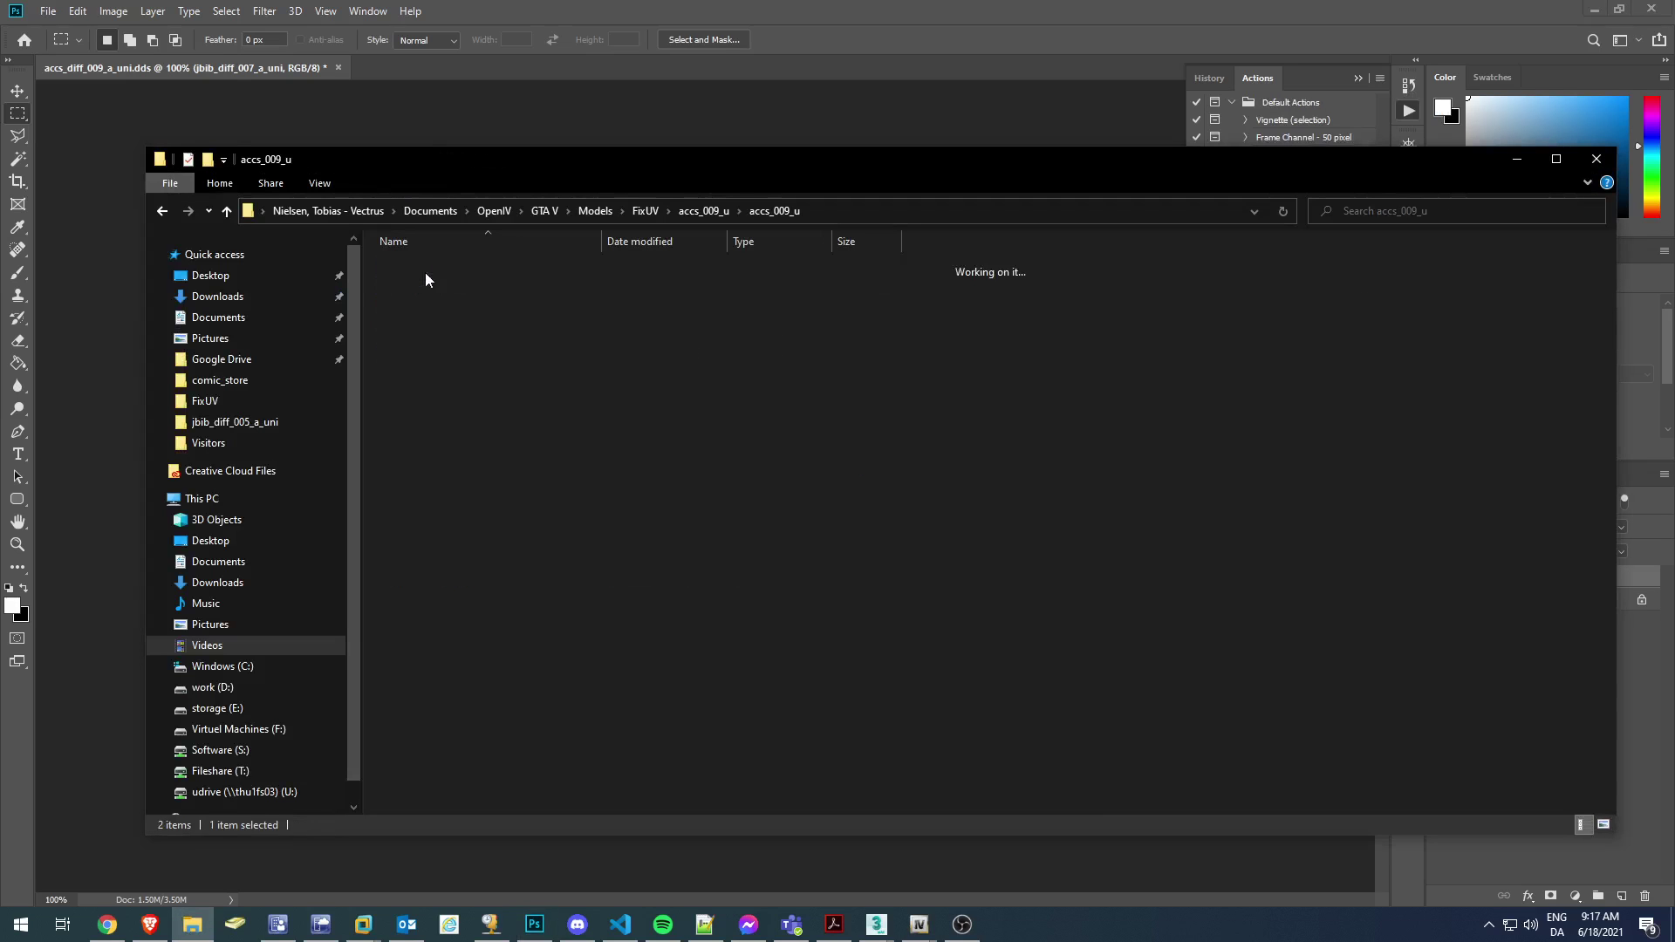
# Place accs_normal_009.dds into the combined texture document in Photoshop, filling the left half of the canvas.
pyautogui.click(445, 321)
pyautogui.hotkey('alt', 'Tab')
pyautogui.moveTo(522, 305); pyautogui.dragTo(495, 397)
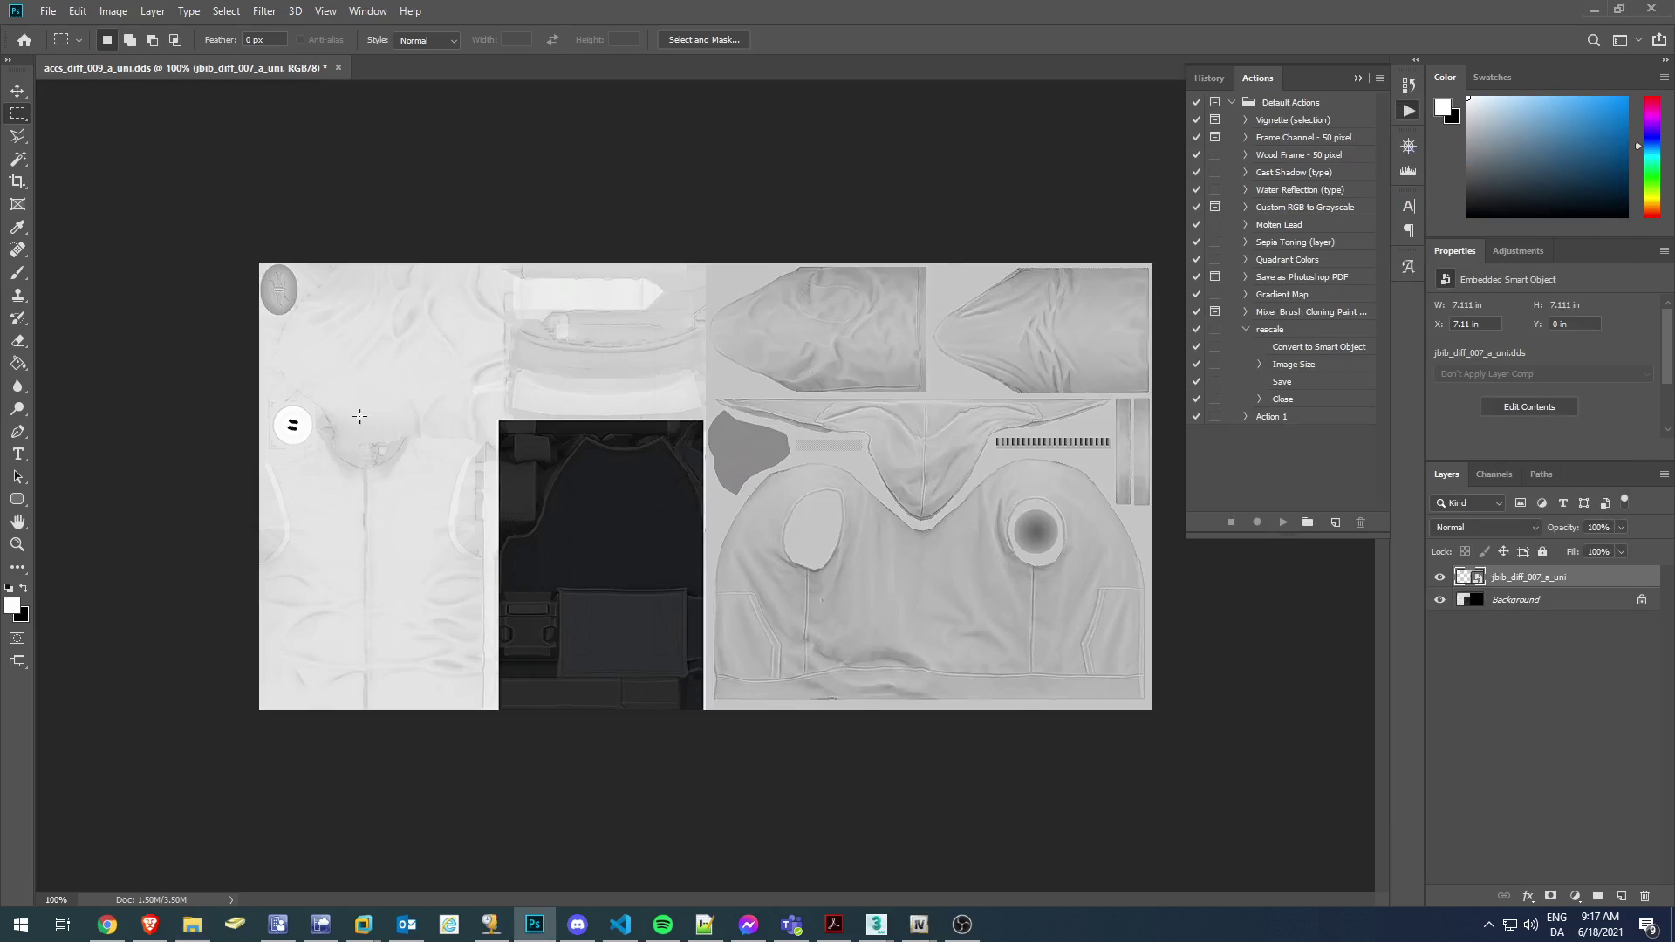
pyautogui.click(904, 423)
pyautogui.moveTo(600, 402); pyautogui.dragTo(441, 377)
pyautogui.click(672, 38)
# Place jbib_normal_007.dds from the inner jbib_007_u folder into the document, filling the right half of the canvas.
pyautogui.hotkey('alt', 'Tab')
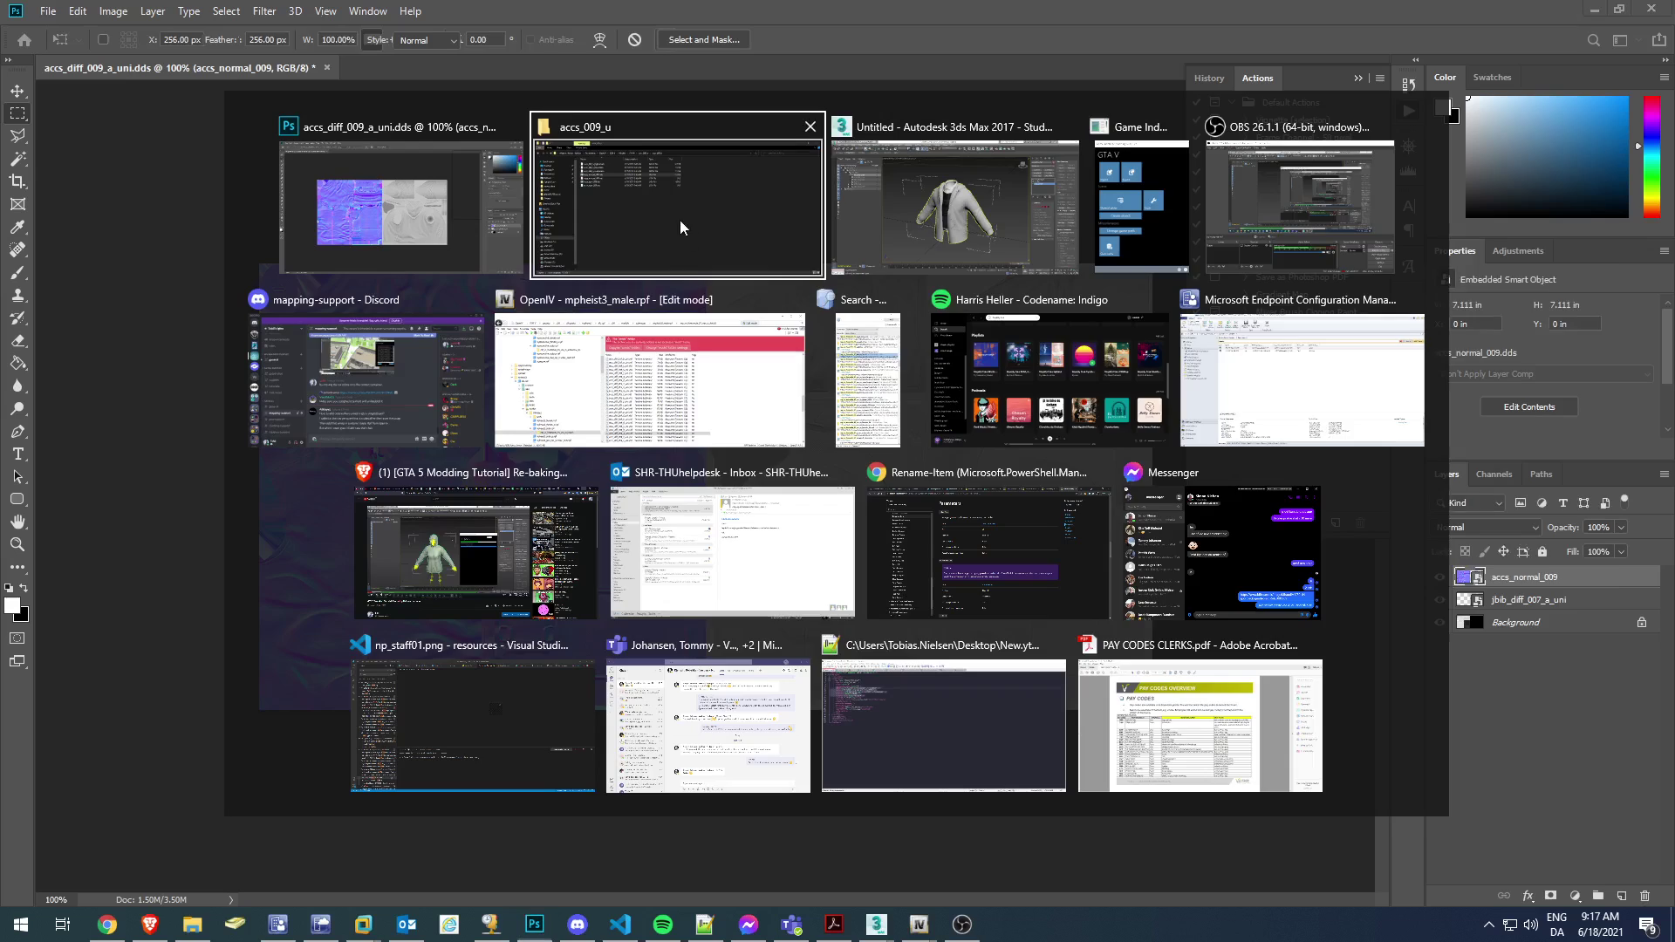
pyautogui.press('BackSpace')
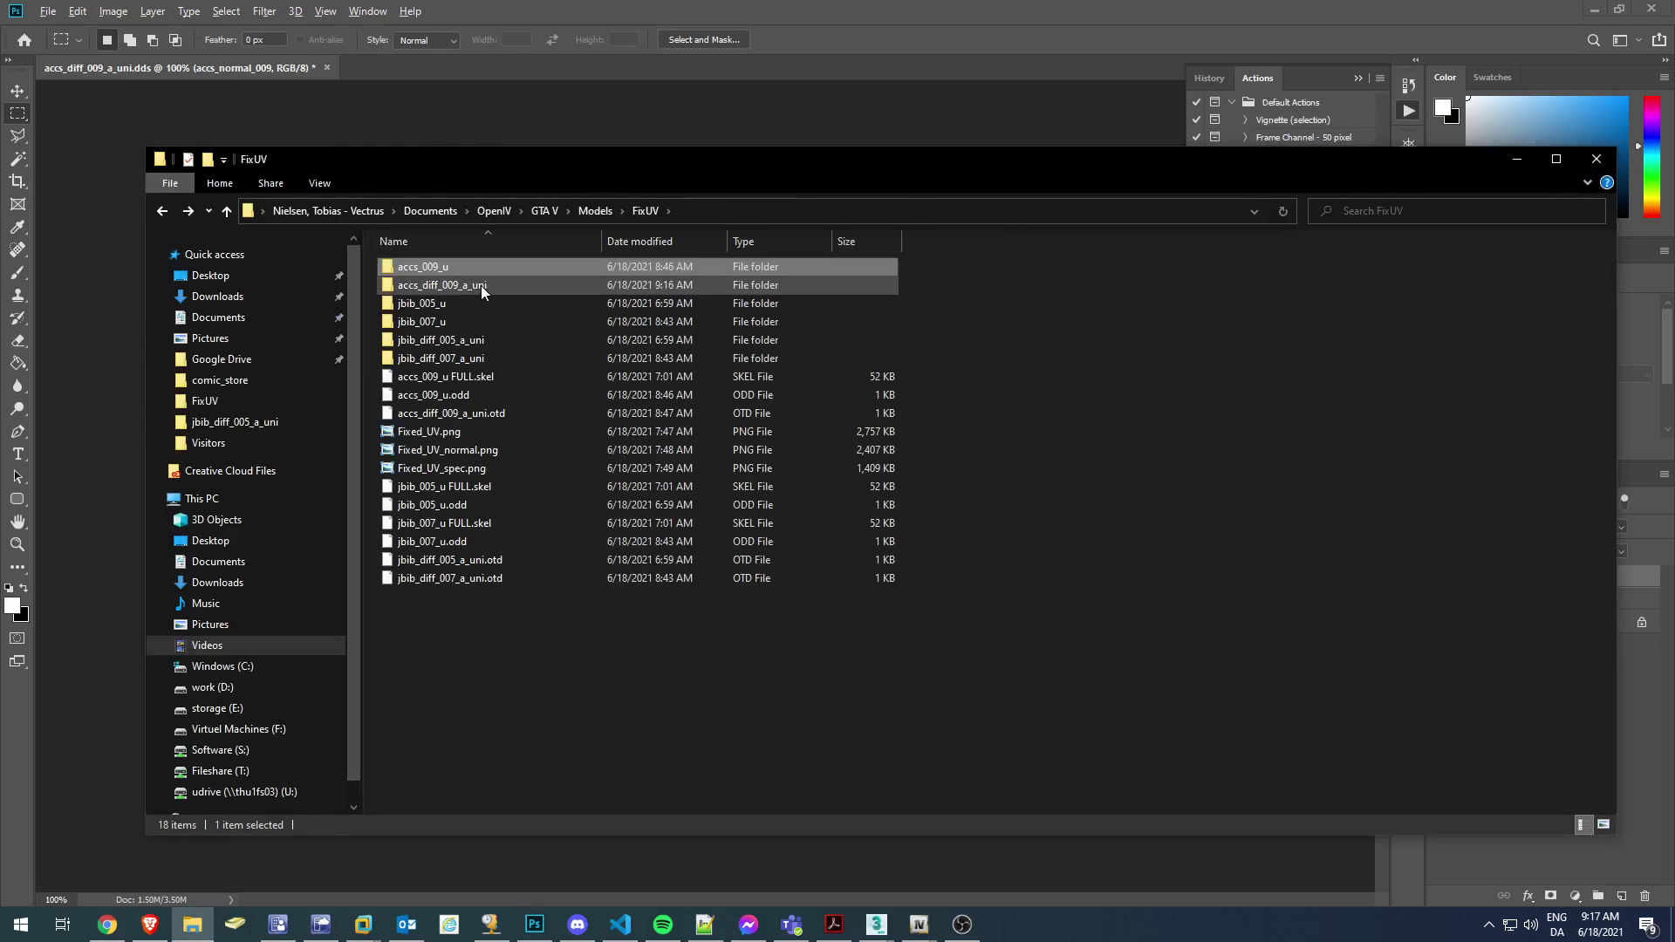
pyautogui.click(434, 321)
pyautogui.doubleClick(434, 321)
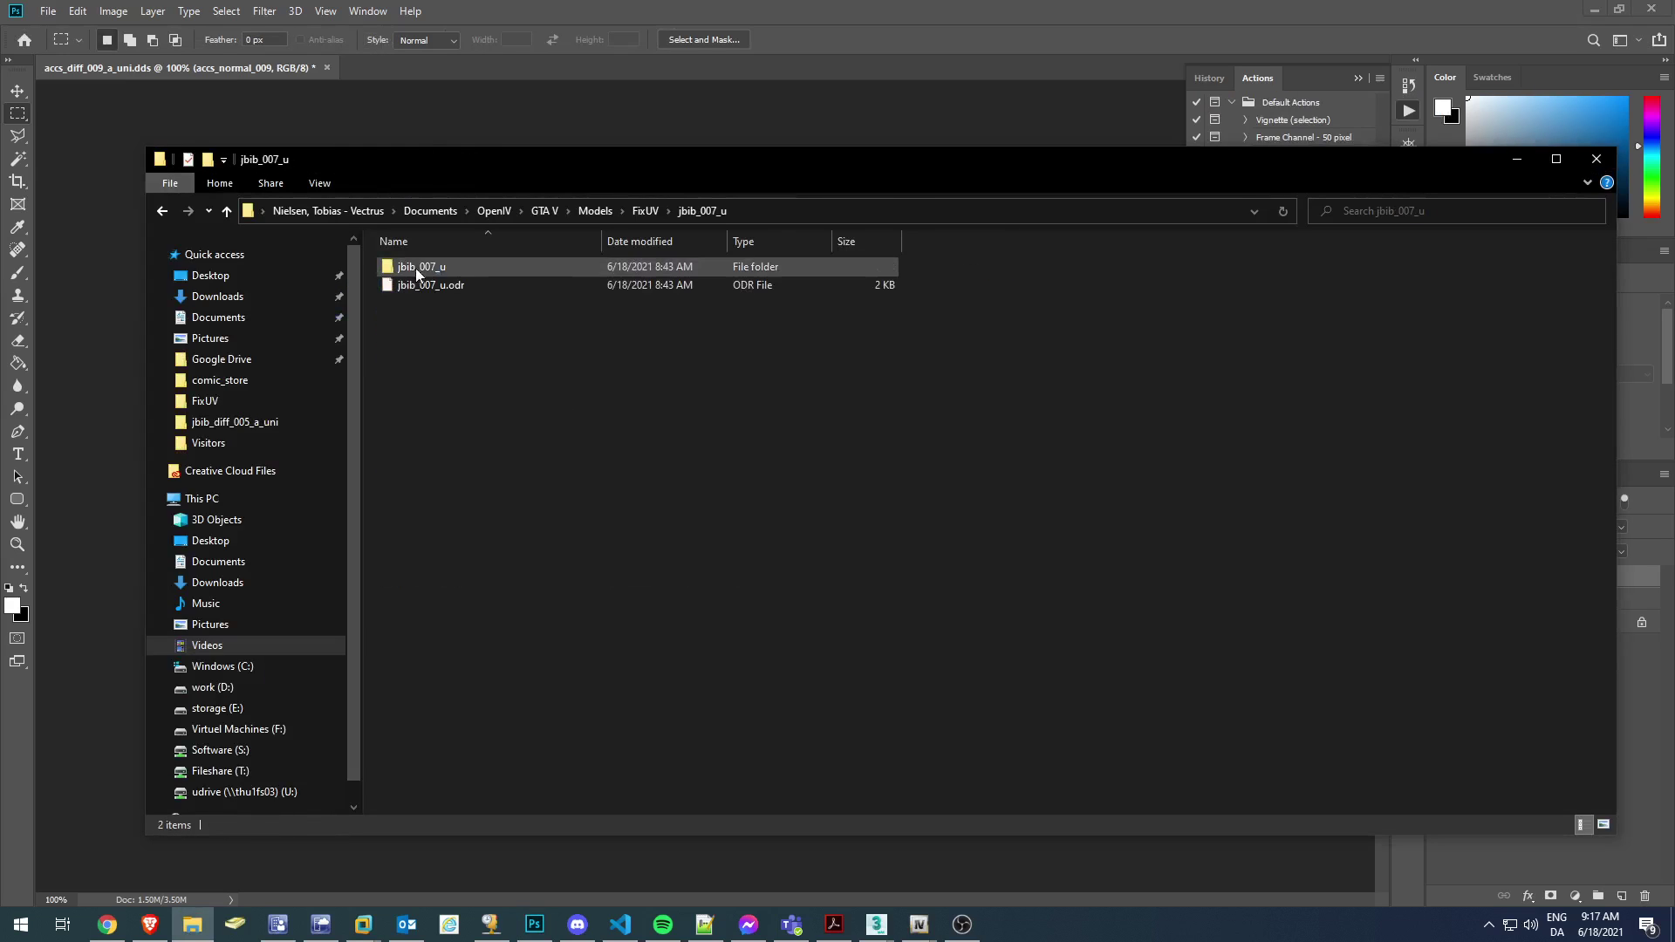
pyautogui.doubleClick(417, 270)
pyautogui.moveTo(455, 324); pyautogui.dragTo(698, 480)
pyautogui.click(898, 427)
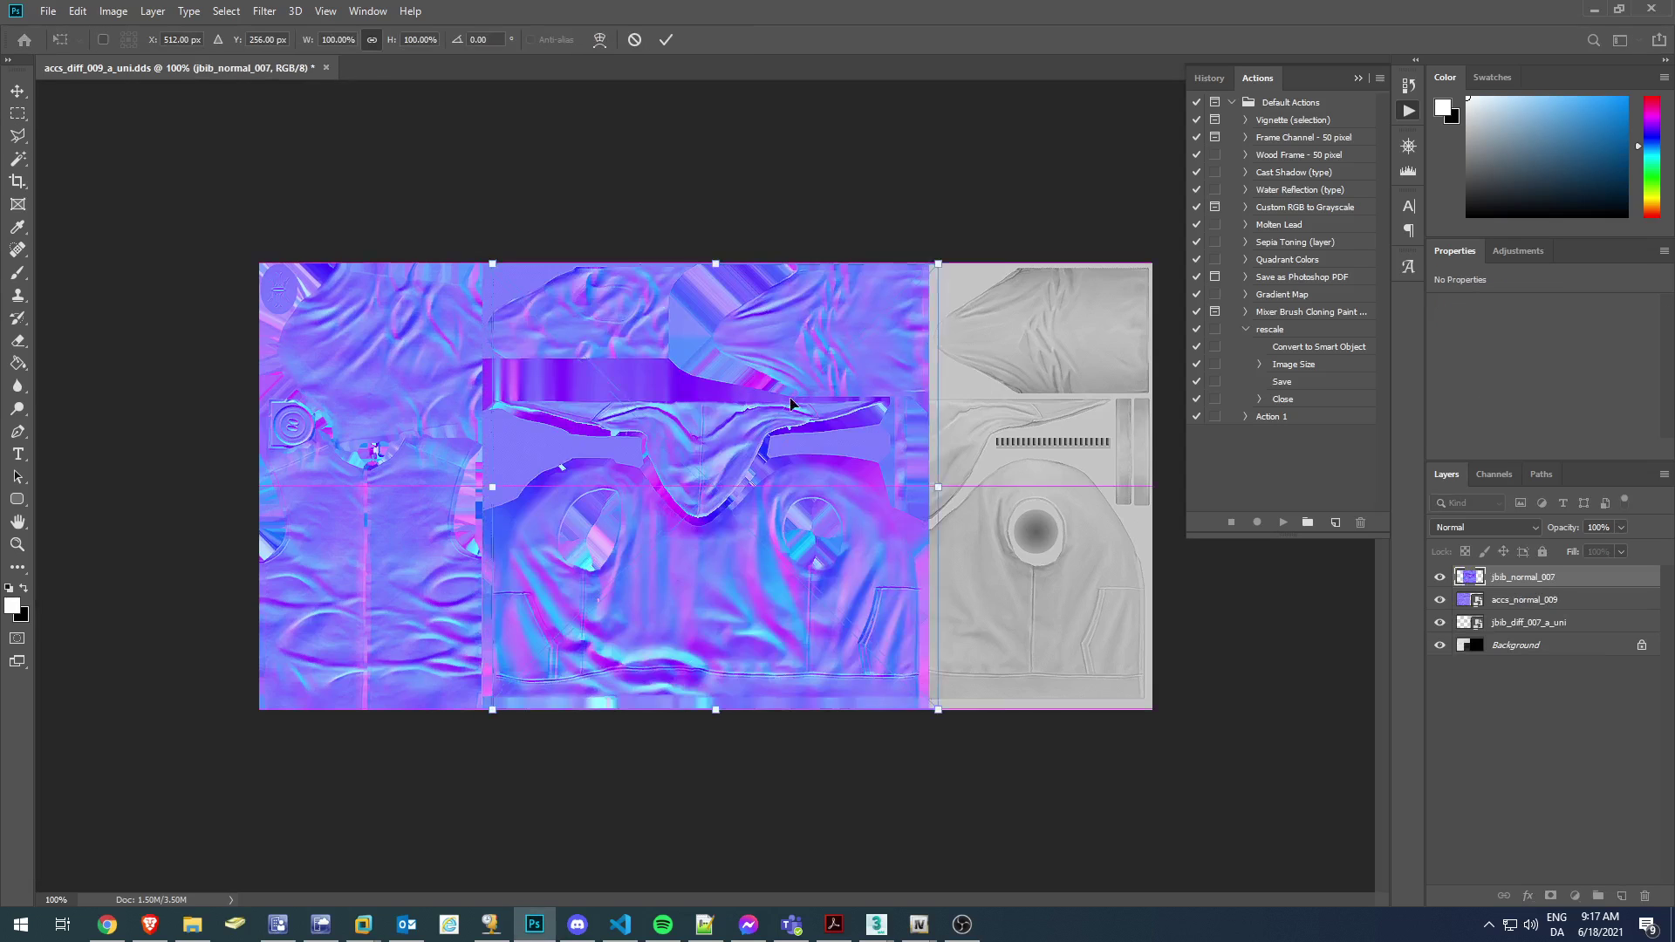
pyautogui.moveTo(748, 327); pyautogui.dragTo(975, 329)
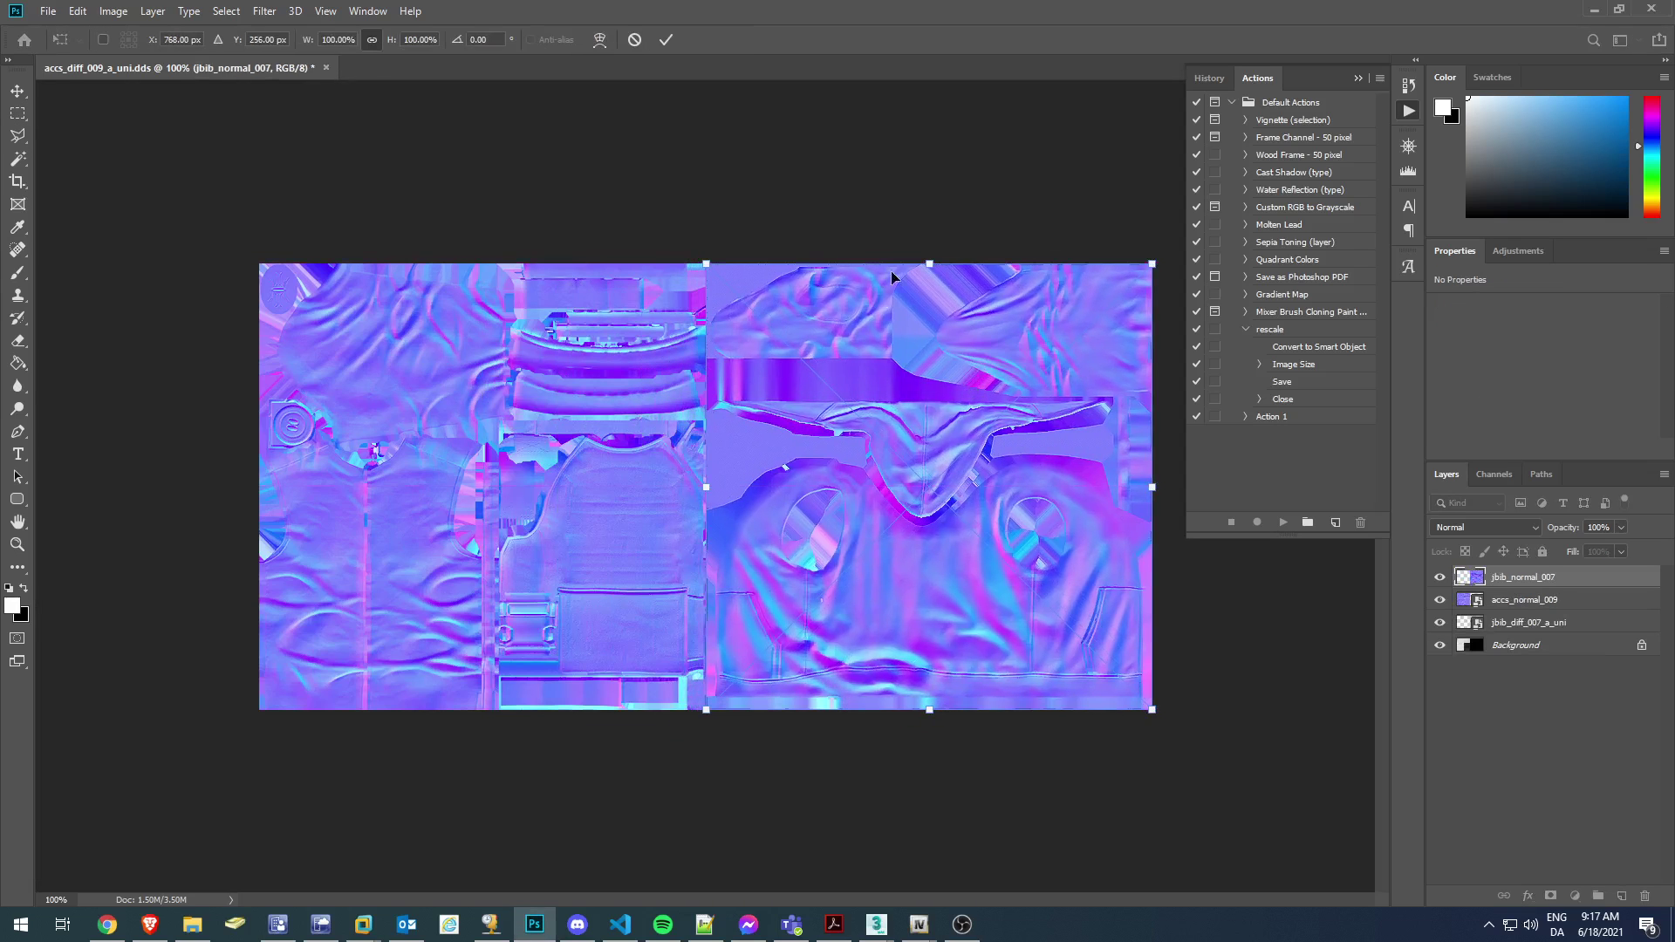
pyautogui.click(666, 41)
# Save the combined normal map as a DDS file in the inner accs_009_u folder, overwriting accs_normal_009.dds.
pyautogui.hotkey('ctrl', 'shift', 's')
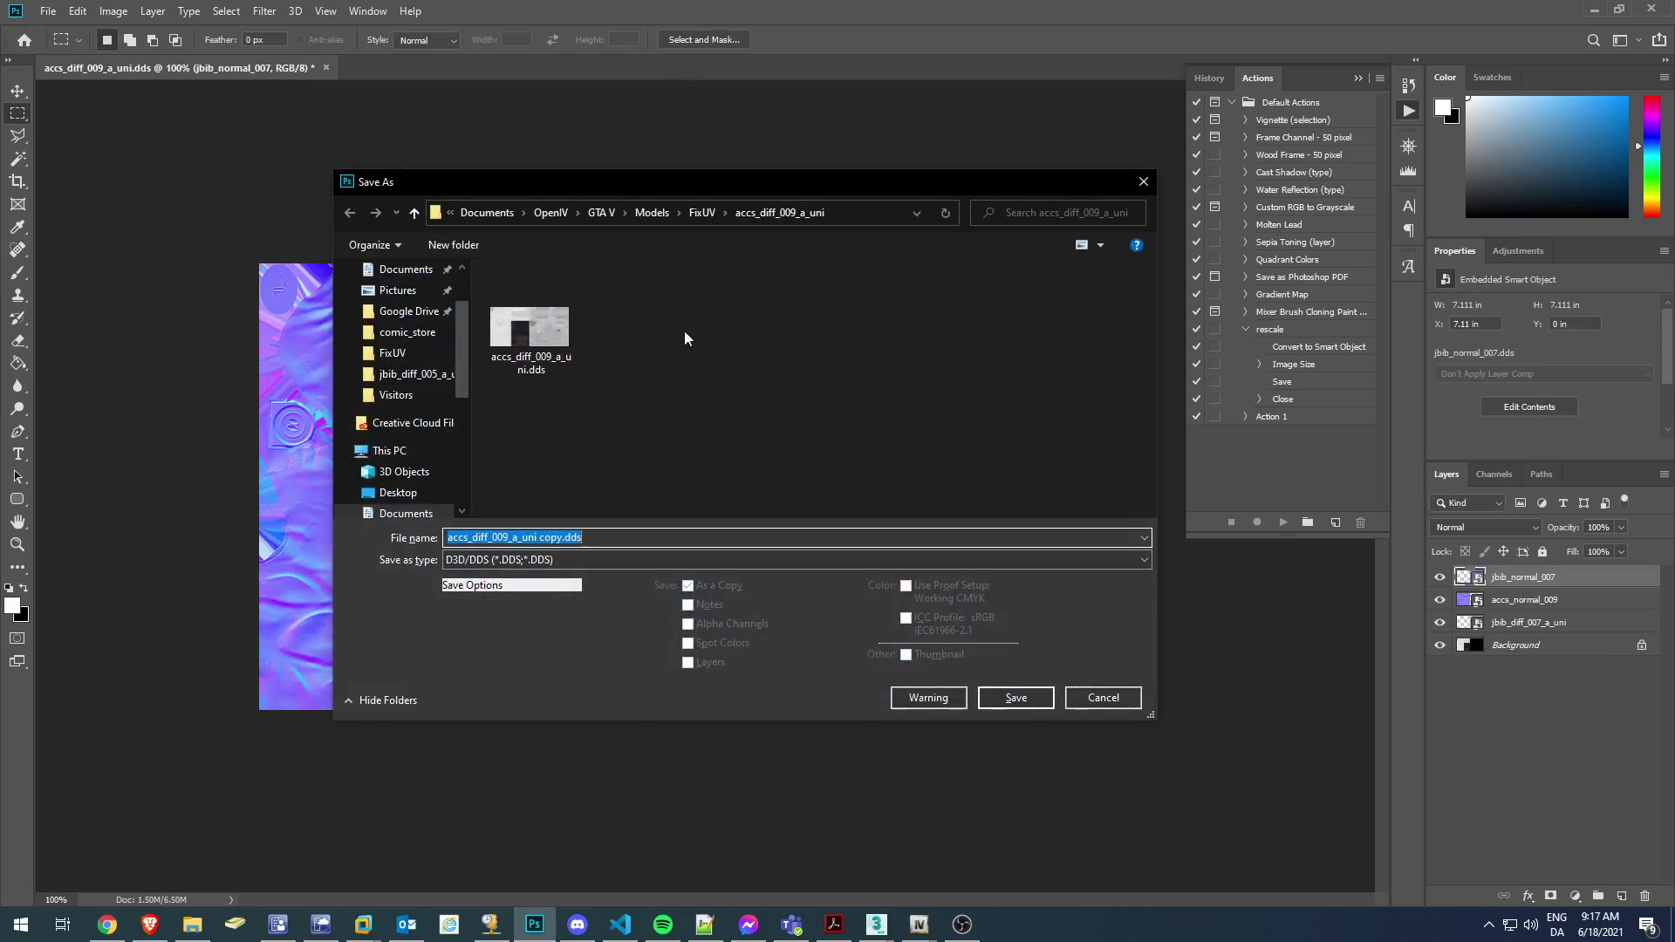
pyautogui.click(717, 210)
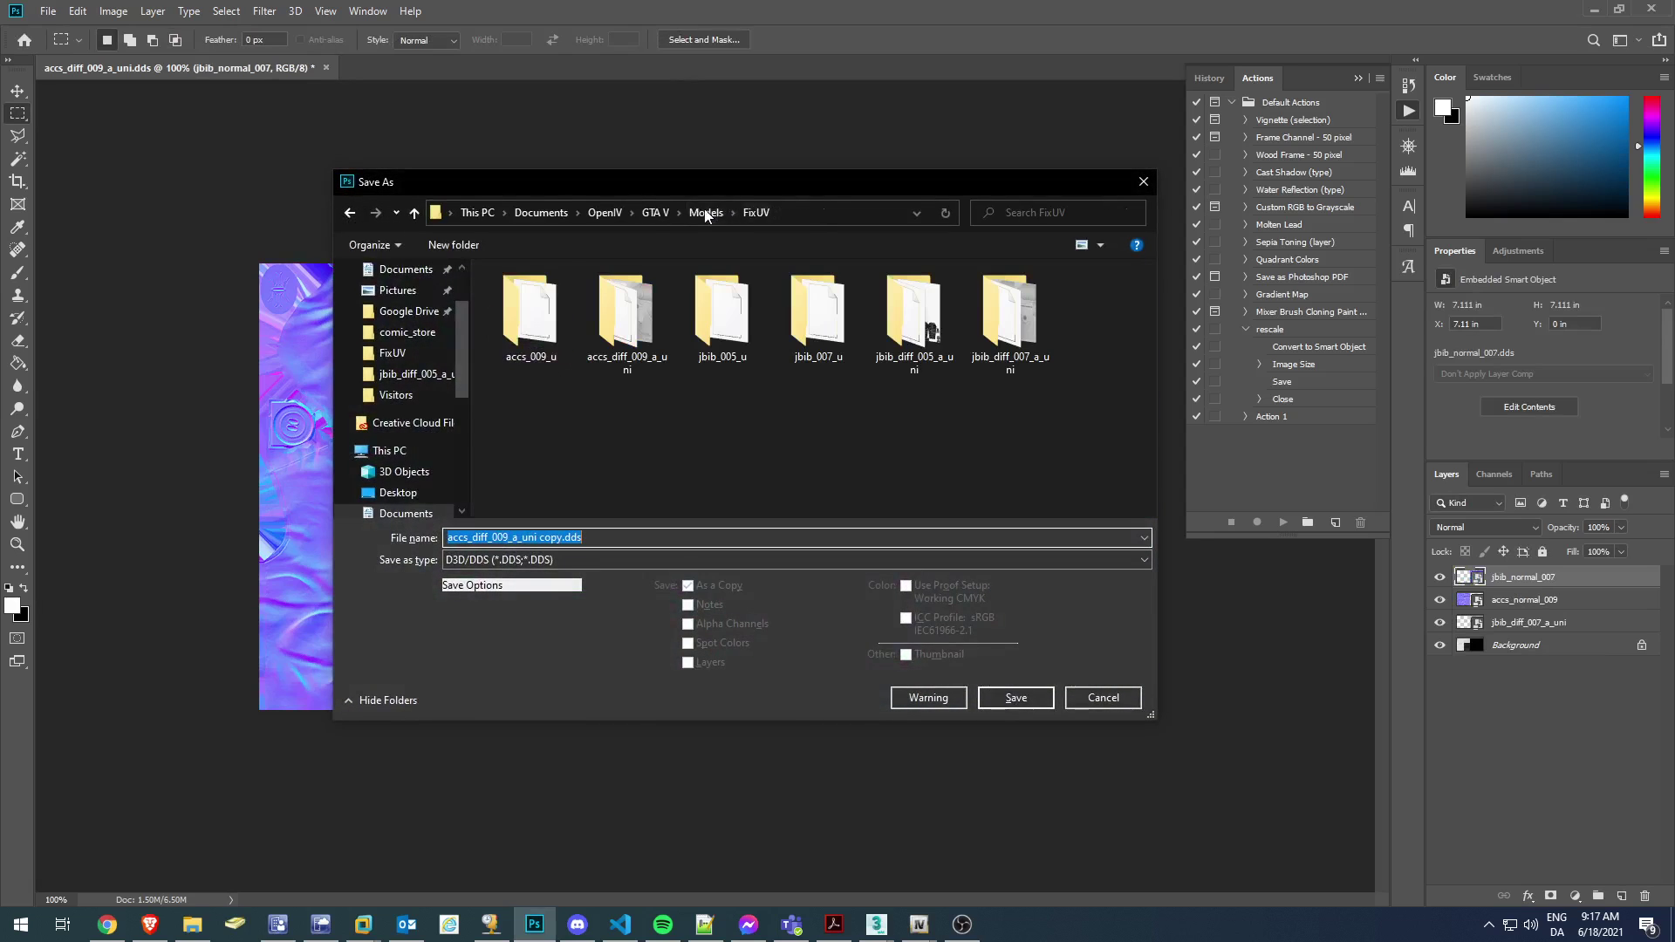
pyautogui.doubleClick(541, 353)
pyautogui.doubleClick(541, 301)
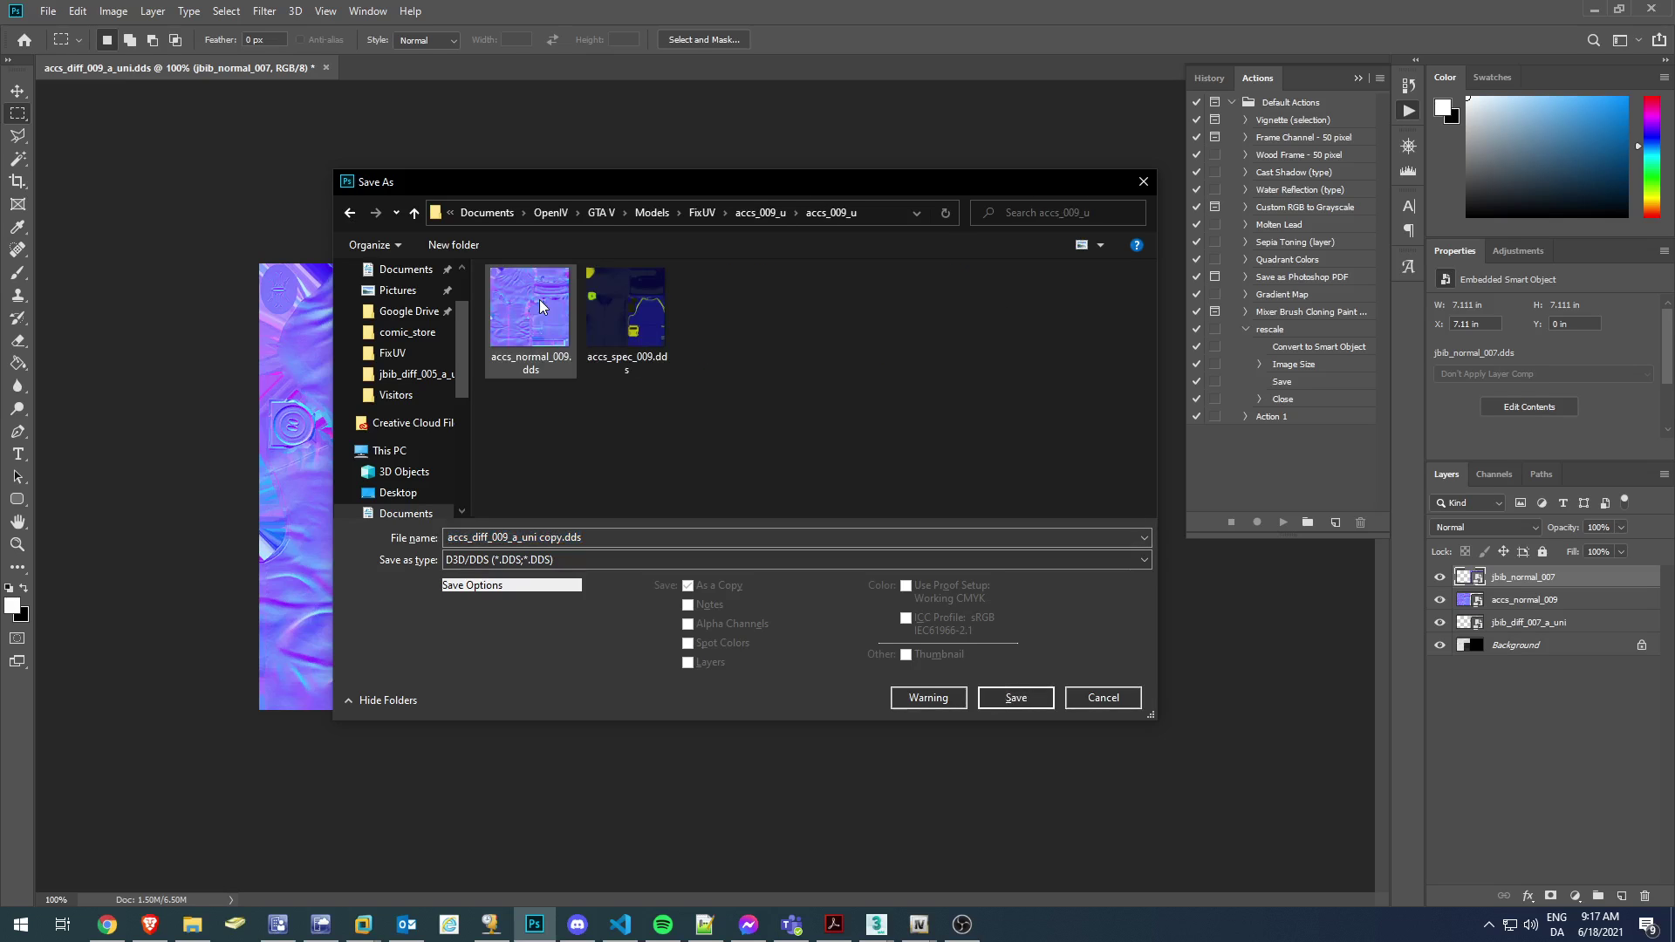
pyautogui.doubleClick(534, 318)
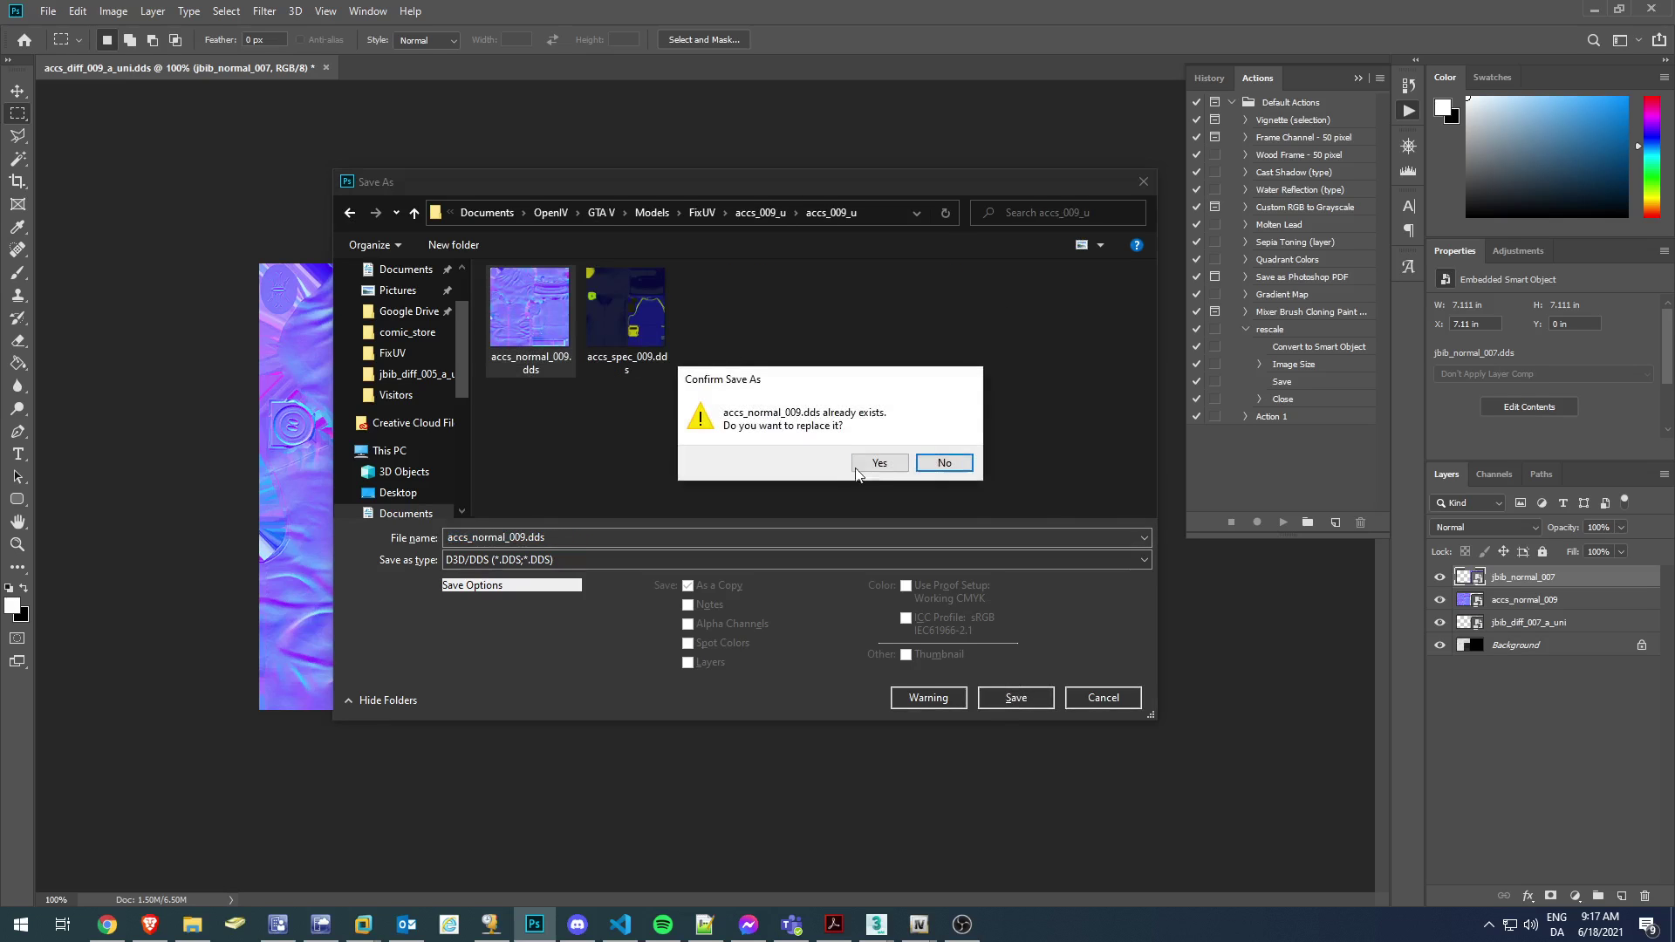
pyautogui.click(872, 468)
pyautogui.click(930, 236)
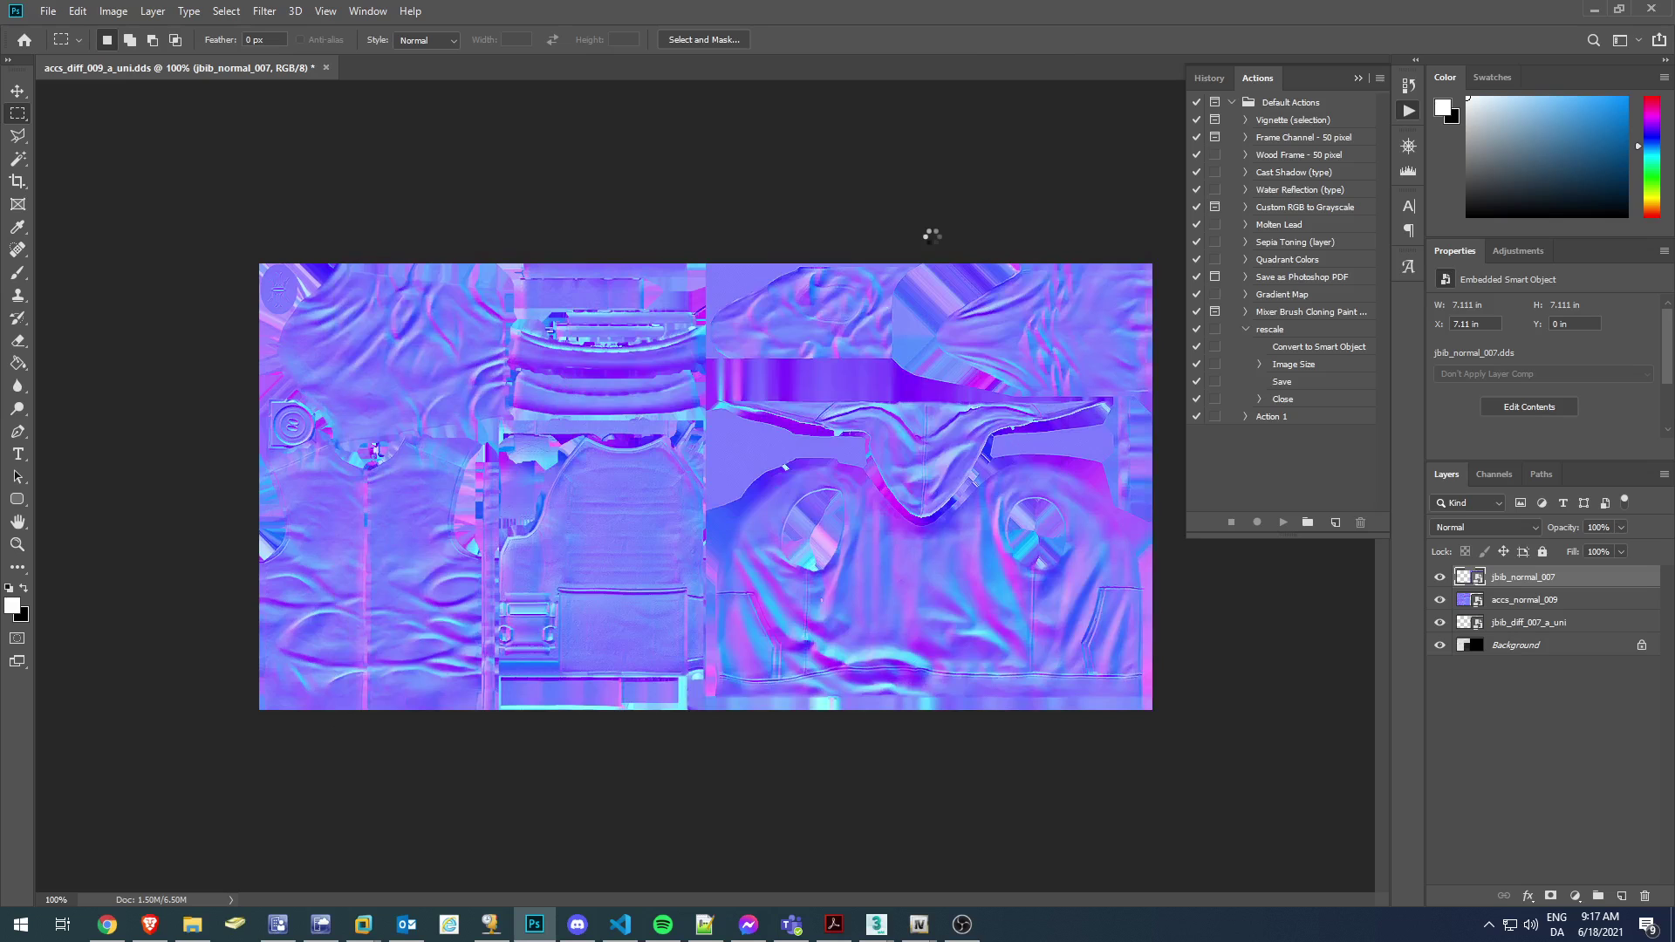
# Open accs_spec_009.dds from the inner accs_009_u folder as a separate Photoshop document with default load sizes.
pyautogui.hotkey('alt', 'Tab')
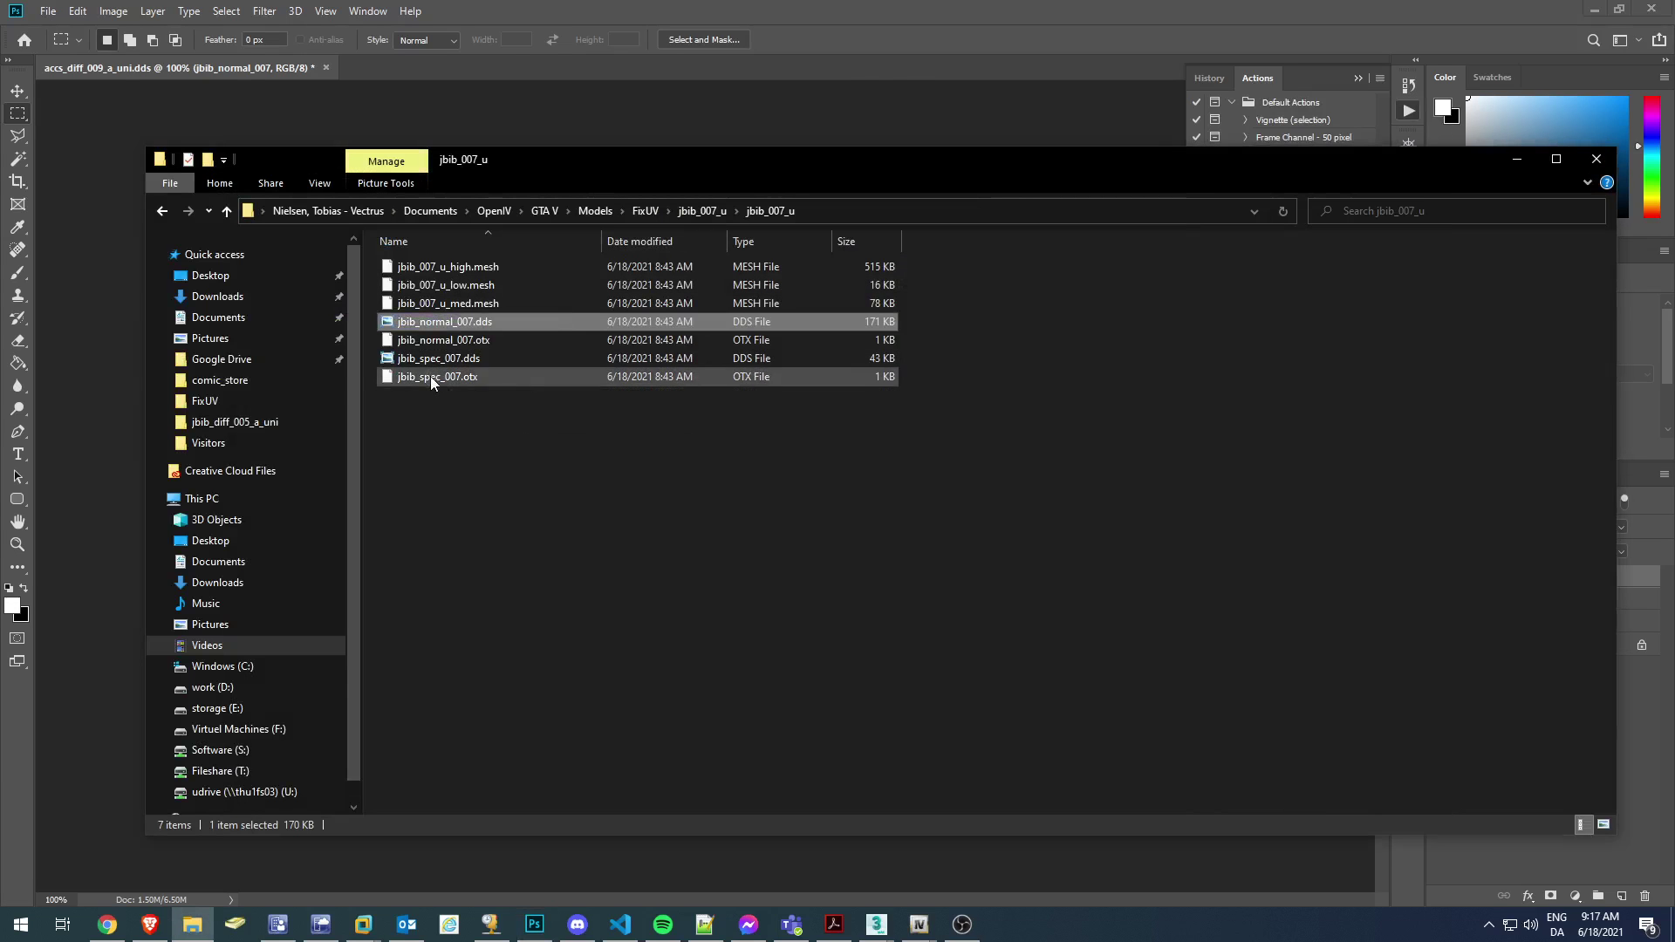
pyautogui.hotkey('alt', 'Up')
pyautogui.doubleClick(436, 265)
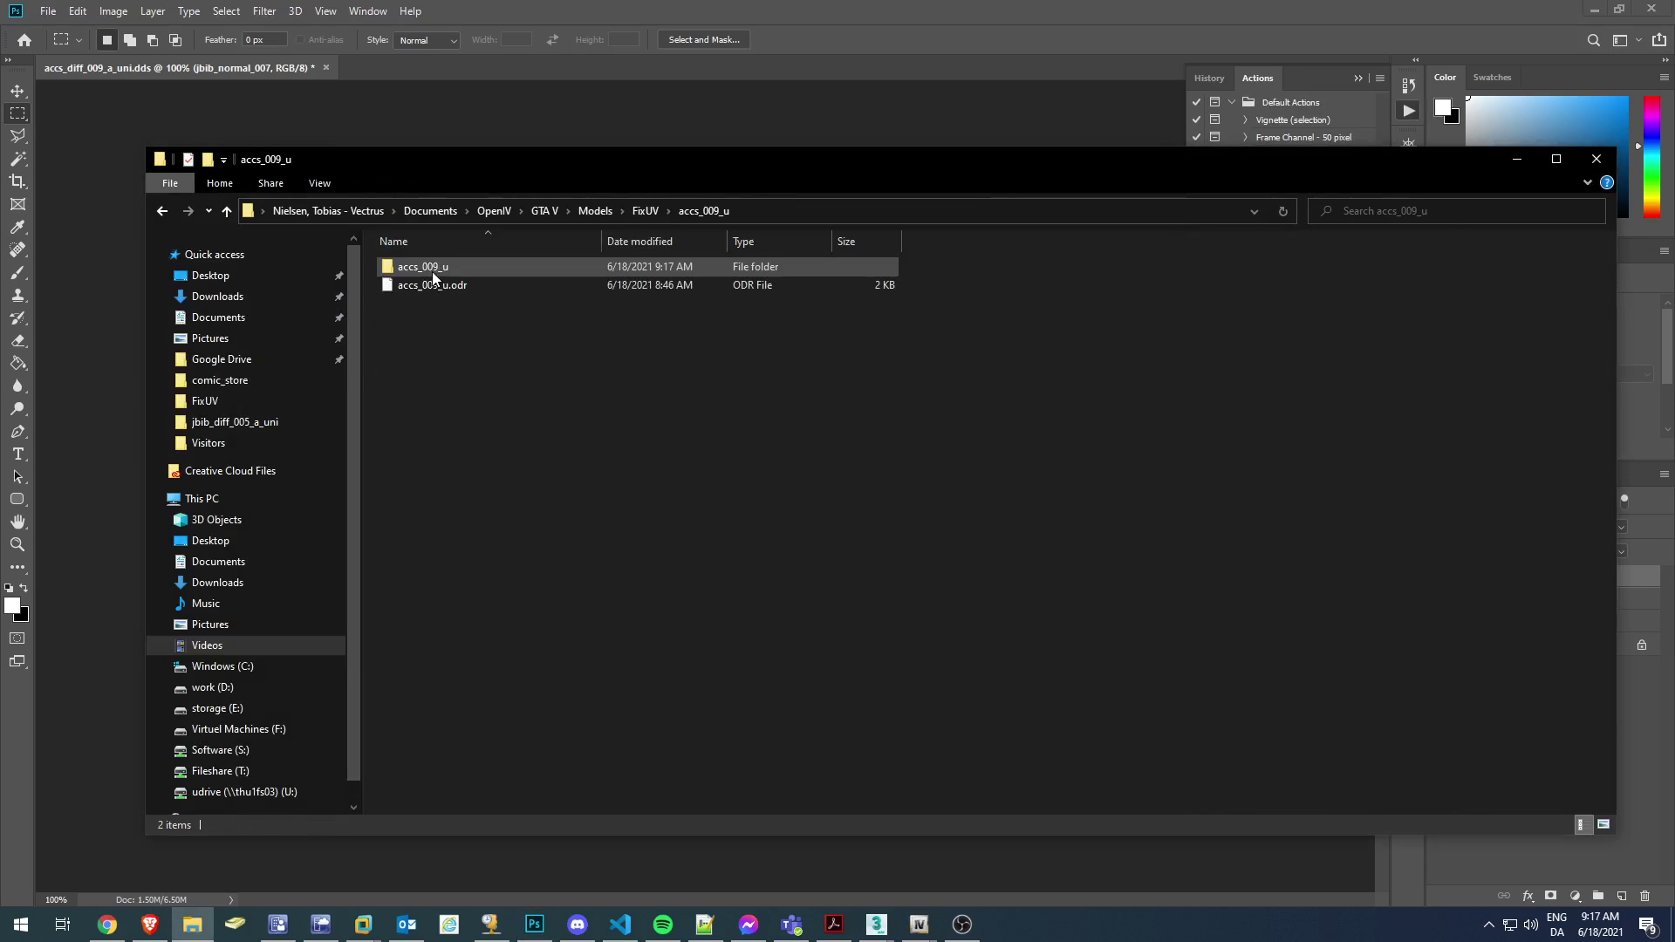
pyautogui.doubleClick(433, 269)
pyautogui.click(428, 357)
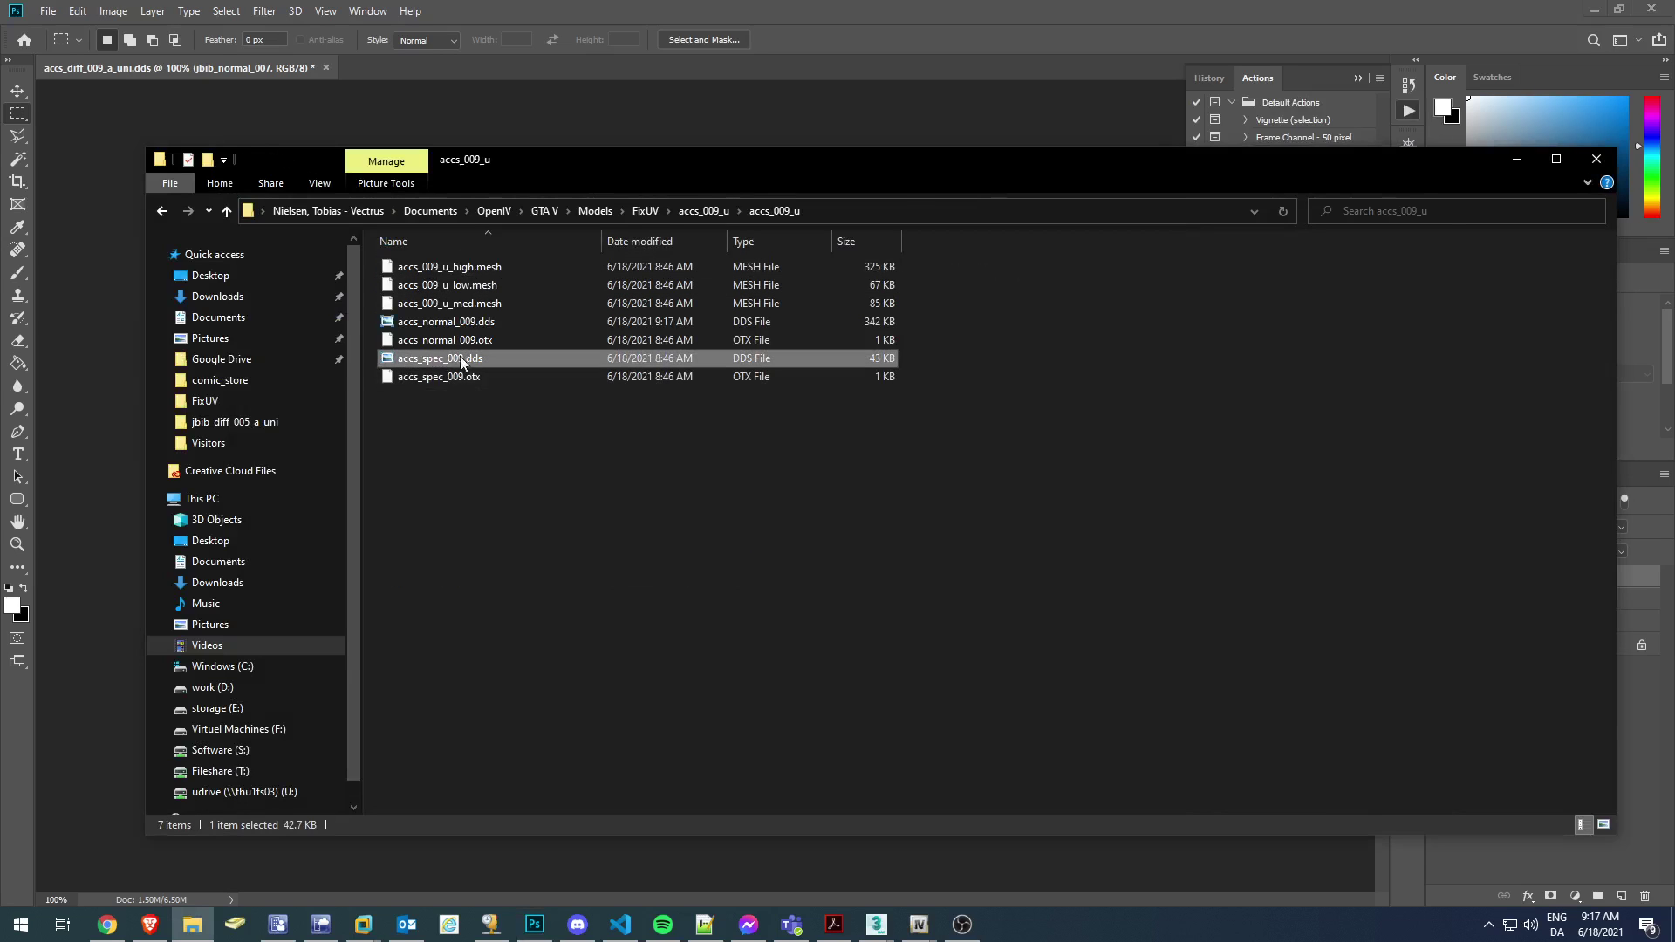
pyautogui.moveTo(422, 361); pyautogui.dragTo(820, 40)
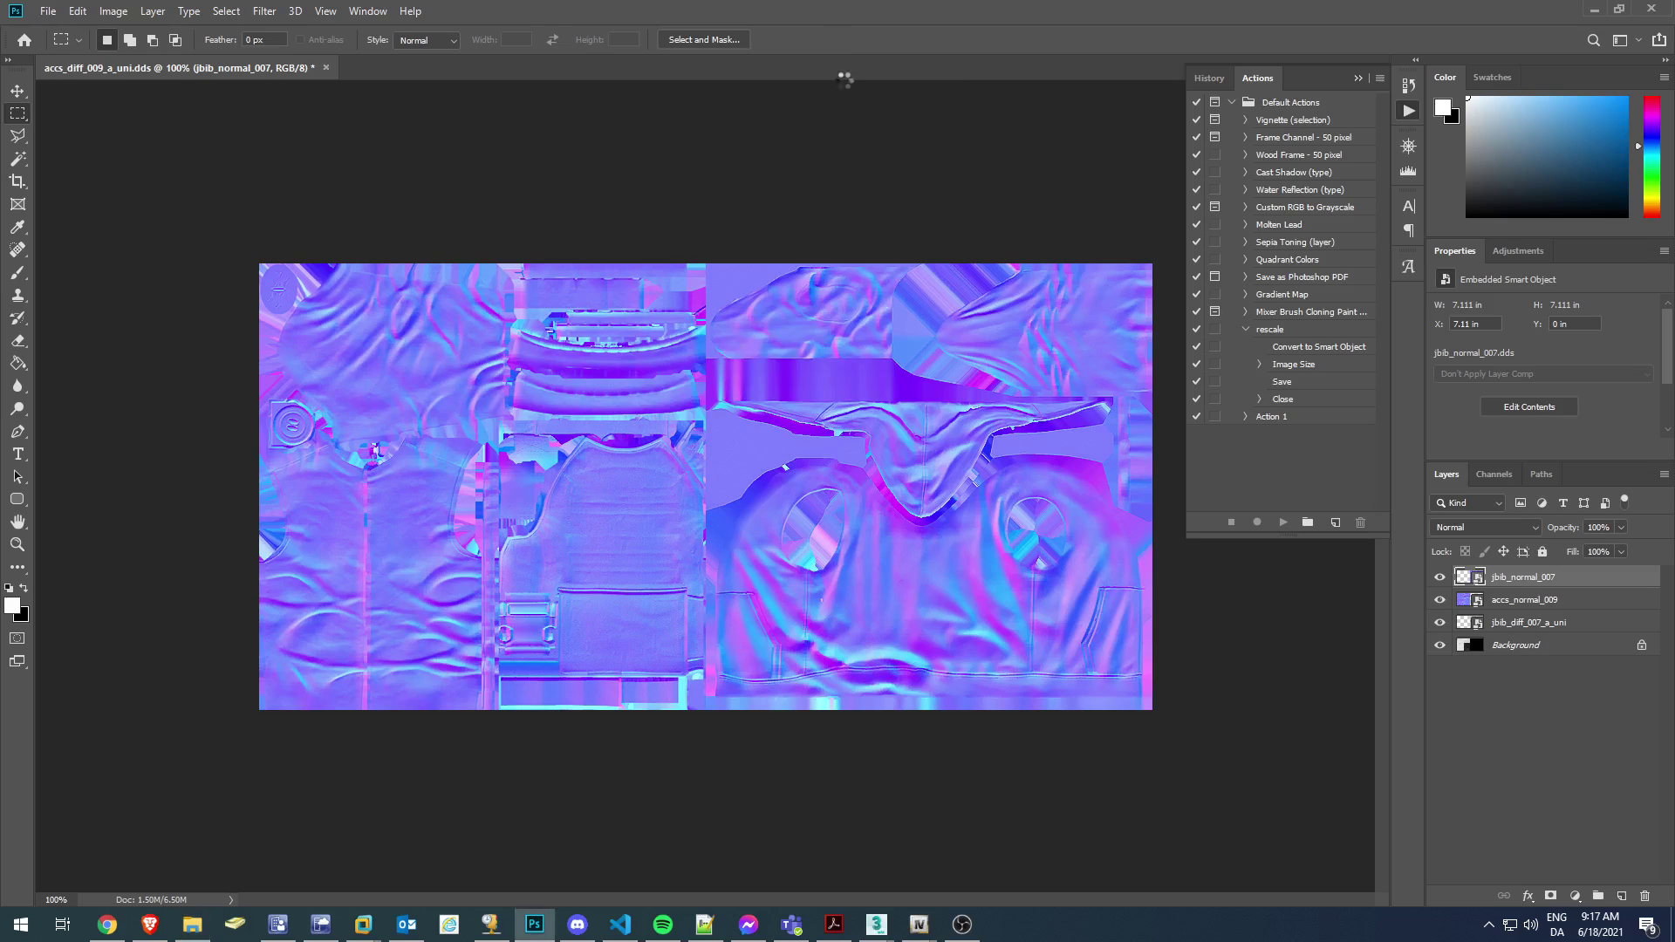
pyautogui.click(903, 421)
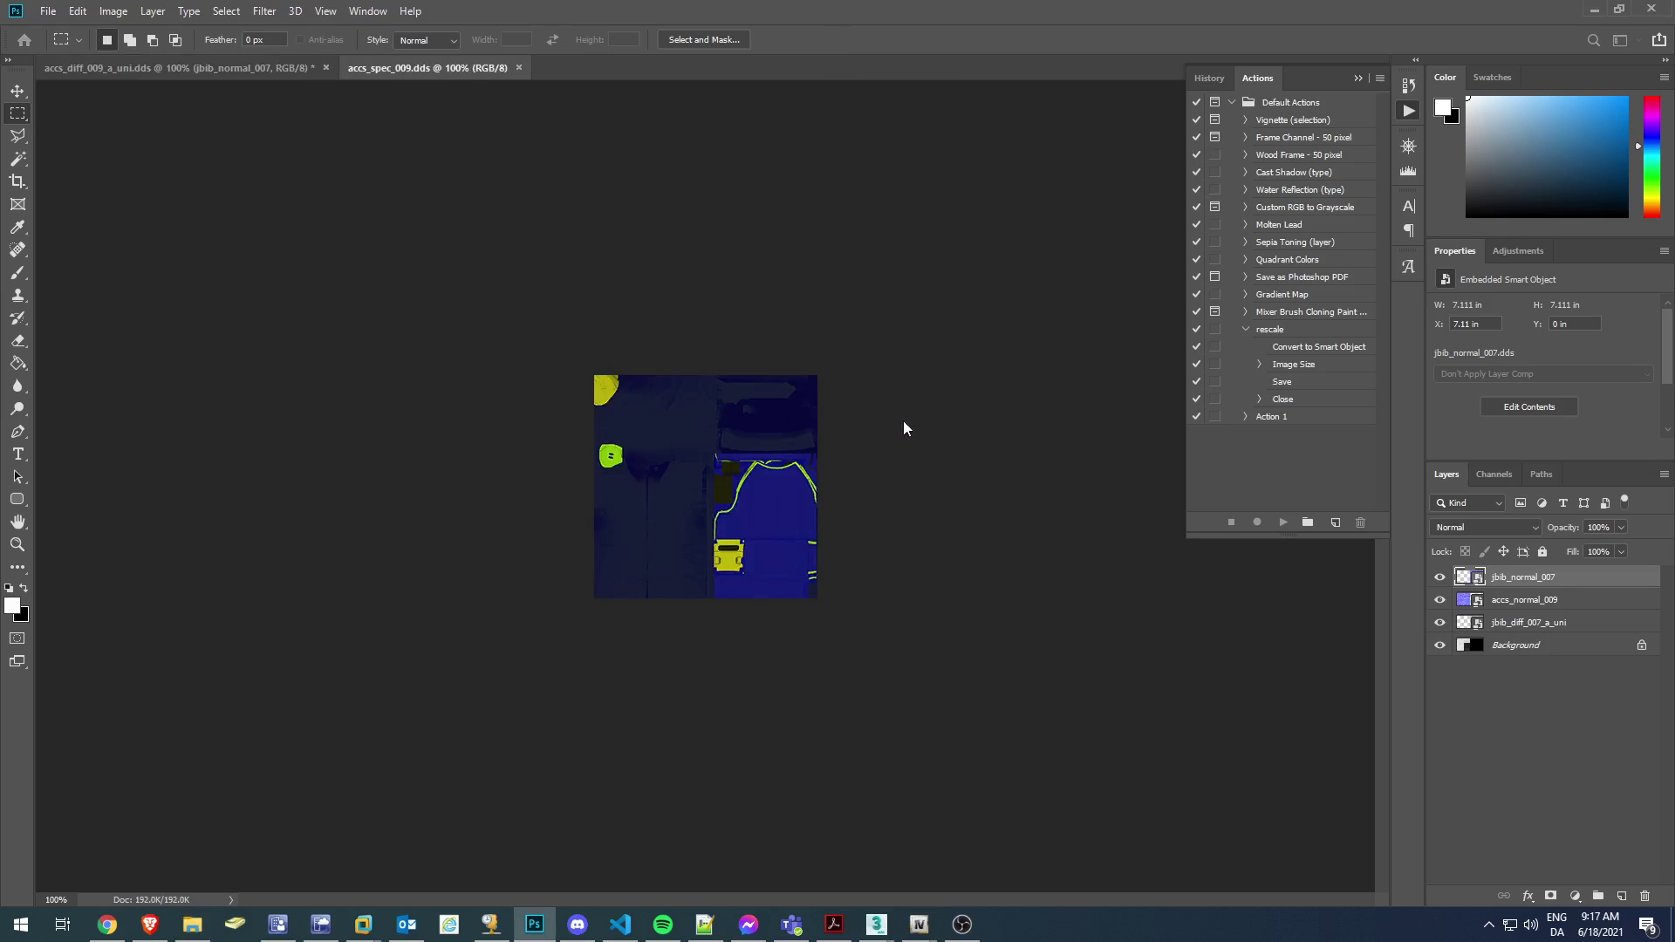
# Extend the specular map's canvas width to 512 pixels, anchored so the new space is added on the right.
pyautogui.click(115, 11)
pyautogui.click(131, 155)
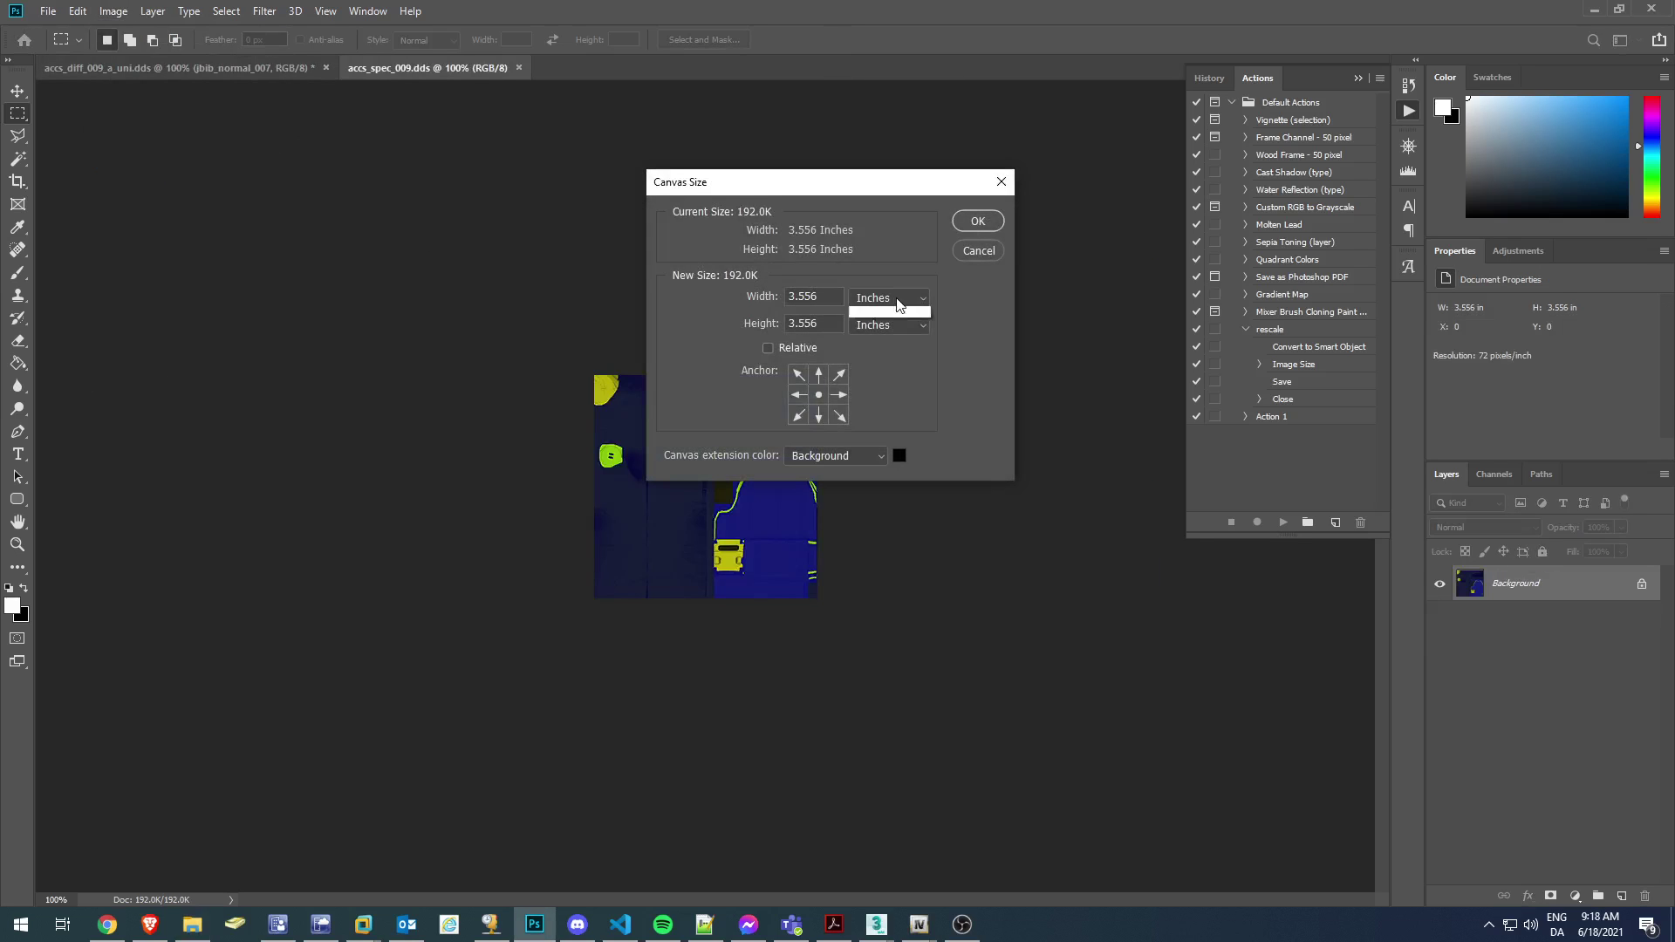
pyautogui.click(883, 330)
pyautogui.write('512')
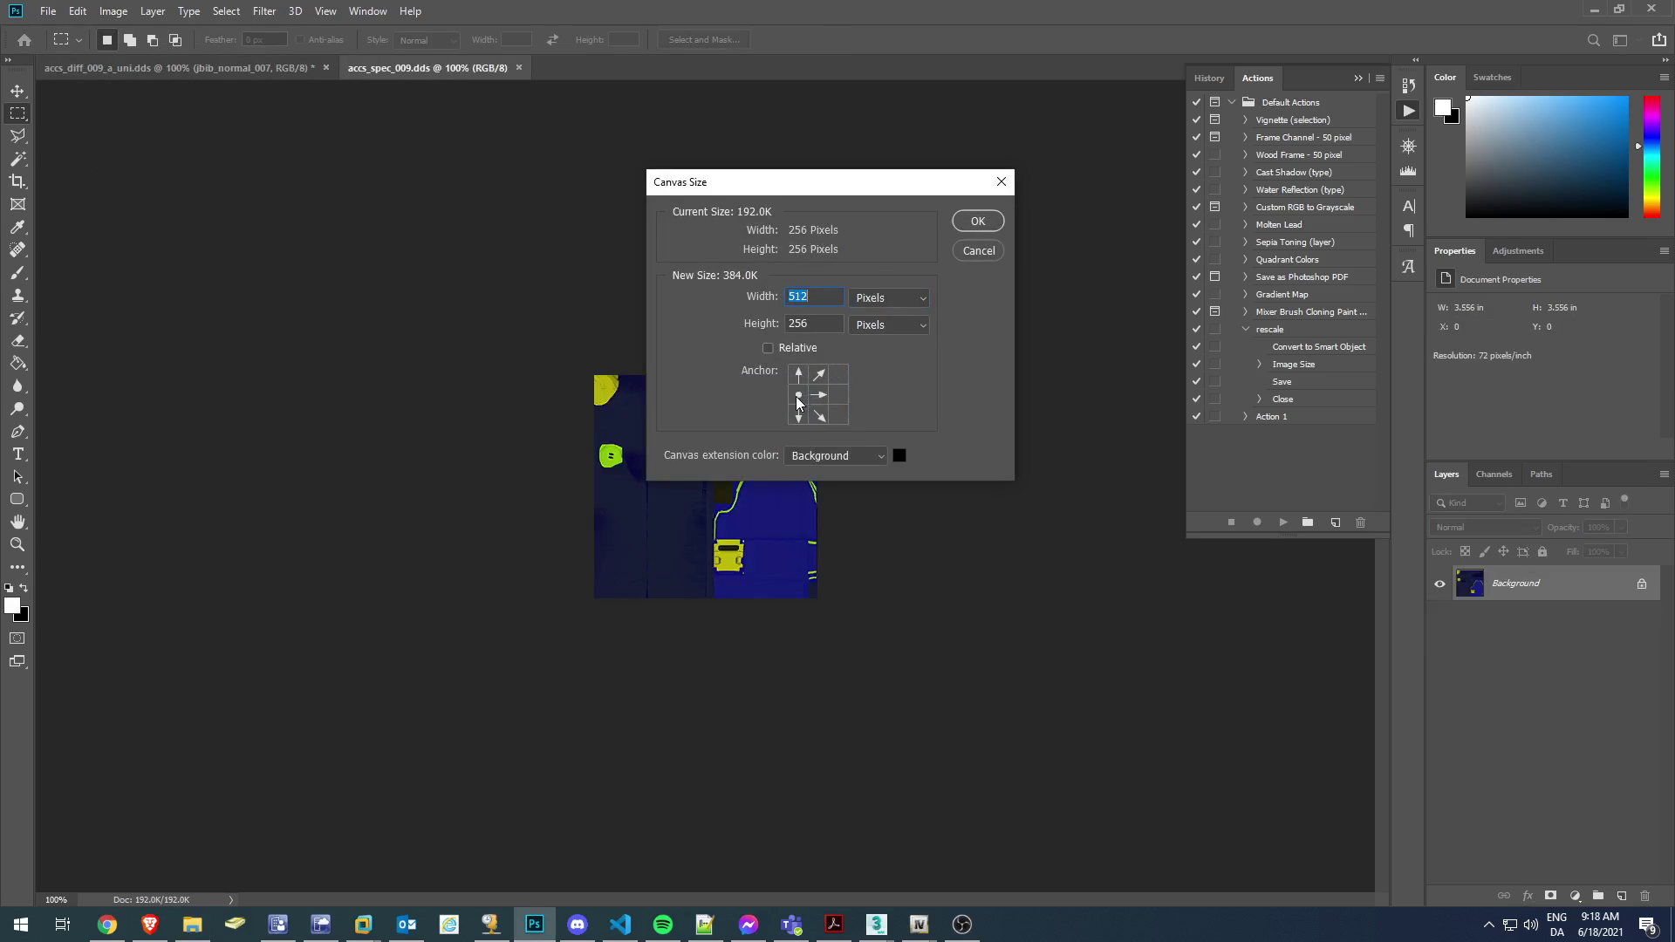
pyautogui.click(976, 222)
# Place jbib_spec_007.dds from the inner jbib_007_u folder into the specular document, filling the empty right half.
pyautogui.press('super+Tab')
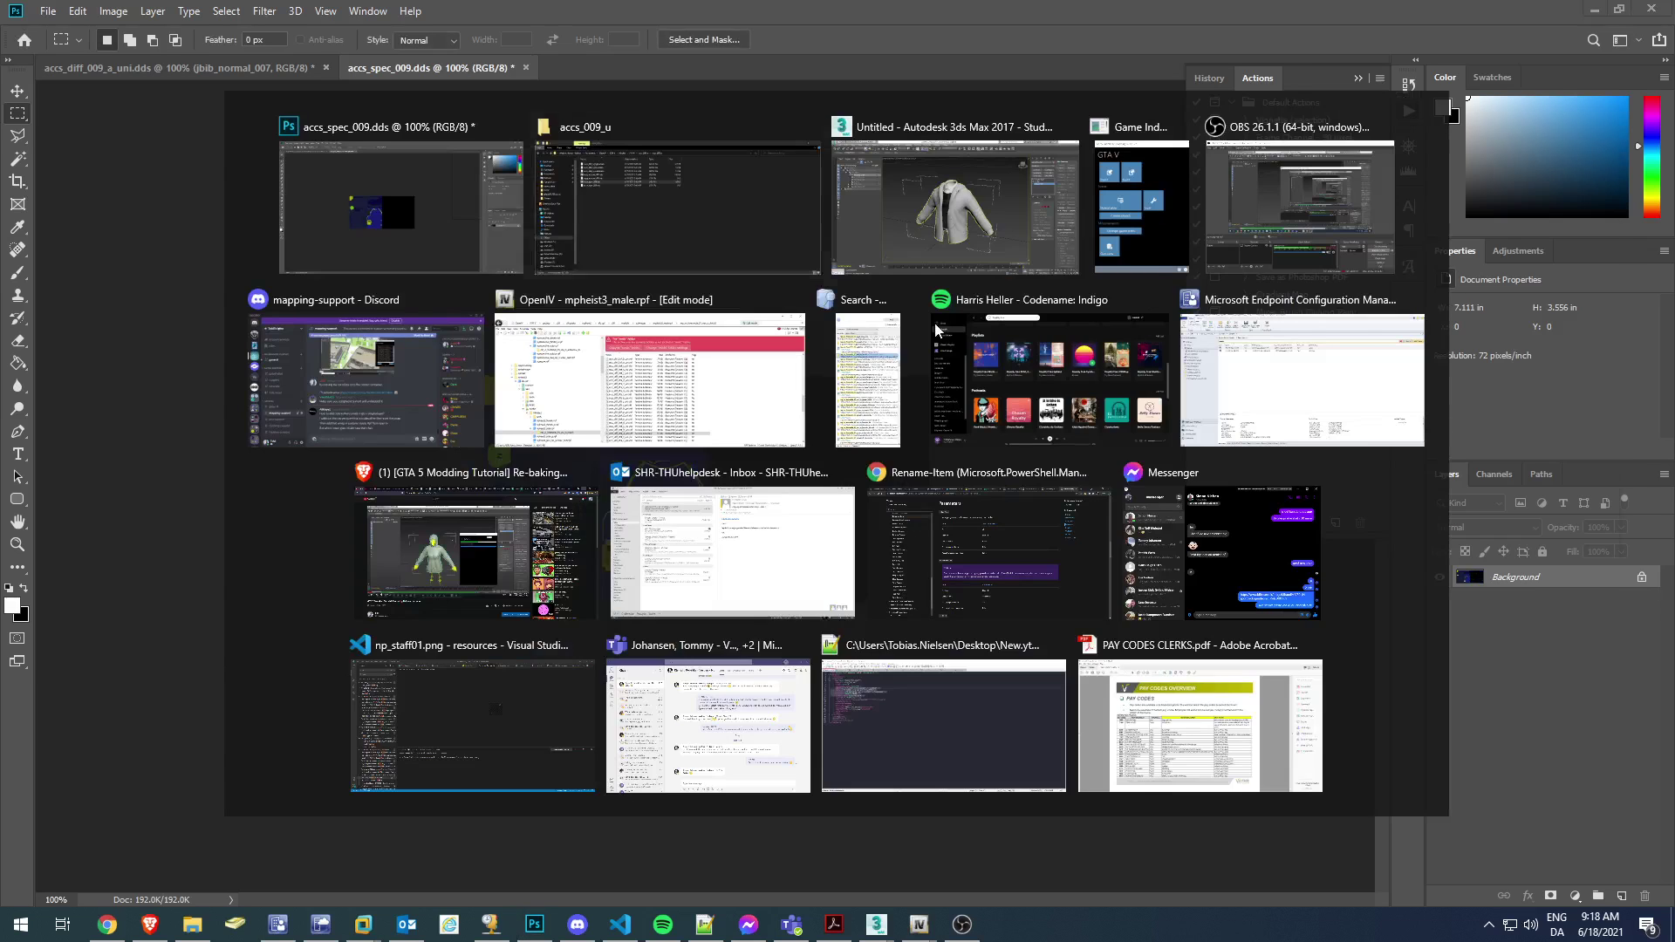
pyautogui.click(934, 322)
pyautogui.hotkey('alt', 'Up')
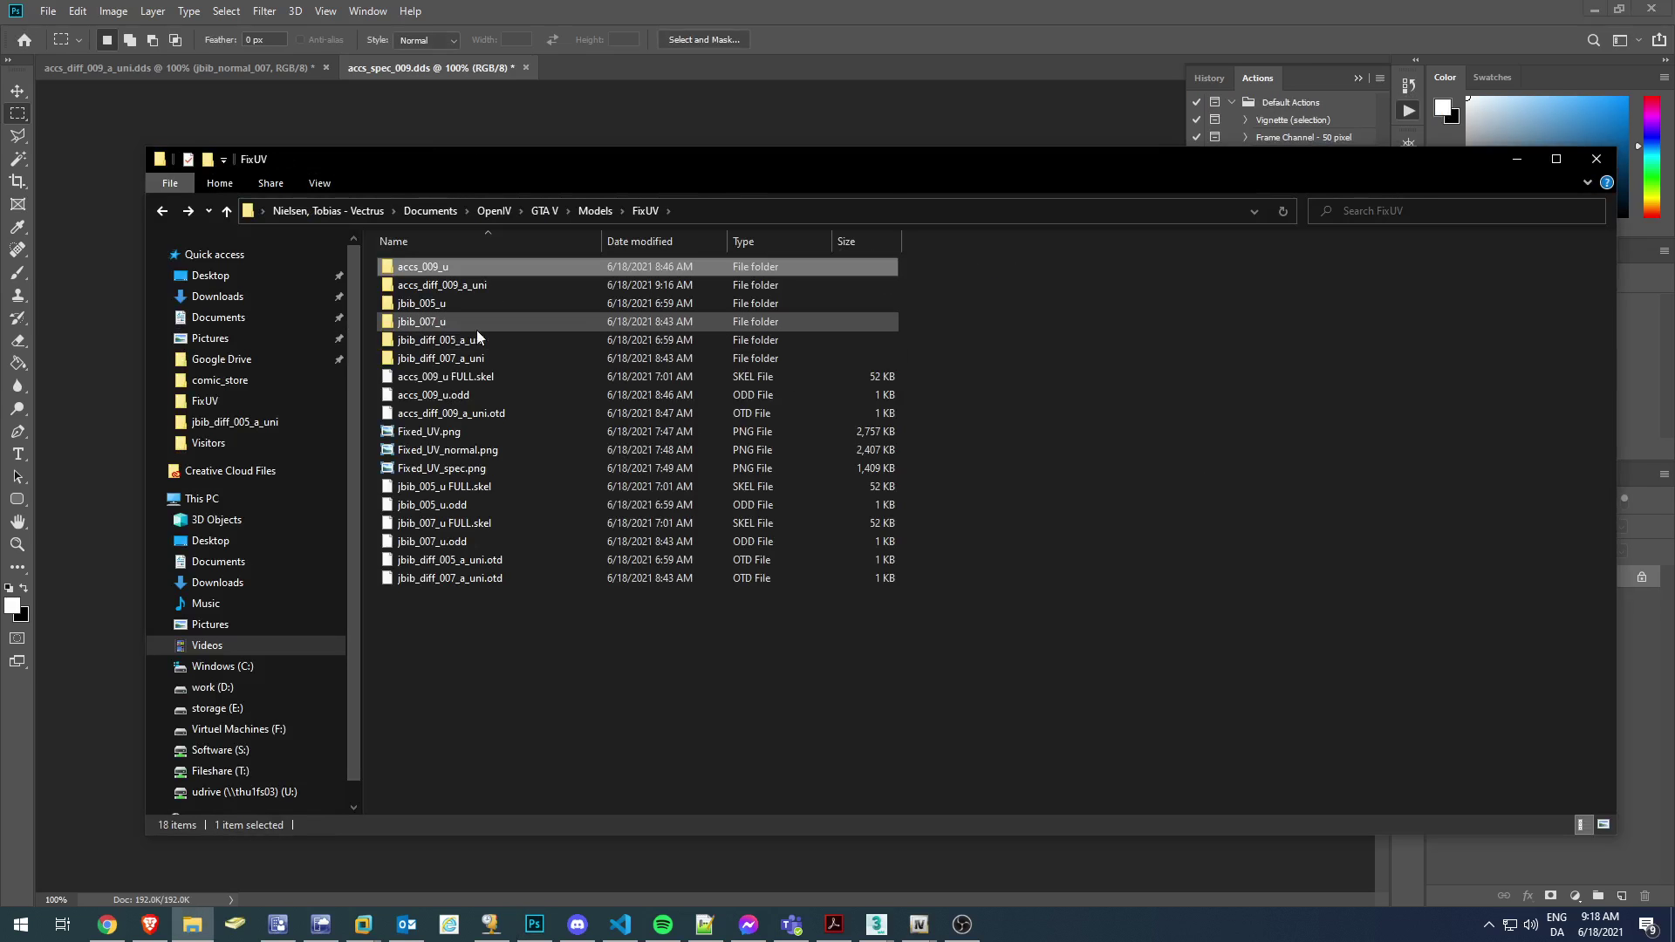
pyautogui.doubleClick(426, 323)
pyautogui.doubleClick(430, 267)
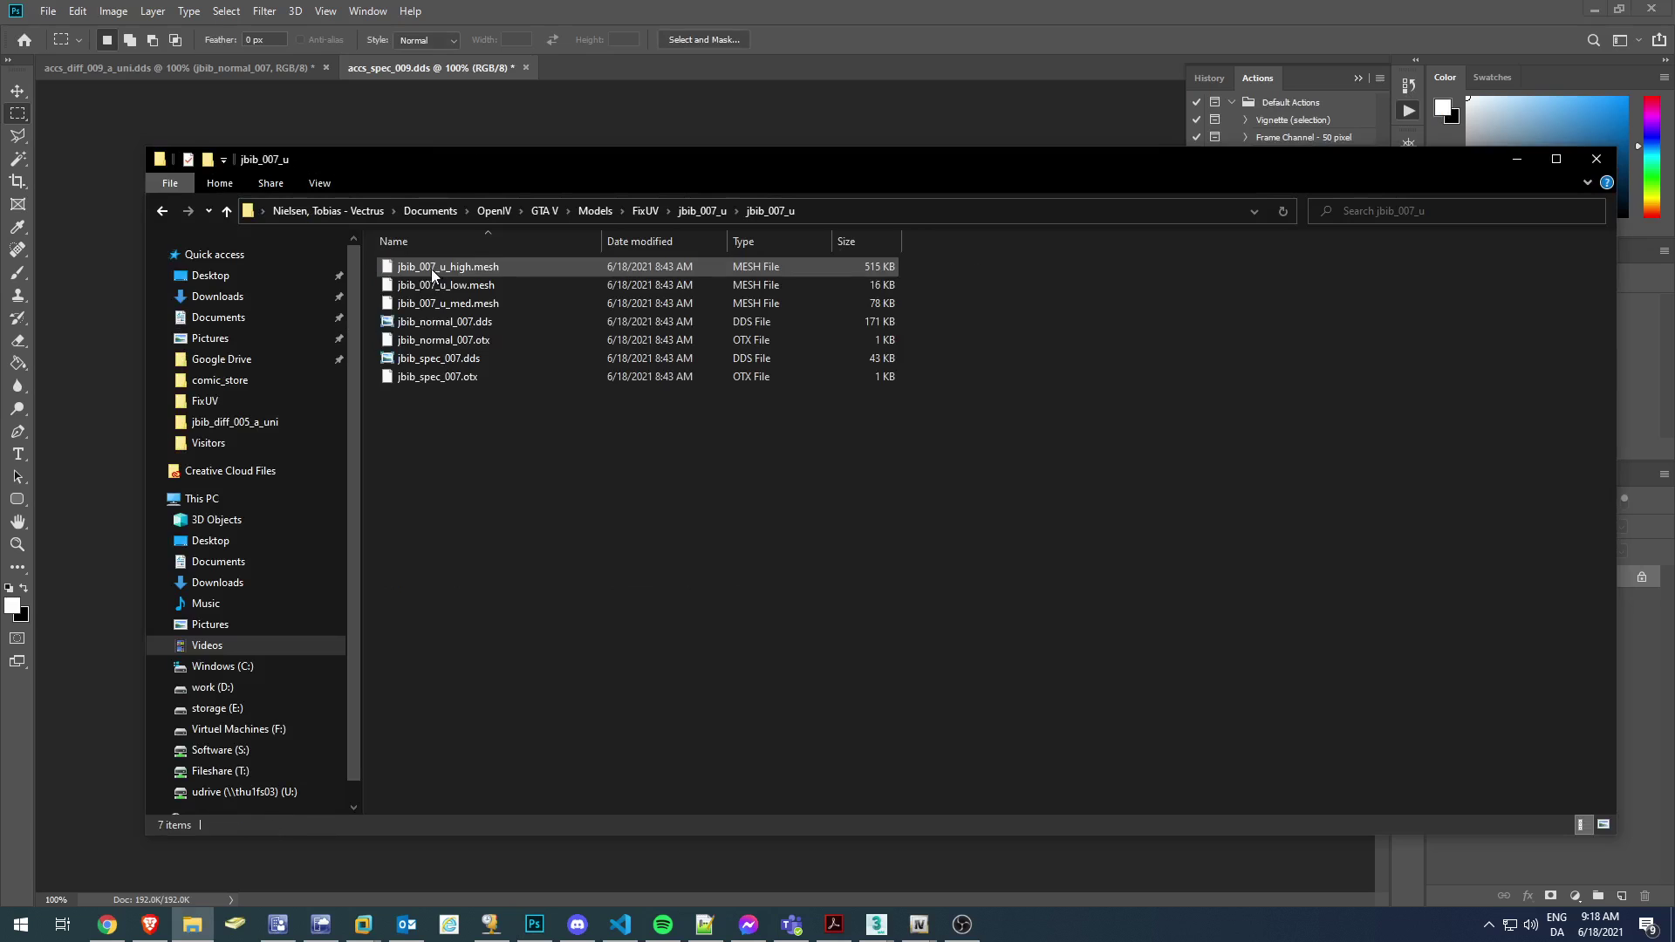
pyautogui.moveTo(429, 358); pyautogui.dragTo(847, 405)
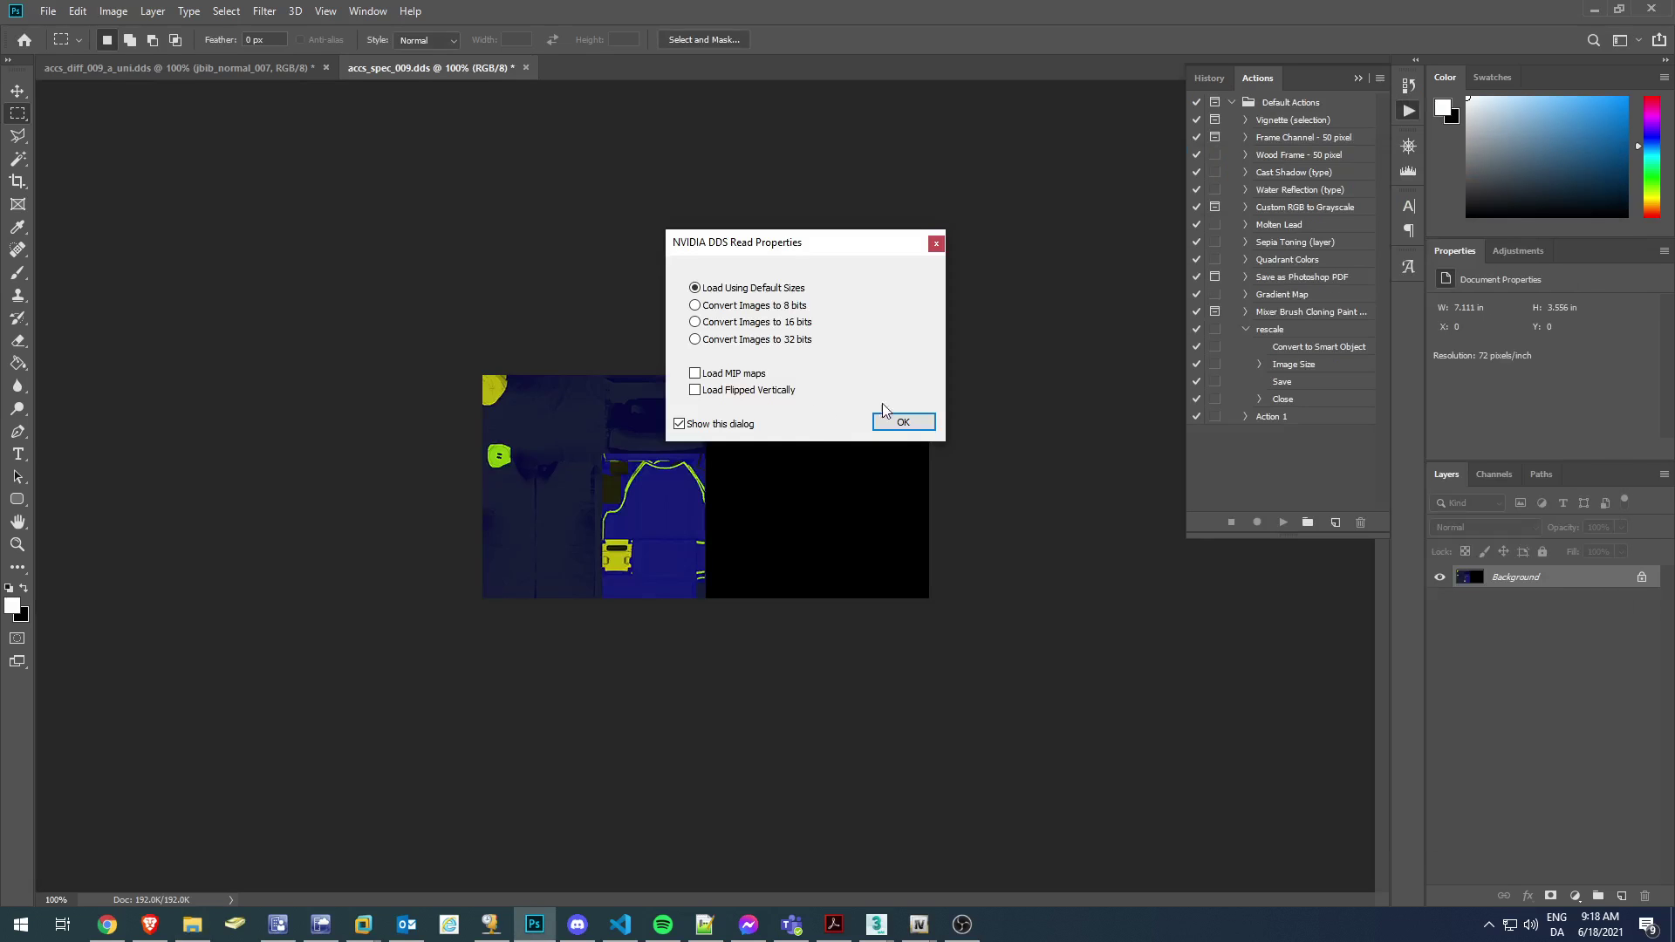
pyautogui.click(903, 419)
pyautogui.moveTo(729, 447); pyautogui.dragTo(840, 448)
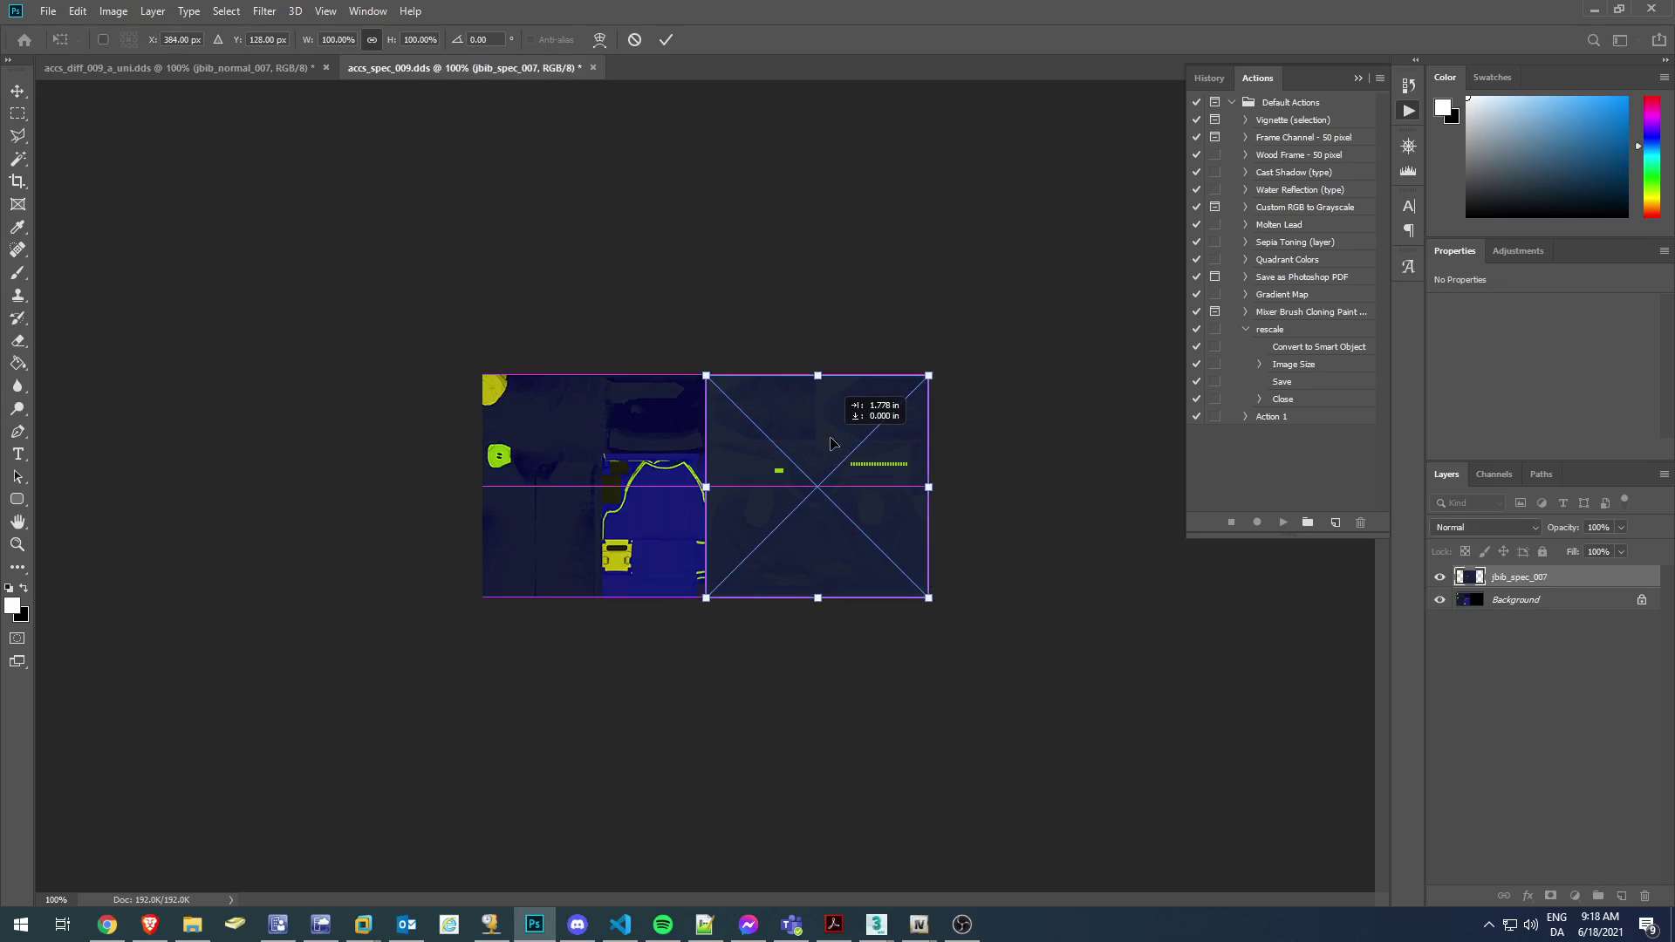
pyautogui.press('Return')
pyautogui.press('m')
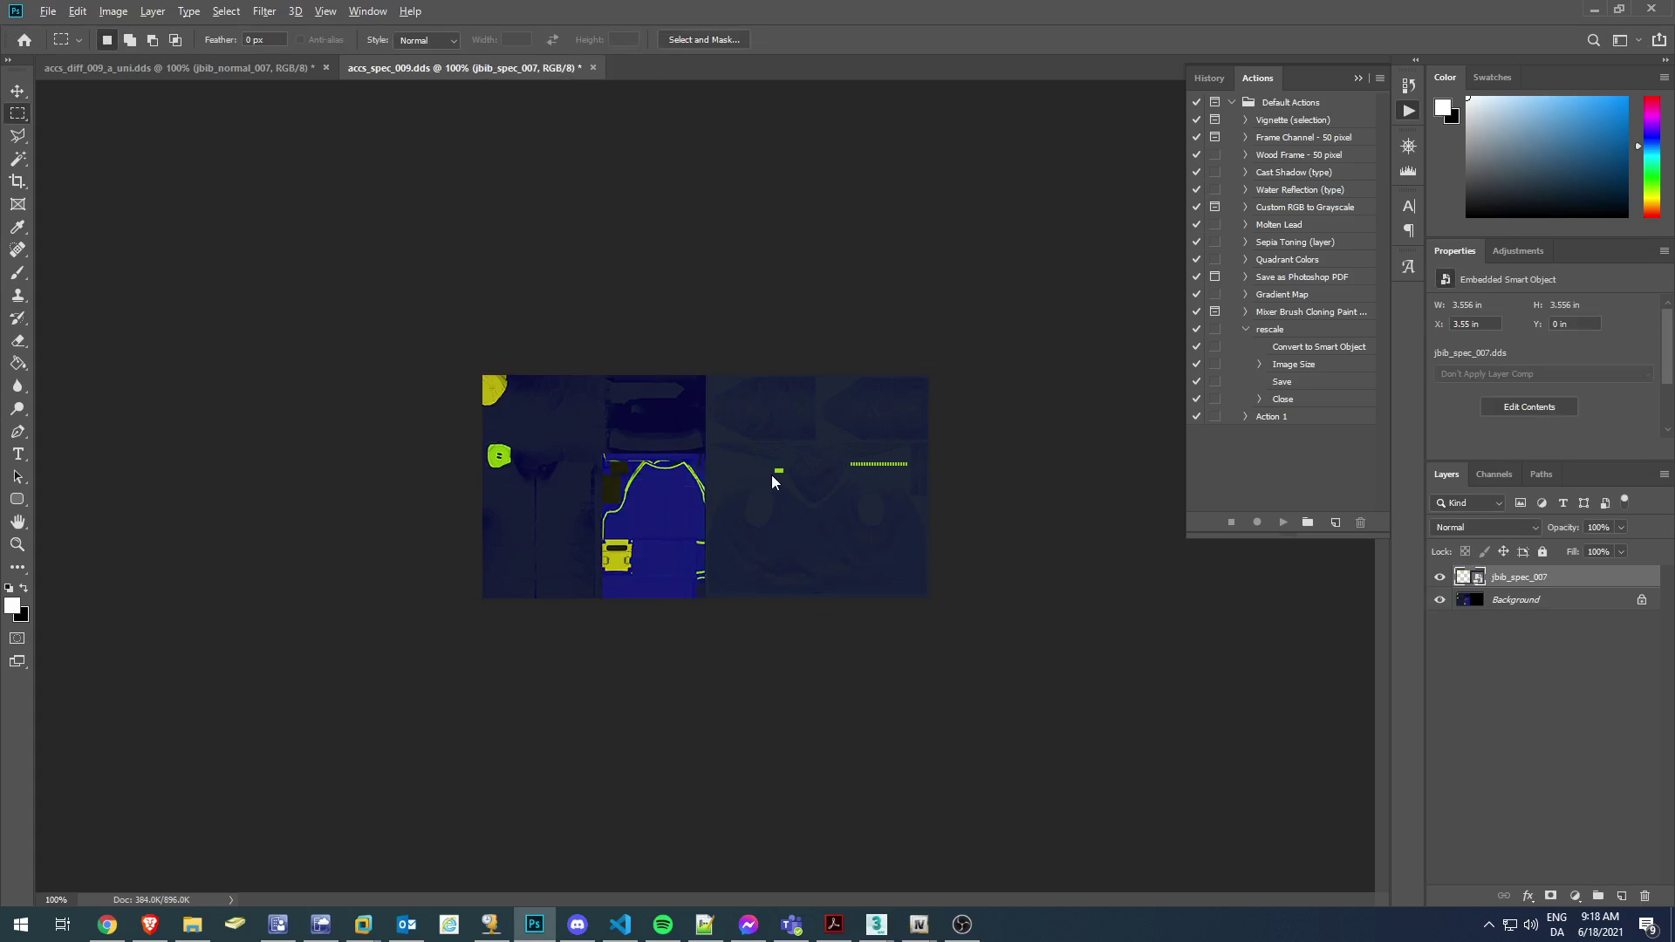
# Save the combined specular map over accs_spec_009.dds as DXT1 without alpha, generating MIP maps, and switch back to 3ds Max.
pyautogui.hotkey('ctrl', 'shift', 's')
pyautogui.press('Return')
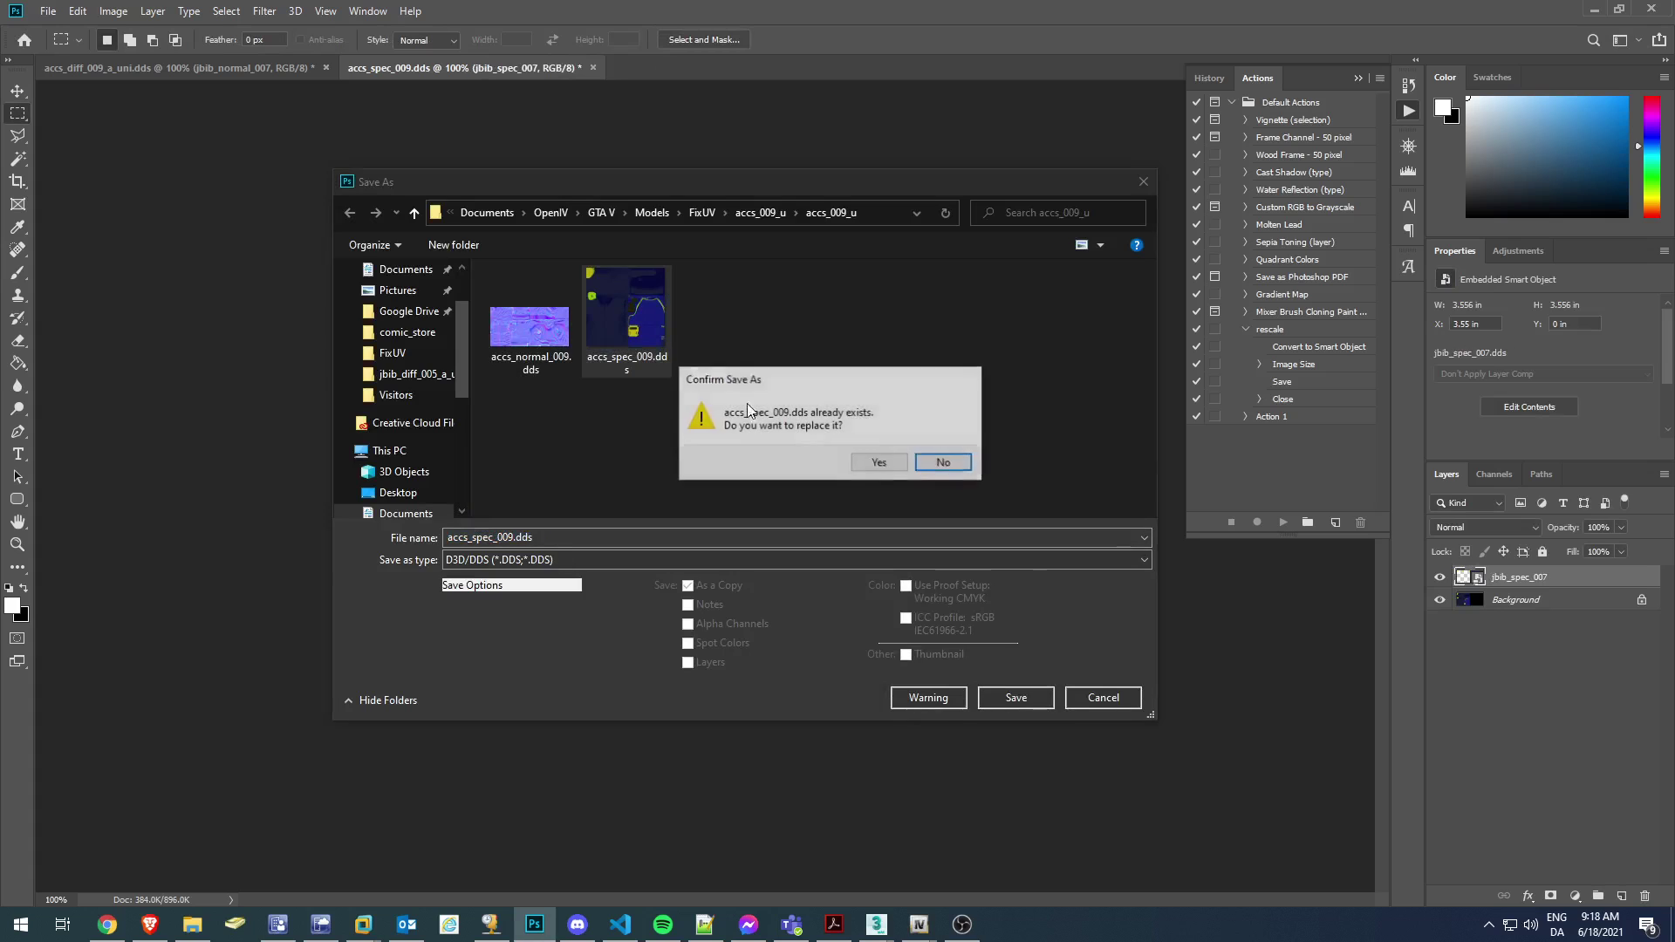
pyautogui.click(878, 463)
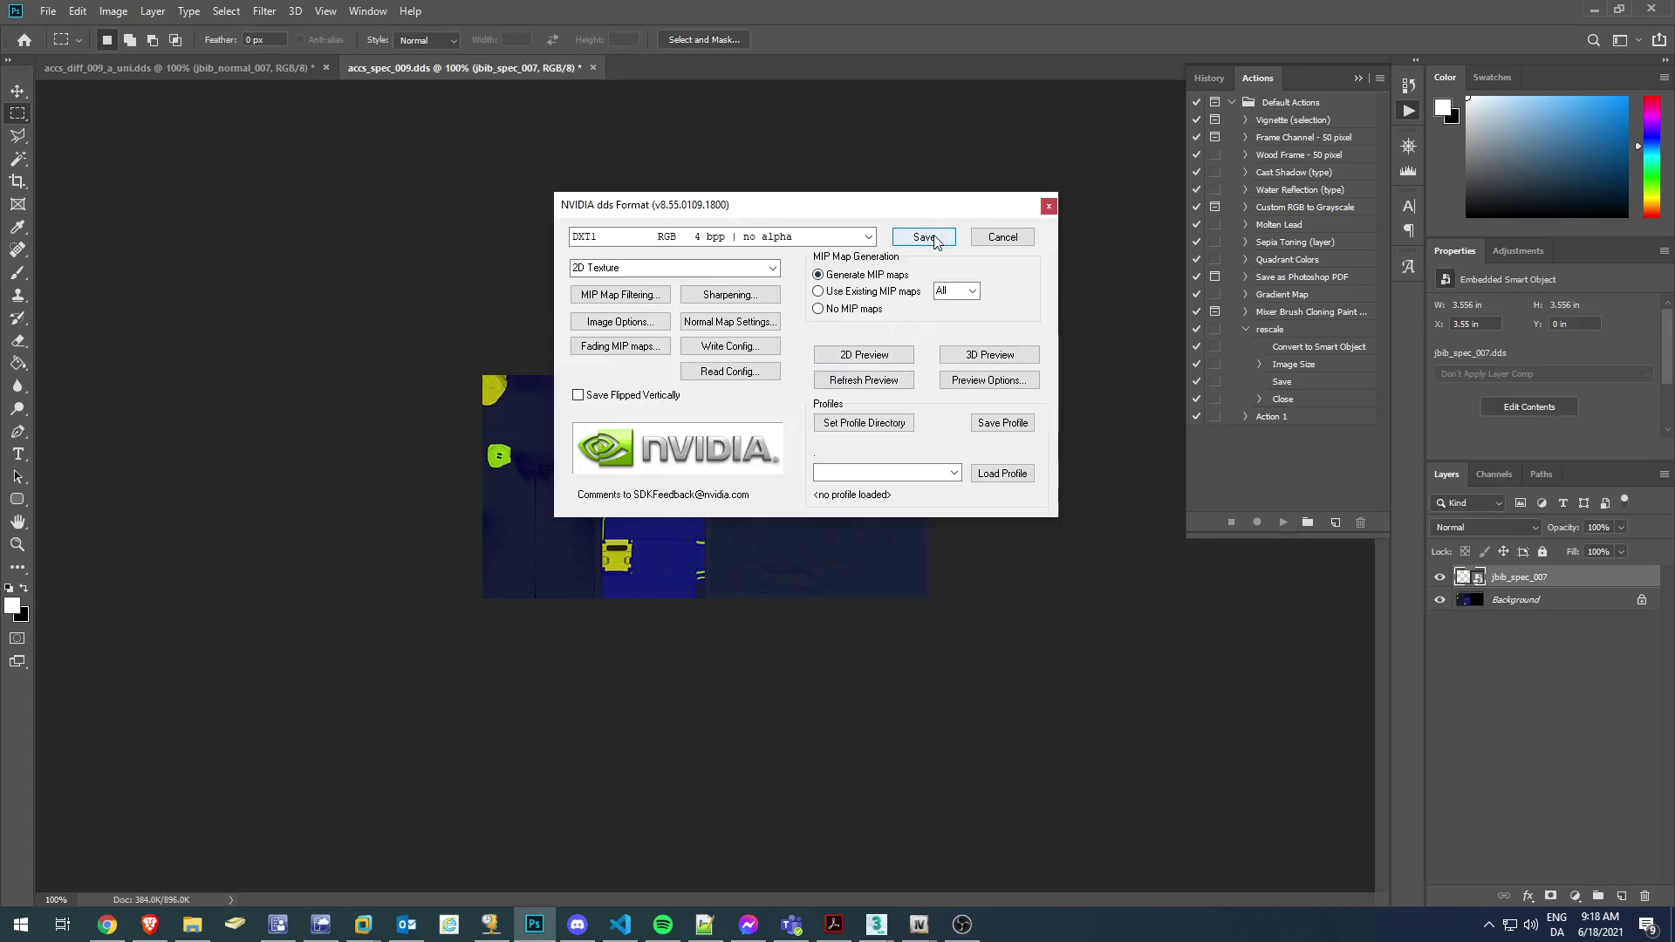
pyautogui.click(925, 237)
pyautogui.hotkey('alt', 'Tab')
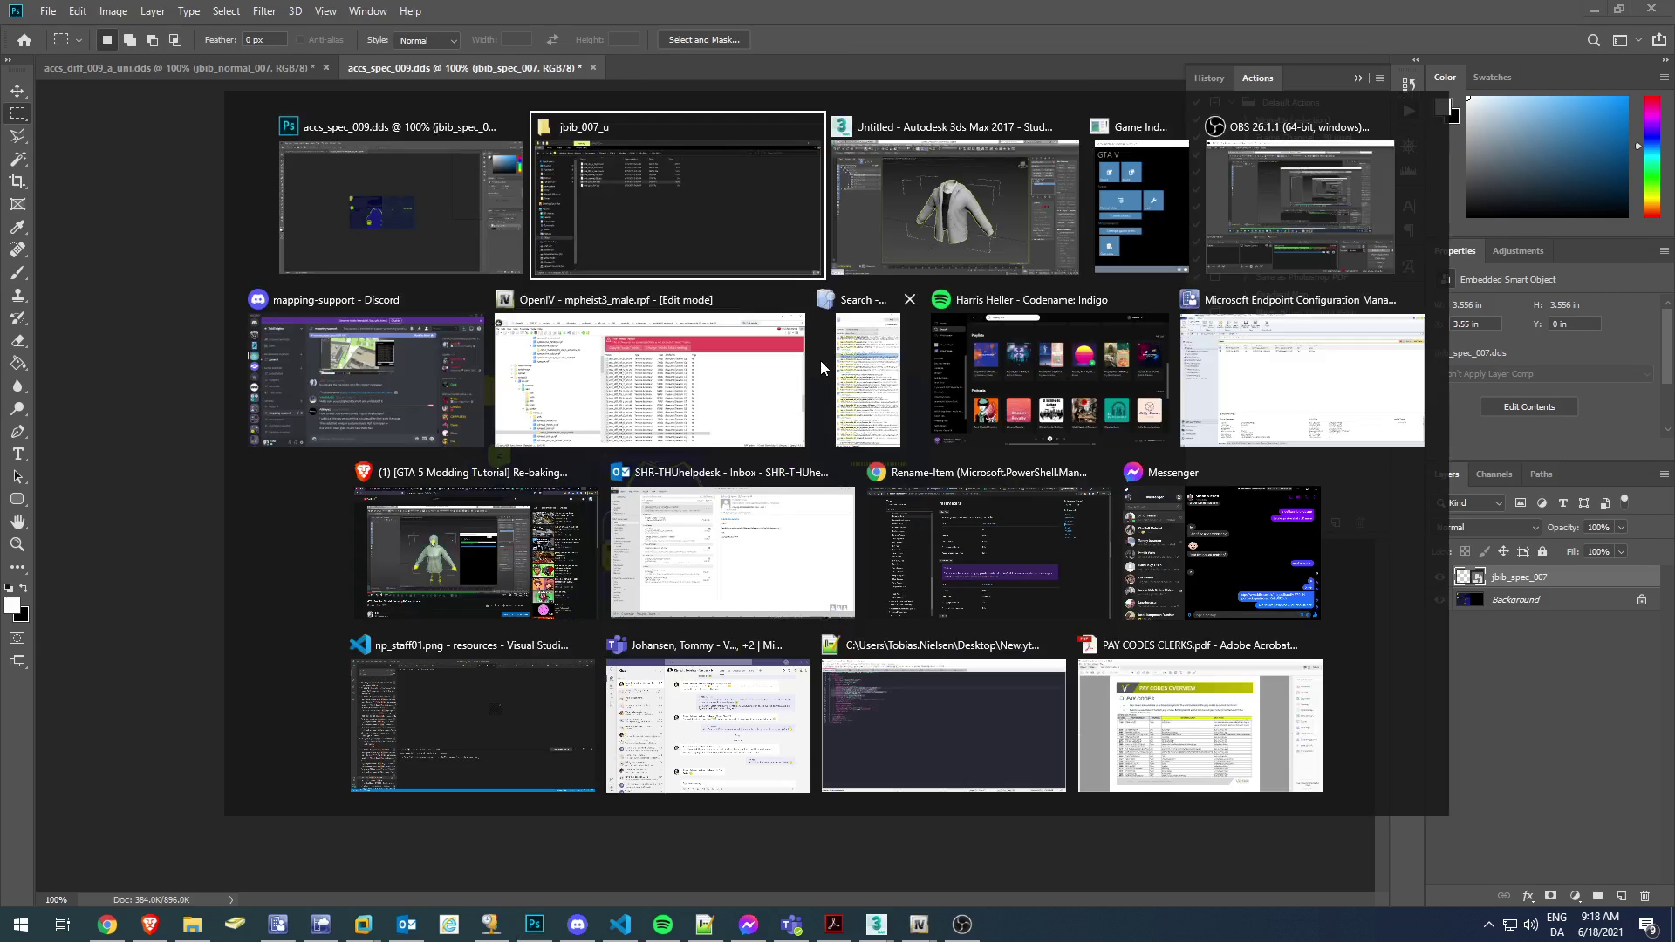
pyautogui.click(903, 224)
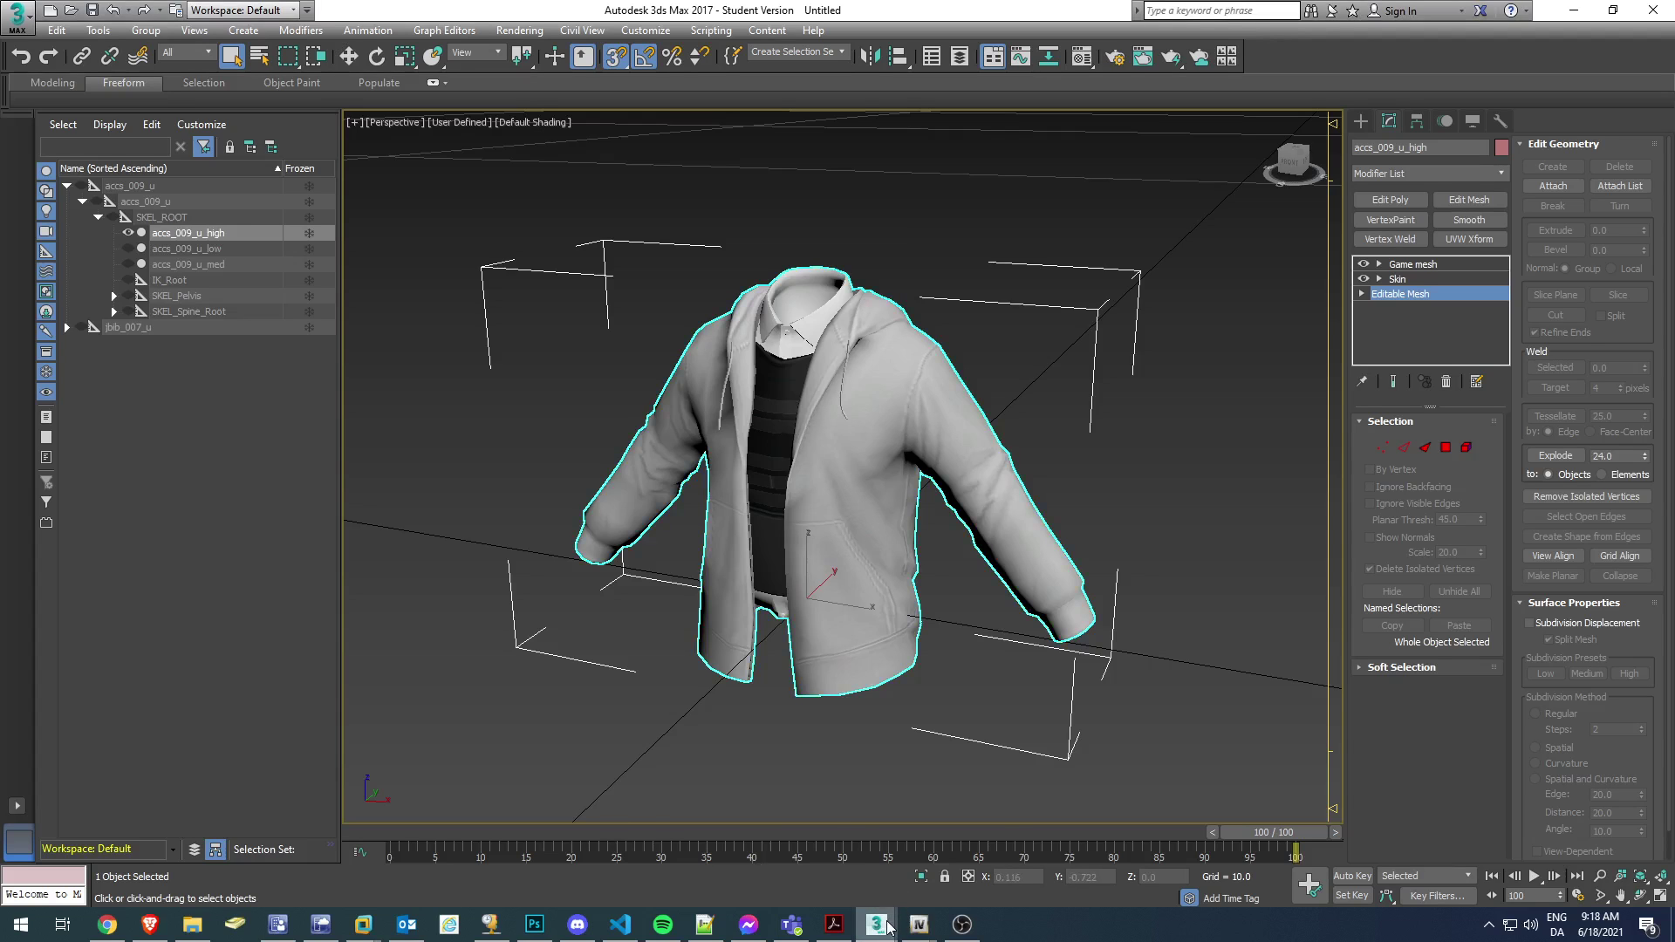
# Inspect the bump, diffuse and specular texture assignments of material ID 1 on accs_009_u_high in the GIMS V material editor.
pyautogui.click(825, 849)
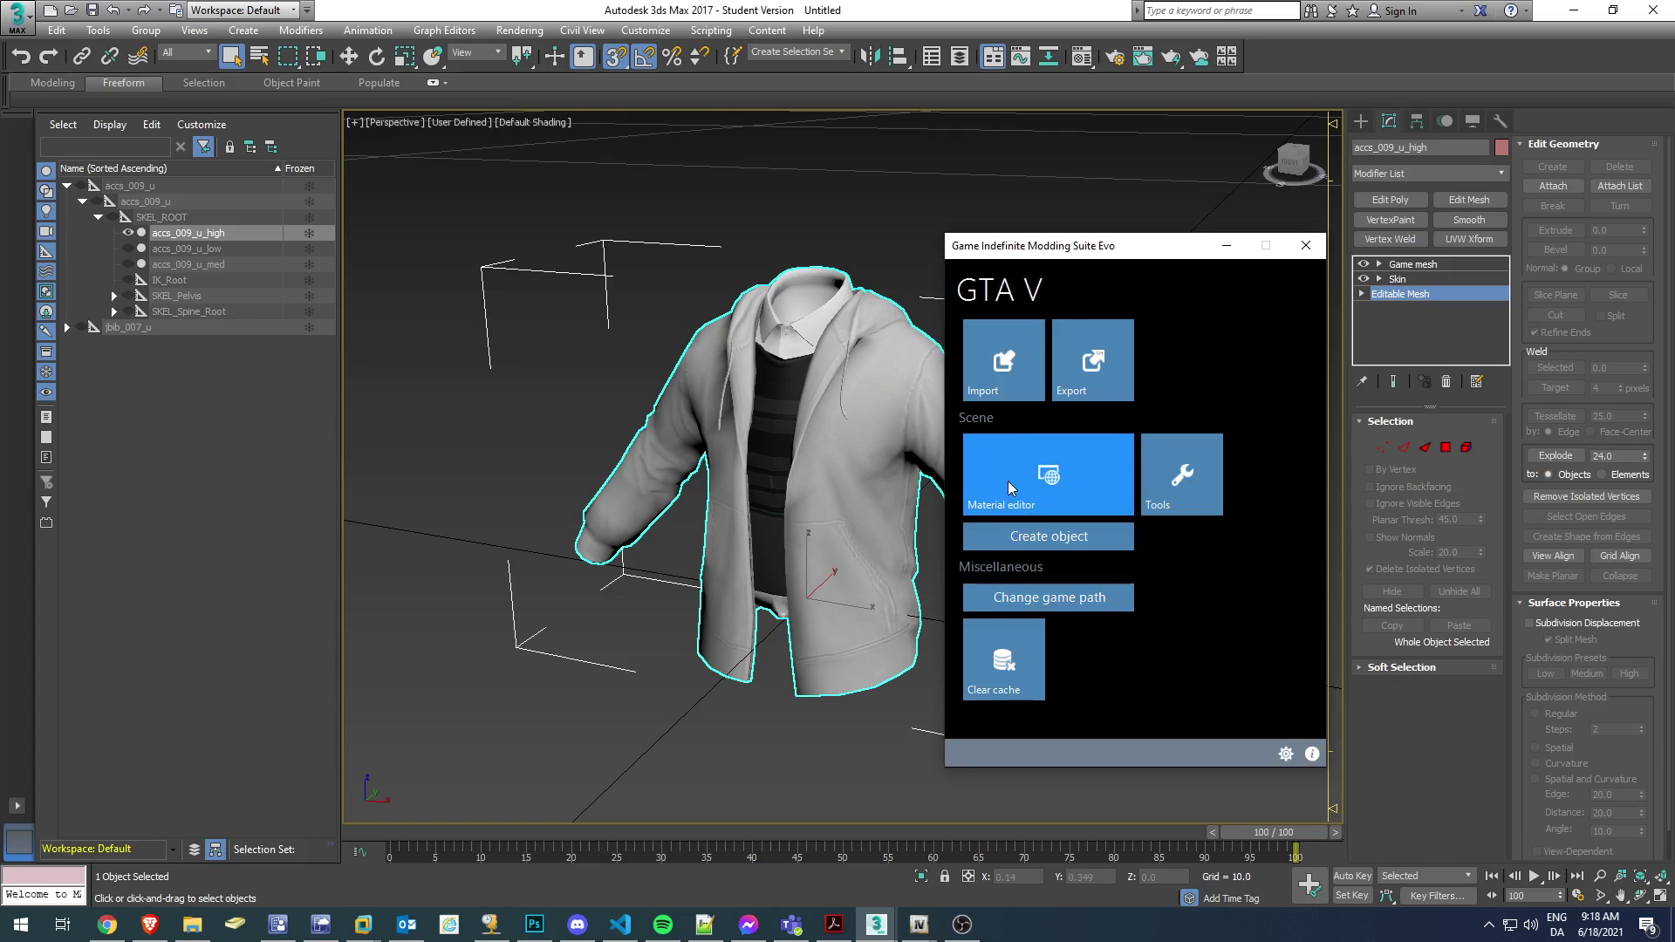
pyautogui.click(1008, 486)
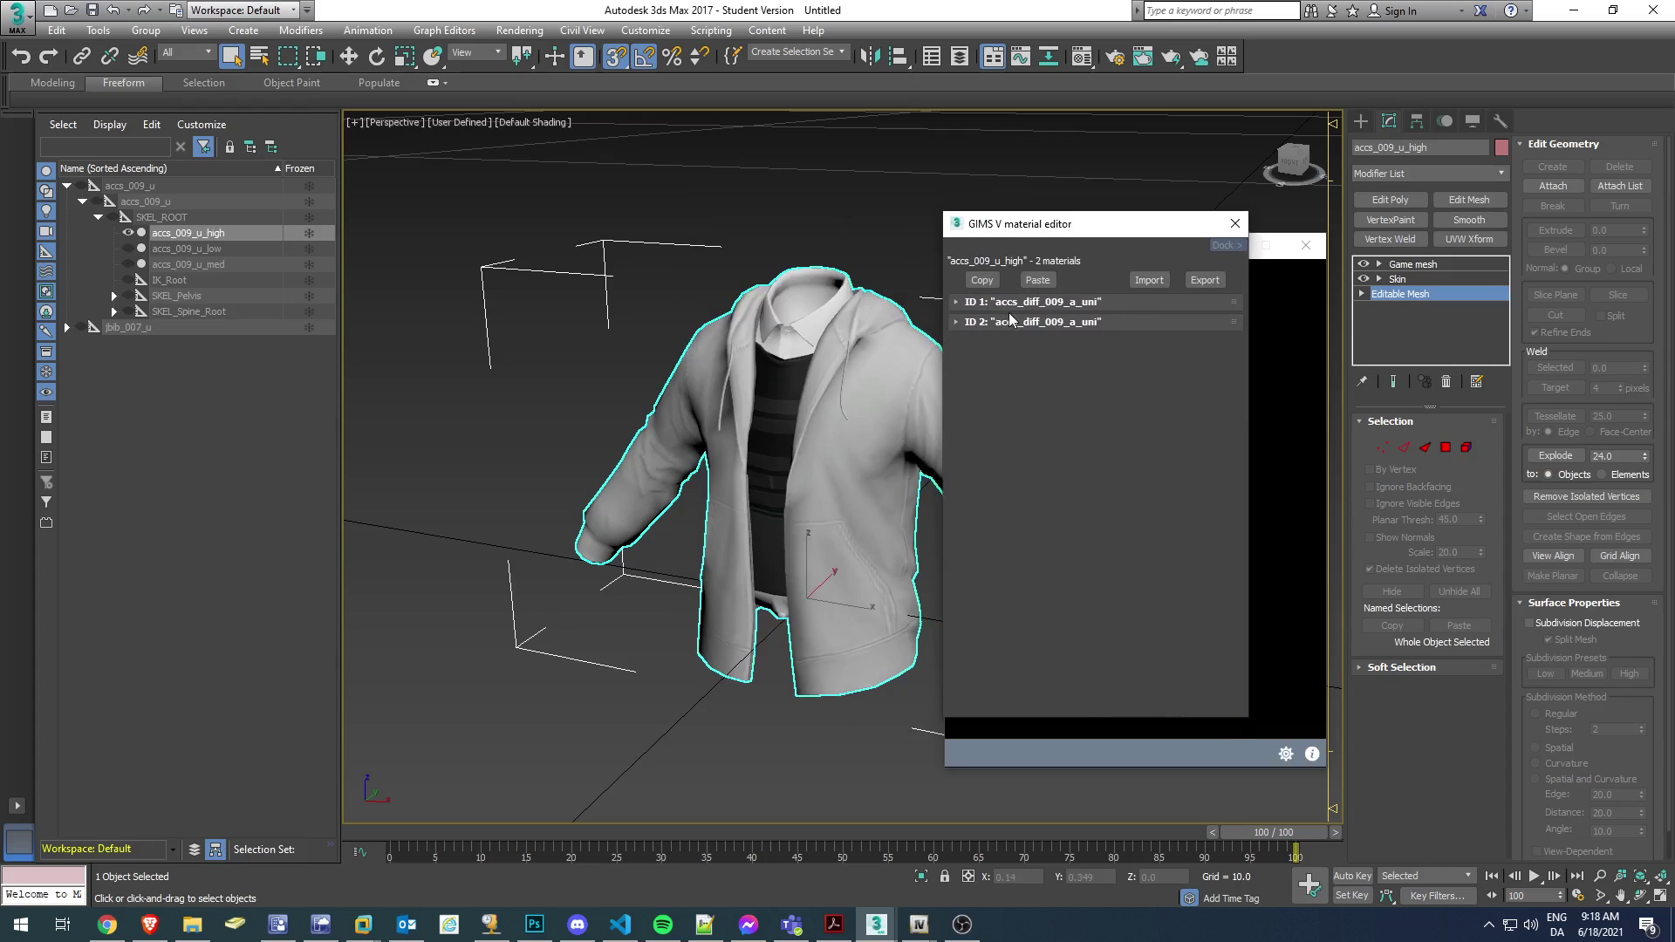
pyautogui.click(1009, 310)
pyautogui.click(1042, 361)
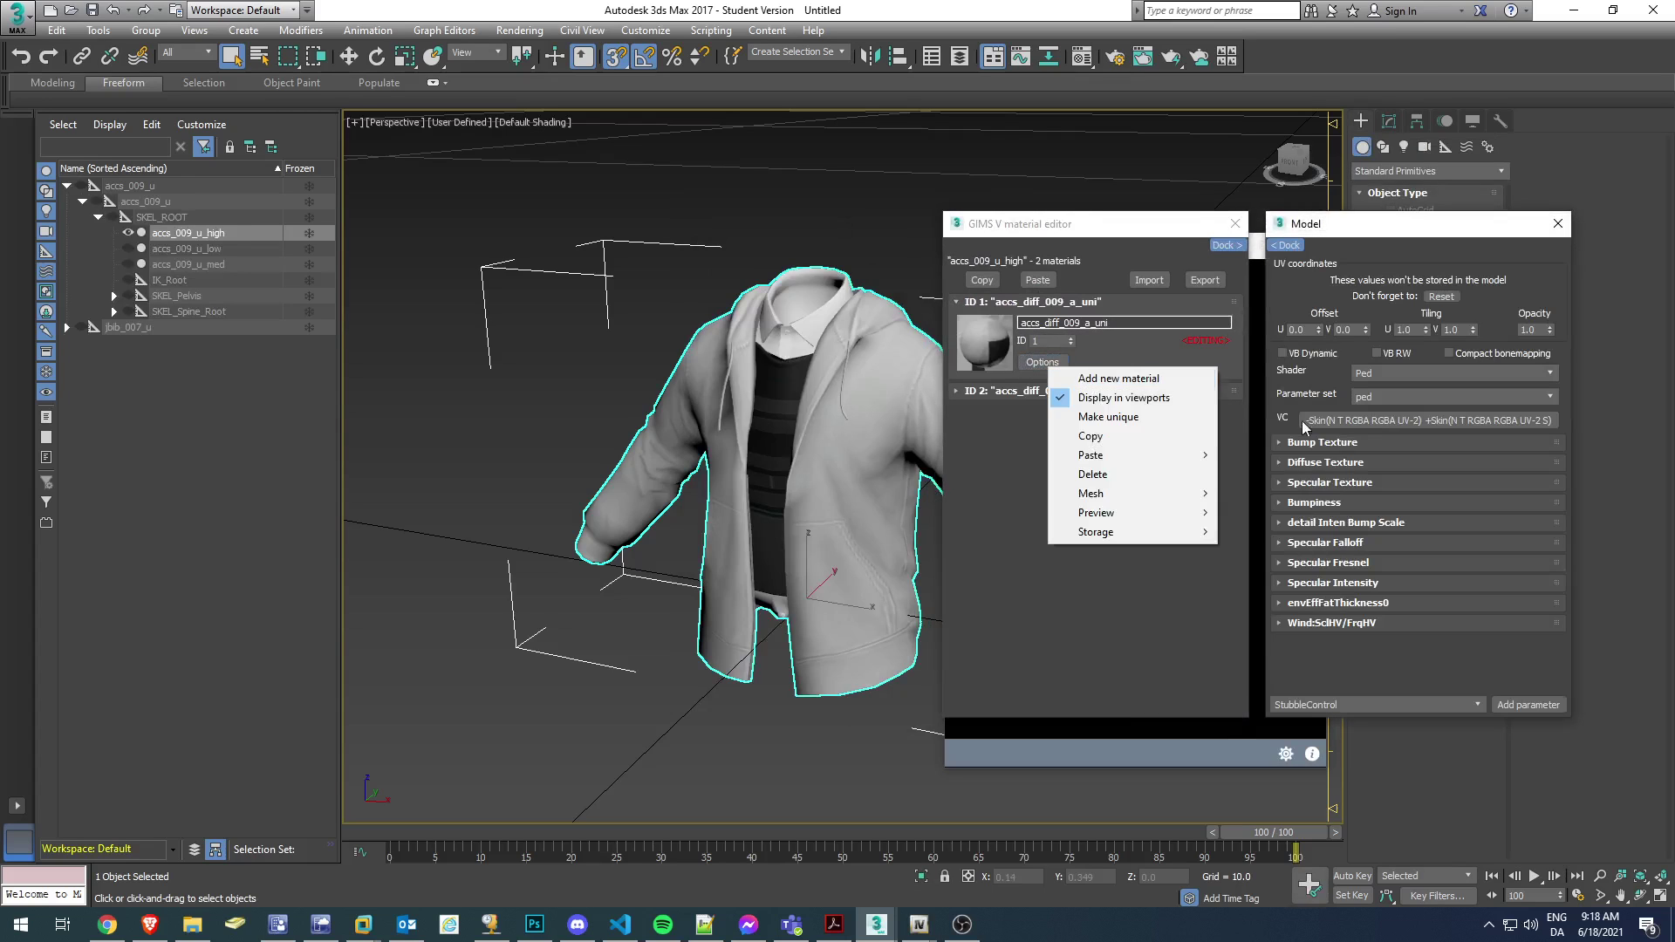
pyautogui.click(1327, 444)
pyautogui.click(1329, 445)
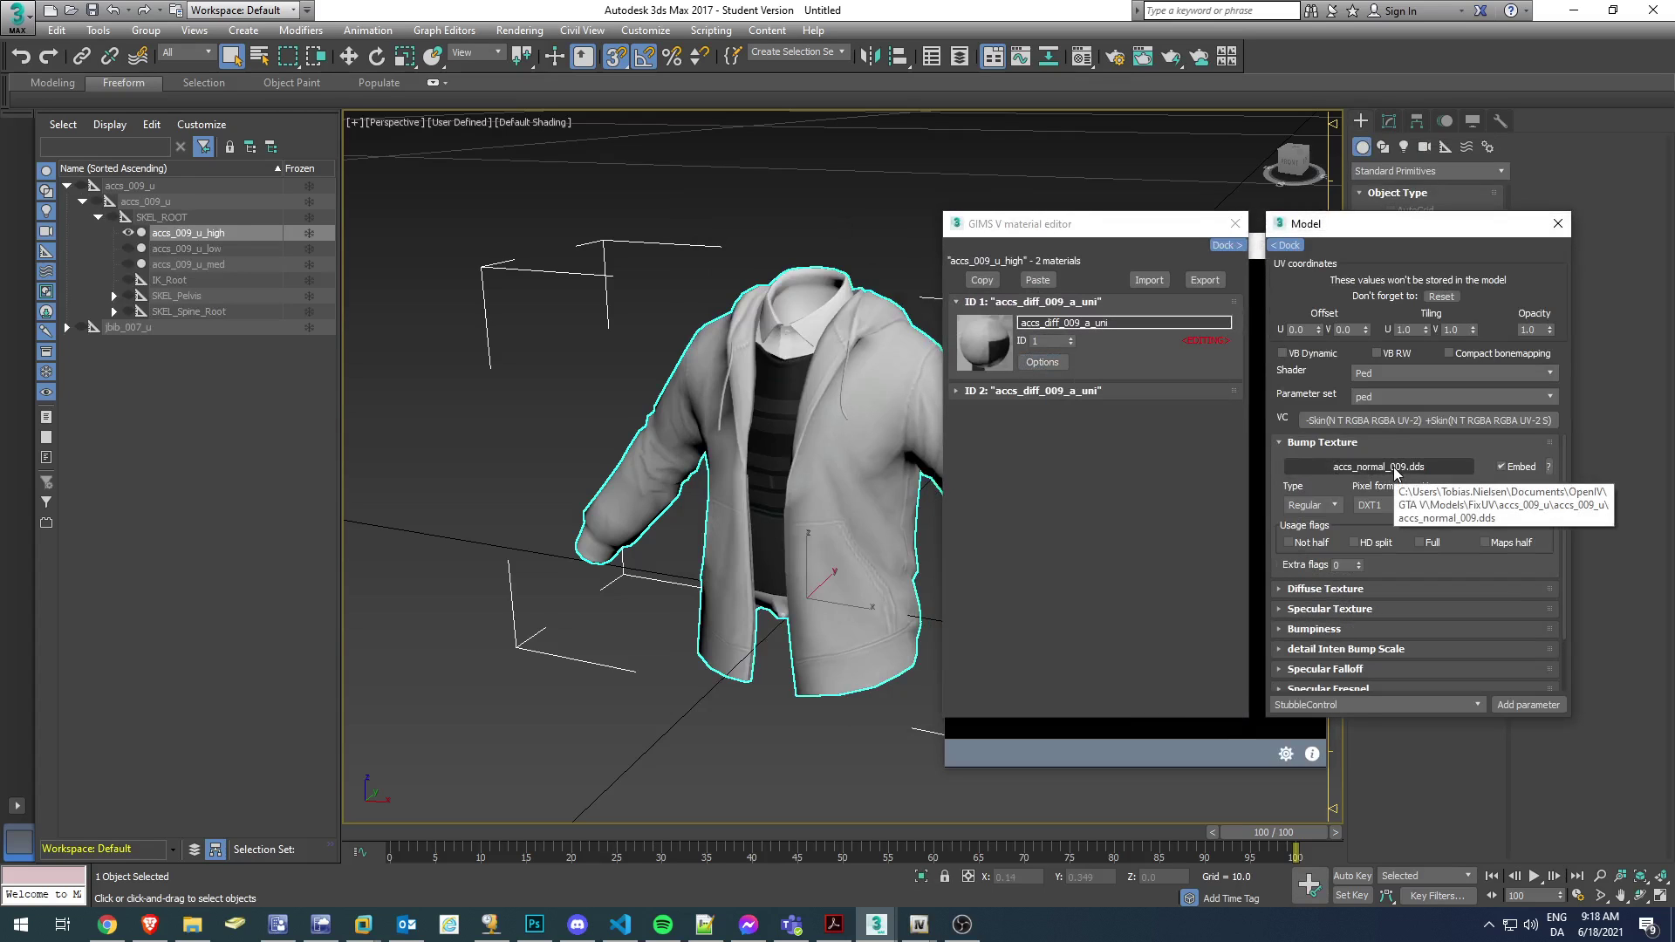
pyautogui.click(1323, 589)
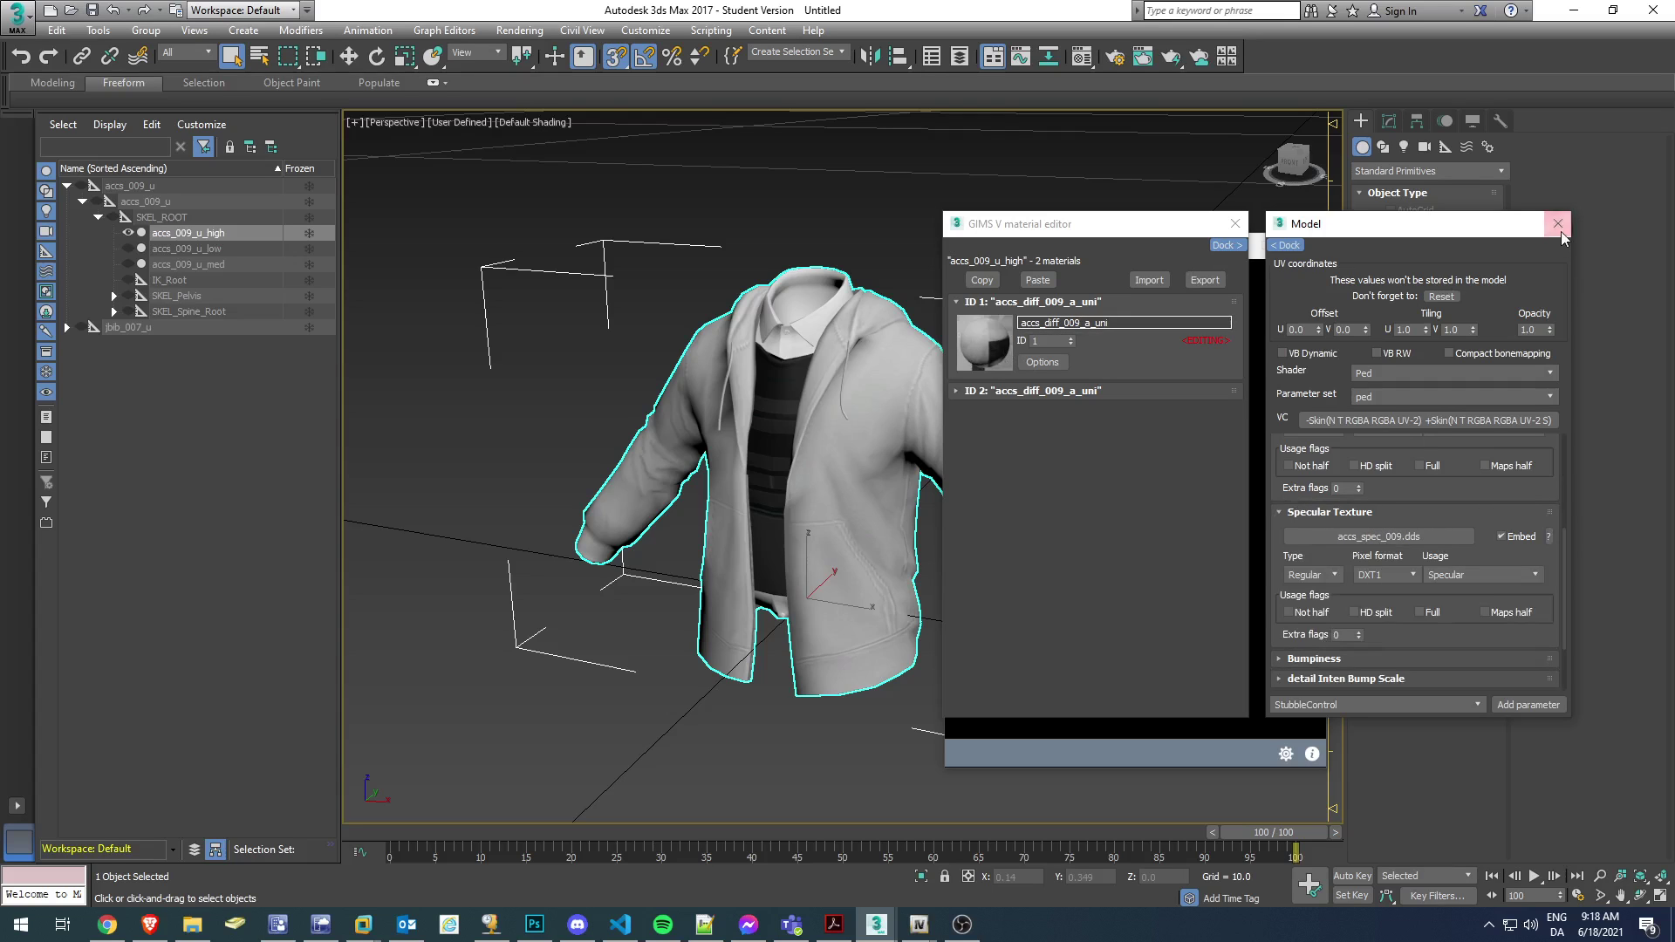
pyautogui.click(1558, 223)
pyautogui.click(1234, 223)
pyautogui.click(1227, 245)
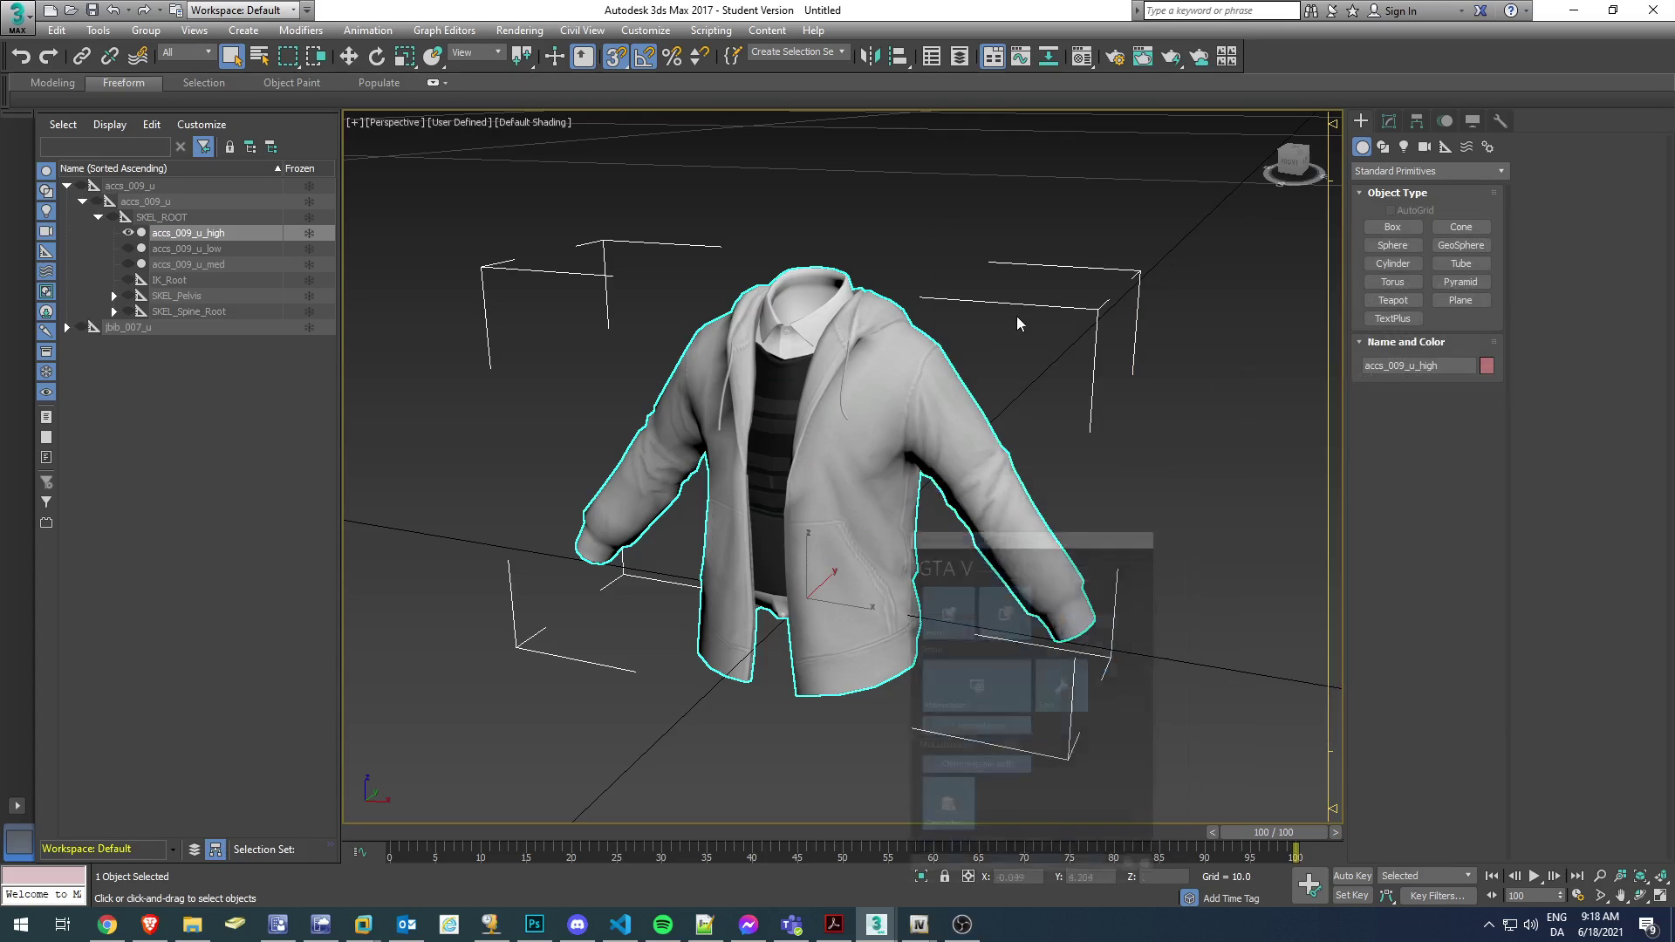
# Deselect the merged jacket mesh and view it from the front.
pyautogui.keyDown('alt'); pyautogui.moveTo(959, 497); pyautogui.dragTo(1324, 493, button='middle'); pyautogui.keyUp('alt')
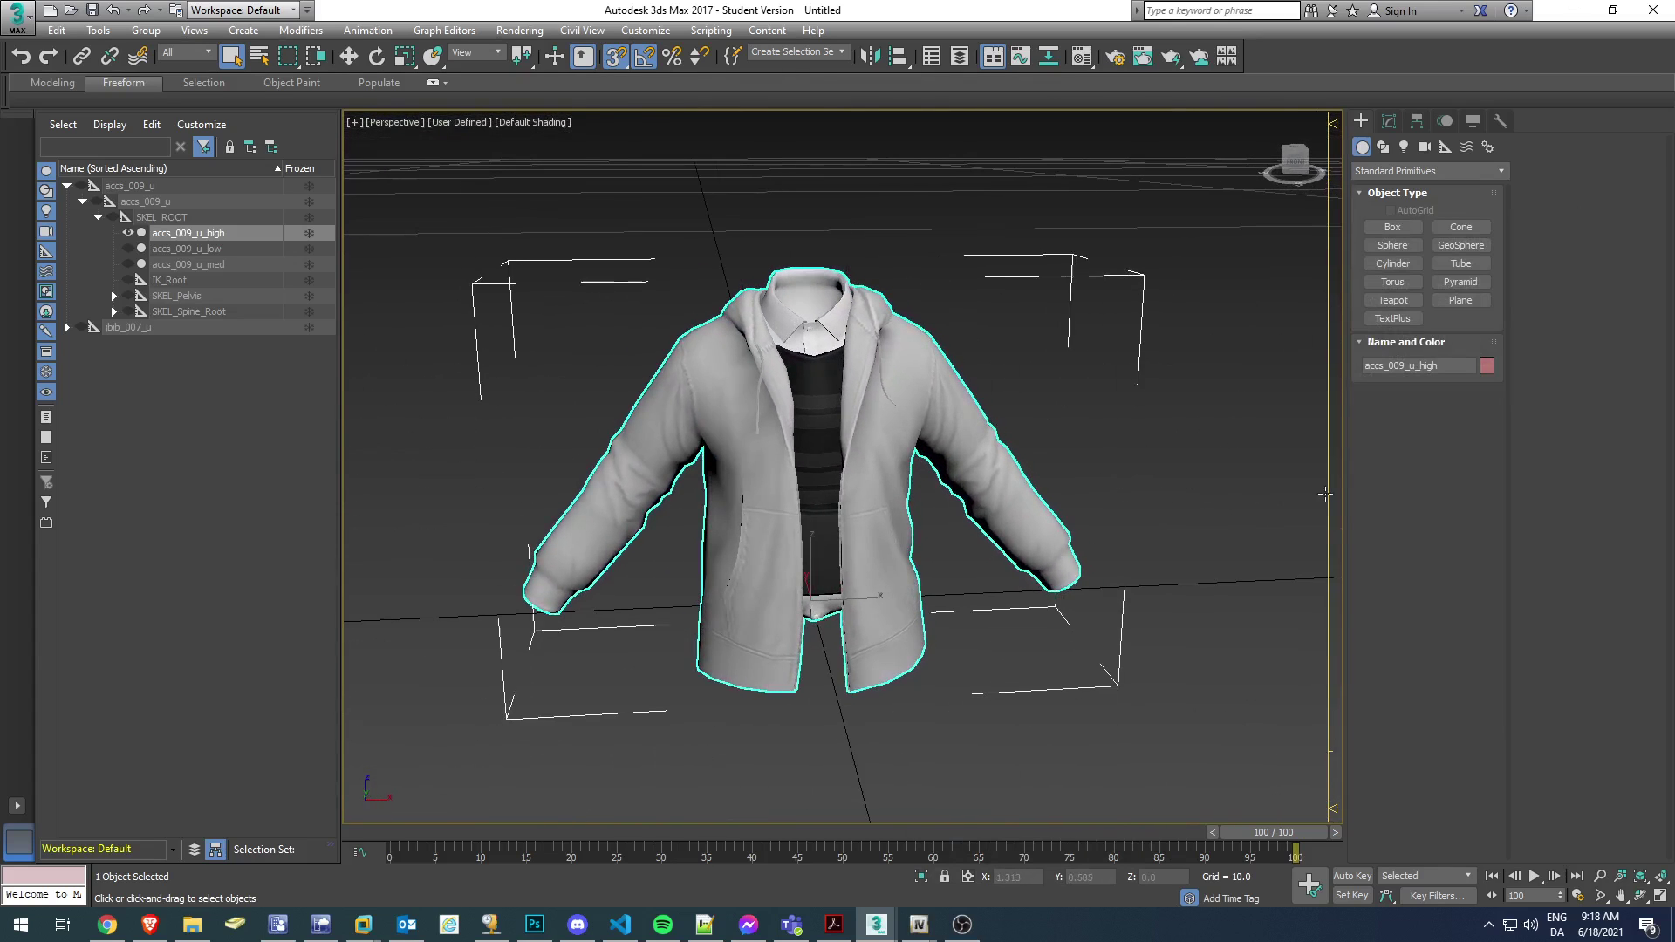
pyautogui.click(1116, 449)
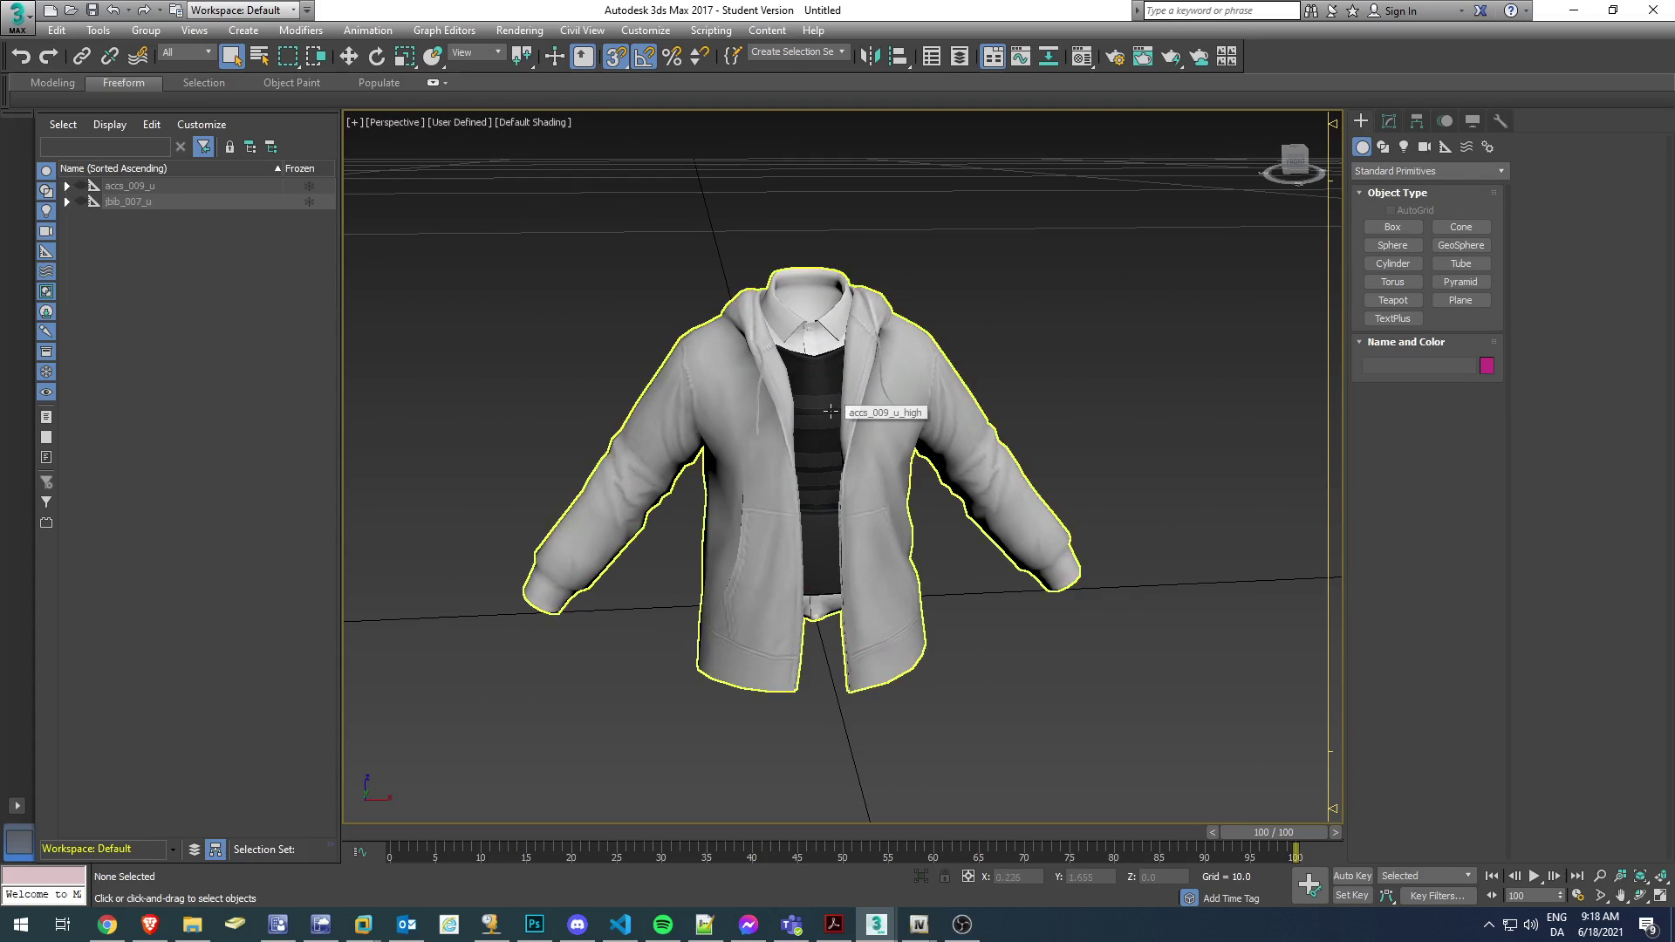